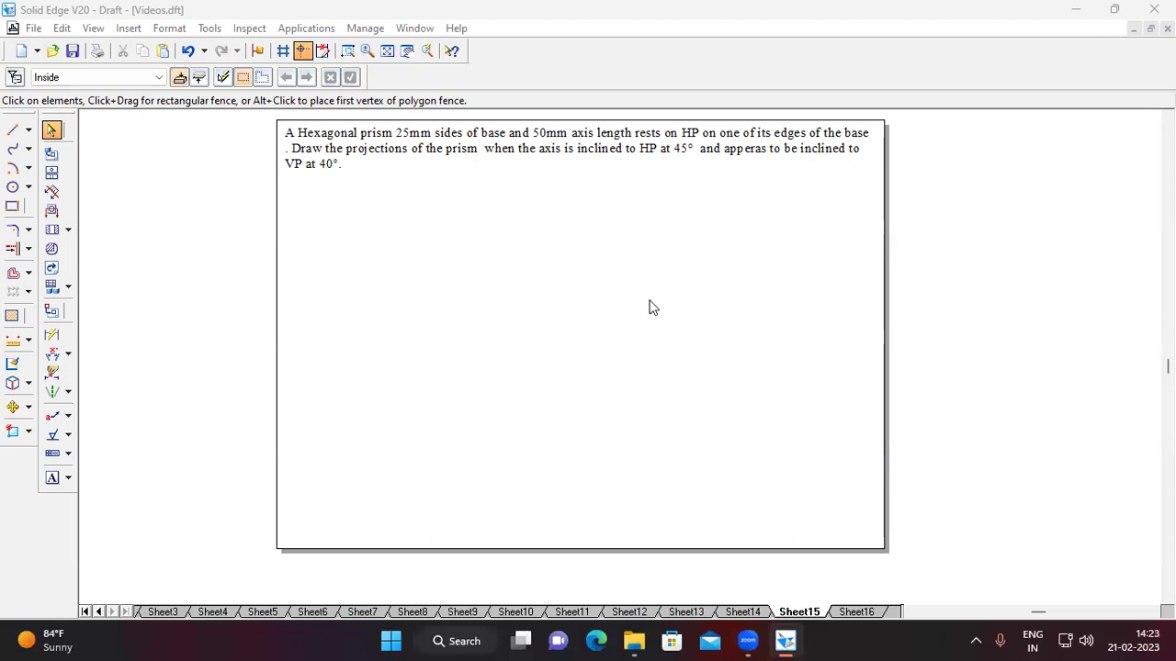
Step: Draw a thin horizontal reference line across the middle of the sheet, spanning most of its width
{"action": "left_click", "coordinate": [14, 132]}
{"action": "left_click", "coordinate": [136, 77]}
{"action": "left_click", "coordinate": [160, 81]}
{"action": "left_click", "coordinate": [161, 79]}
{"action": "left_click", "coordinate": [172, 94]}
{"action": "left_click", "coordinate": [303, 323]}
{"action": "left_click", "coordinate": [857, 324]}
Step: Label the reference line's left end X and its right end Y
{"action": "left_click", "coordinate": [52, 478]}
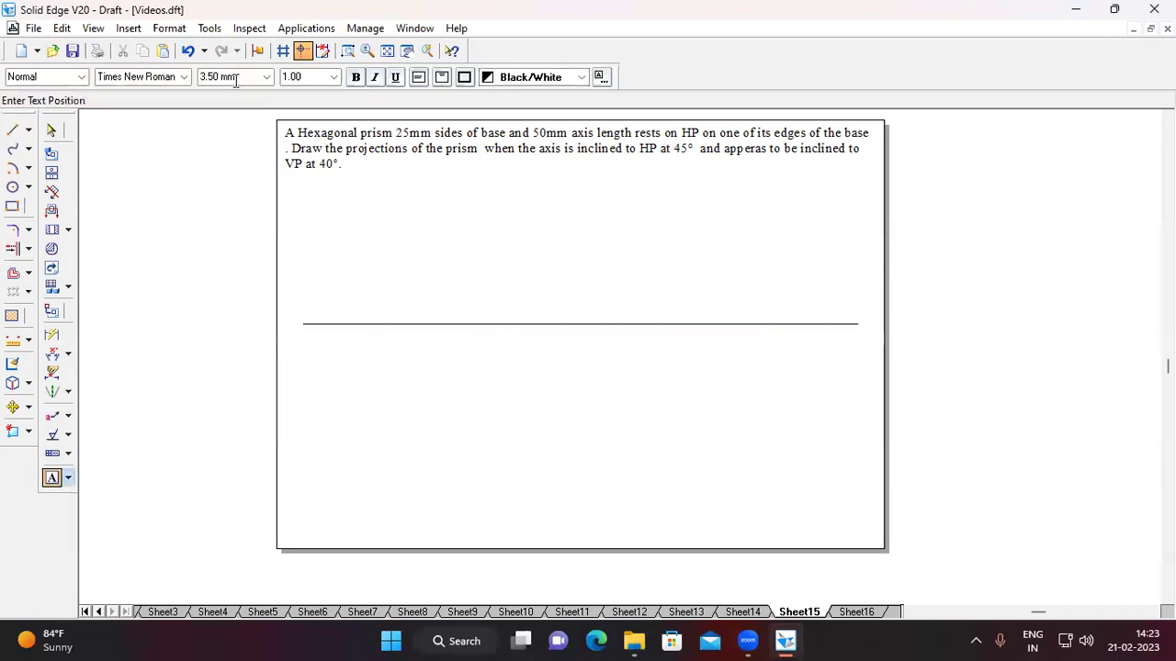
{"action": "left_click", "coordinate": [298, 335]}
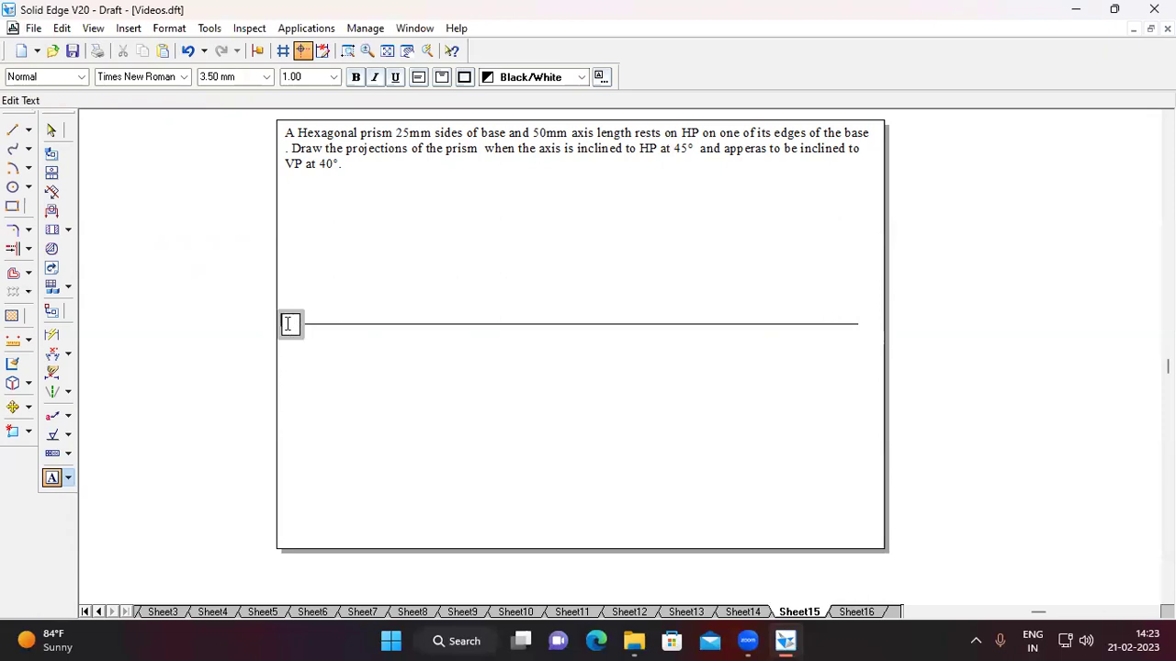
{"action": "type", "text": "X"}
{"action": "left_click", "coordinate": [870, 324]}
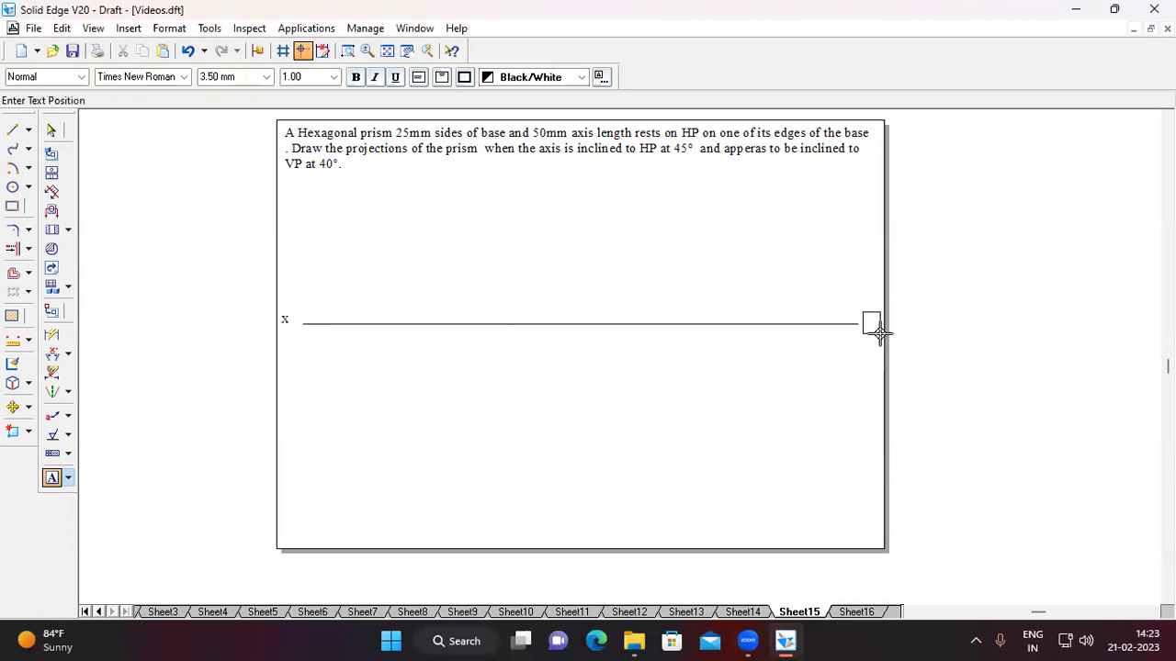
{"action": "left_click", "coordinate": [869, 324]}
{"action": "type", "text": "Y"}
Step: Label the area above the reference line's left end VP and the area below it HP
{"action": "left_click", "coordinate": [315, 308]}
{"action": "left_click", "coordinate": [339, 319]}
{"action": "type", "text": "VP"}
{"action": "left_click", "coordinate": [319, 337]}
{"action": "left_click", "coordinate": [333, 341]}
{"action": "type", "text": "HP"}
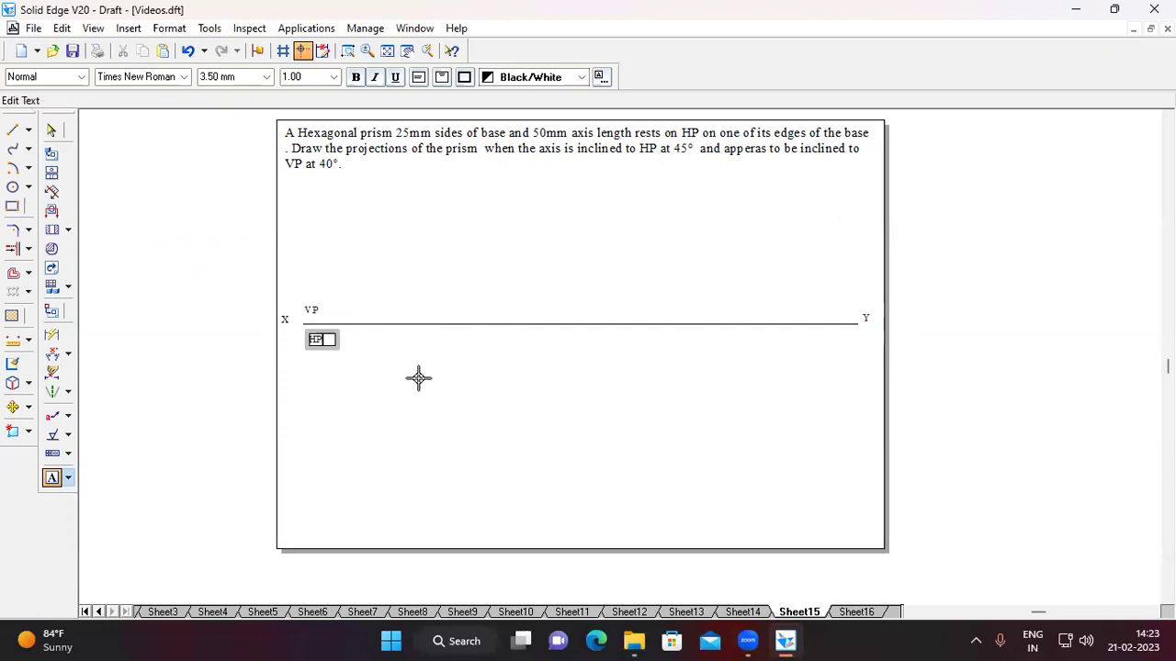
{"action": "left_click", "coordinate": [417, 377]}
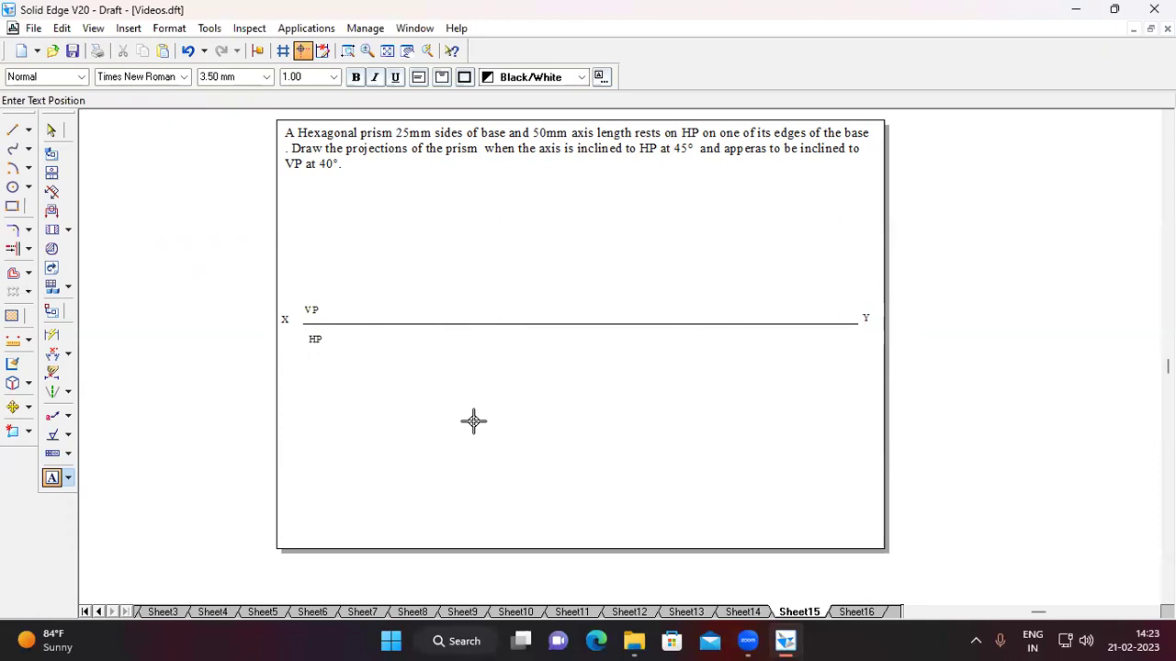
Step: Run the nSidePolygon macro
{"action": "left_click", "coordinate": [313, 27]}
{"action": "mouse_move", "coordinate": [373, 134]}
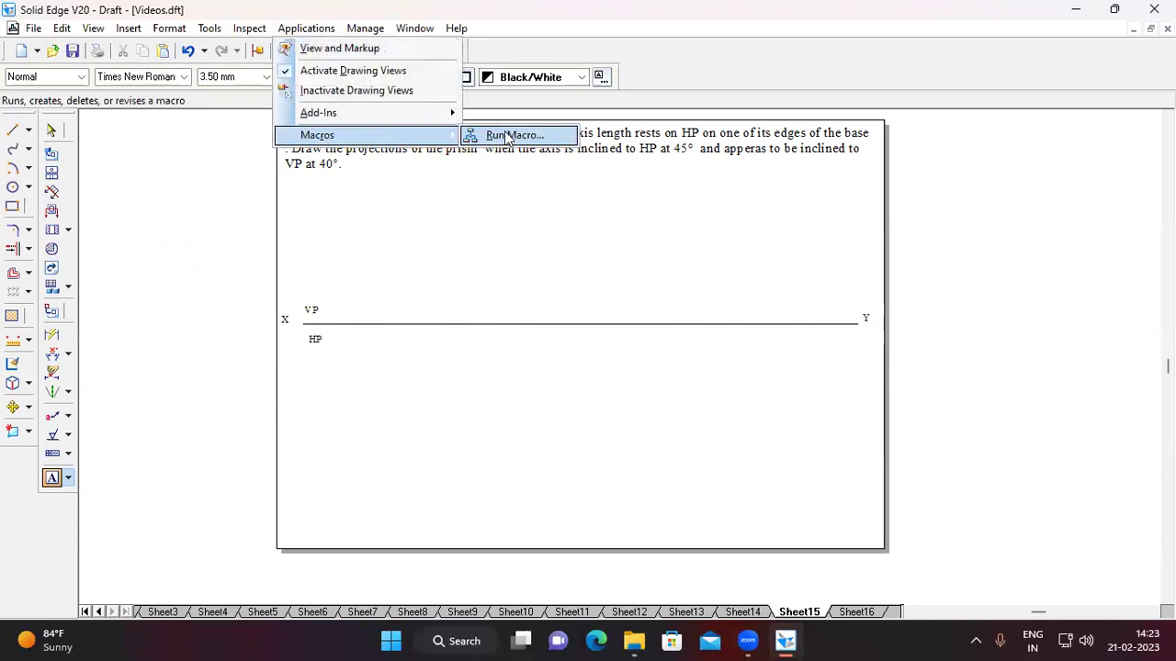
{"action": "left_click", "coordinate": [508, 137]}
{"action": "left_click", "coordinate": [530, 301]}
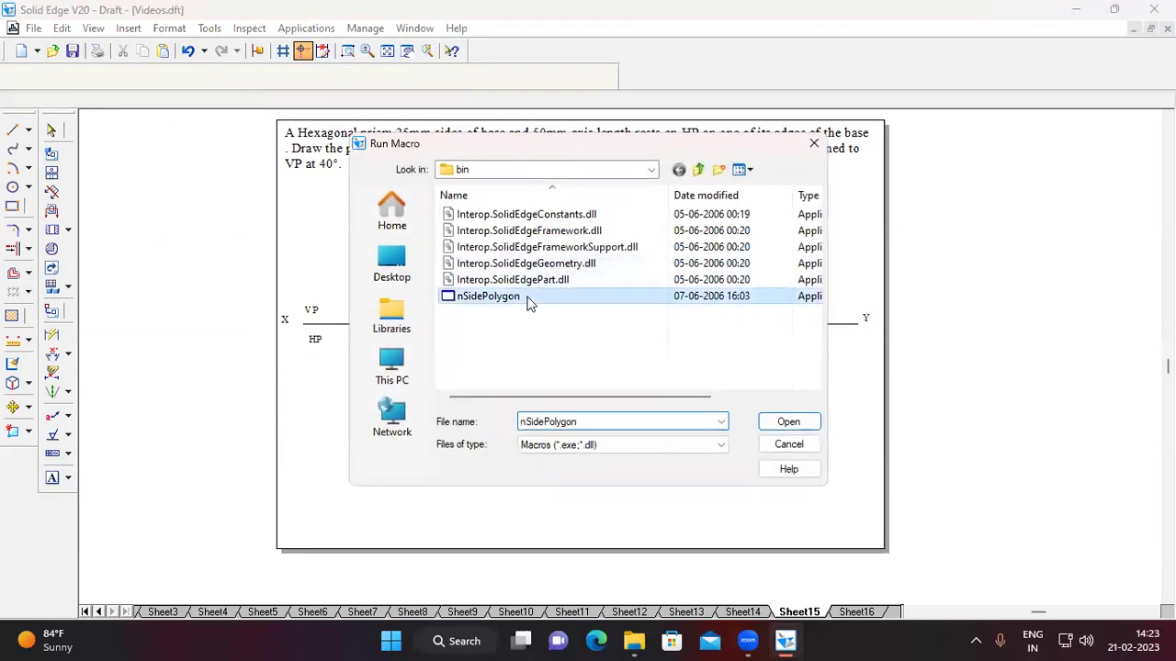
{"action": "left_click", "coordinate": [786, 422]}
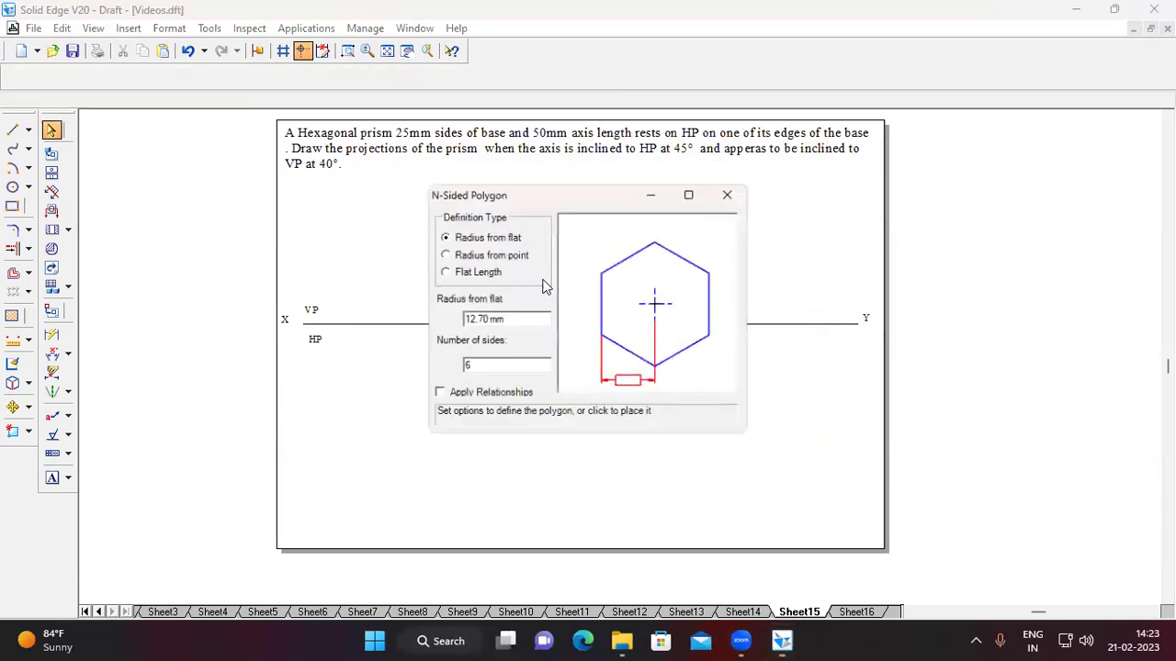
Step: Define a six-sided polygon by a flat length of 25 mm and place it below the reference line near the HP label
{"action": "left_click", "coordinate": [450, 272]}
{"action": "left_click_drag", "start_coordinate": [499, 319], "coordinate": [460, 318]}
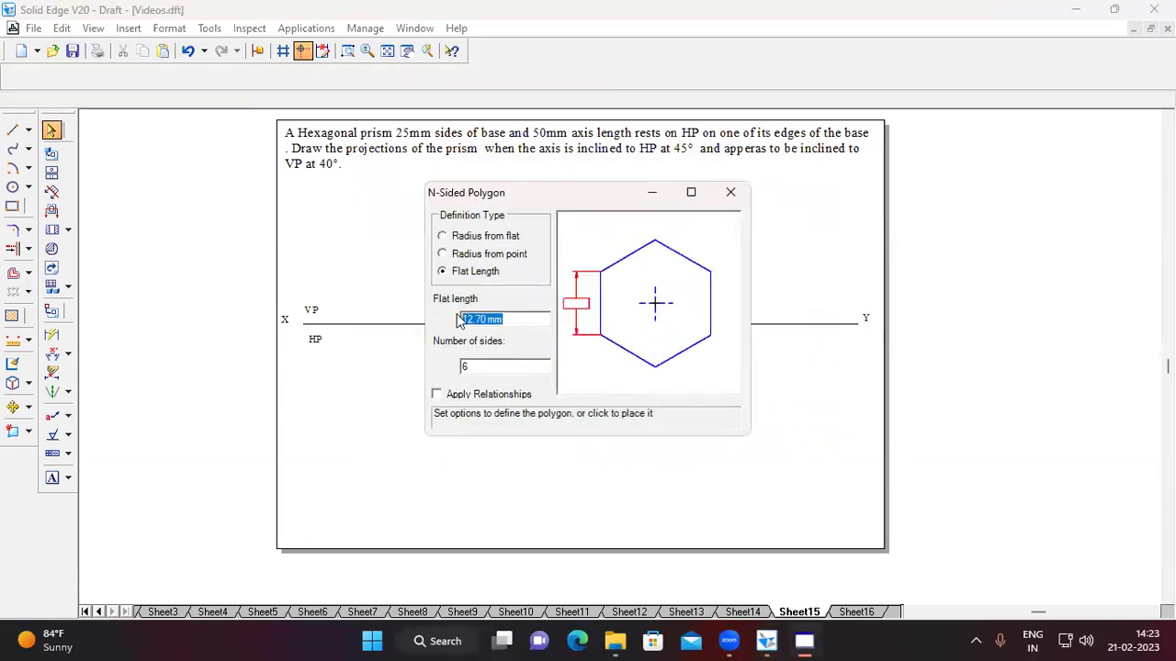
{"action": "type", "text": "25"}
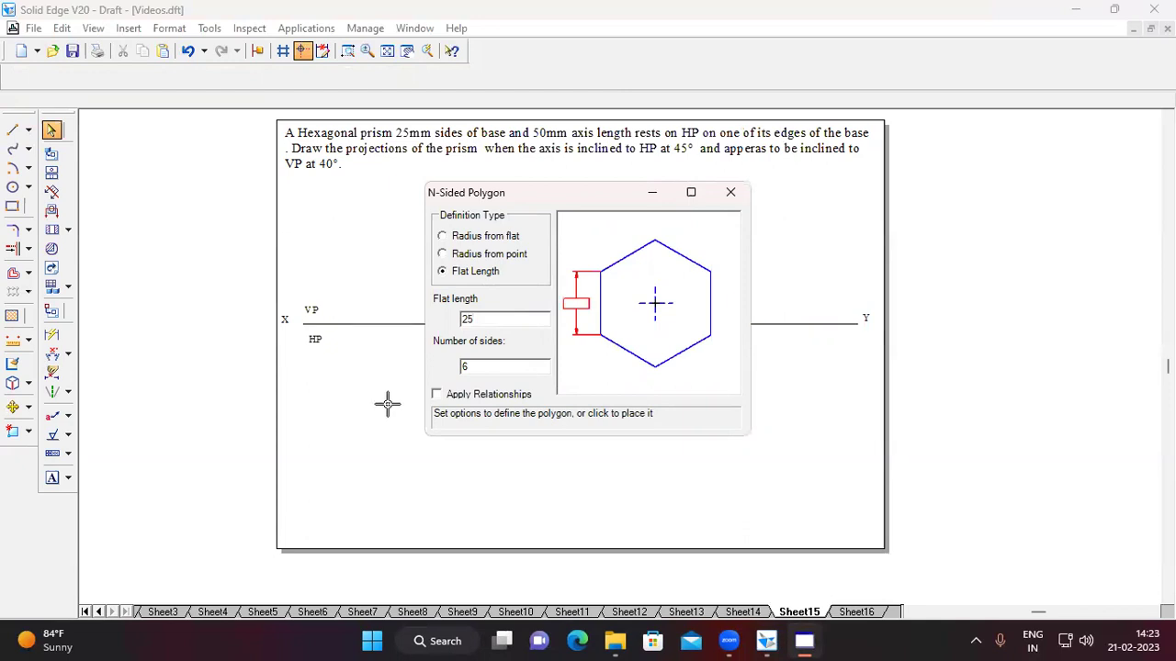
{"action": "left_click", "coordinate": [651, 195]}
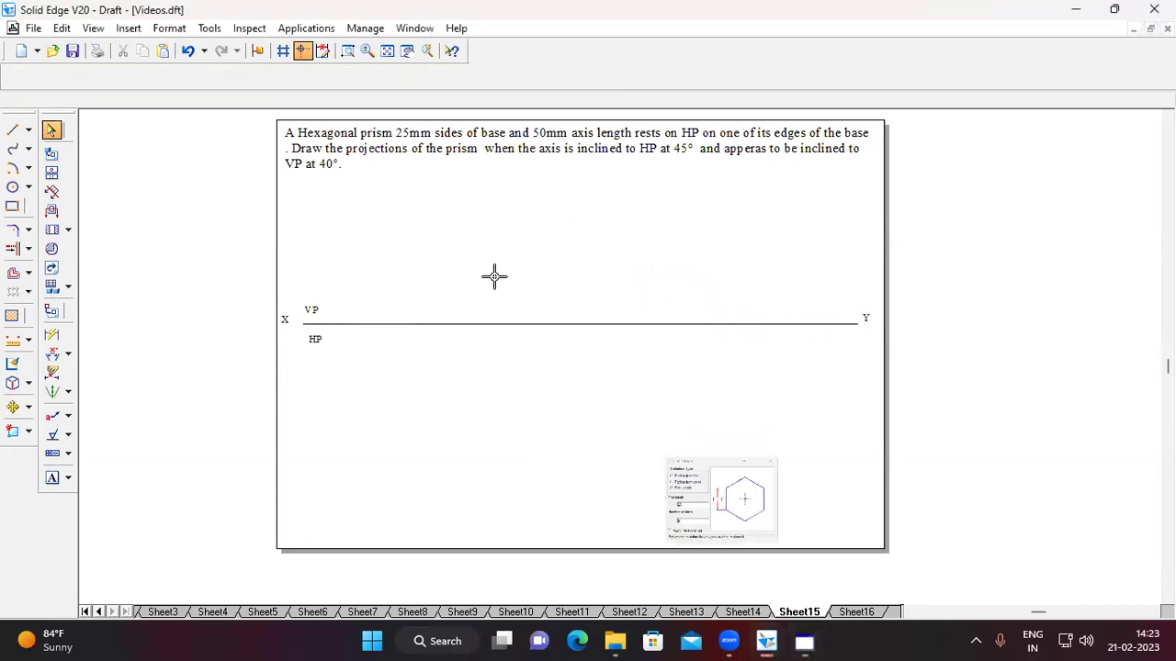
{"action": "left_click", "coordinate": [370, 397]}
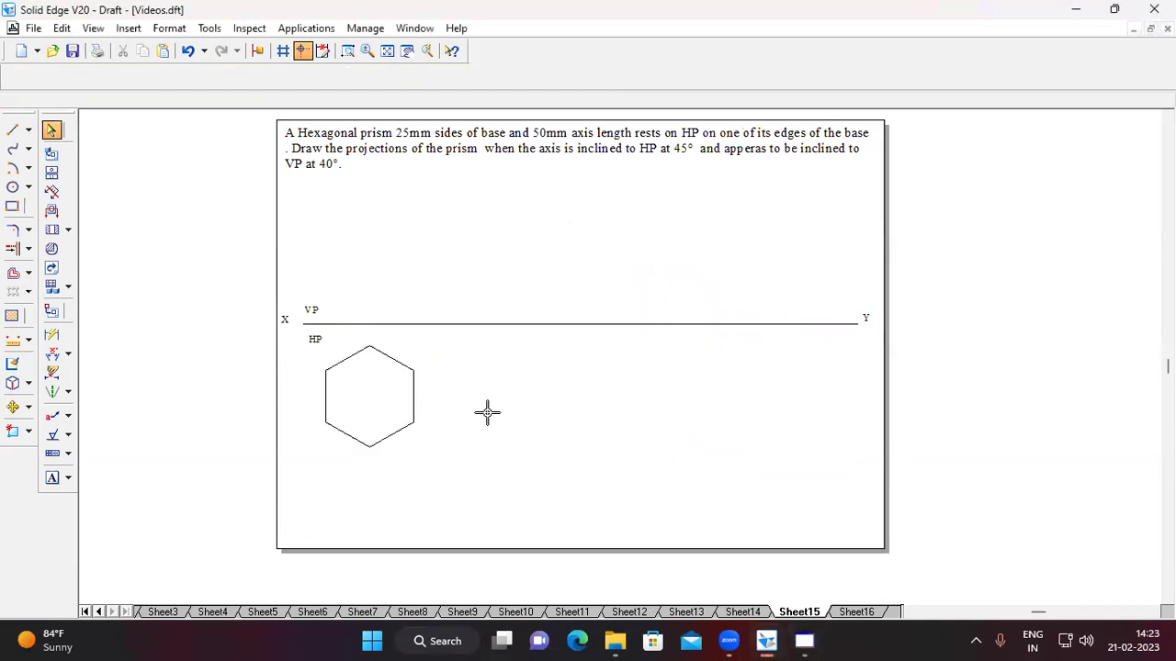
Step: Set the line width of all the hexagon's sides to 0.70 mm
{"action": "left_click", "coordinate": [51, 133]}
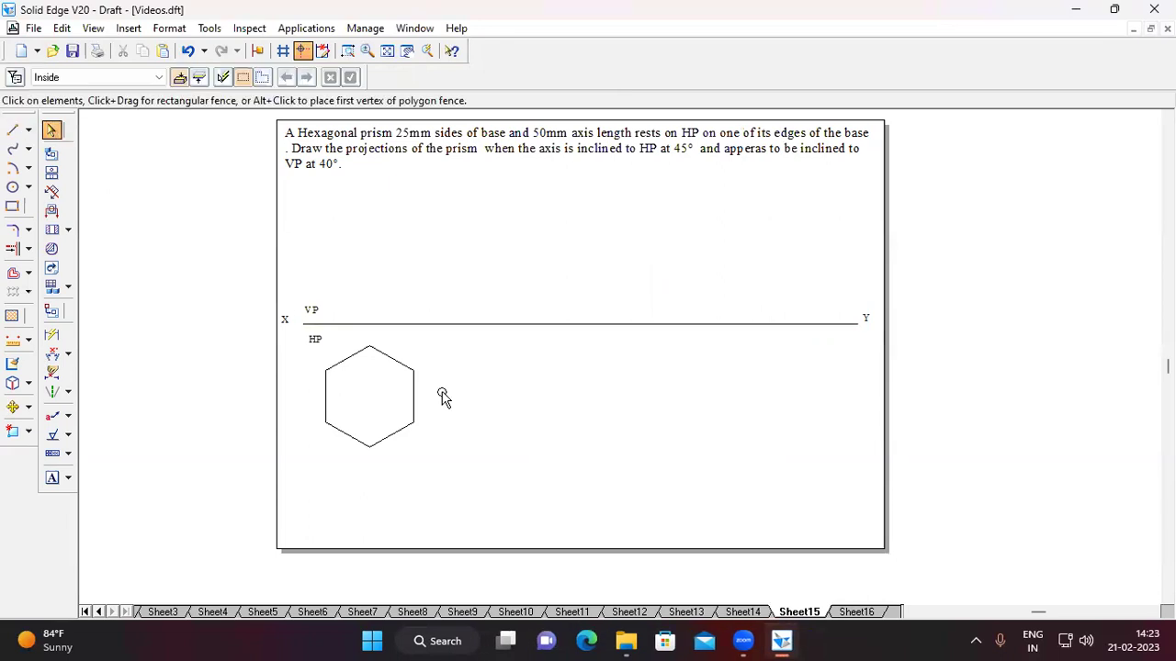
{"action": "left_click_drag", "start_coordinate": [316, 336], "coordinate": [465, 476]}
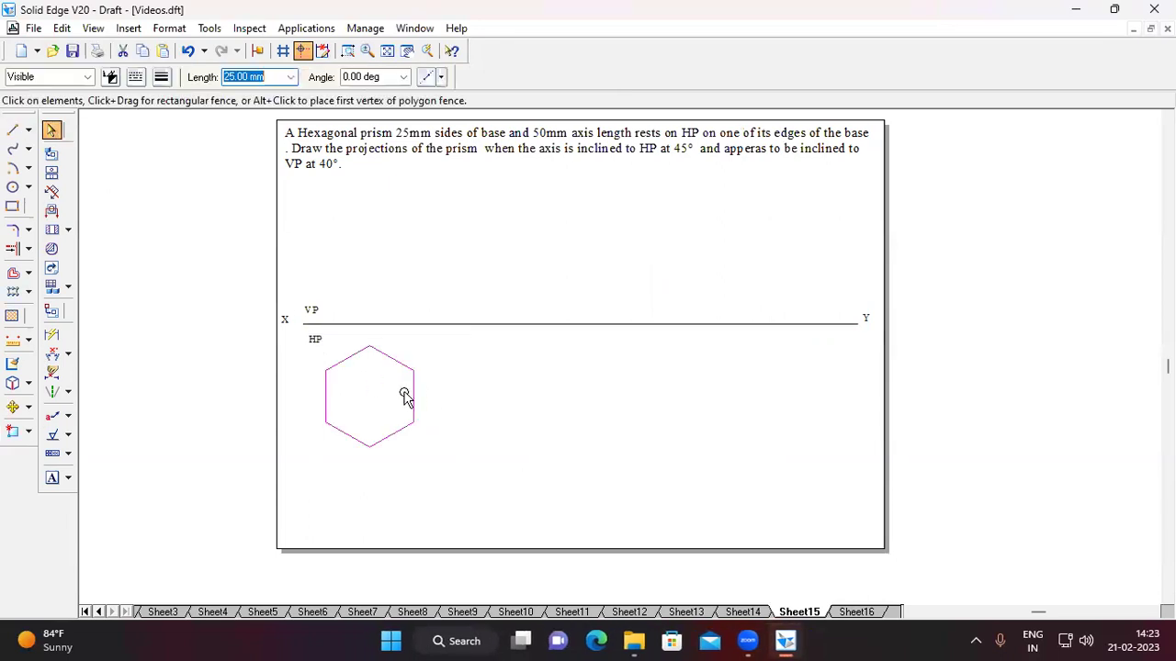
{"action": "left_click", "coordinate": [161, 77]}
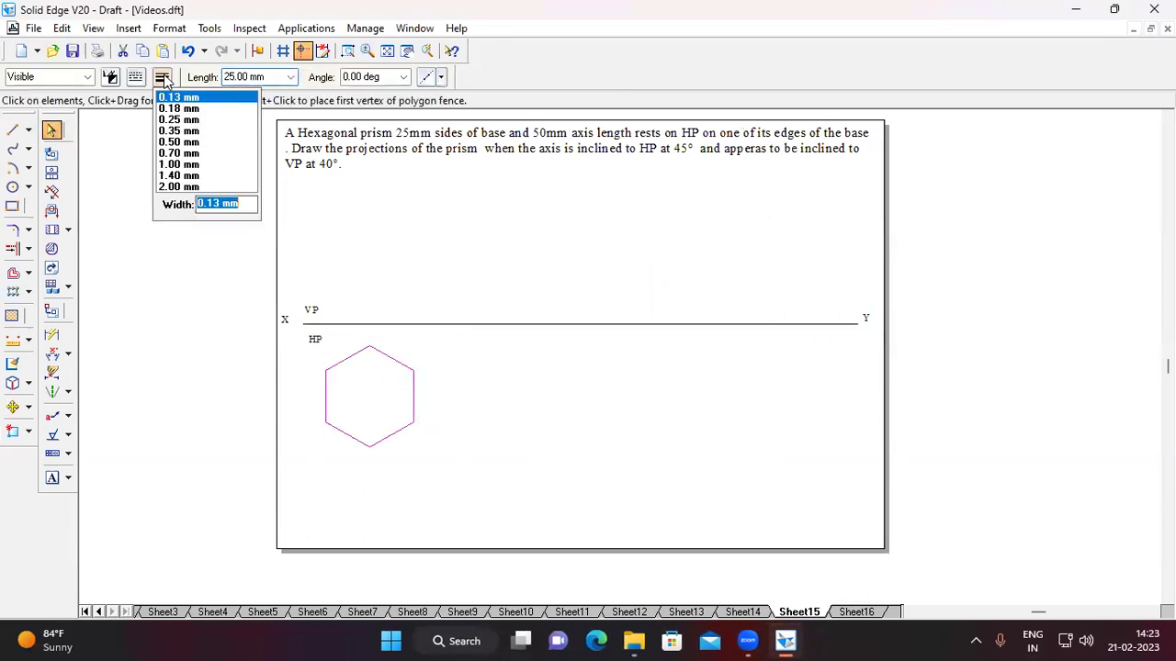
{"action": "left_click", "coordinate": [193, 153]}
Step: Move the hexagon slightly to the right and farther below the reference line
{"action": "left_click", "coordinate": [28, 408]}
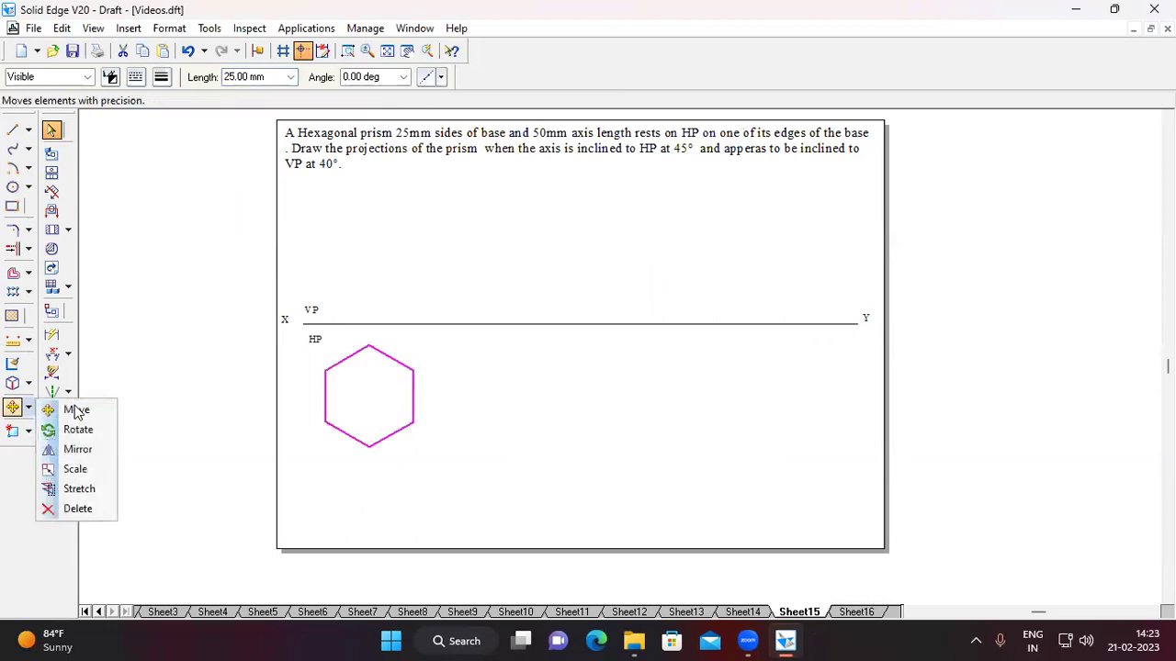
{"action": "left_click", "coordinate": [77, 410]}
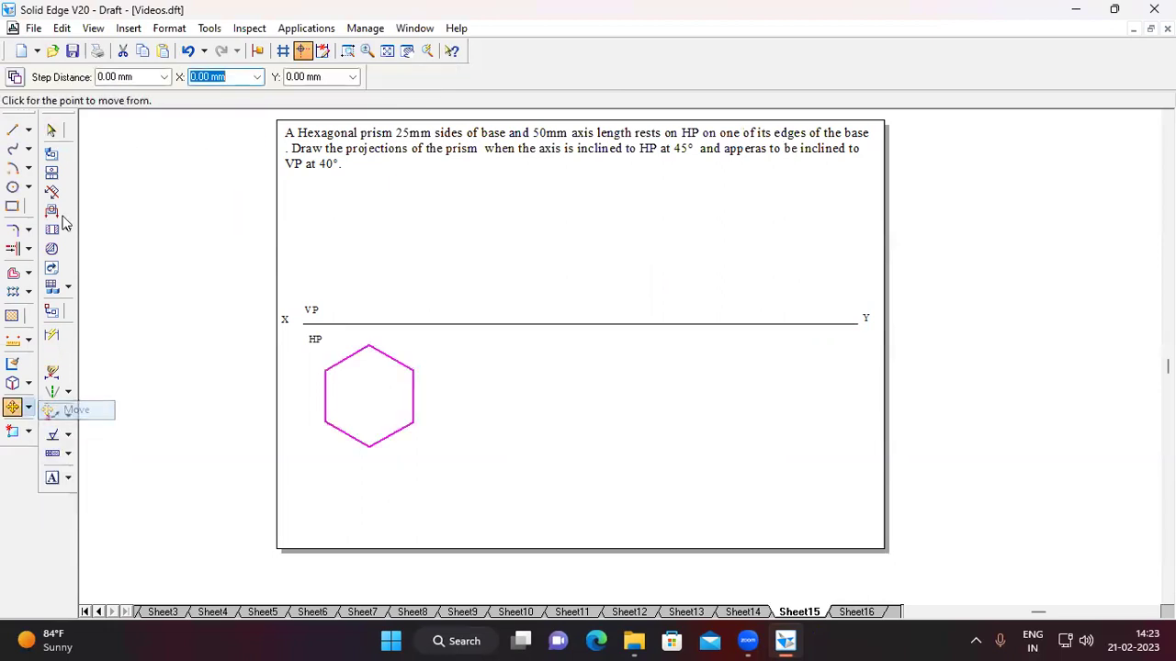
{"action": "left_click", "coordinate": [385, 370]}
{"action": "left_click", "coordinate": [508, 397]}
Step: Draw the hexagon's three diagonals between opposite vertices with a 0.13 mm line width
{"action": "left_click", "coordinate": [348, 50]}
{"action": "left_click_drag", "start_coordinate": [312, 248], "coordinate": [500, 488]}
{"action": "key", "text": "Escape"}
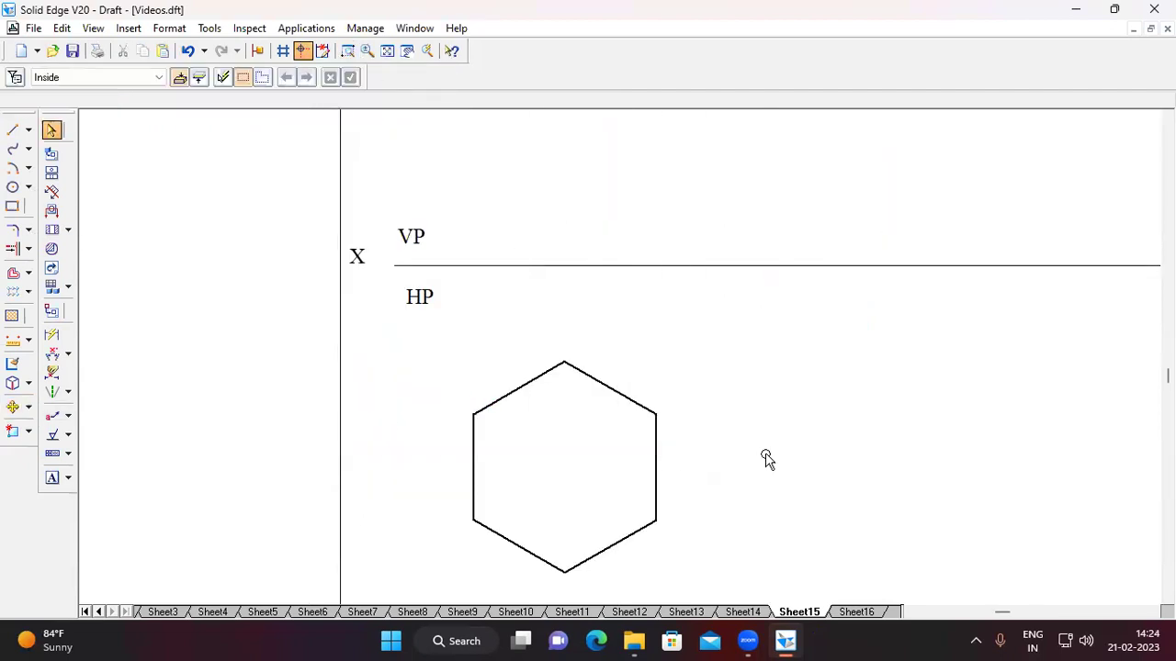
{"action": "scroll", "coordinate": [767, 459], "scroll_direction": "down", "scroll_amount": 2}
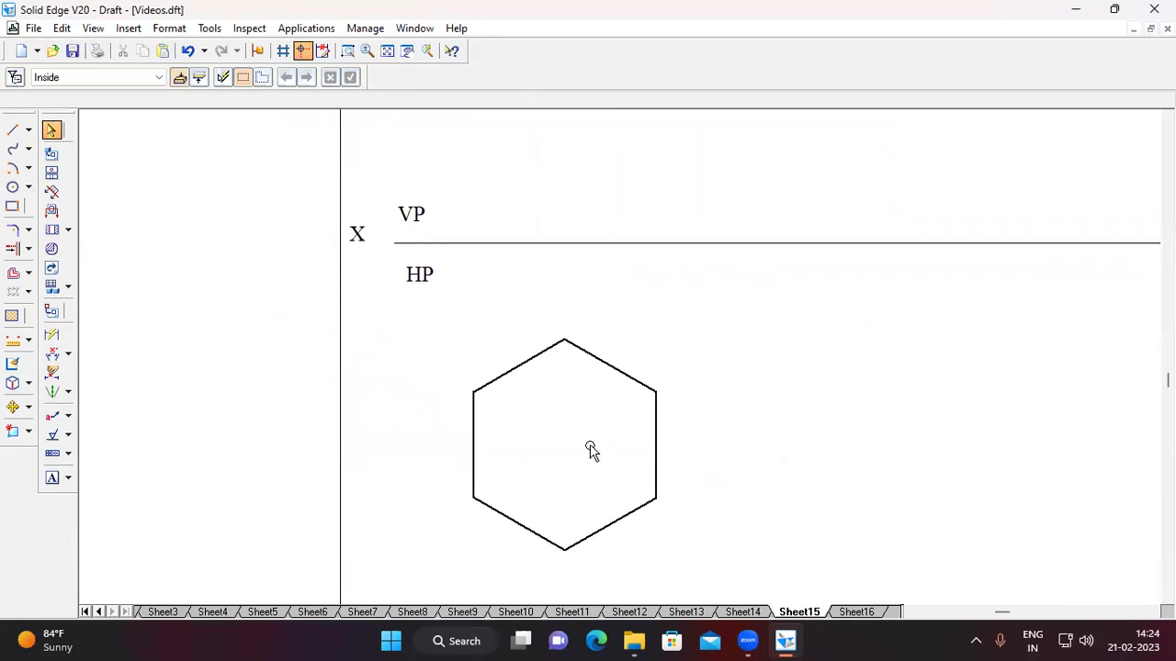
{"action": "left_click", "coordinate": [18, 129]}
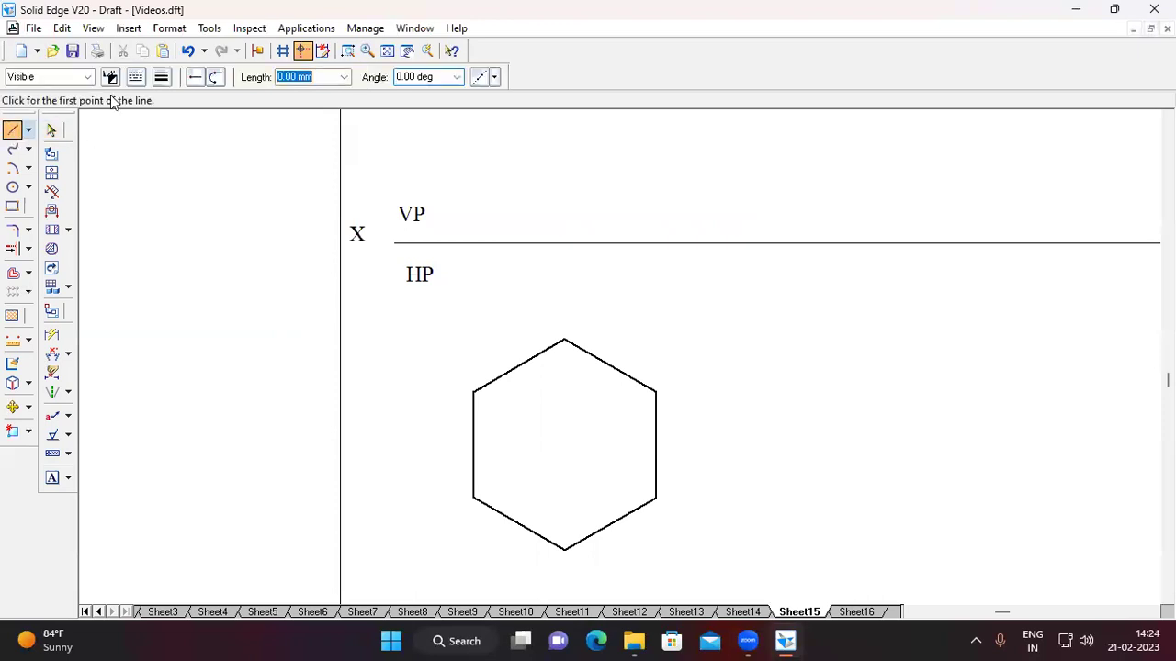
{"action": "left_click", "coordinate": [136, 76]}
{"action": "left_click", "coordinate": [162, 76]}
{"action": "left_click", "coordinate": [167, 96]}
{"action": "left_click", "coordinate": [655, 497]}
{"action": "left_click", "coordinate": [475, 391]}
{"action": "left_click", "coordinate": [475, 497]}
{"action": "left_click", "coordinate": [656, 392]}
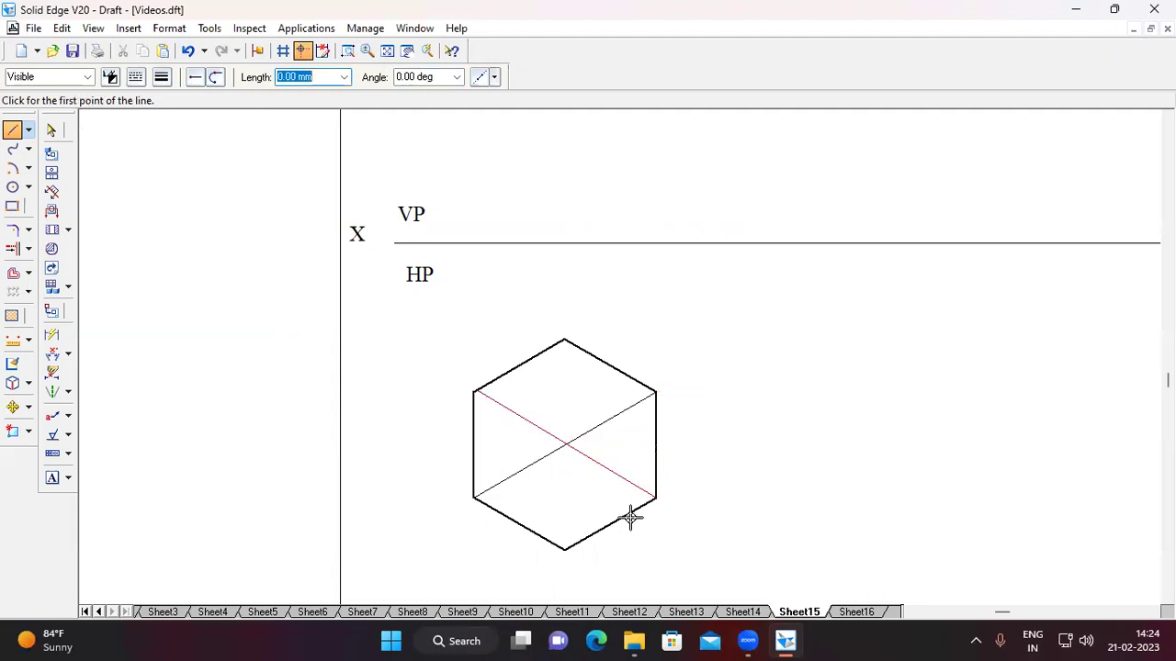
{"action": "left_click", "coordinate": [564, 548]}
{"action": "left_click", "coordinate": [565, 341]}
{"action": "right_click", "coordinate": [581, 326]}
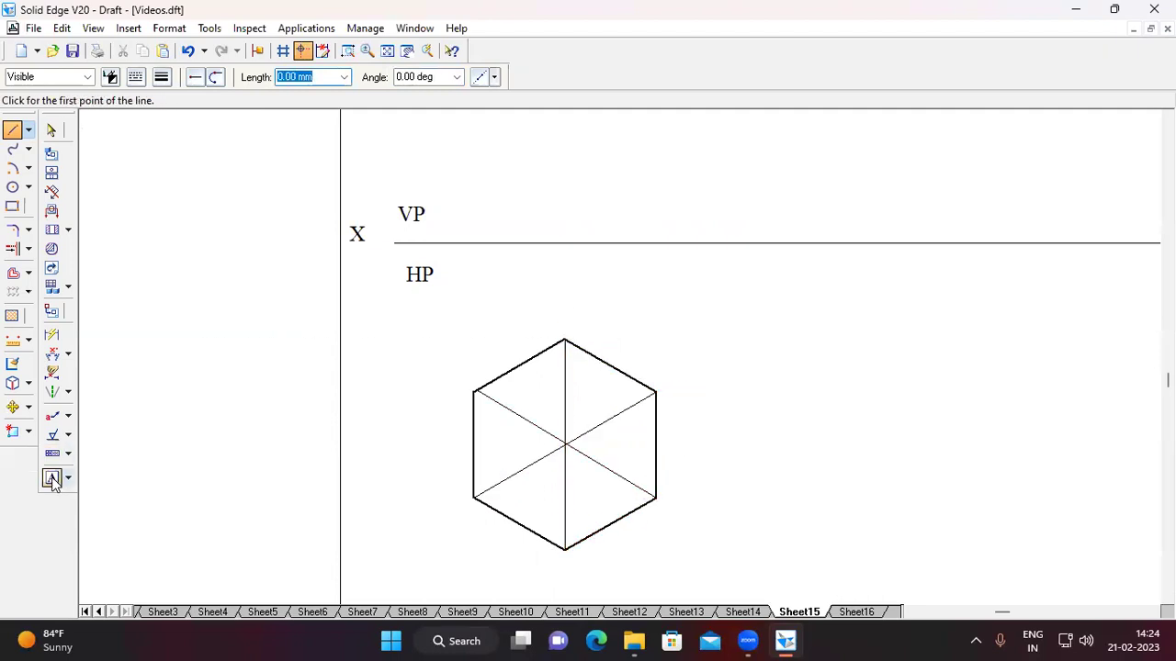
Step: Label the hexagon's upper-right vertex a(a1) and widen the text box so the label fits on one line
{"action": "left_click", "coordinate": [51, 478]}
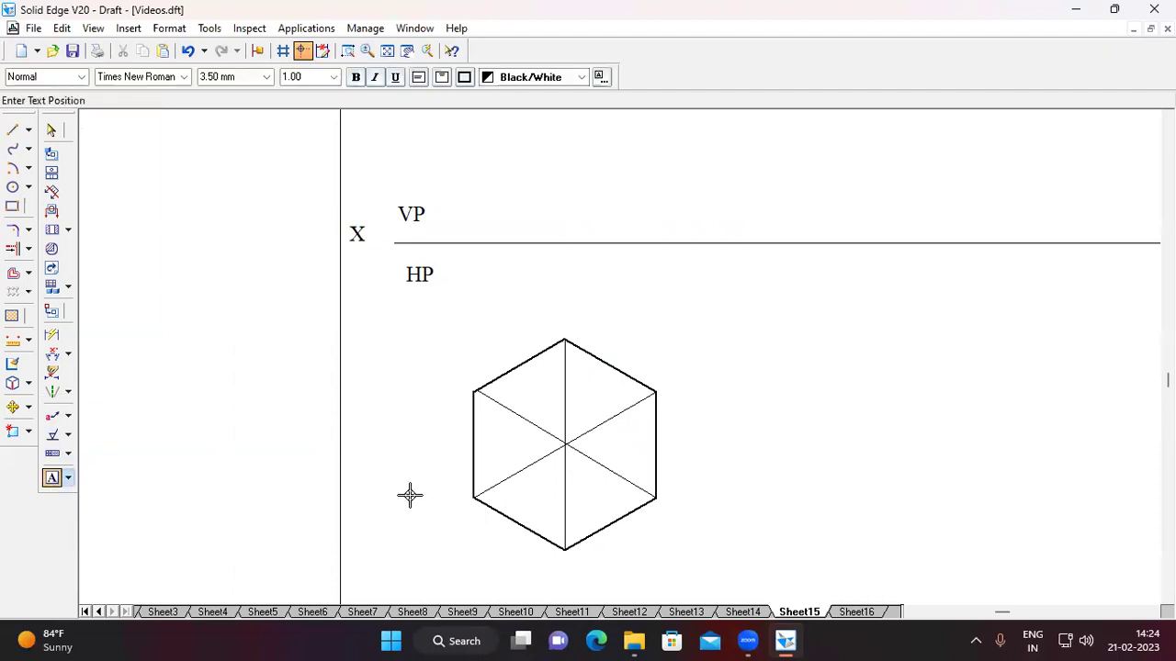
{"action": "left_click_drag", "start_coordinate": [662, 385], "coordinate": [697, 407]}
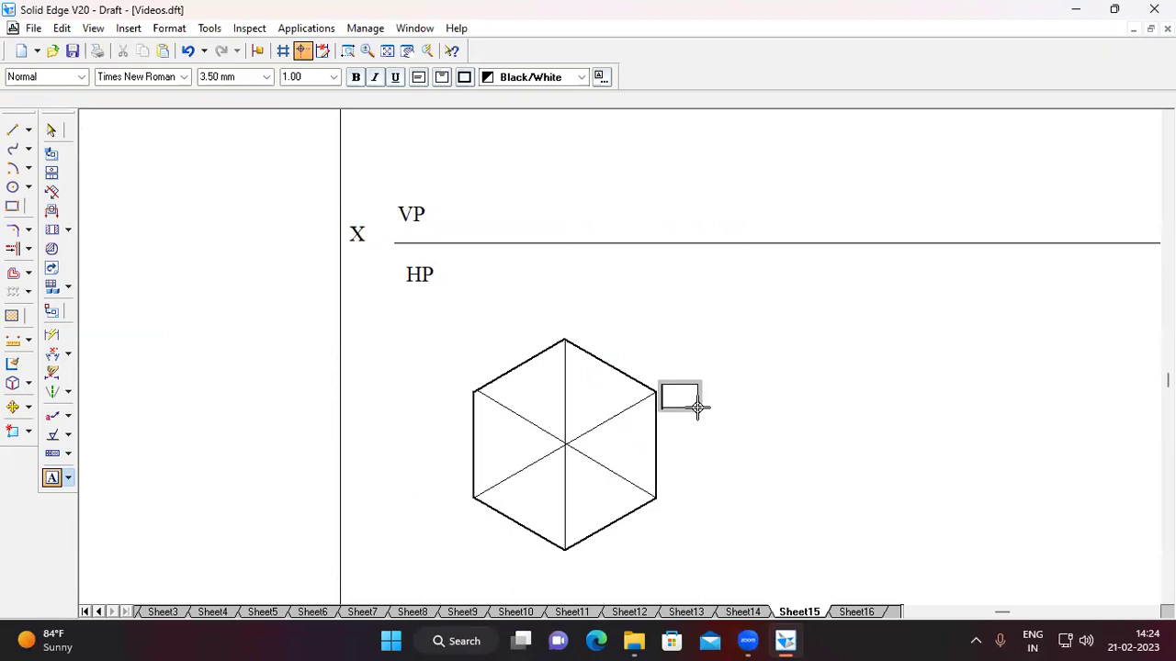
{"action": "type", "text": "a"}
{"action": "type", "text": "9a1"}
{"action": "key", "text": "BackSpace"}
{"action": "key", "text": "BackSpace"}
{"action": "key", "text": "BackSpace"}
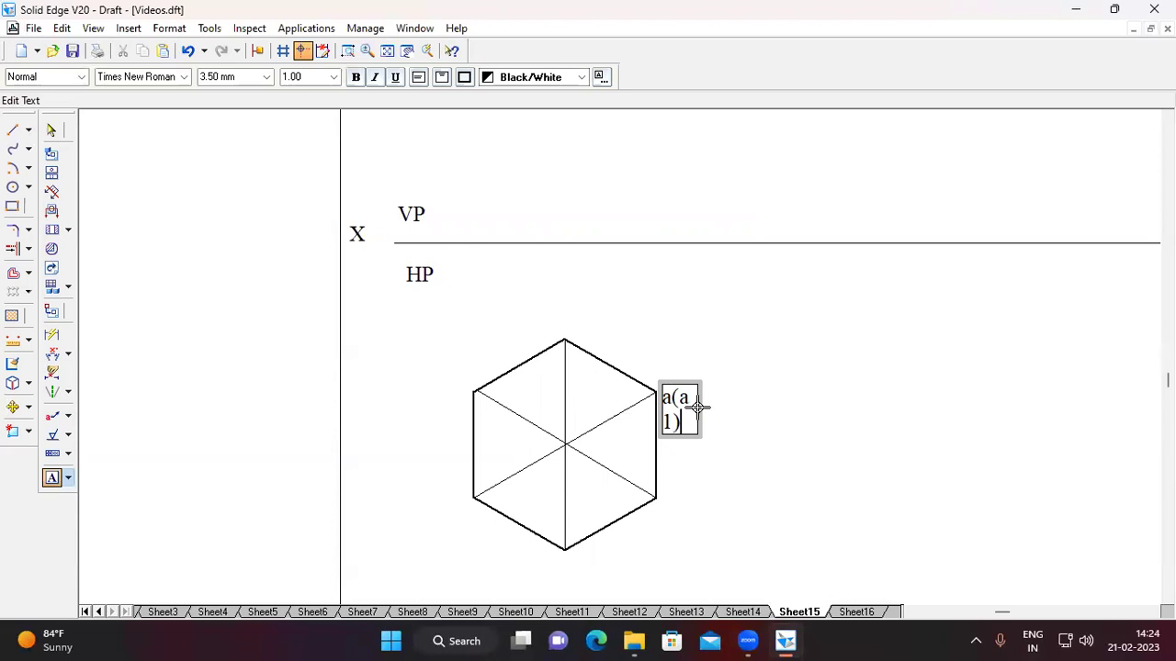
{"action": "left_click", "coordinate": [771, 414]}
{"action": "left_click", "coordinate": [51, 130]}
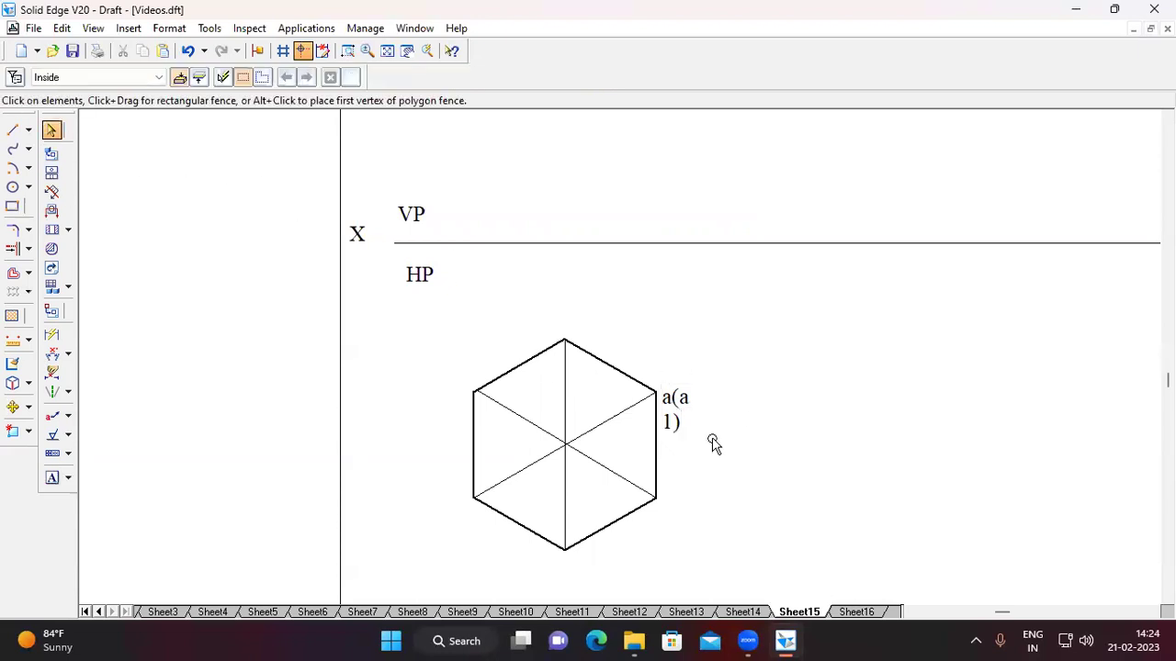
{"action": "left_click", "coordinate": [691, 404]}
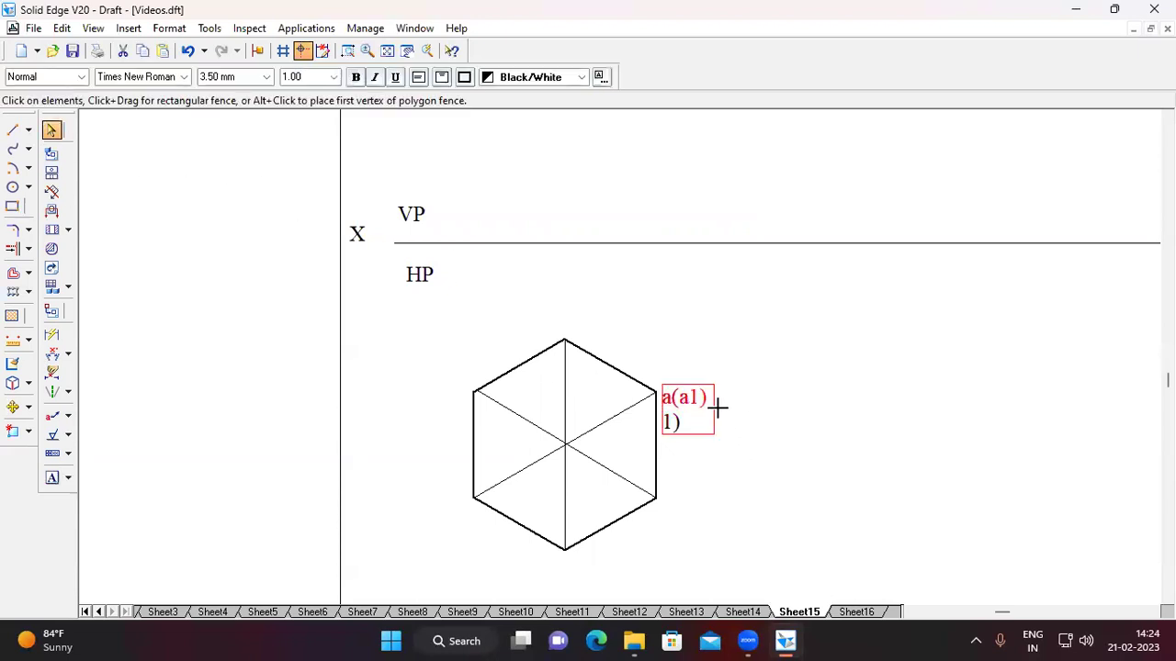
{"action": "left_click", "coordinate": [777, 425]}
Step: Label the hexagon's lower-right vertex b(b1) and its bottom vertex c(c1)
{"action": "left_click", "coordinate": [52, 476]}
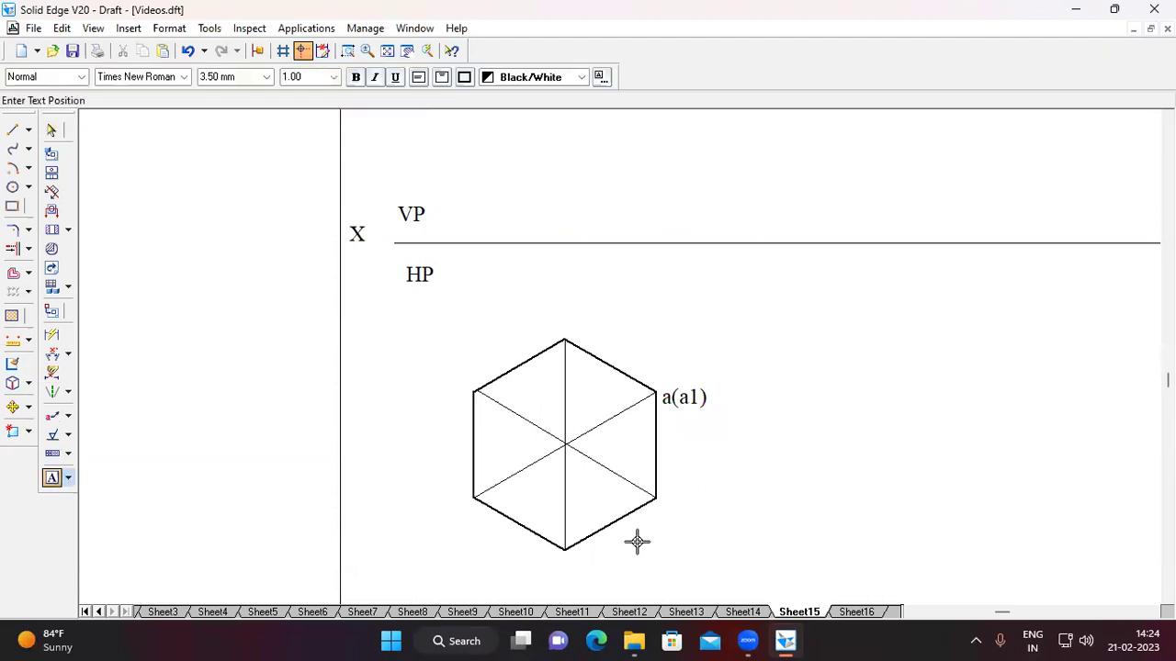
{"action": "left_click_drag", "start_coordinate": [663, 488], "coordinate": [725, 506]}
{"action": "type", "text": "b(b1)"}
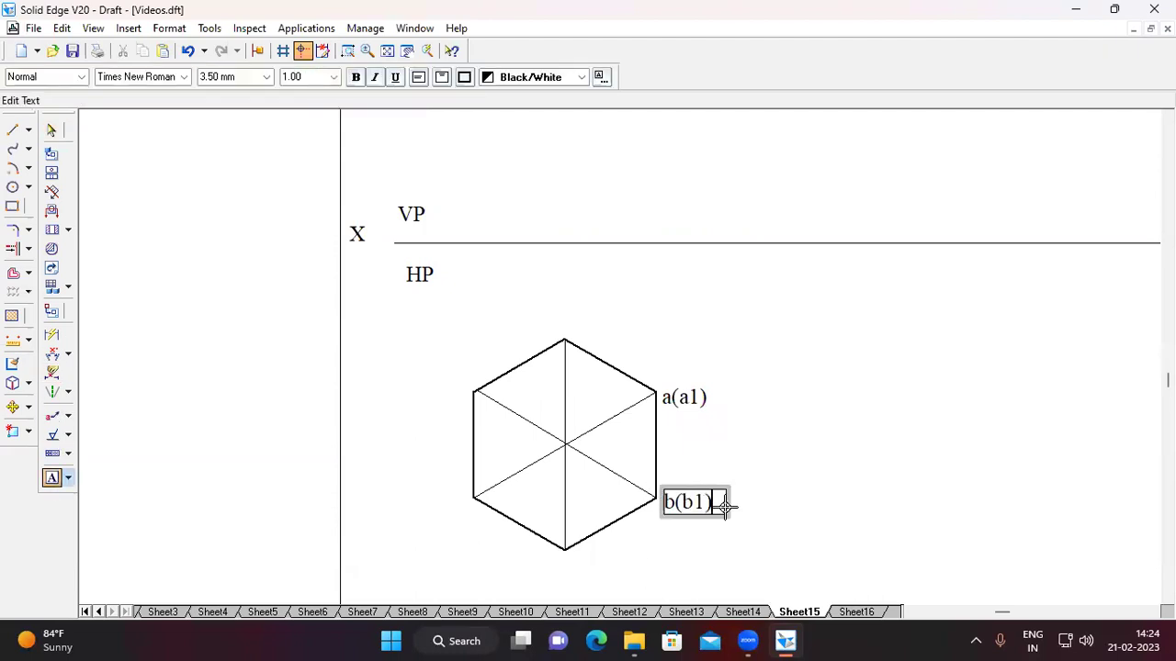
{"action": "left_click_drag", "start_coordinate": [542, 552], "coordinate": [622, 572]}
{"action": "type", "text": "c(c1"}
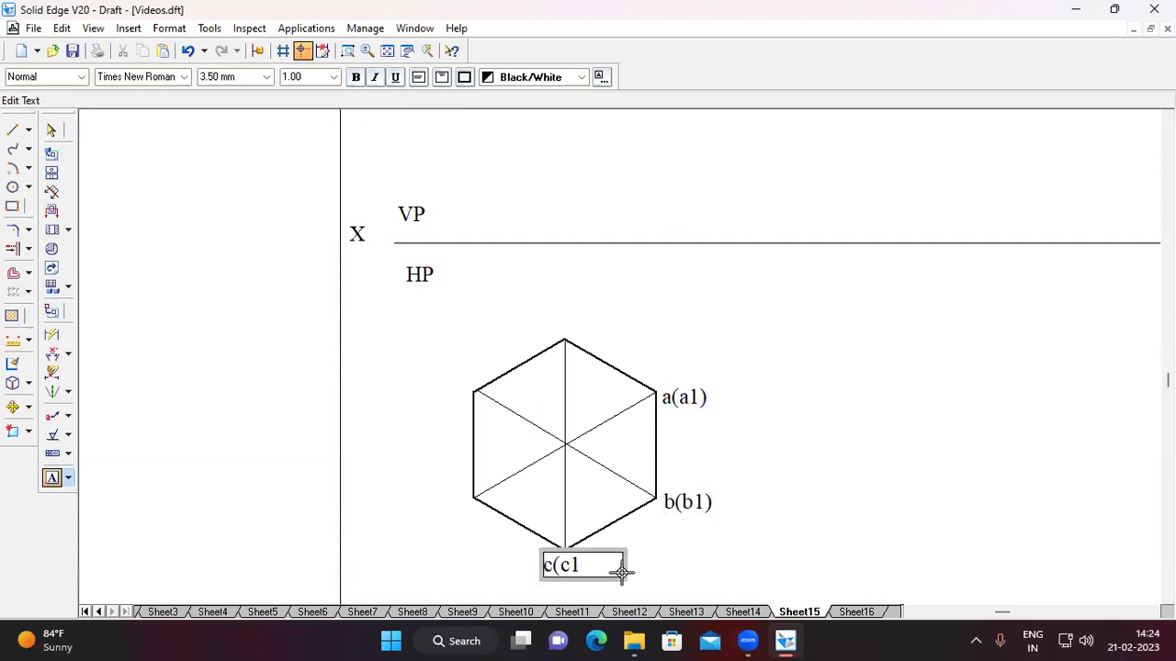
Step: Label the hexagon's lower-left vertex d(d1) and its upper-left vertex e(e1)
{"action": "left_click_drag", "start_coordinate": [402, 493], "coordinate": [471, 514]}
{"action": "type", "text": "d(d1"}
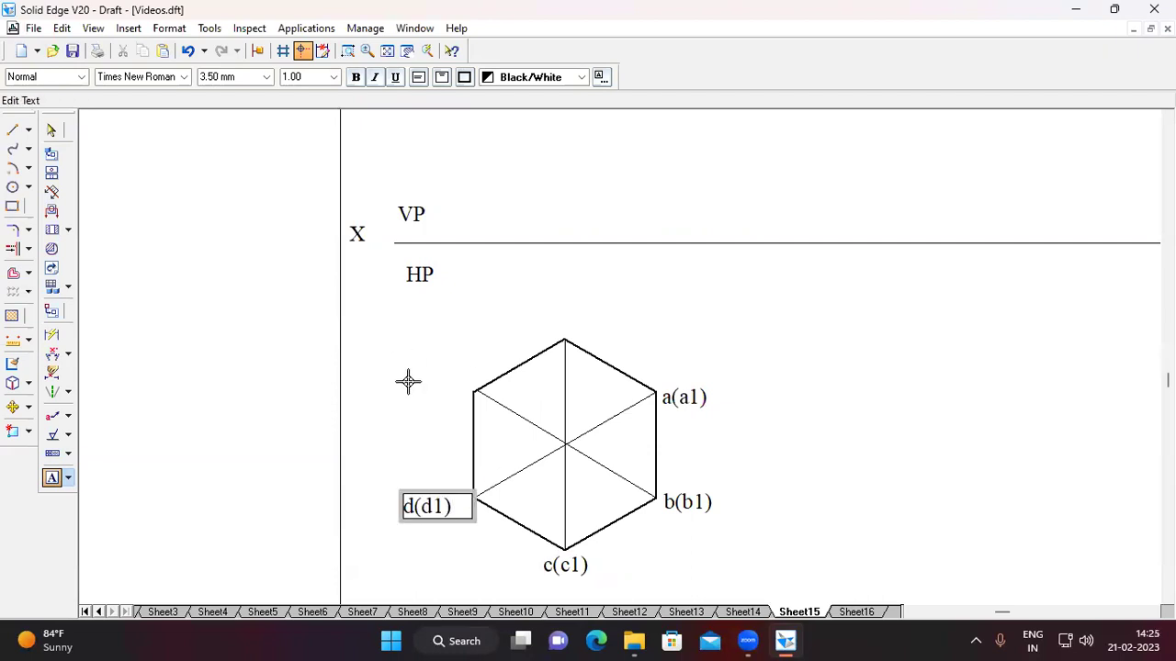
{"action": "left_click_drag", "start_coordinate": [407, 381], "coordinate": [470, 397]}
{"action": "type", "text": "e(e1"}
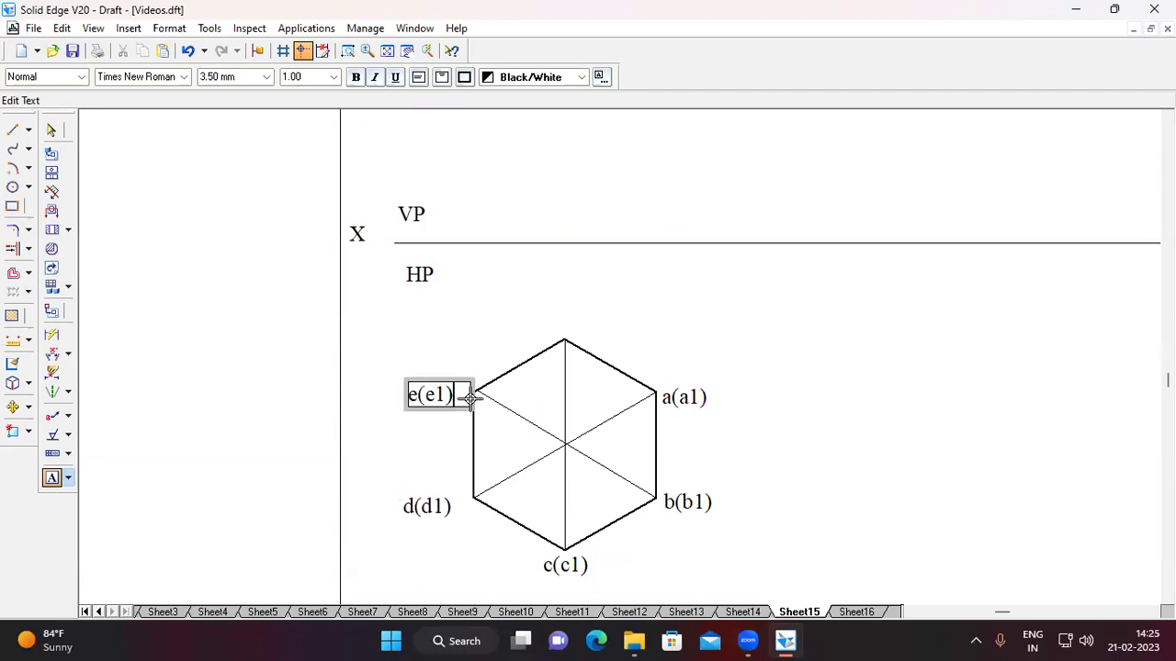
Step: Label the hexagon's top vertex f(f1)
{"action": "left_click", "coordinate": [588, 330]}
{"action": "left_click_drag", "start_coordinate": [569, 323], "coordinate": [646, 343]}
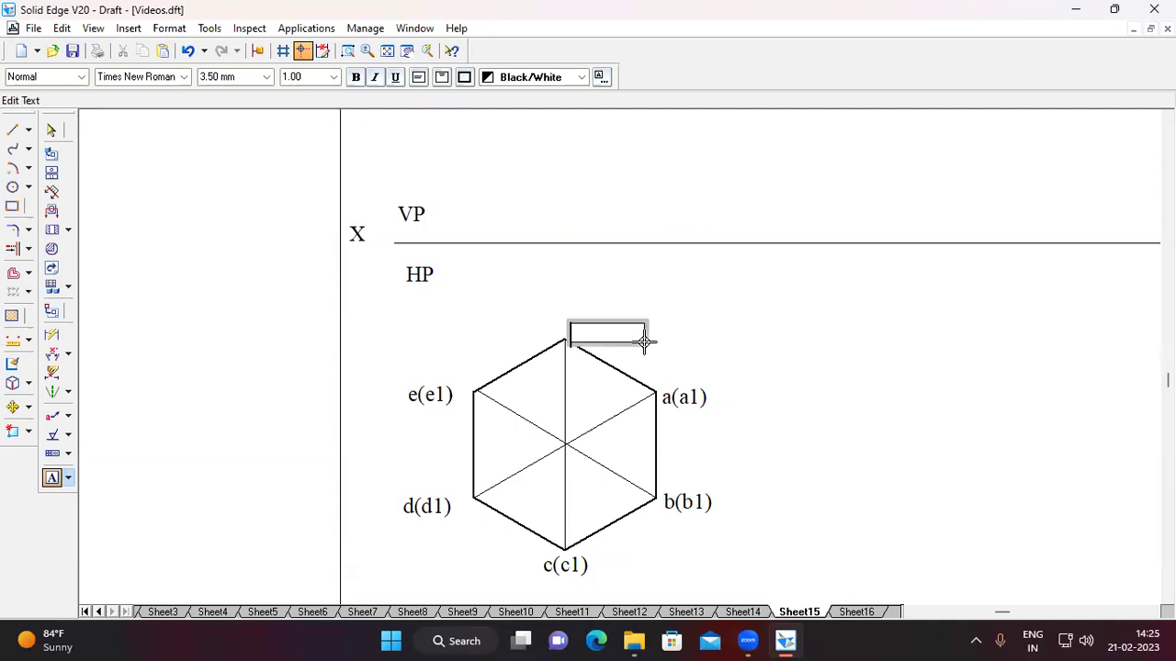
{"action": "type", "text": "f9f1"}
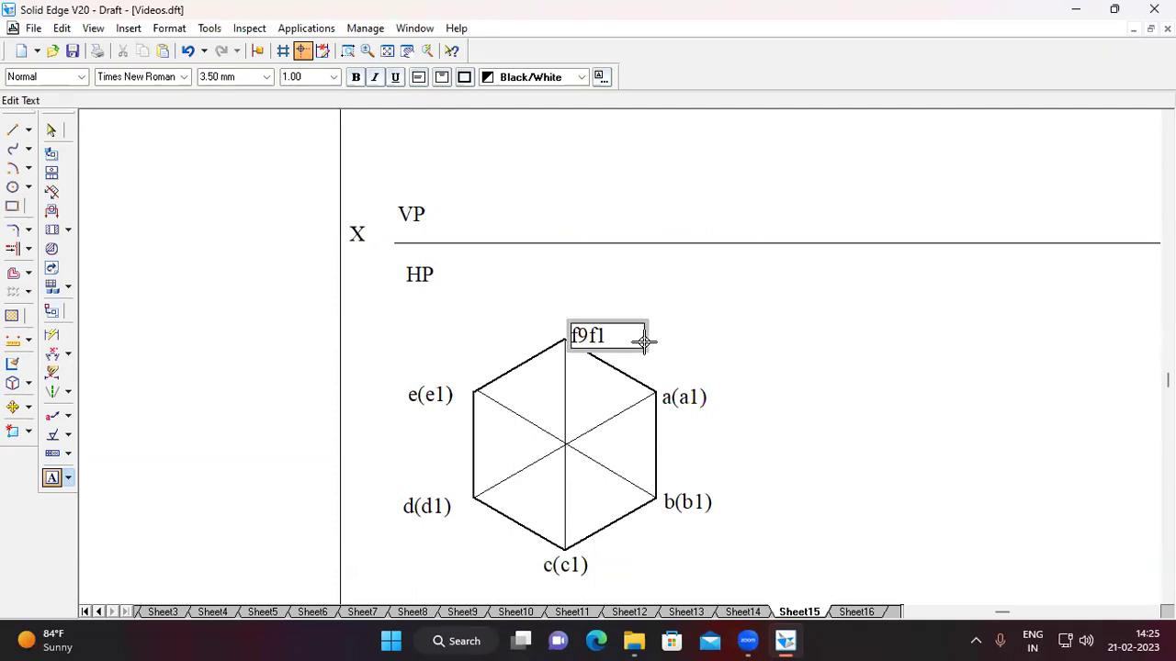
{"action": "key", "text": "BackSpace"}
{"action": "key", "text": "BackSpace"}
Step: Label the hexagon's centre o(o1)
{"action": "left_click", "coordinate": [570, 450]}
{"action": "left_click_drag", "start_coordinate": [546, 446], "coordinate": [608, 468]}
{"action": "type", "text": "0"}
{"action": "key", "text": "BackSpace"}
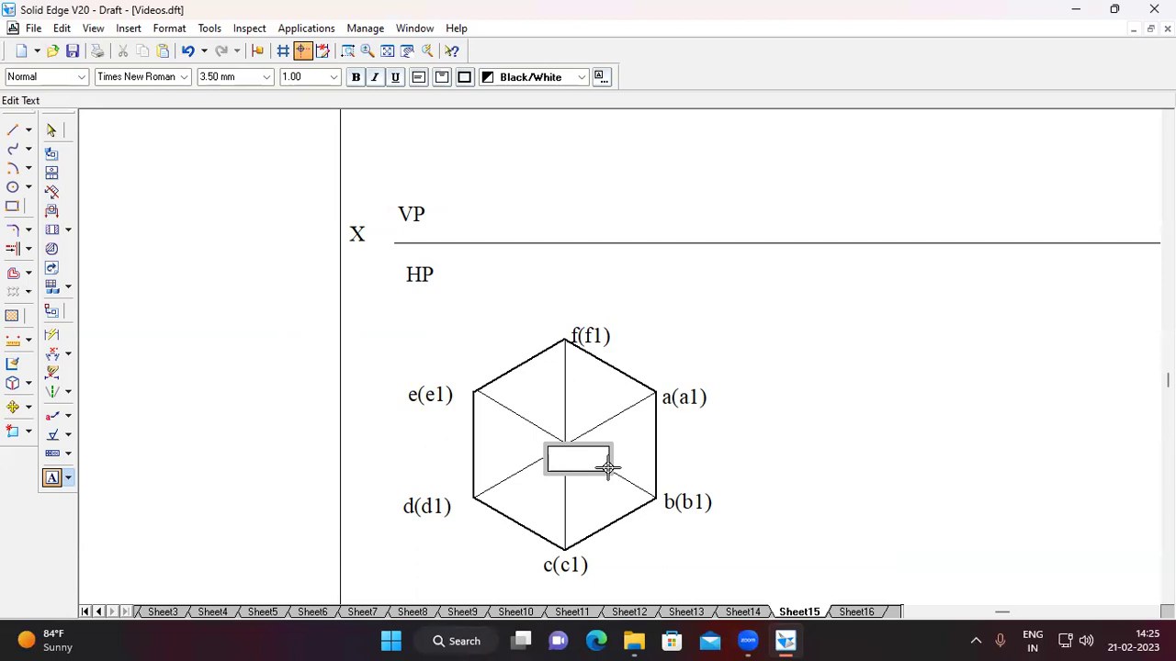
{"action": "type", "text": "o(o1)"}
{"action": "left_click", "coordinate": [814, 441]}
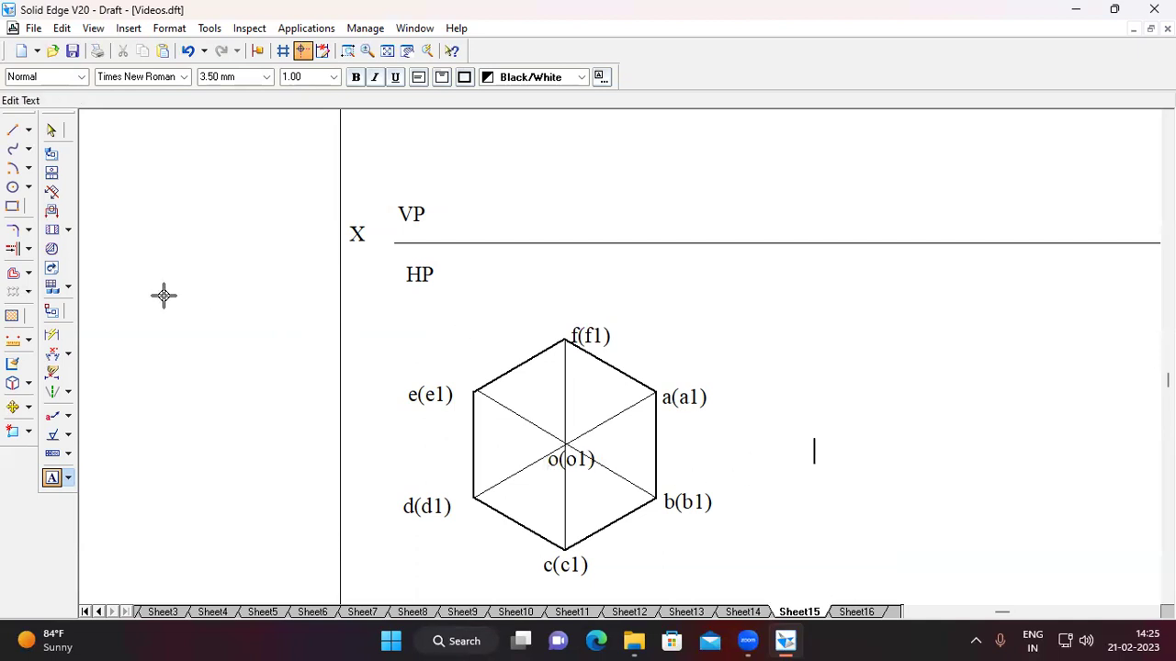
Step: Dimension the hexagon's vertical side between d and e, placing the dimension outside the labels
{"action": "left_click", "coordinate": [51, 334]}
{"action": "left_click", "coordinate": [471, 440]}
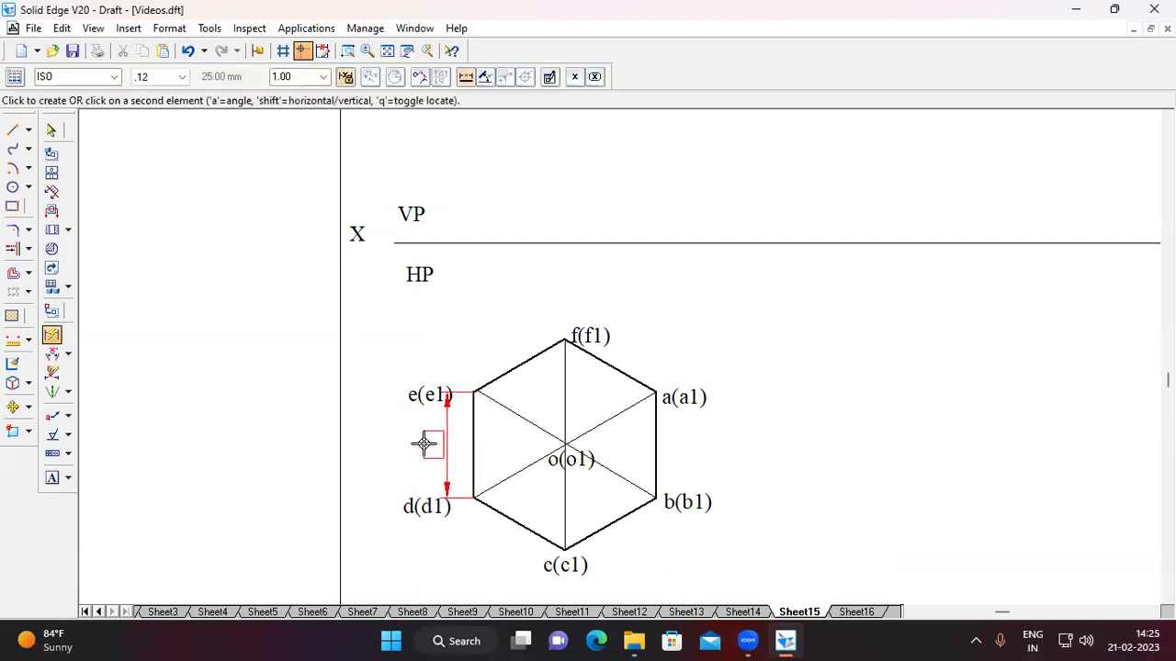
{"action": "left_click", "coordinate": [390, 441]}
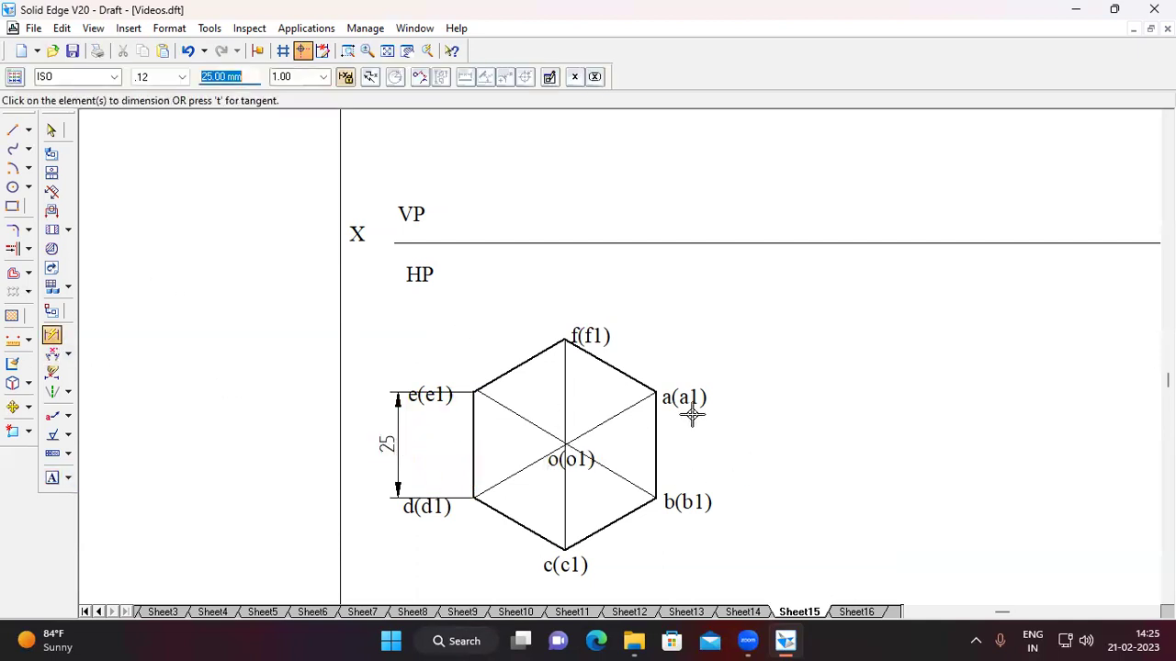
Step: Draw thin vertical projectors from the hexagon's vertices a, f and e up to the XY line
{"action": "left_click", "coordinate": [12, 129]}
{"action": "left_click", "coordinate": [135, 77]}
{"action": "left_click", "coordinate": [160, 77]}
{"action": "left_click", "coordinate": [161, 77]}
{"action": "left_click", "coordinate": [182, 108]}
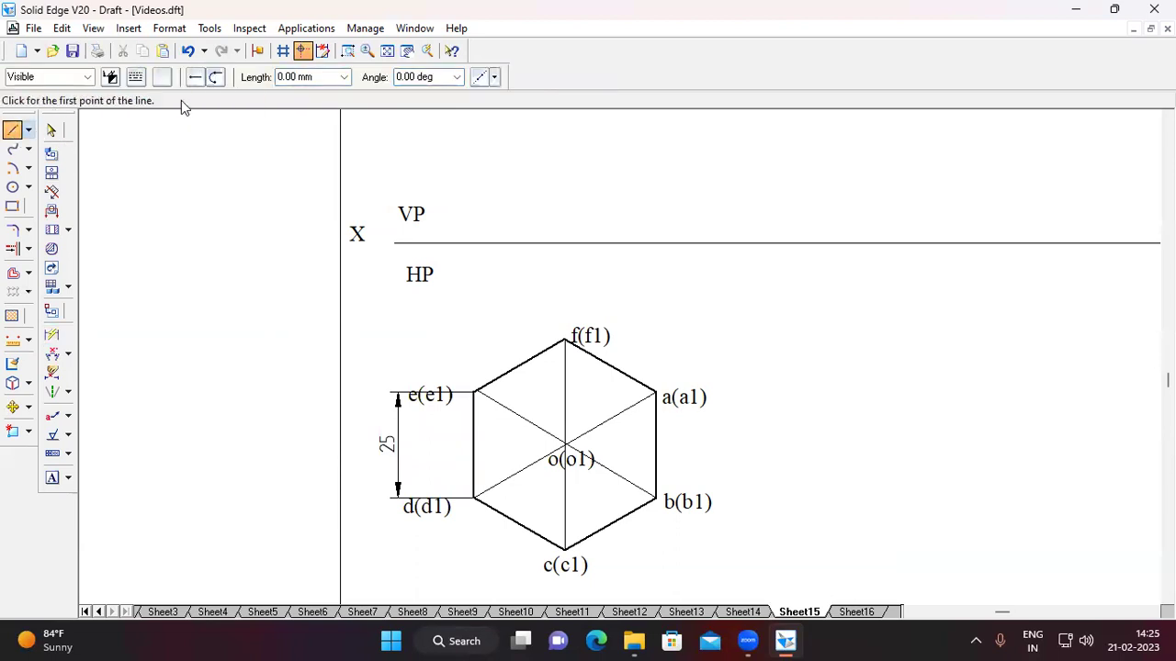
{"action": "left_click", "coordinate": [655, 392]}
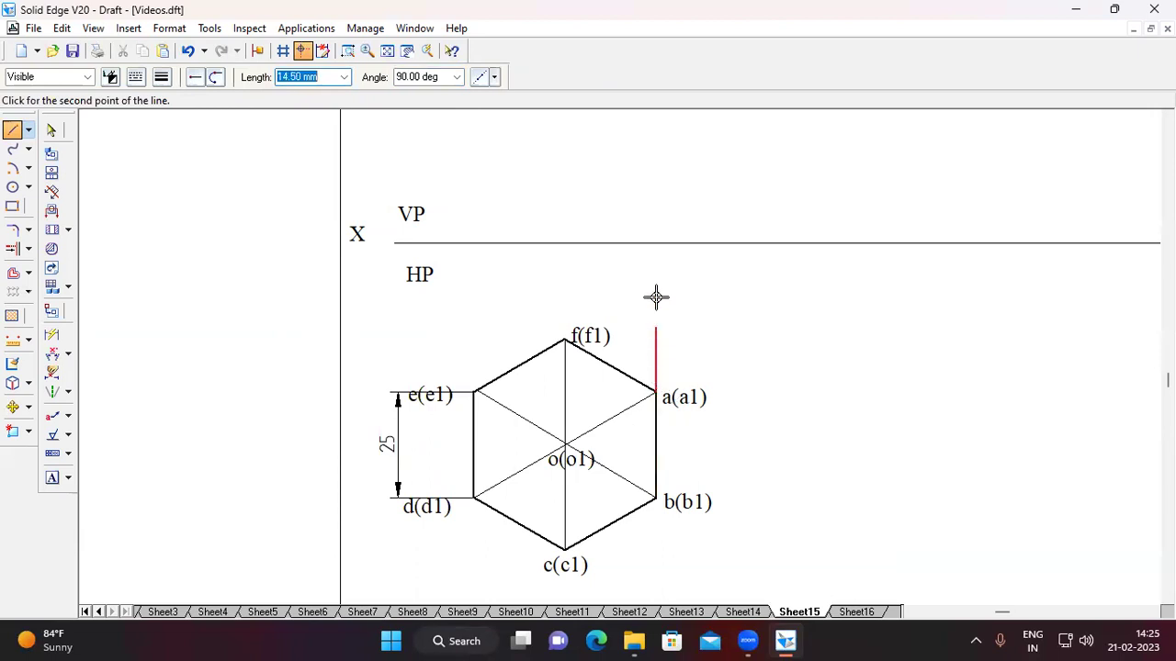
{"action": "left_click", "coordinate": [655, 244]}
{"action": "key", "text": "Escape"}
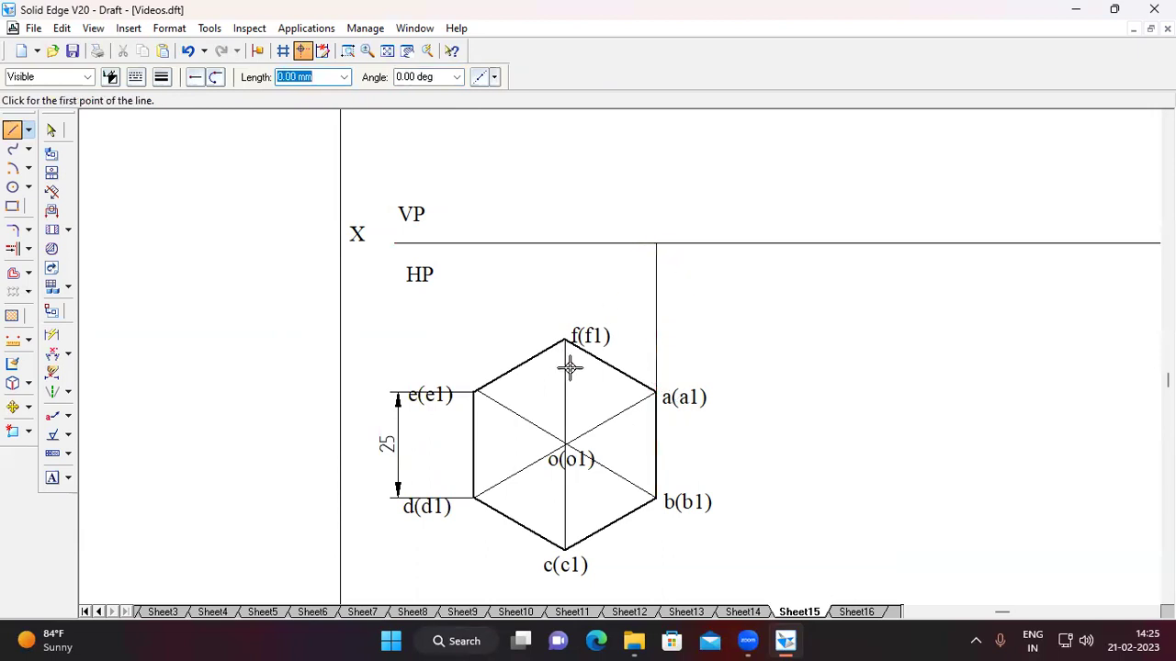
{"action": "left_click", "coordinate": [564, 340]}
{"action": "left_click", "coordinate": [563, 244]}
{"action": "key", "text": "Escape"}
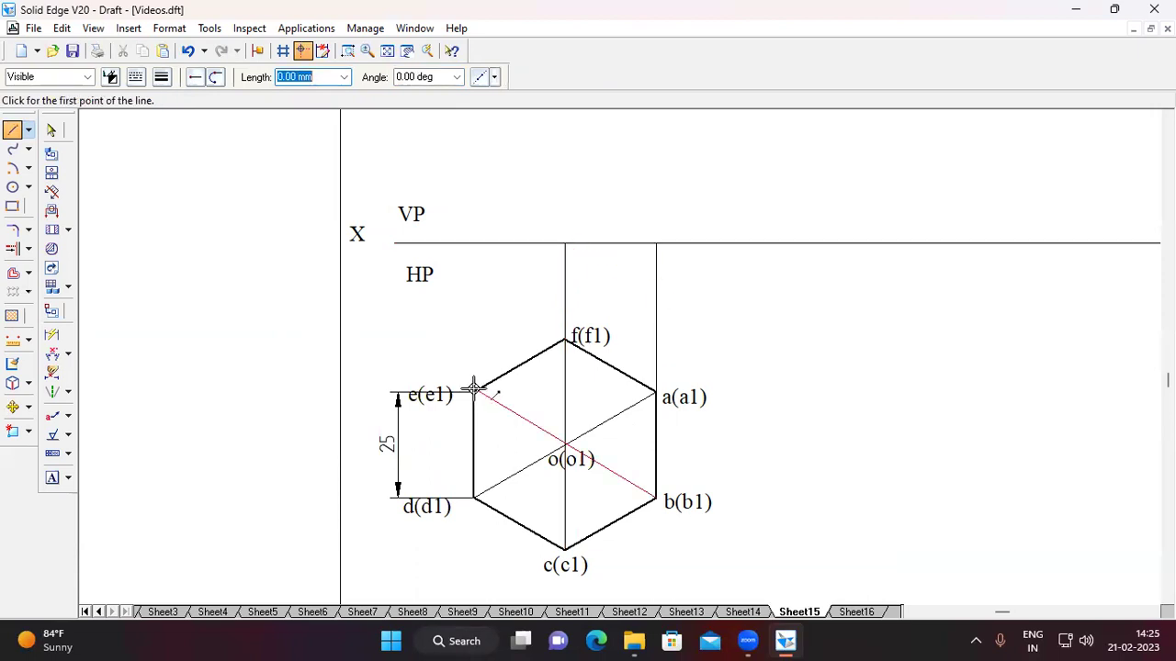
{"action": "left_click", "coordinate": [473, 394]}
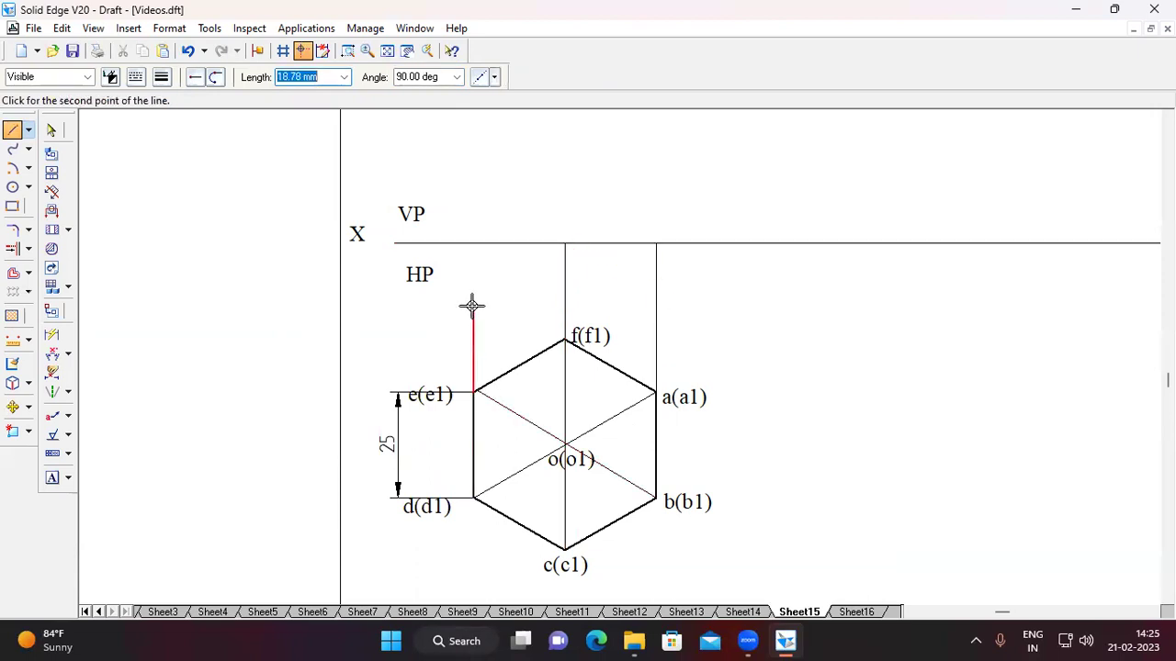
{"action": "left_click", "coordinate": [473, 243]}
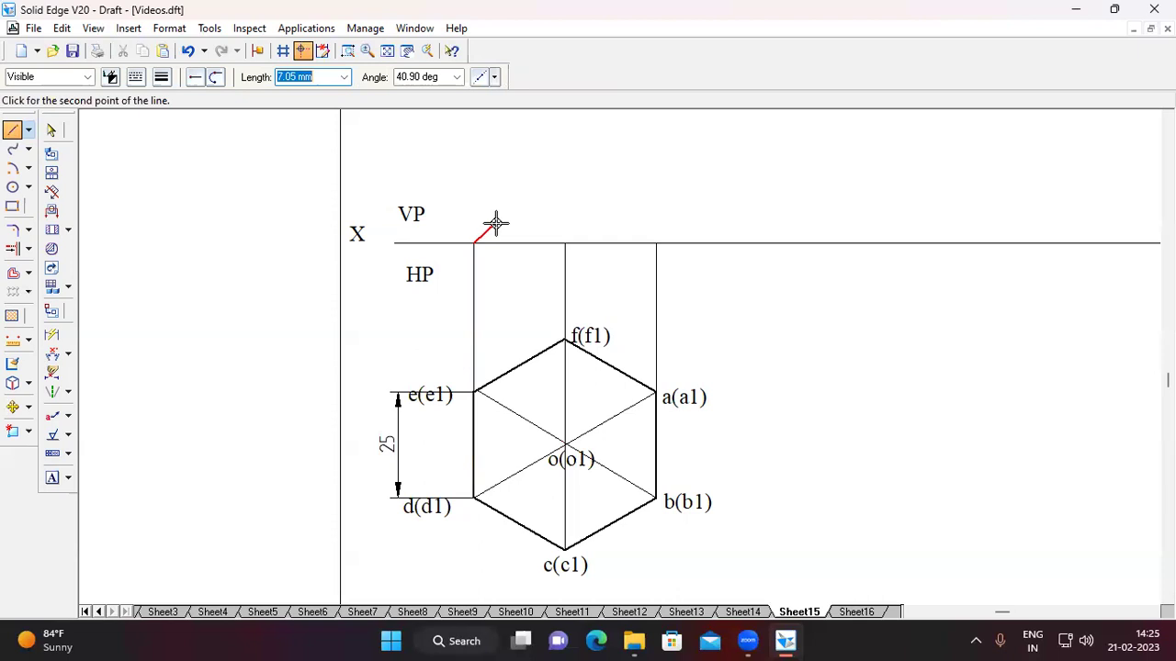
Step: Draw a thick 50 mm vertical line at 90° upward from where the projector of a meets the XY line
{"action": "left_click", "coordinate": [386, 51]}
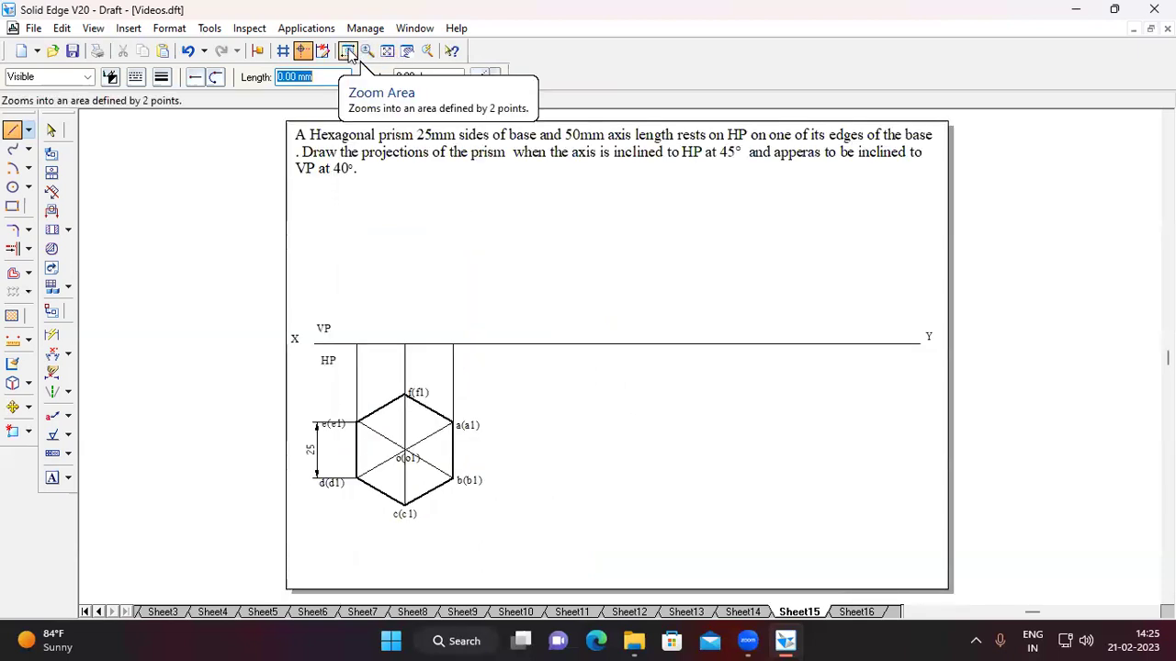
{"action": "left_click", "coordinate": [348, 51]}
{"action": "left_click_drag", "start_coordinate": [311, 200], "coordinate": [574, 511]}
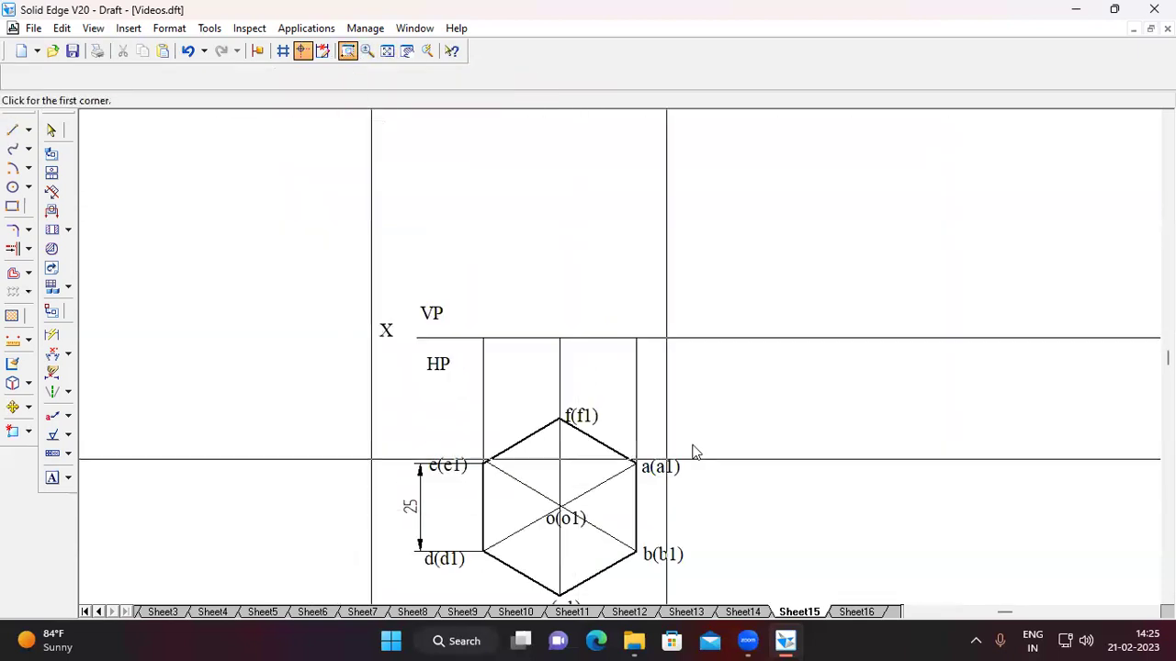
{"action": "left_click", "coordinate": [12, 130]}
{"action": "left_click", "coordinate": [135, 77]}
{"action": "left_click", "coordinate": [160, 77]}
{"action": "left_click", "coordinate": [160, 76]}
{"action": "left_click", "coordinate": [186, 143]}
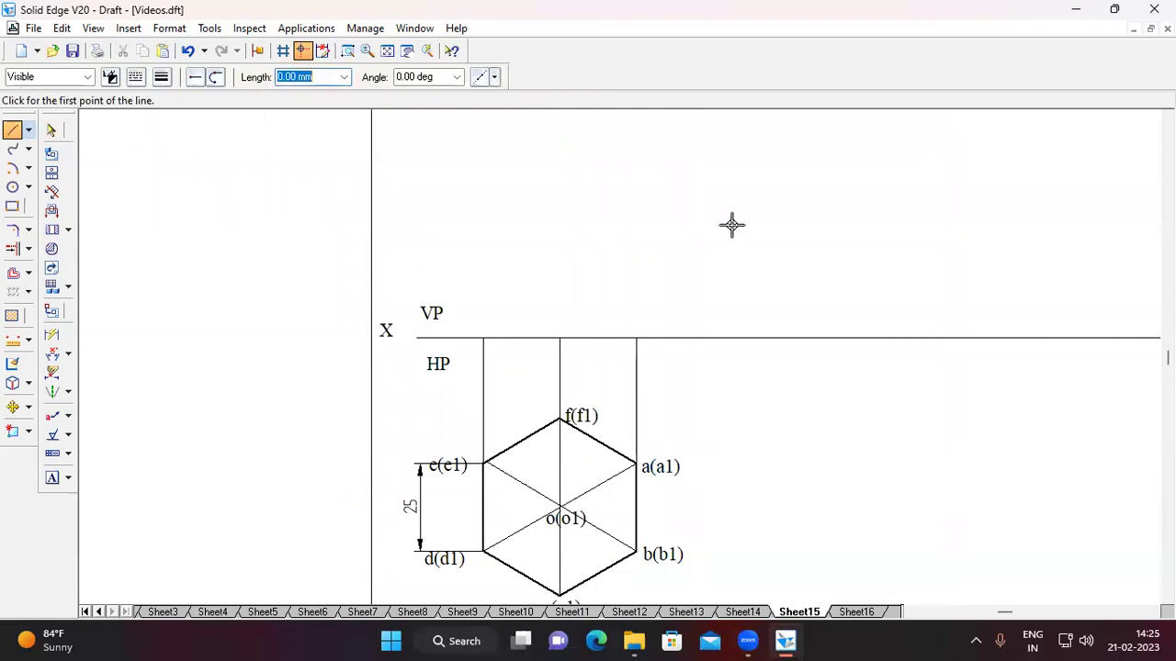
{"action": "left_click", "coordinate": [636, 339]}
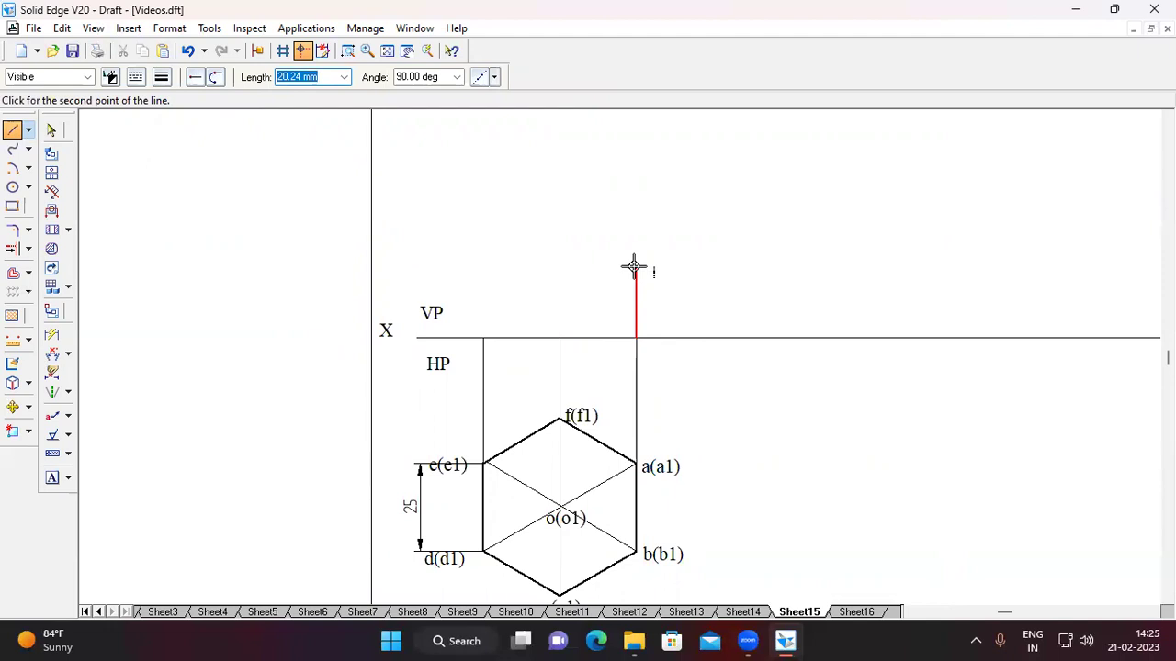
{"action": "type", "text": "50"}
{"action": "key", "text": "Tab"}
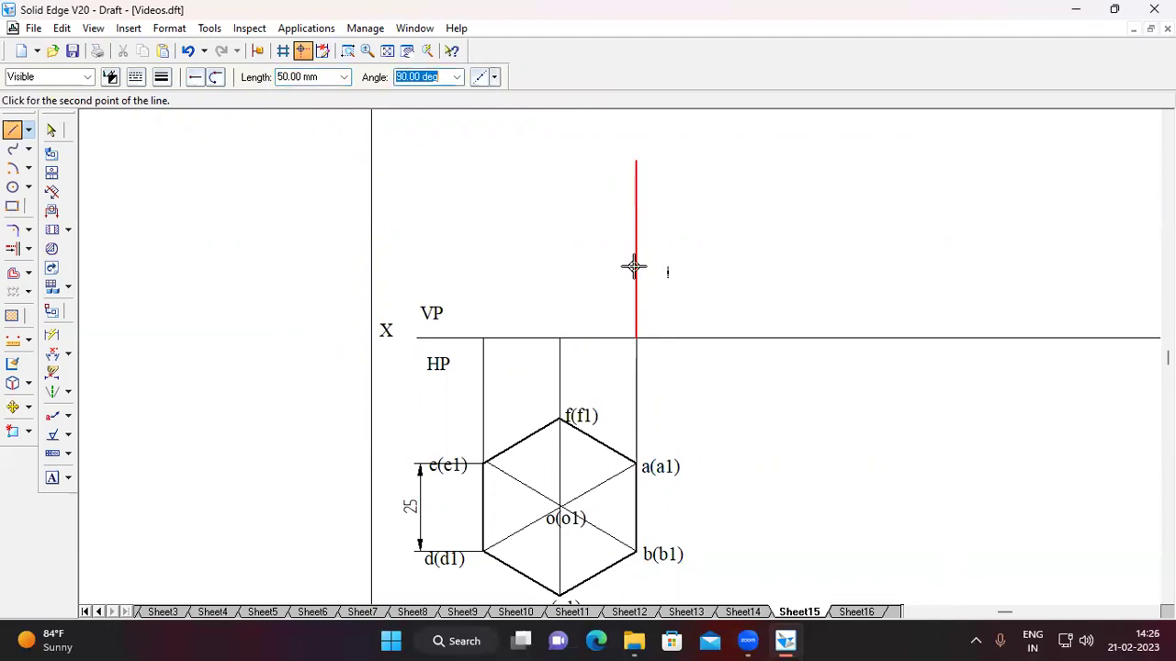
{"action": "left_click", "coordinate": [635, 160]}
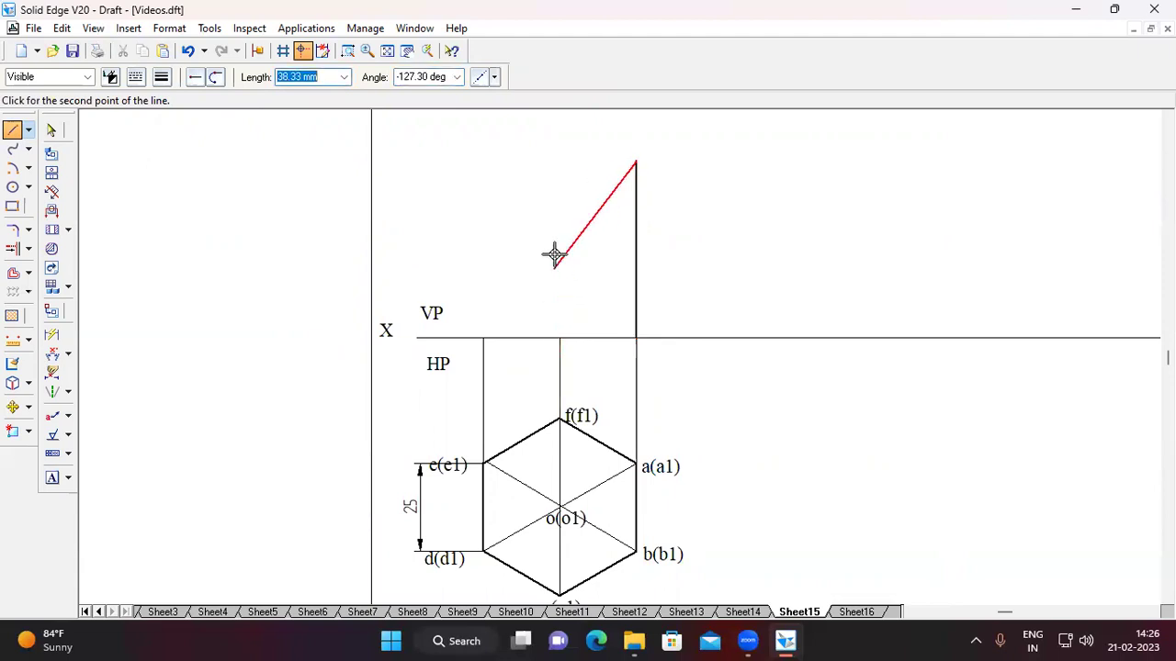
Step: Complete the front view rectangle along its top, left side and base, and draw its middle vertical edge from the XY line to the top
{"action": "left_click", "coordinate": [560, 163]}
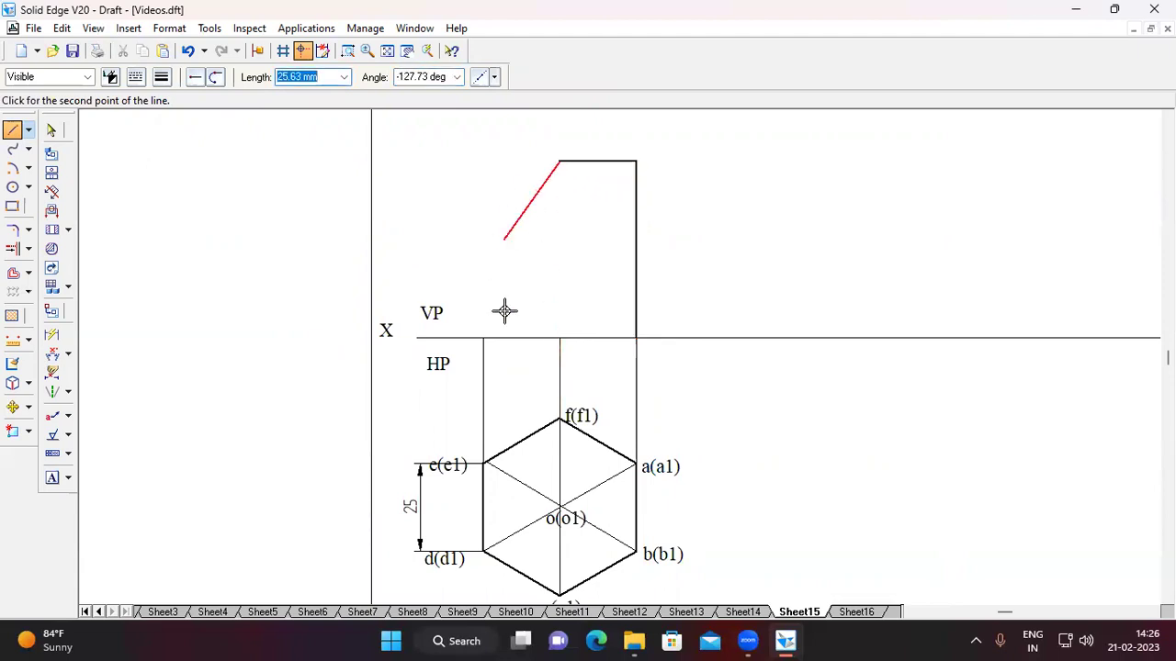
{"action": "left_click", "coordinate": [485, 162]}
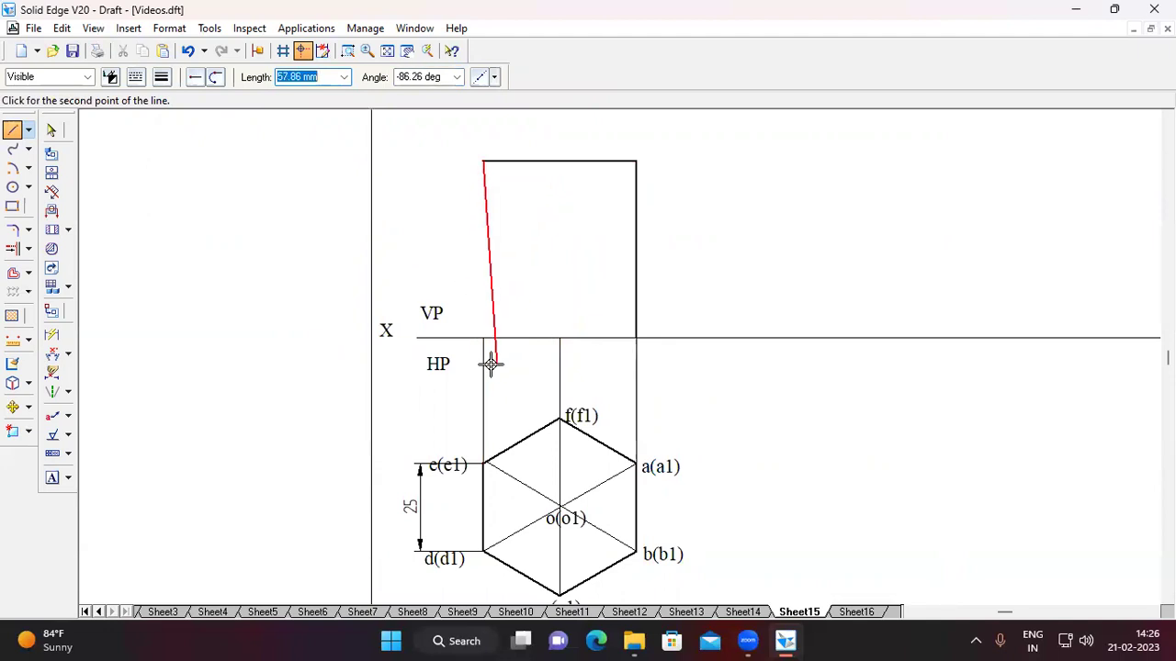
{"action": "left_click", "coordinate": [484, 338]}
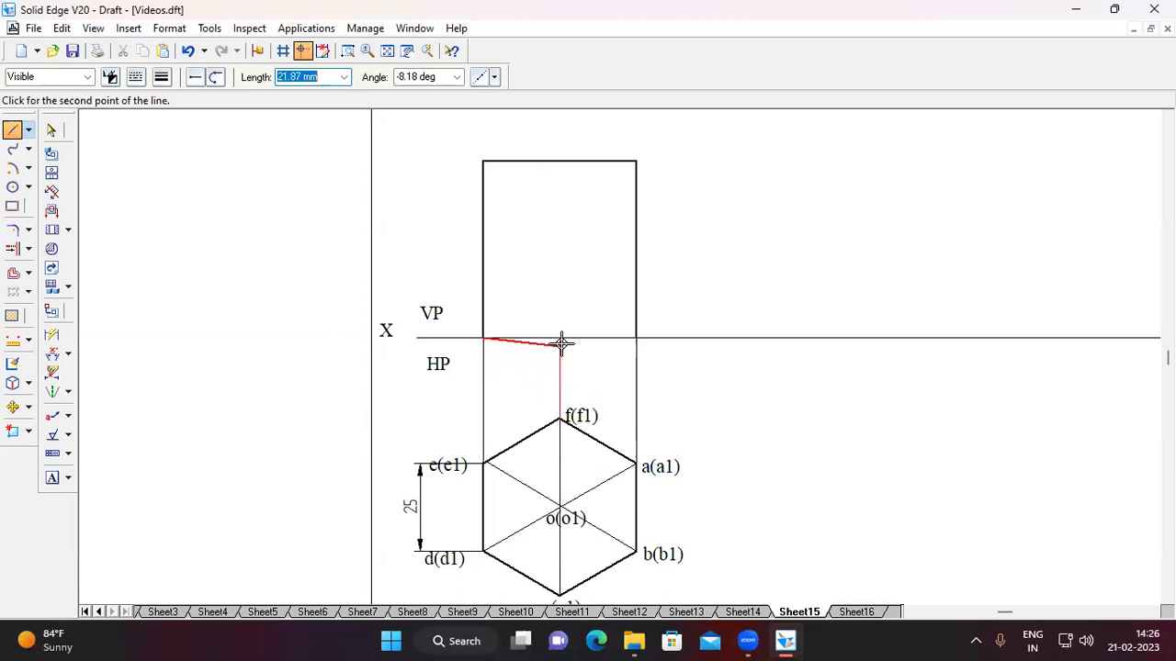
{"action": "left_click", "coordinate": [560, 339]}
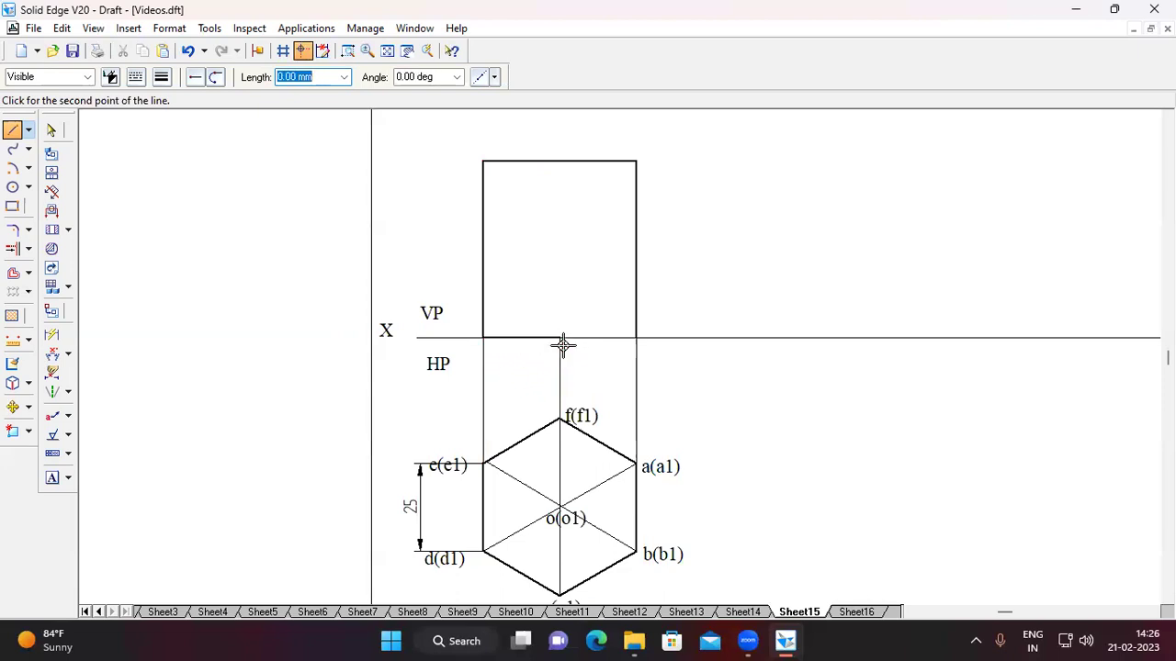
{"action": "double_click", "coordinate": [637, 338]}
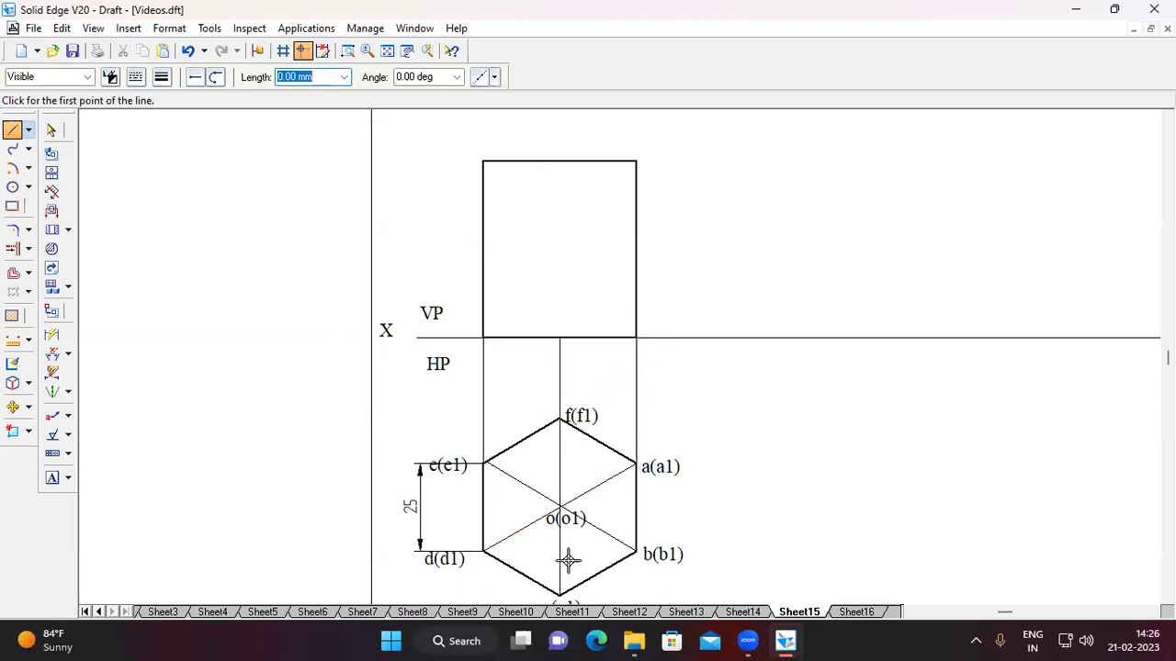
{"action": "left_click", "coordinate": [559, 338]}
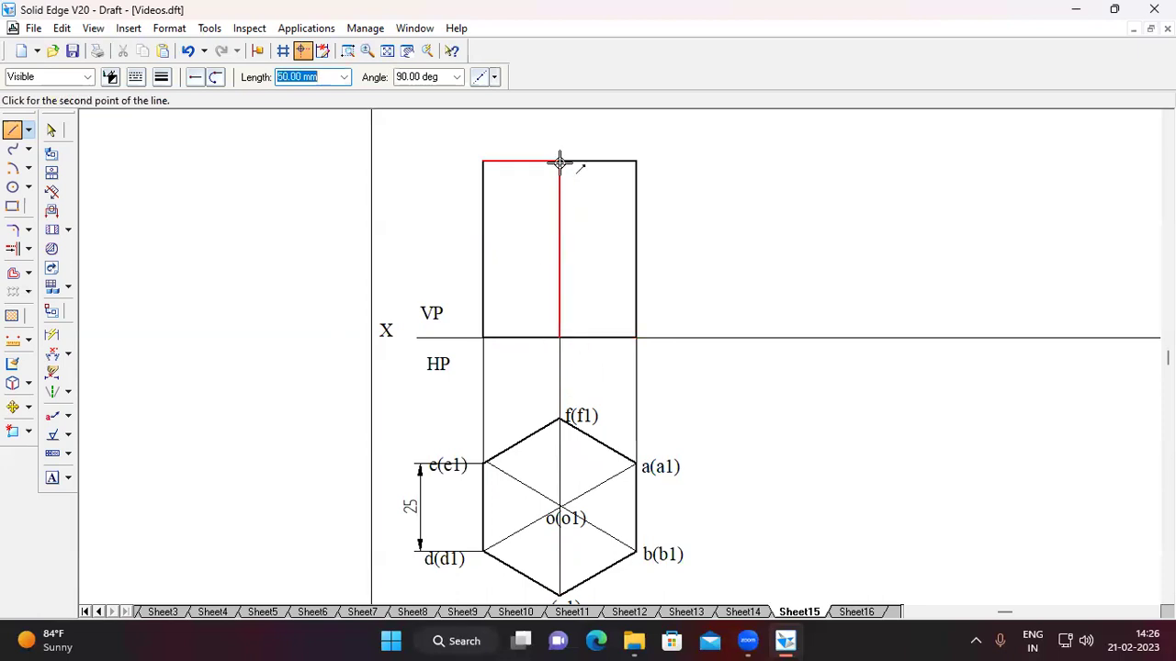
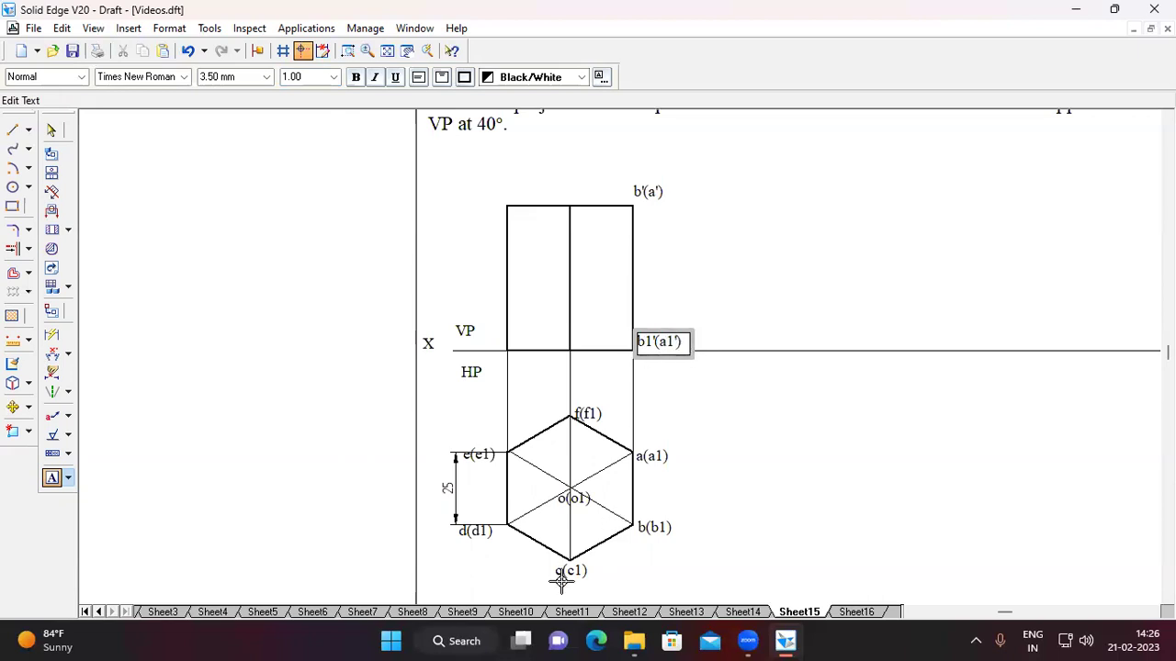
Step: Label the upper end of the front view's middle edge c''(o')(f') and its lower end c1'(o1')(f1')
{"action": "left_click_drag", "start_coordinate": [543, 179], "coordinate": [619, 200]}
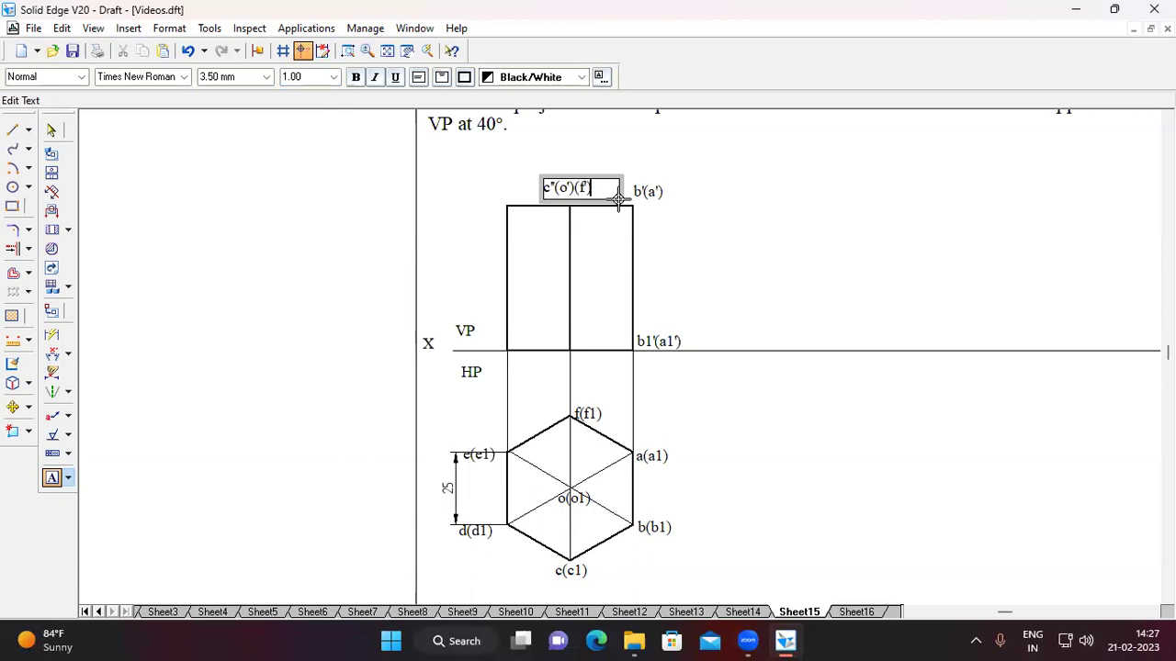
{"action": "left_click", "coordinate": [602, 341]}
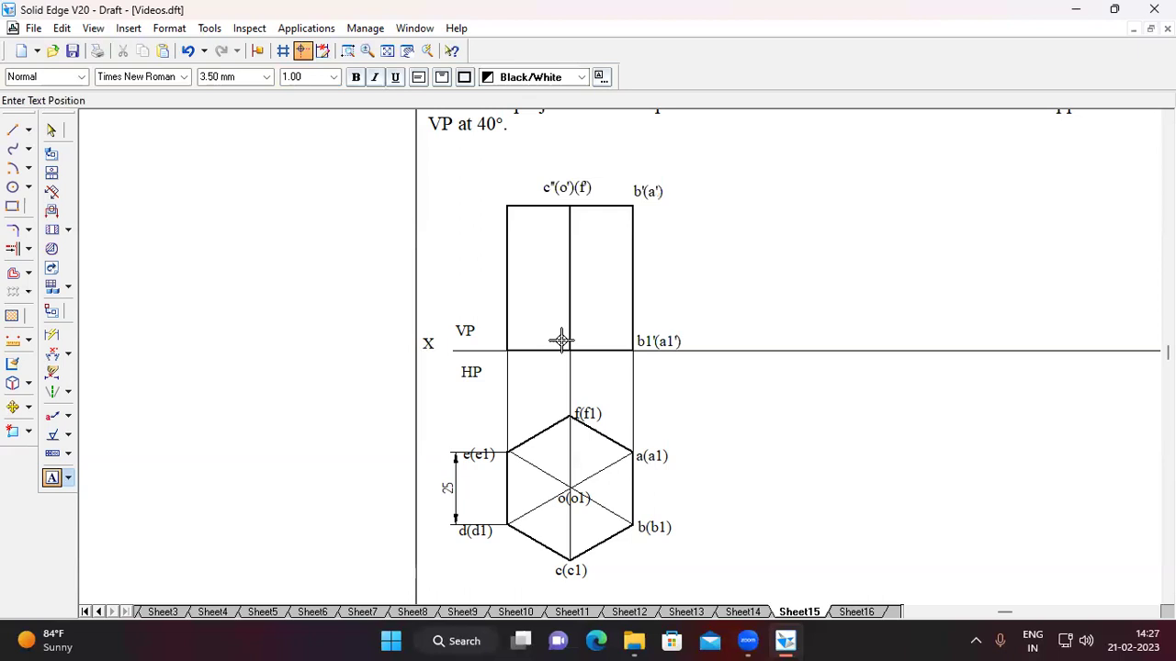
{"action": "left_click", "coordinate": [614, 348]}
{"action": "type", "text": "s"}
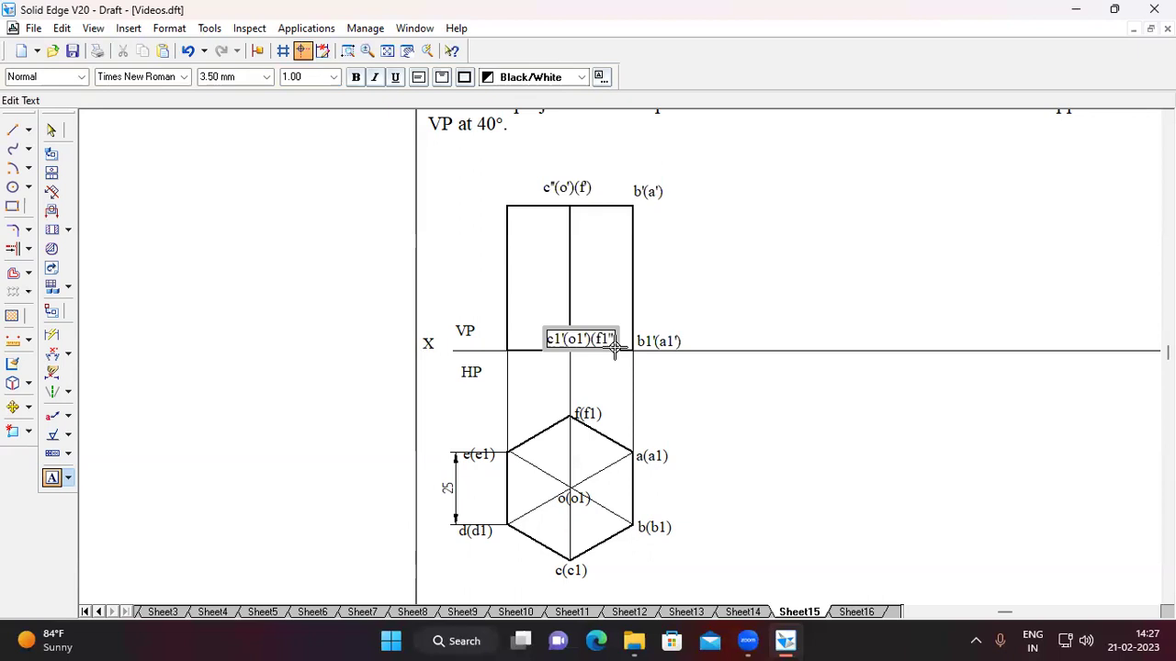
{"action": "type", "text": "'"}
{"action": "key", "text": "Return"}
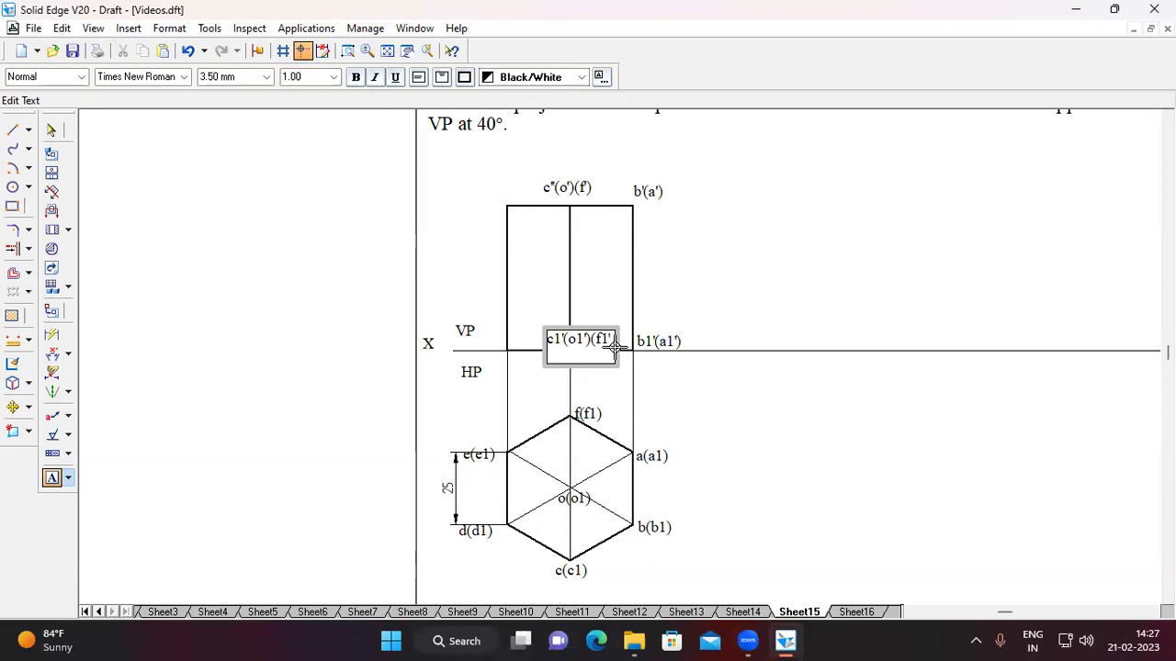
Step: Widen the text box of the c1'(o1')(f1') label so the text fits on one line
{"action": "left_click", "coordinate": [688, 322]}
{"action": "left_click", "coordinate": [52, 130]}
{"action": "left_click", "coordinate": [547, 343]}
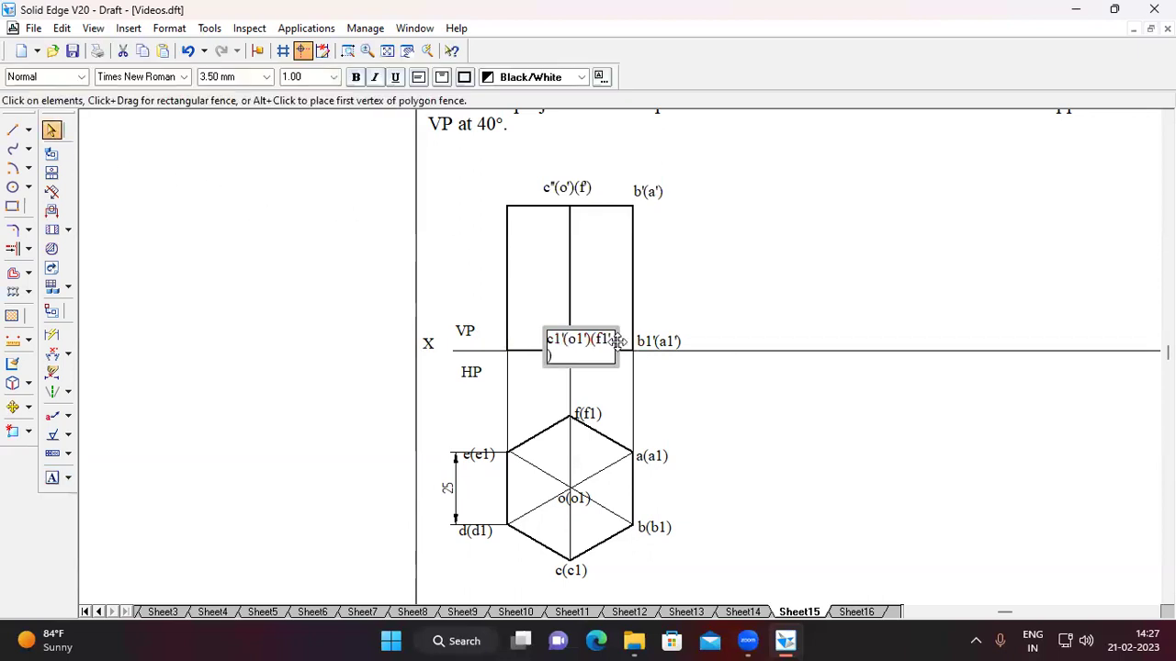
{"action": "left_click", "coordinate": [702, 315]}
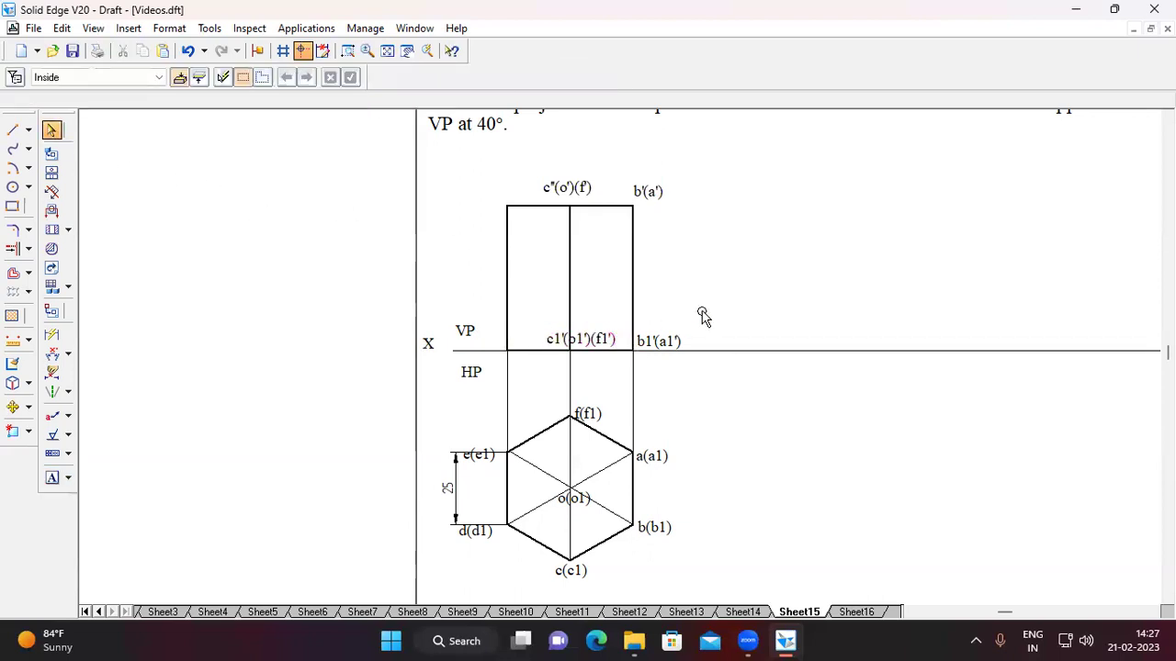
Step: Label the front view's upper-left corner d'(e') and its lower-left corner d1'(e1')
{"action": "left_click", "coordinate": [52, 478]}
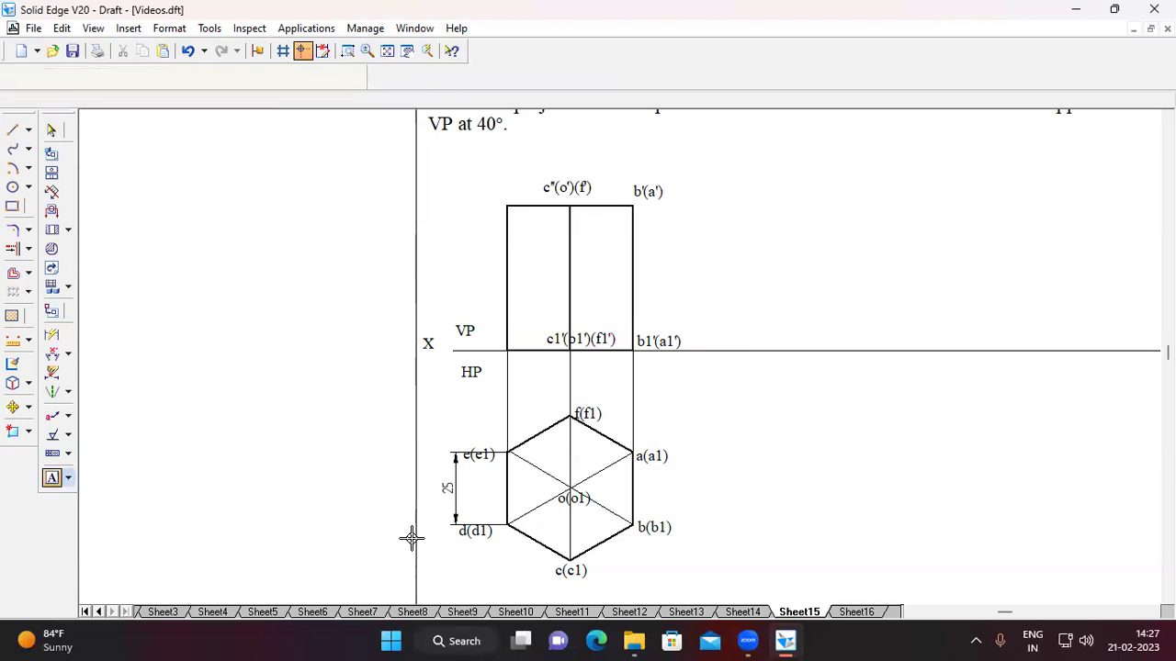
{"action": "left_click_drag", "start_coordinate": [468, 181], "coordinate": [527, 198]}
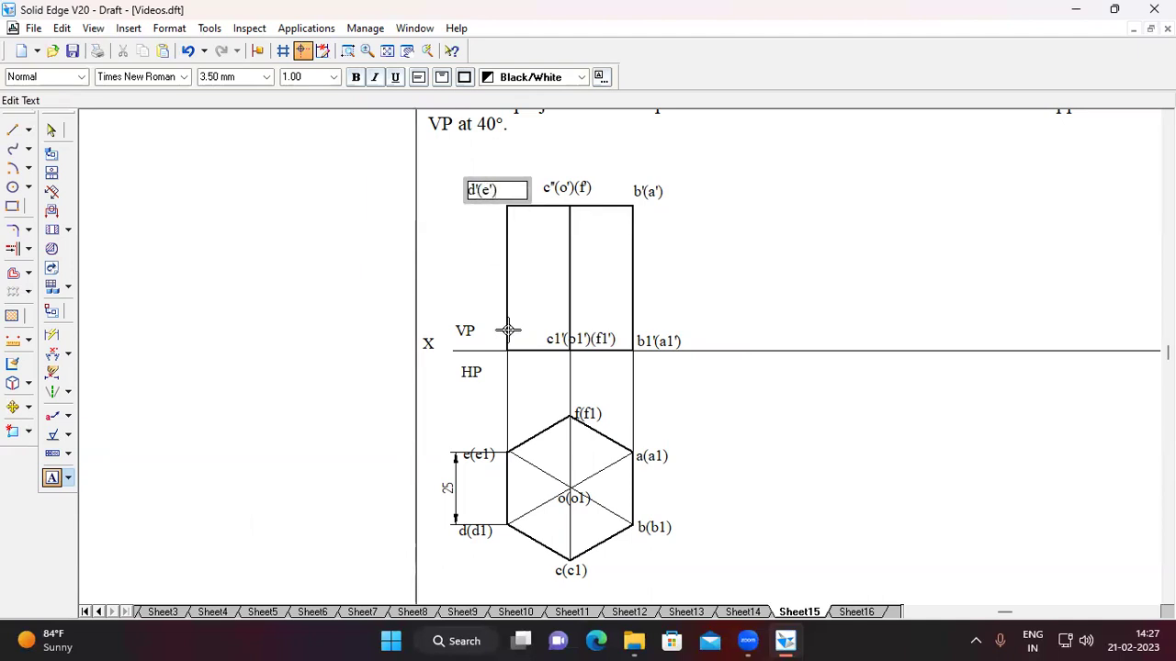
{"action": "left_click_drag", "start_coordinate": [481, 332], "coordinate": [537, 345]}
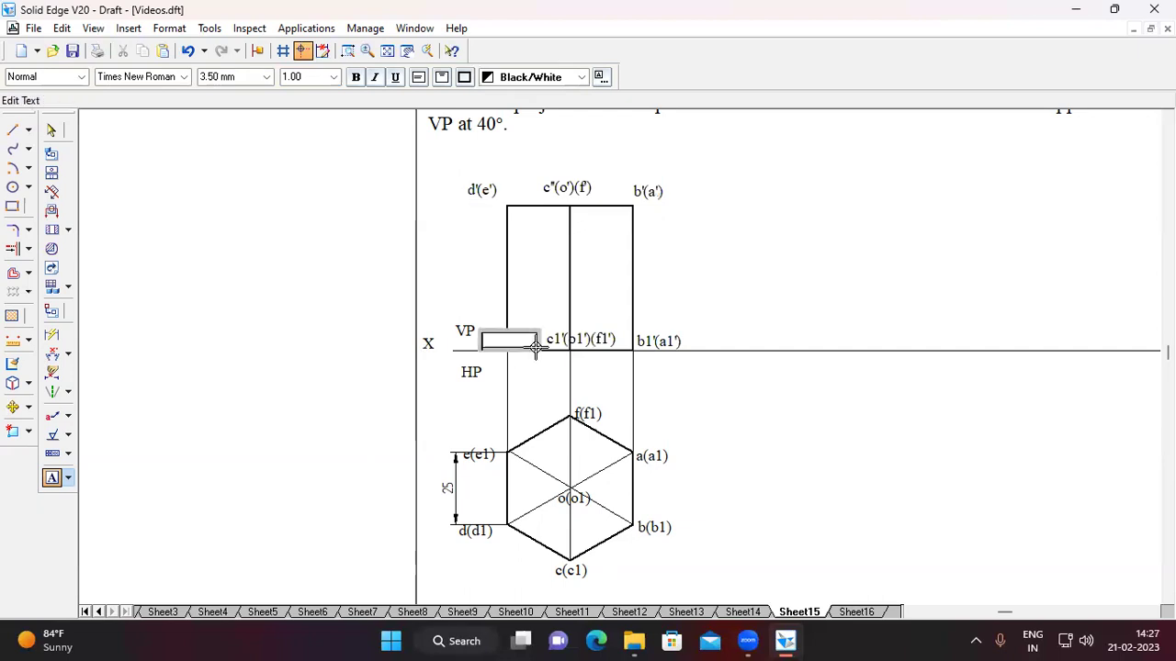
{"action": "type", "text": "d"}
{"action": "type", "text": ")"}
{"action": "left_click", "coordinate": [753, 304]}
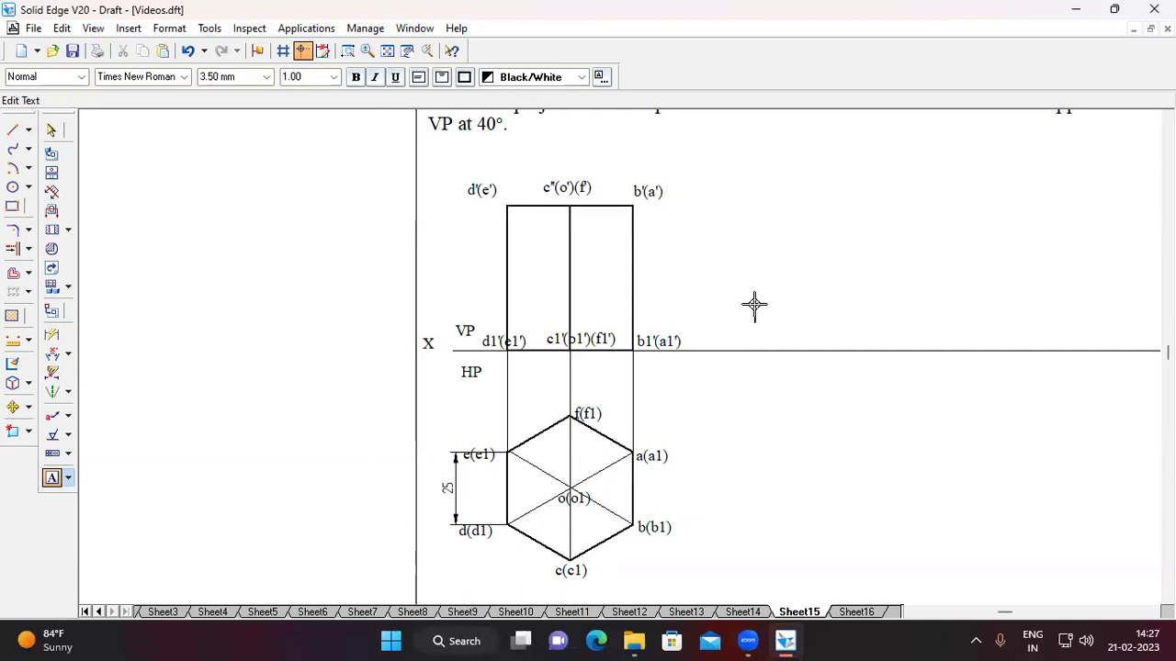
Step: Dimension the front view's height along its middle edge, placing the dimension outside the rectangle on the d'(e') side
{"action": "left_click", "coordinate": [52, 340]}
{"action": "left_click", "coordinate": [569, 295]}
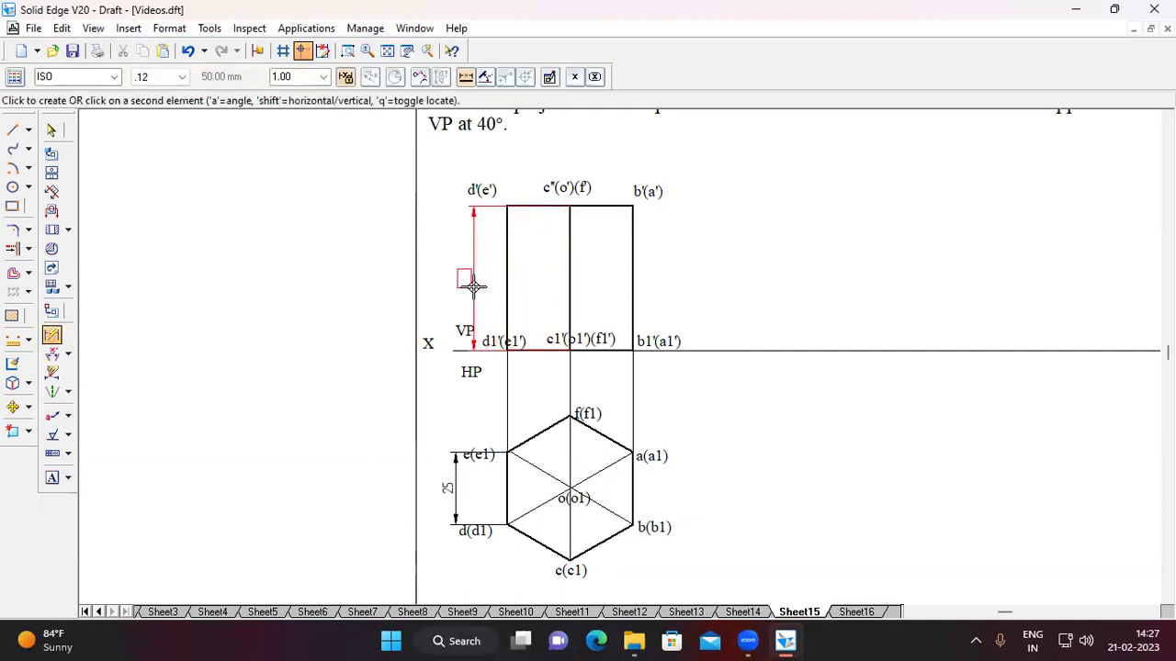
{"action": "left_click", "coordinate": [472, 286]}
{"action": "left_click", "coordinate": [386, 51]}
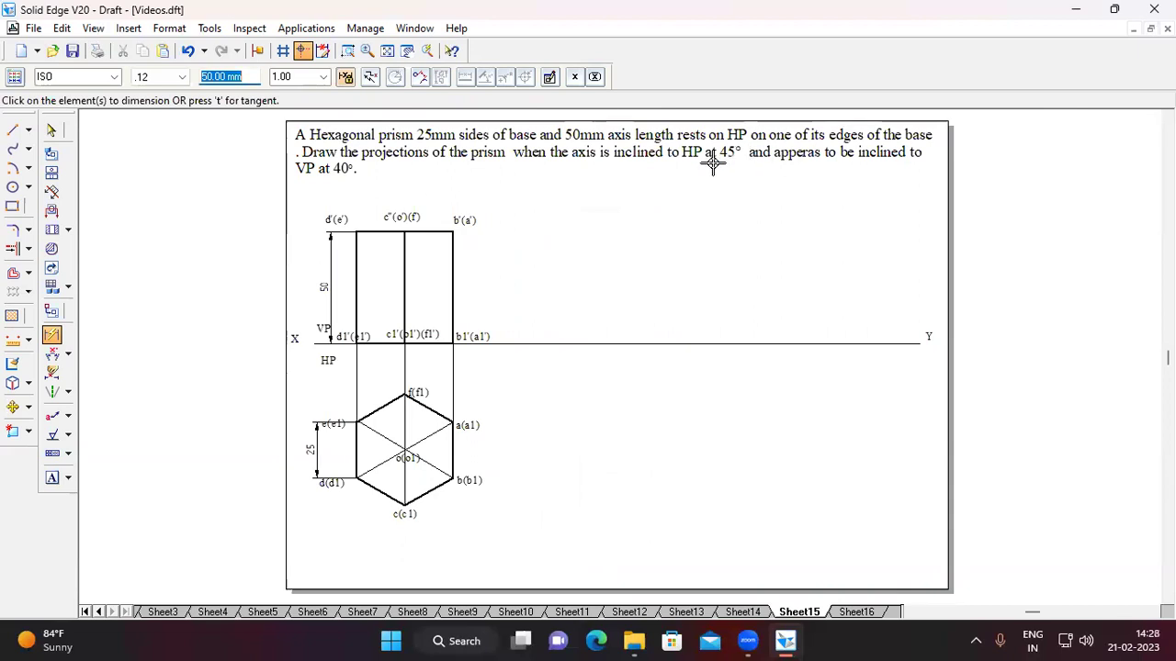
Step: Copy the front view with all its corner labels about 65 mm along the XY line toward Y, using corner b1'(a1') as base point
{"action": "left_click", "coordinate": [49, 128]}
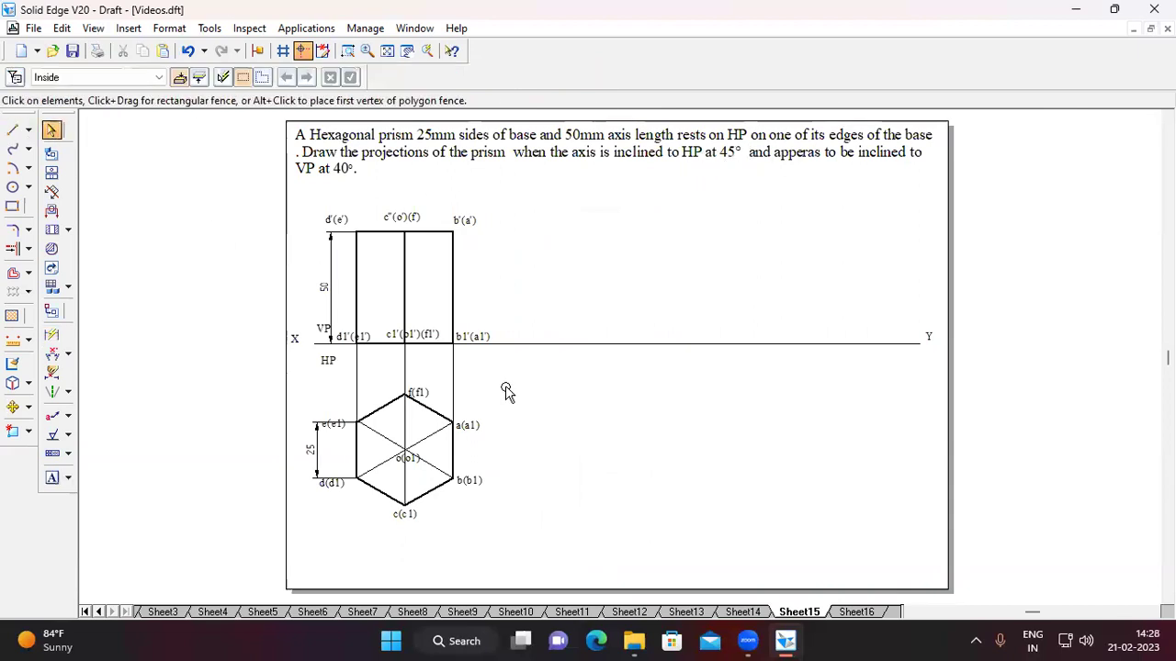
{"action": "left_click_drag", "start_coordinate": [520, 345], "coordinate": [405, 196]}
{"action": "left_click_drag", "start_coordinate": [531, 358], "coordinate": [326, 198]}
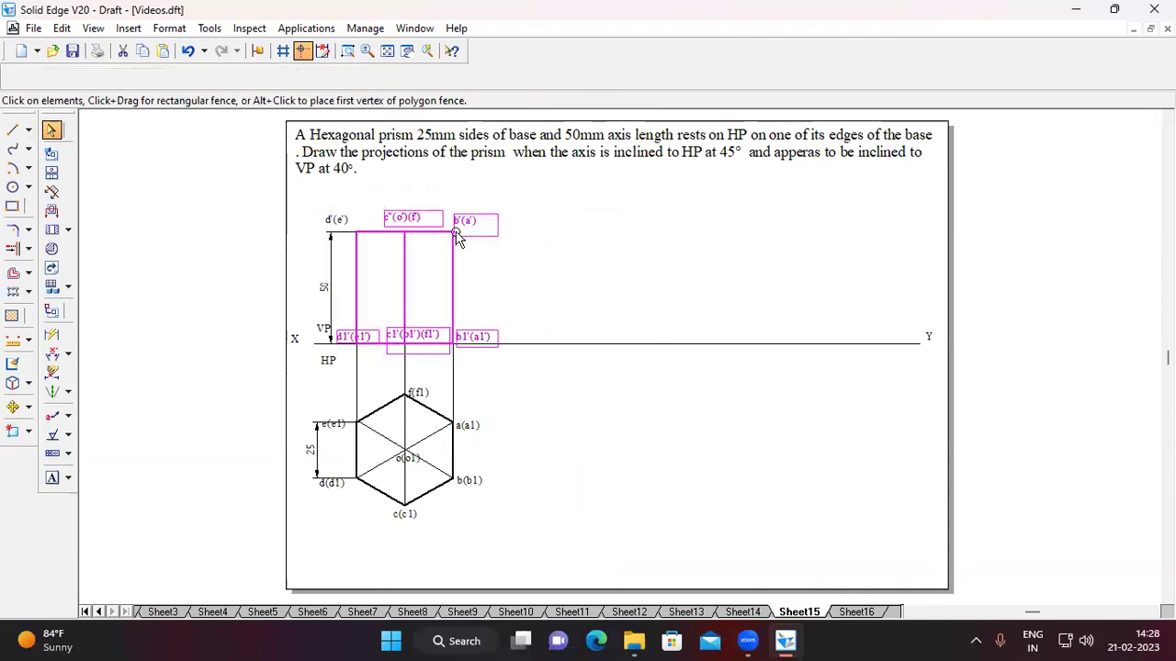
{"action": "left_click", "coordinate": [362, 225], "text": "ctrl"}
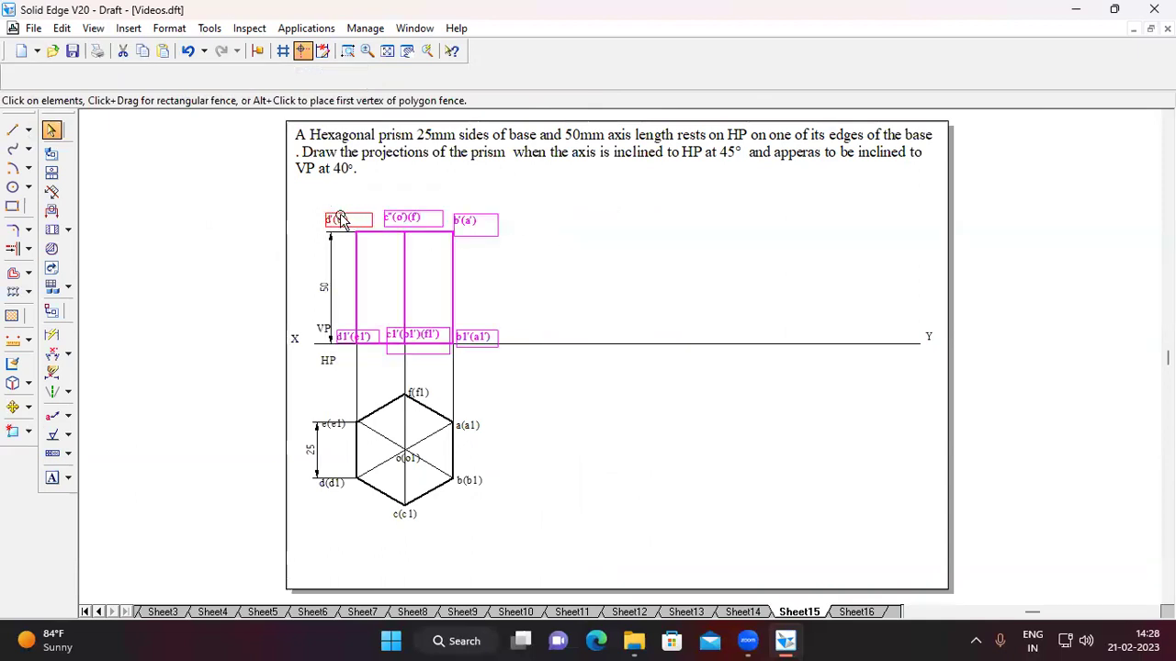
{"action": "left_click", "coordinate": [30, 411]}
{"action": "left_click", "coordinate": [60, 410]}
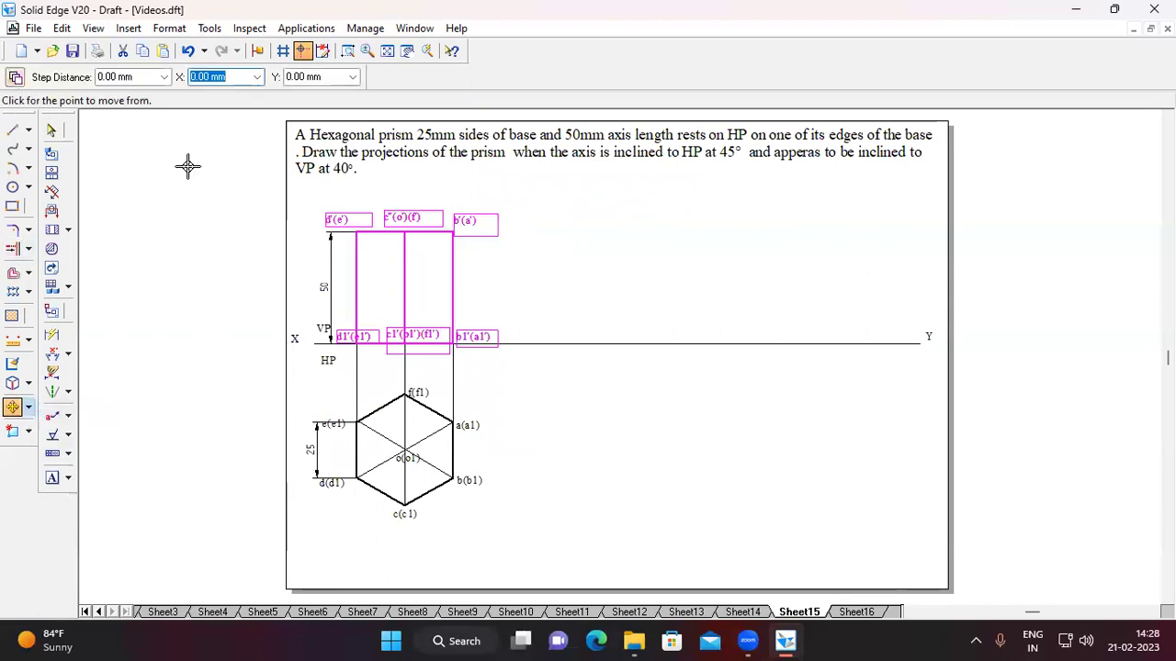
{"action": "left_click", "coordinate": [454, 344]}
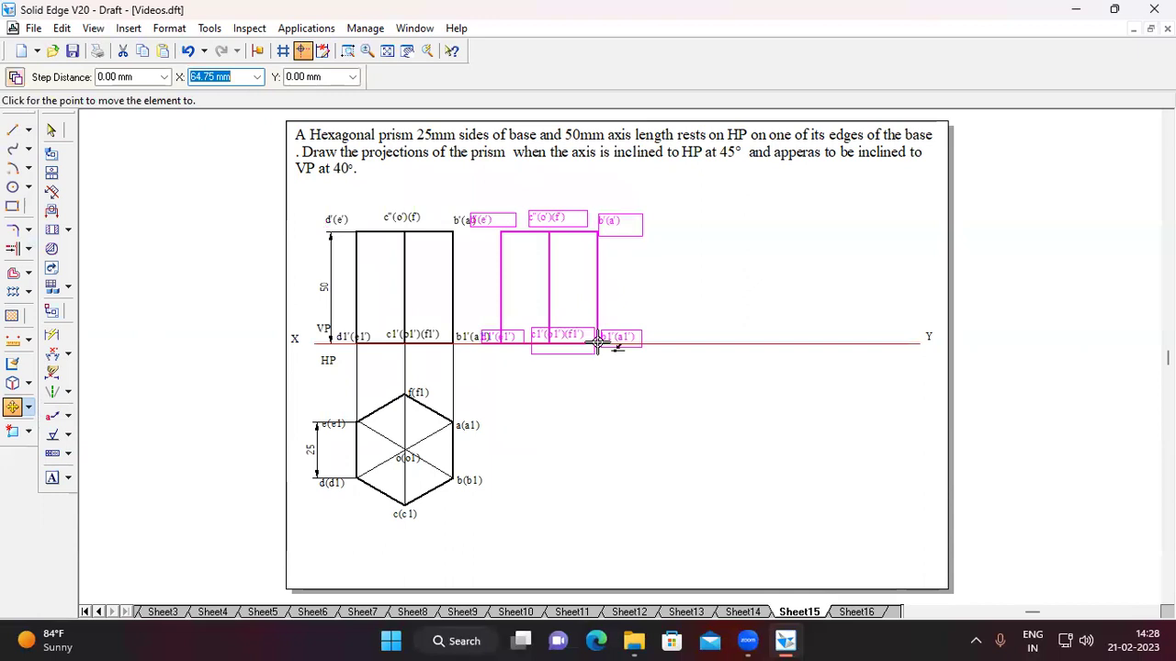
{"action": "left_click", "coordinate": [597, 343]}
Step: Rotate the copied front view and its labels 45° clockwise about its corner b1'(a1') on the XY line
{"action": "left_click", "coordinate": [30, 410]}
{"action": "left_click", "coordinate": [57, 430]}
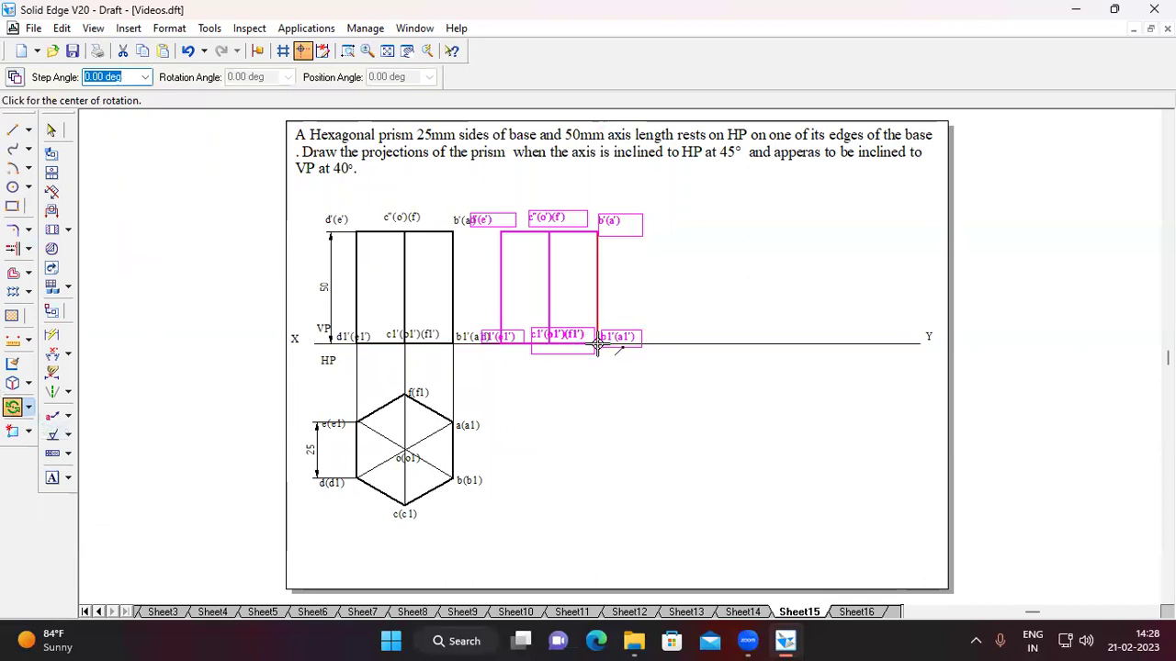
{"action": "left_click", "coordinate": [598, 343]}
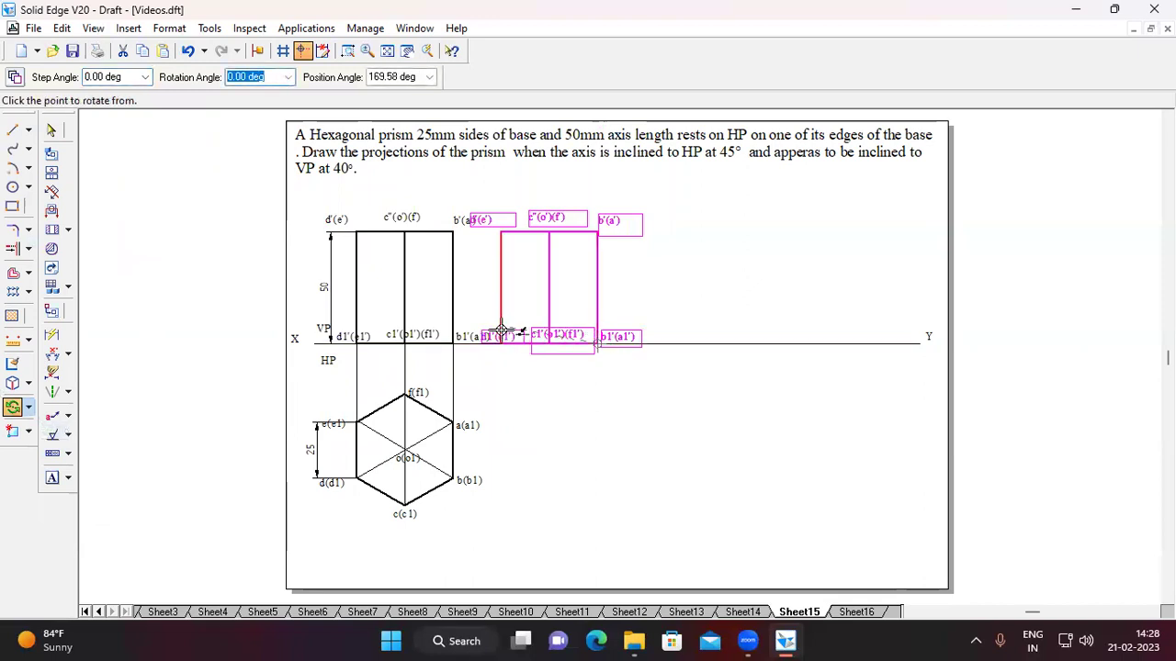
{"action": "left_click", "coordinate": [500, 345]}
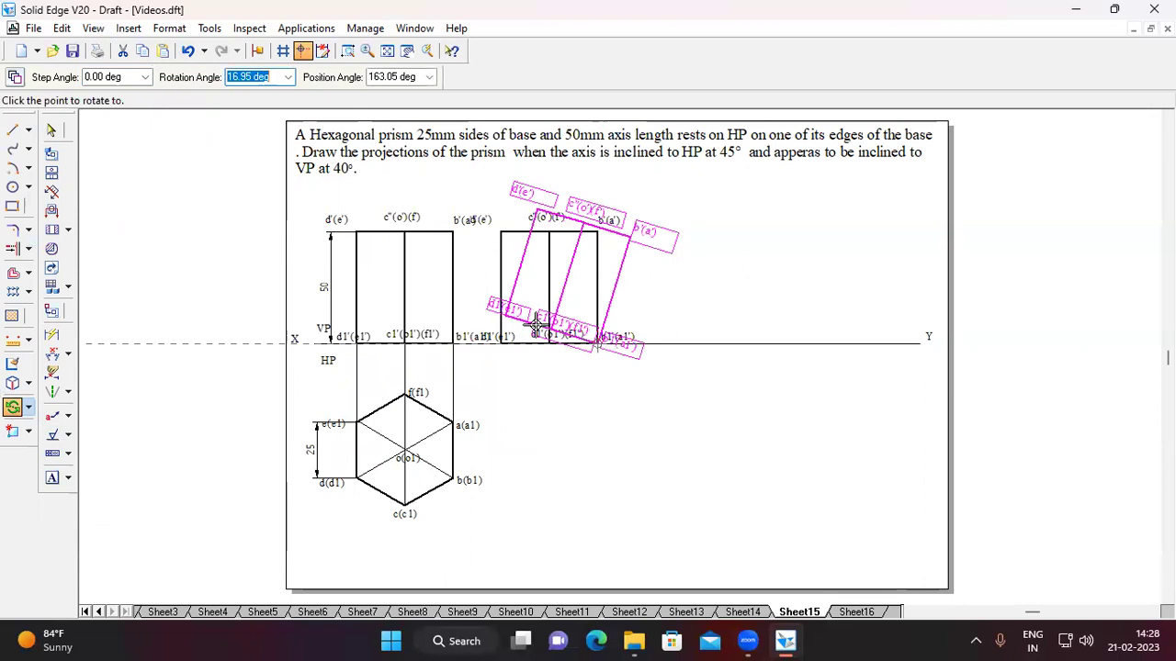
{"action": "type", "text": "4"}
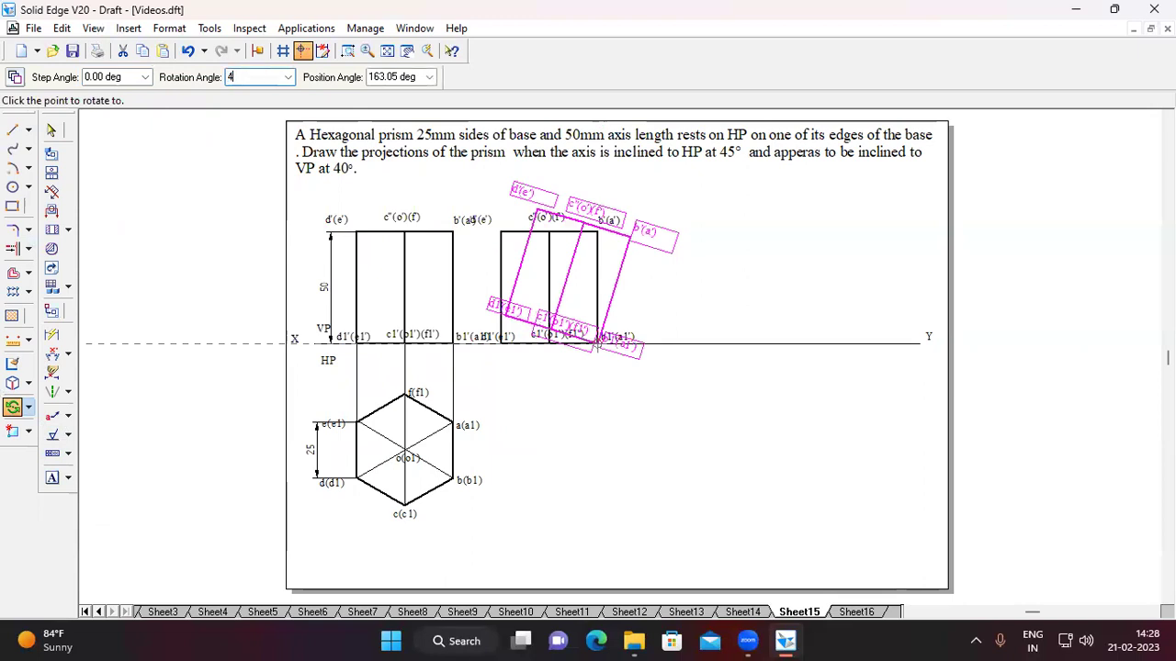
{"action": "type", "text": "5"}
{"action": "key", "text": "Return"}
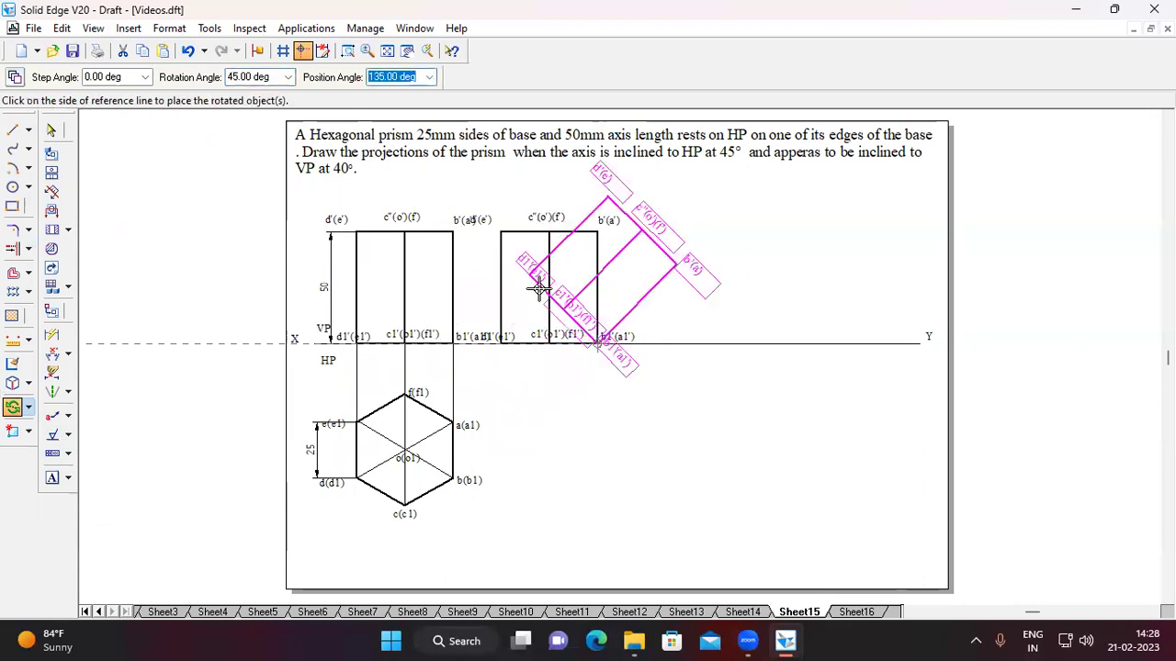
{"action": "left_click", "coordinate": [539, 290]}
{"action": "left_click", "coordinate": [583, 404]}
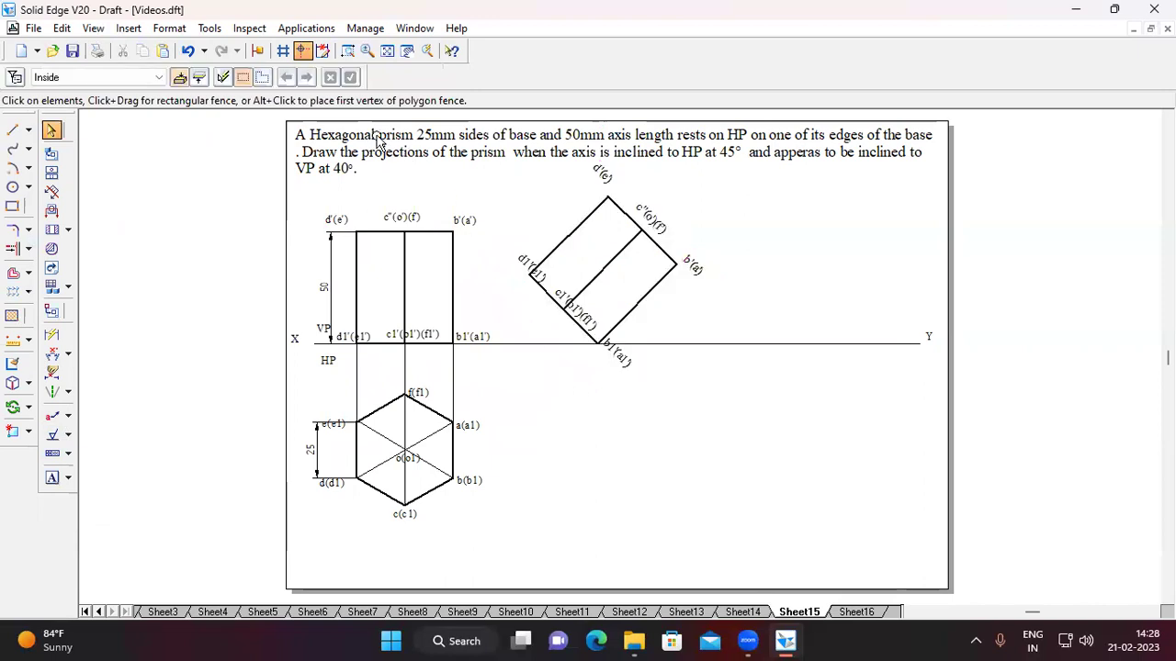
Step: With a thin continuous line, project b1'(a1') of the tilted view vertically down to the level of a(a1) and connect it horizontally to a(a1)
{"action": "left_click", "coordinate": [347, 50]}
{"action": "mouse_move", "coordinate": [309, 171]}
{"action": "left_mouse_down"}
{"action": "mouse_move", "coordinate": [740, 415]}
{"action": "mouse_move", "coordinate": [787, 541]}
{"action": "left_mouse_up"}
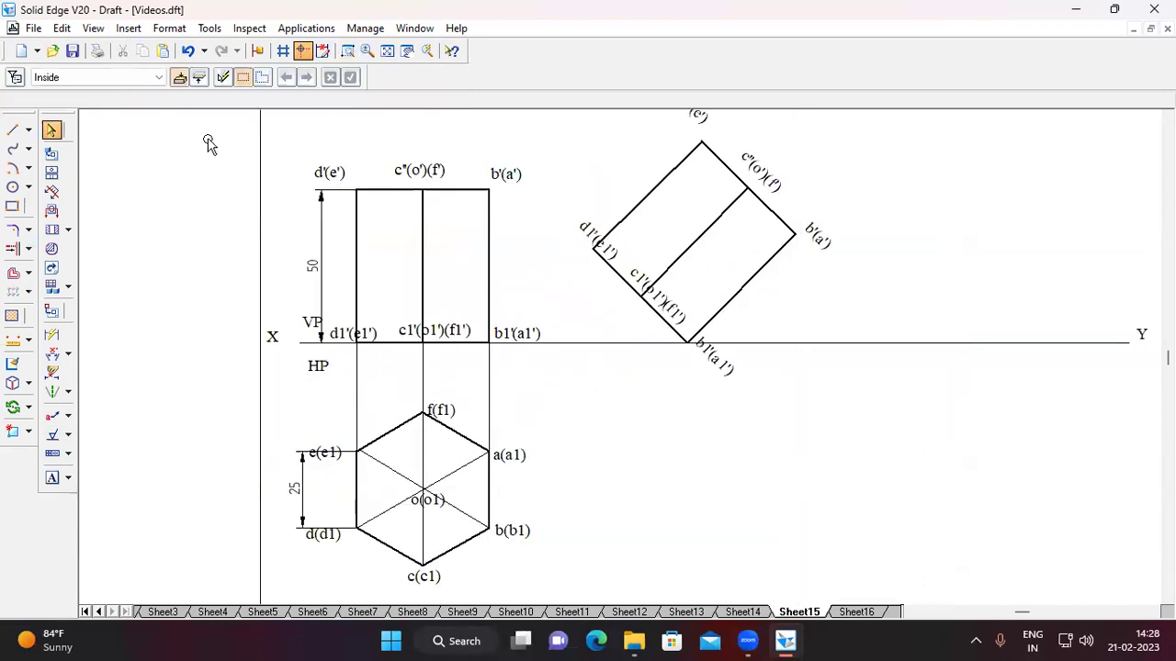
{"action": "left_click", "coordinate": [12, 130]}
{"action": "left_click", "coordinate": [135, 76]}
{"action": "left_click", "coordinate": [156, 278]}
{"action": "left_click", "coordinate": [161, 77]}
{"action": "left_click", "coordinate": [175, 141]}
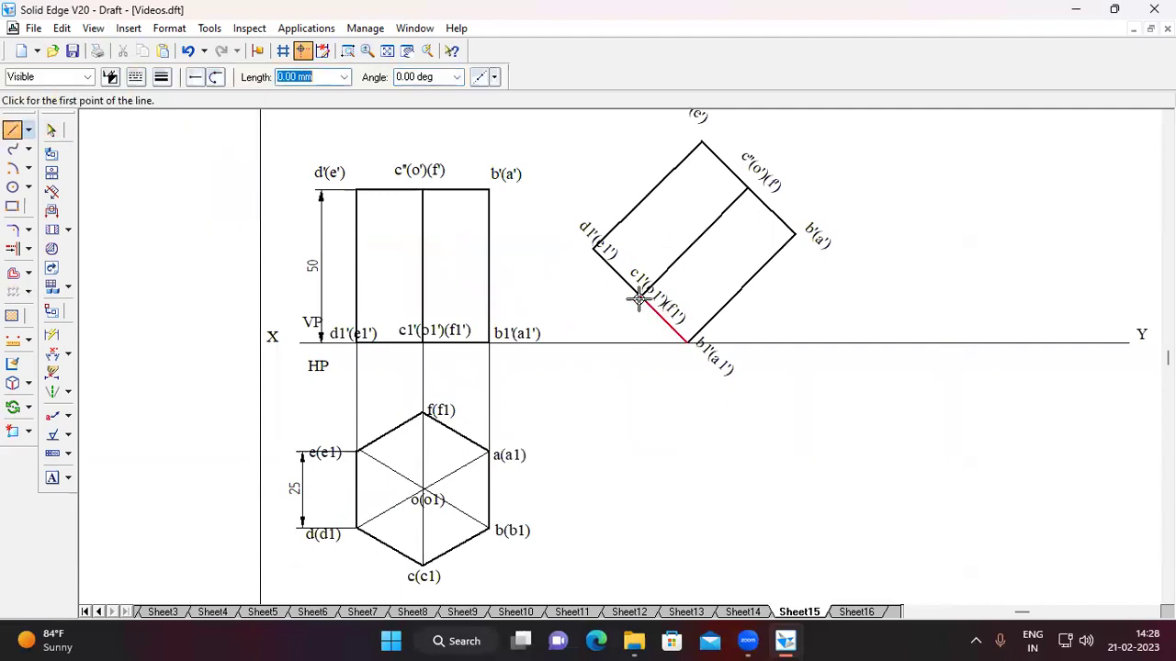
{"action": "left_click", "coordinate": [687, 343]}
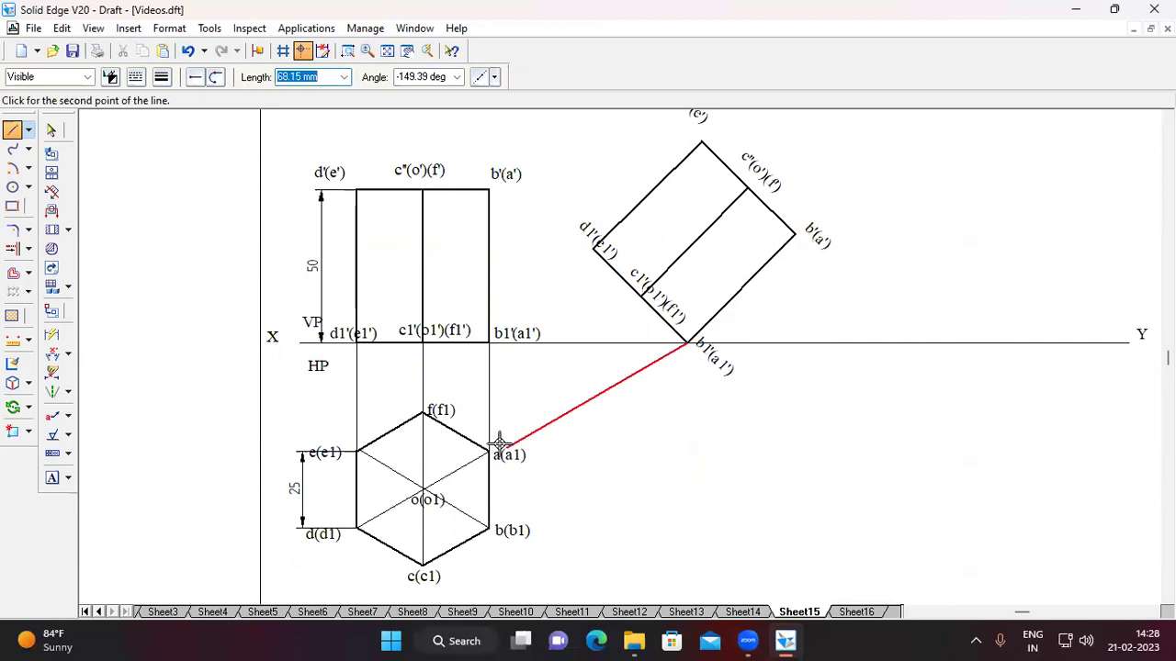
{"action": "left_click", "coordinate": [687, 451]}
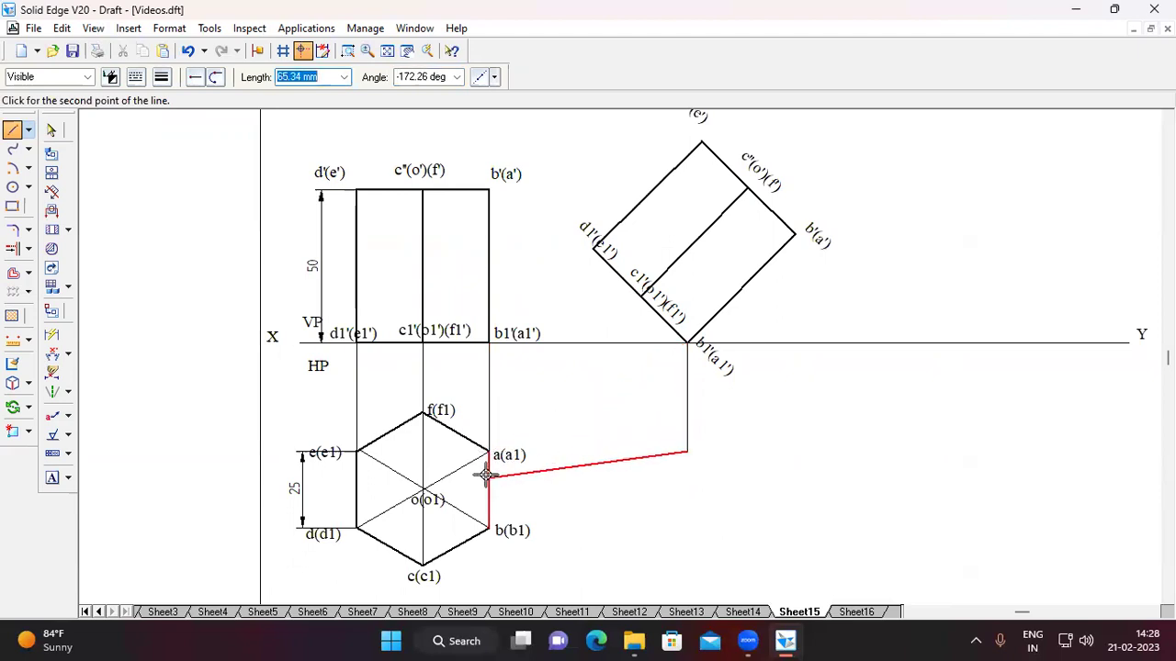
{"action": "left_click", "coordinate": [489, 451]}
{"action": "key", "text": "Escape"}
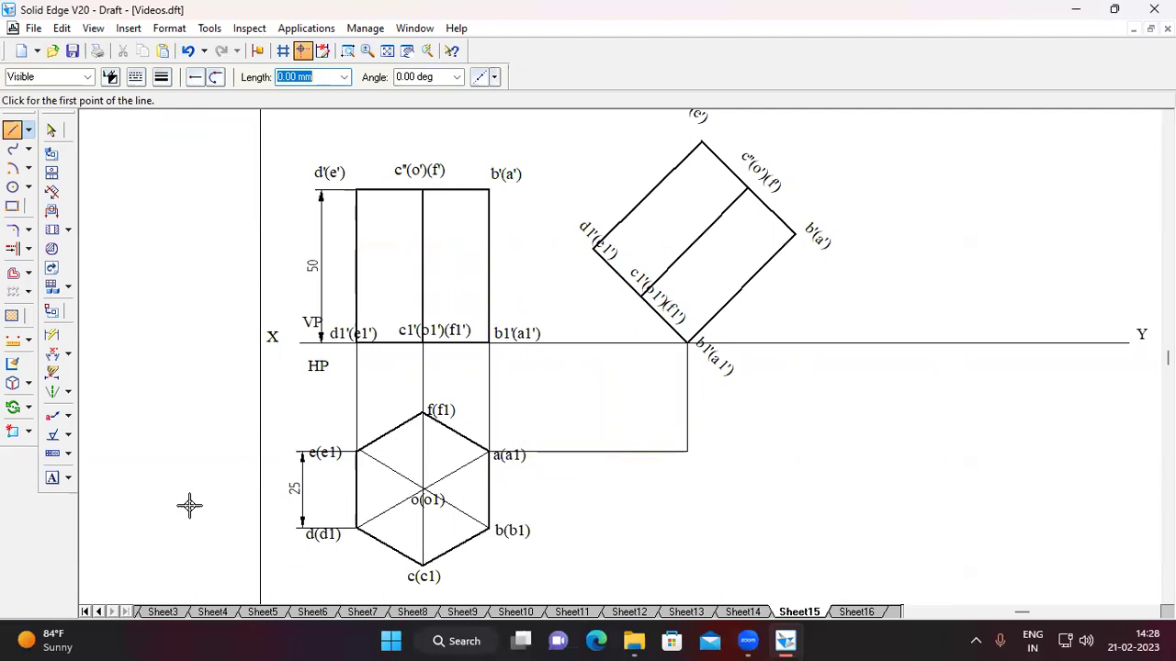
Step: Label the intersection of the b1'(a1') projector with the line from a(a1) as a1
{"action": "left_click", "coordinate": [51, 477]}
{"action": "left_click", "coordinate": [696, 464]}
{"action": "type", "text": "a1"}
{"action": "key", "text": "Escape"}
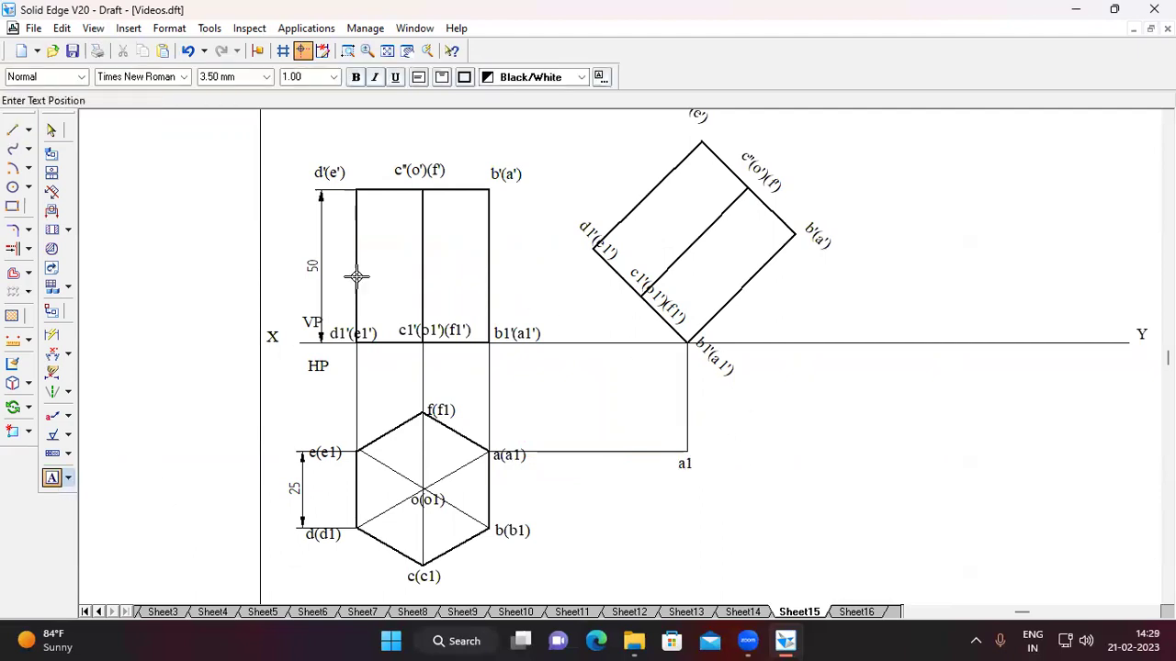
Step: Extend the projector from a1 down to the level of b(b1), connect it horizontally to b(b1), and label the intersection b1
{"action": "left_click", "coordinate": [12, 130]}
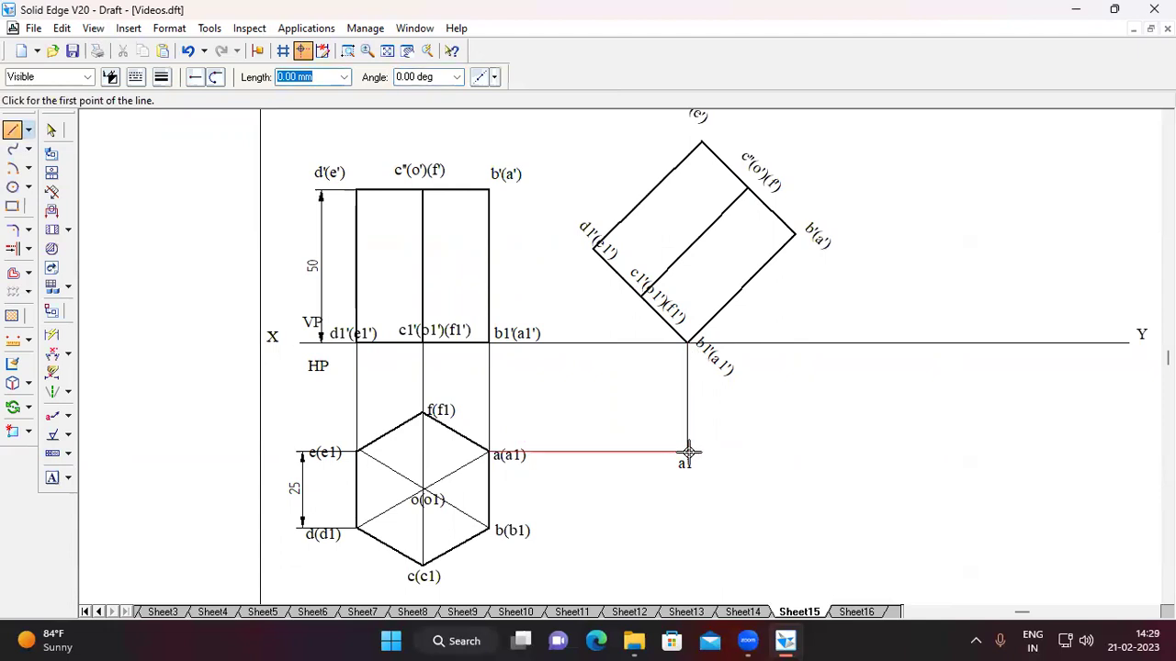
{"action": "left_click", "coordinate": [687, 452]}
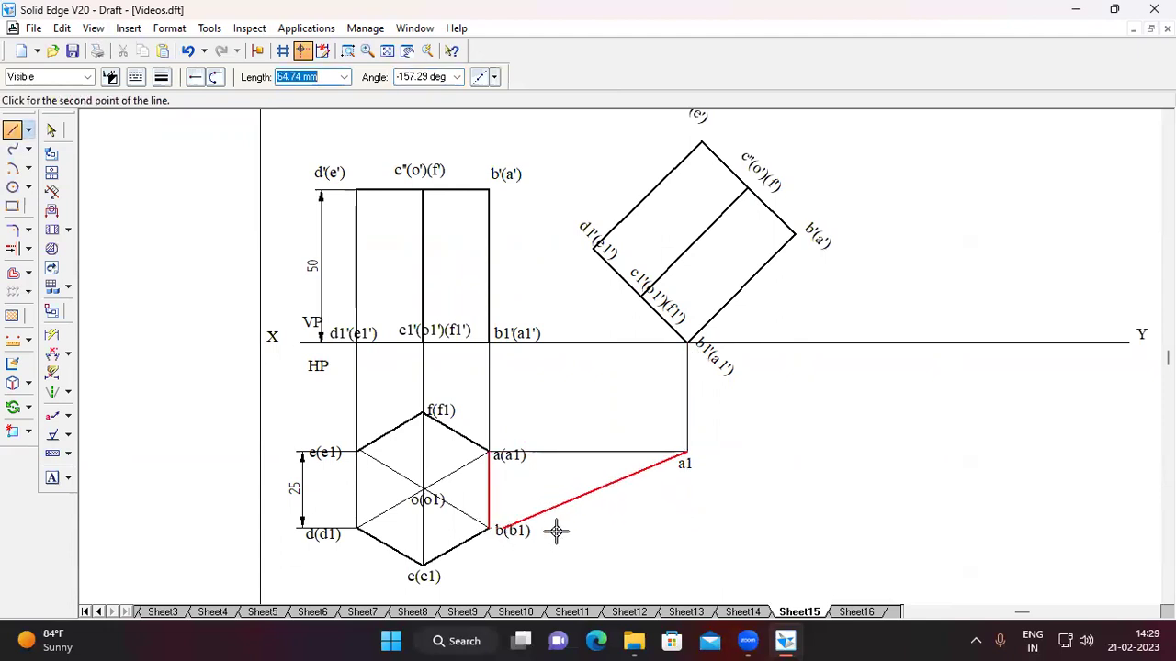
{"action": "left_click", "coordinate": [687, 527]}
{"action": "left_click", "coordinate": [489, 528]}
{"action": "key", "text": "Escape"}
{"action": "left_click", "coordinate": [51, 477]}
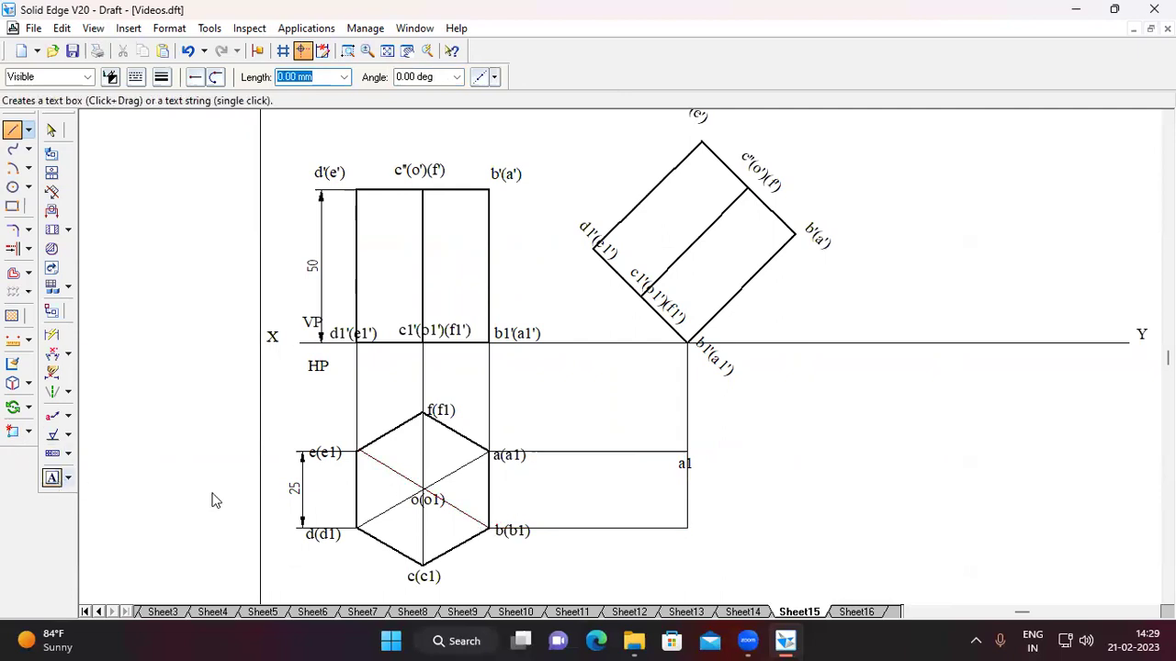
{"action": "left_click", "coordinate": [707, 542]}
{"action": "type", "text": "b1"}
{"action": "left_click", "coordinate": [766, 510]}
Step: Project c1'(o1')(f1') of the tilted view down to the level of c(c1), connect it horizontally to c(c1), and label the intersection c1
{"action": "left_click", "coordinate": [13, 131]}
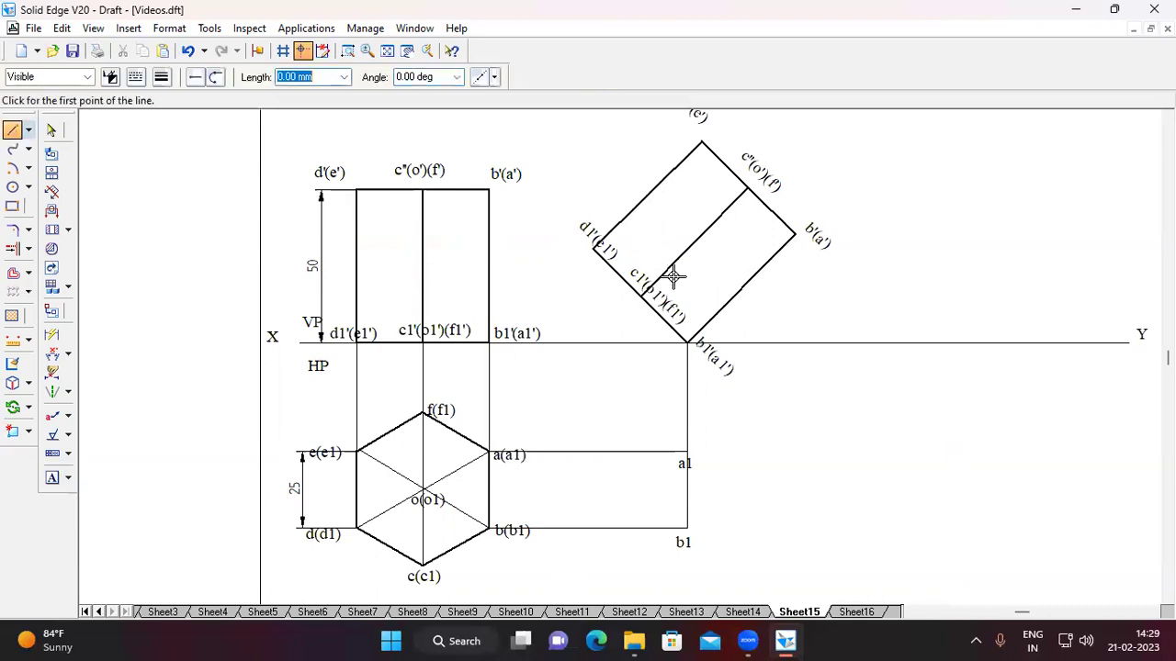
{"action": "left_click", "coordinate": [641, 296]}
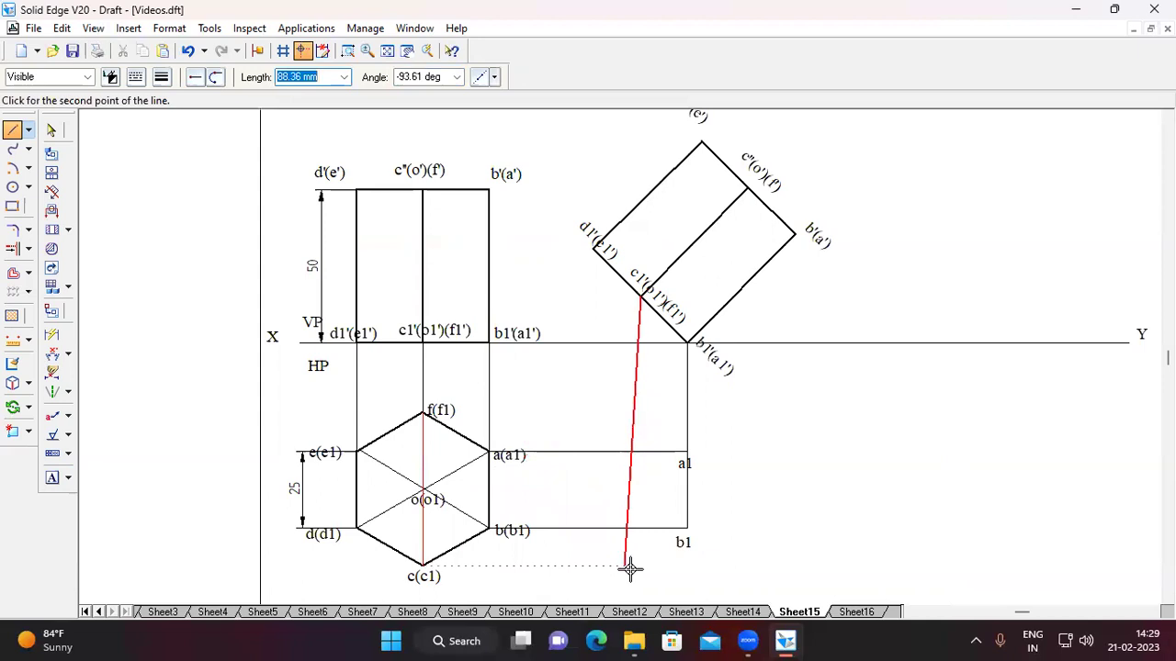
{"action": "left_click", "coordinate": [640, 566]}
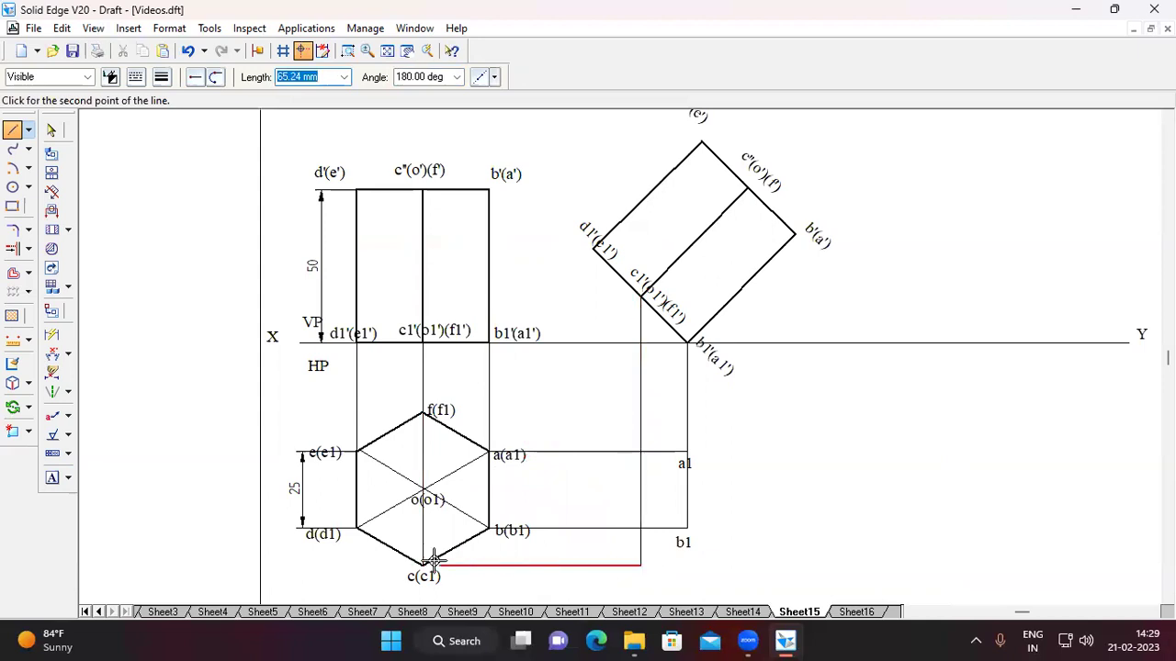
{"action": "left_click", "coordinate": [424, 564]}
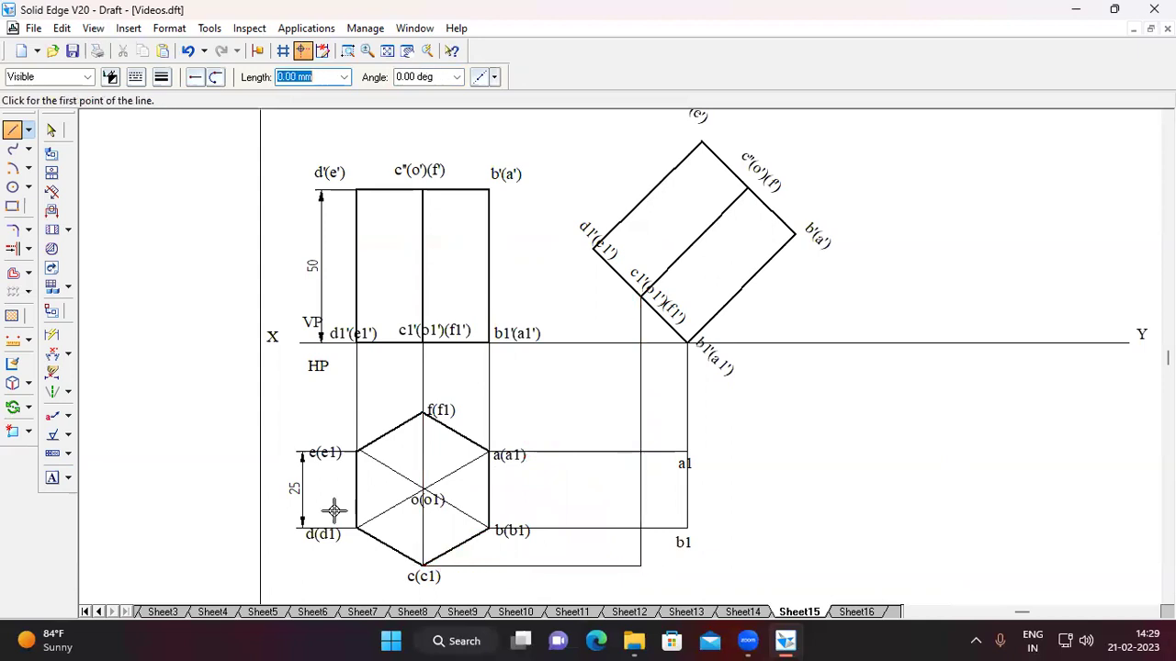
{"action": "left_click", "coordinate": [52, 478]}
{"action": "left_click", "coordinate": [636, 571]}
{"action": "type", "text": "c1"}
{"action": "left_click", "coordinate": [329, 278]}
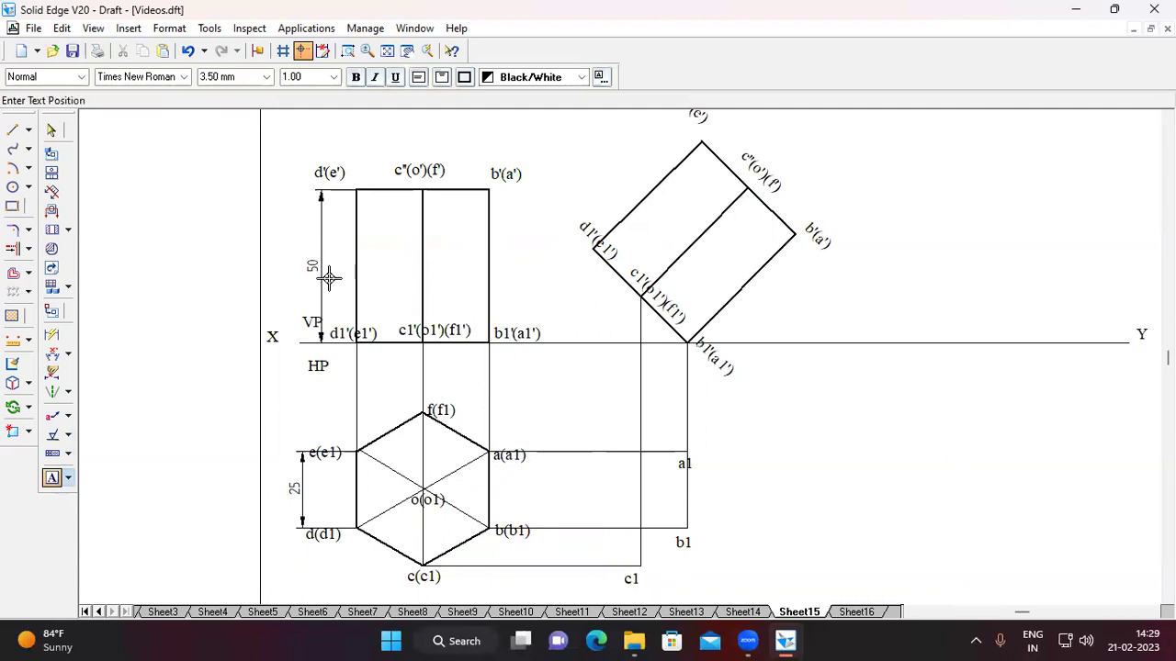
Step: Draw a horizontal line from f(f1) to the vertical projector above c1 and label the intersection f1
{"action": "left_click", "coordinate": [13, 129]}
{"action": "left_click", "coordinate": [423, 413]}
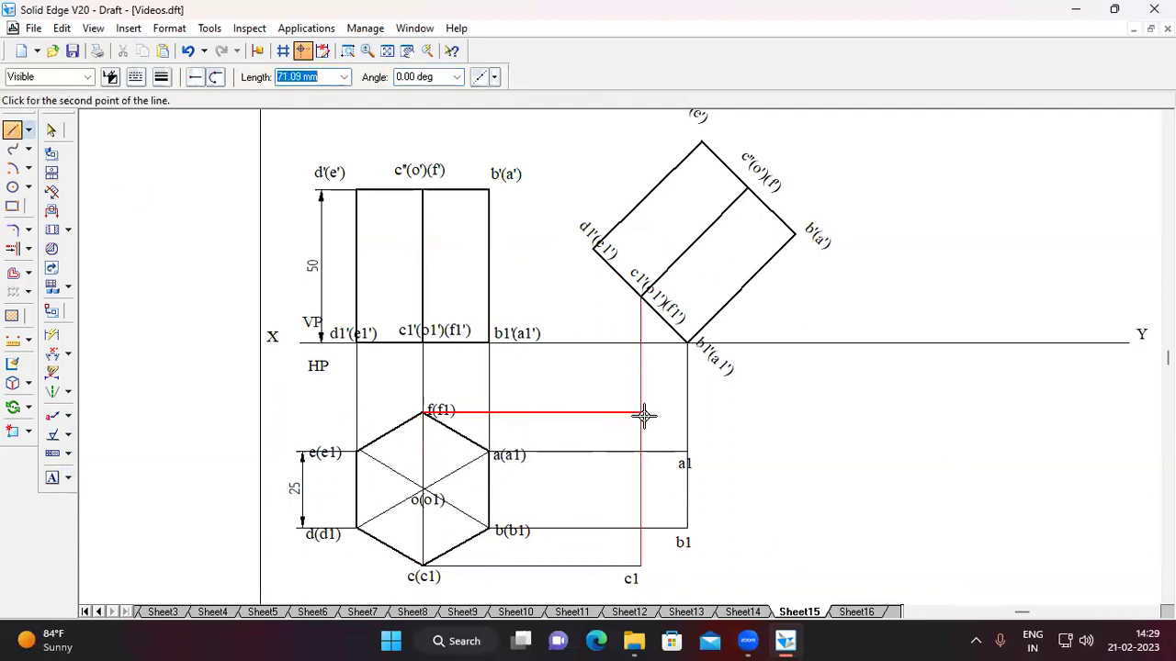
{"action": "left_click", "coordinate": [640, 413]}
{"action": "right_click", "coordinate": [771, 414]}
{"action": "left_click", "coordinate": [52, 477]}
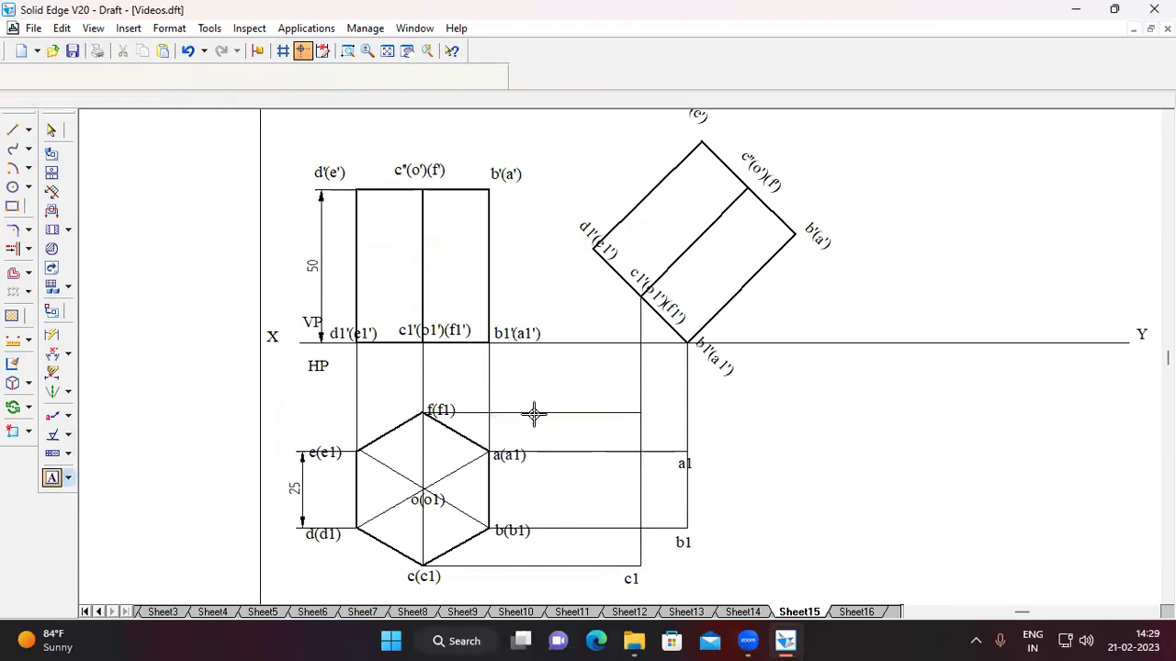
{"action": "left_click", "coordinate": [663, 410]}
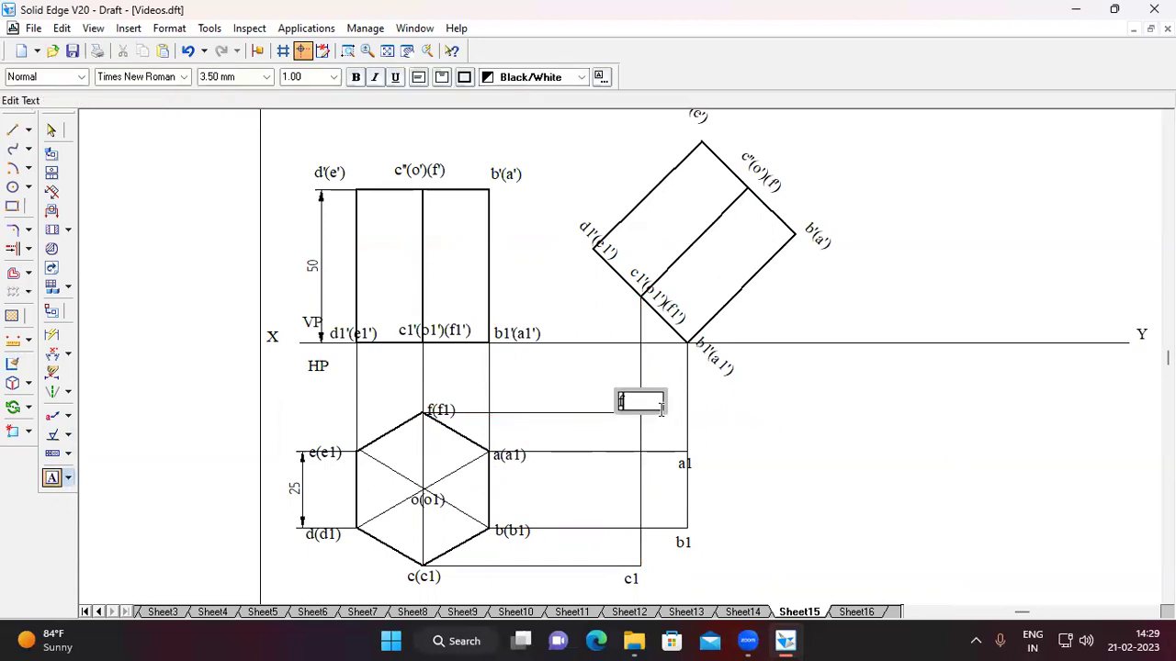
{"action": "left_click", "coordinate": [751, 393]}
Step: Project d1'(e1') of the tilted view down to the horizontal line through b1, and label its intersections with the two horizontals e1 and d1
{"action": "left_click", "coordinate": [13, 129]}
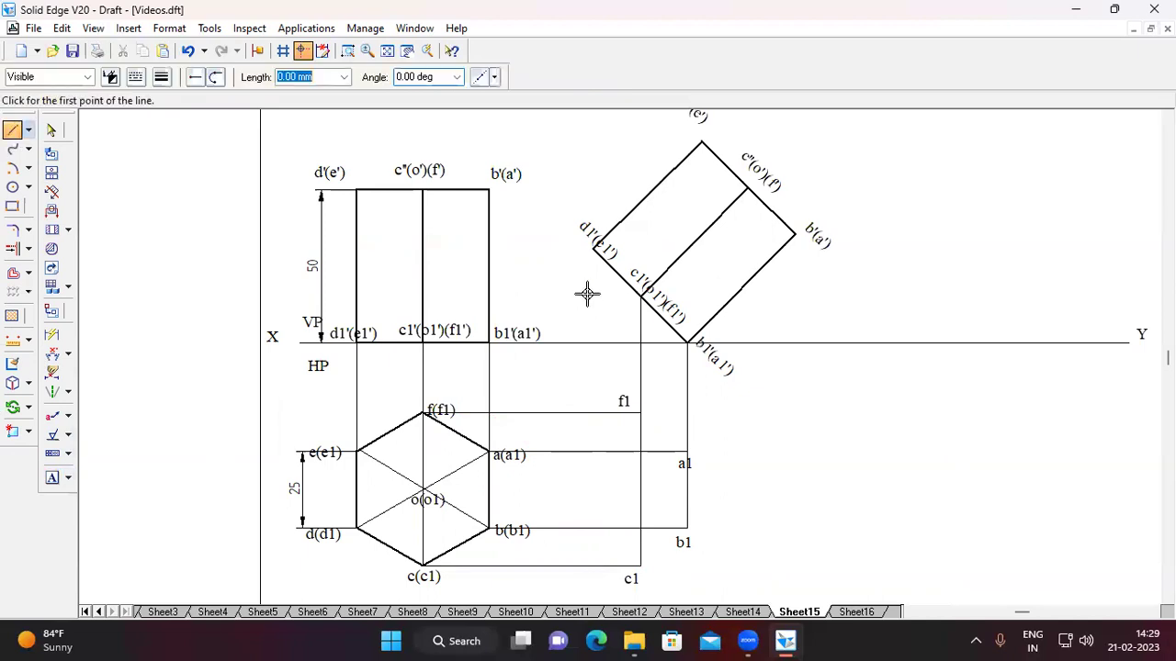
{"action": "left_click", "coordinate": [595, 248]}
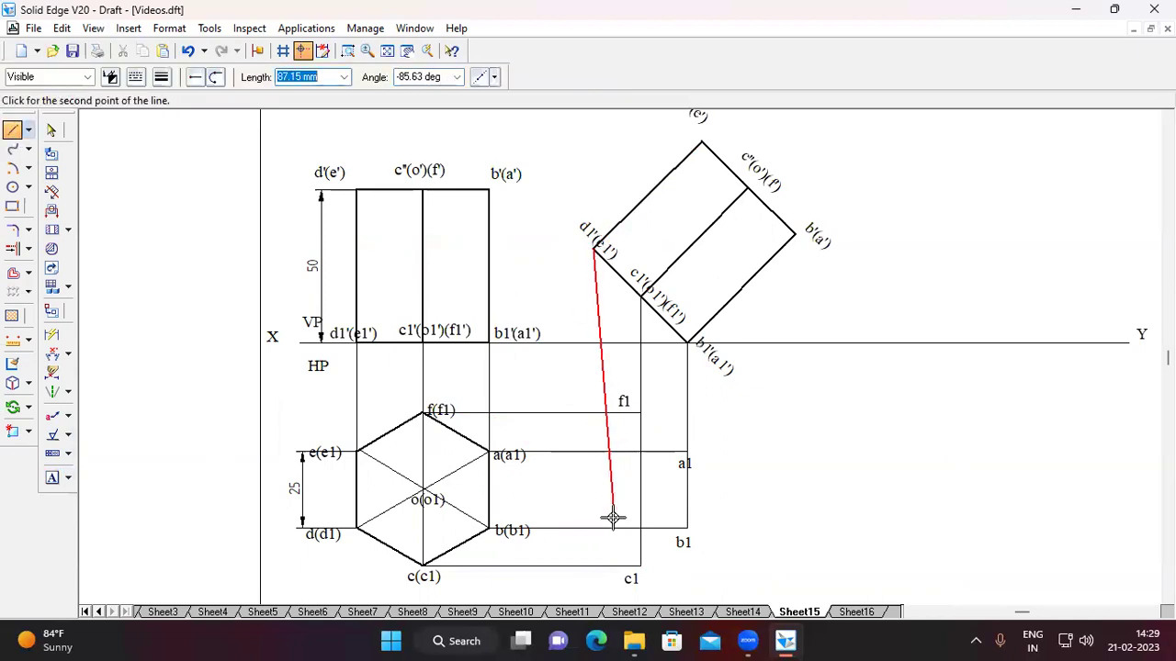
{"action": "left_click", "coordinate": [606, 524]}
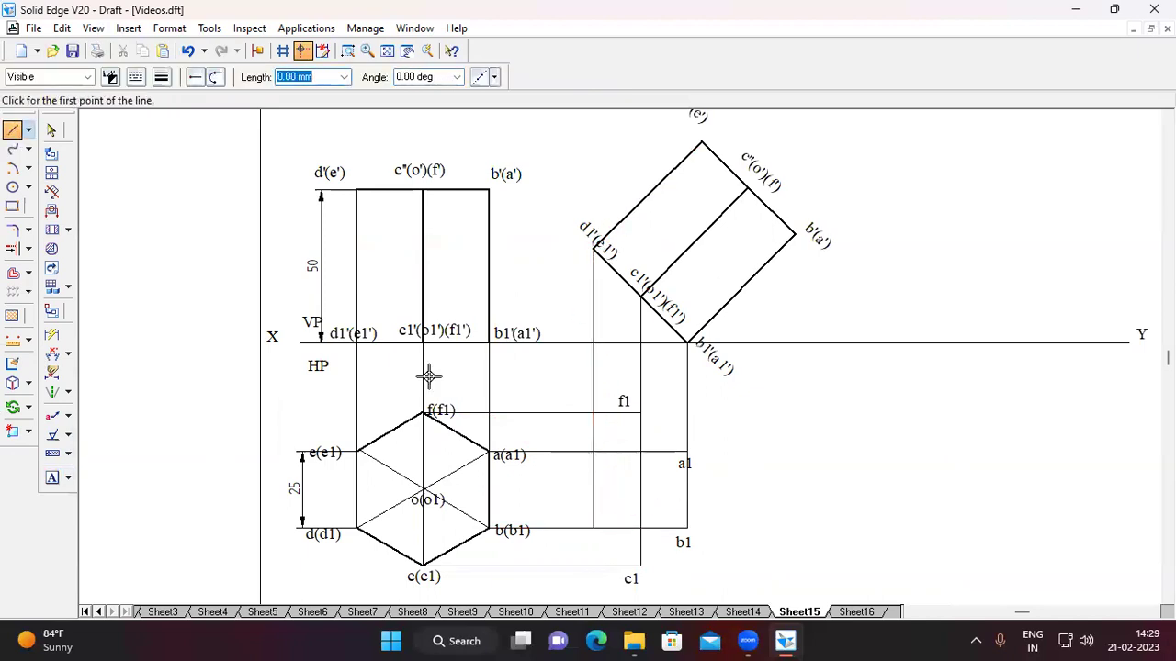
{"action": "left_click", "coordinate": [52, 478]}
{"action": "left_click", "coordinate": [598, 445]}
{"action": "type", "text": "e1"}
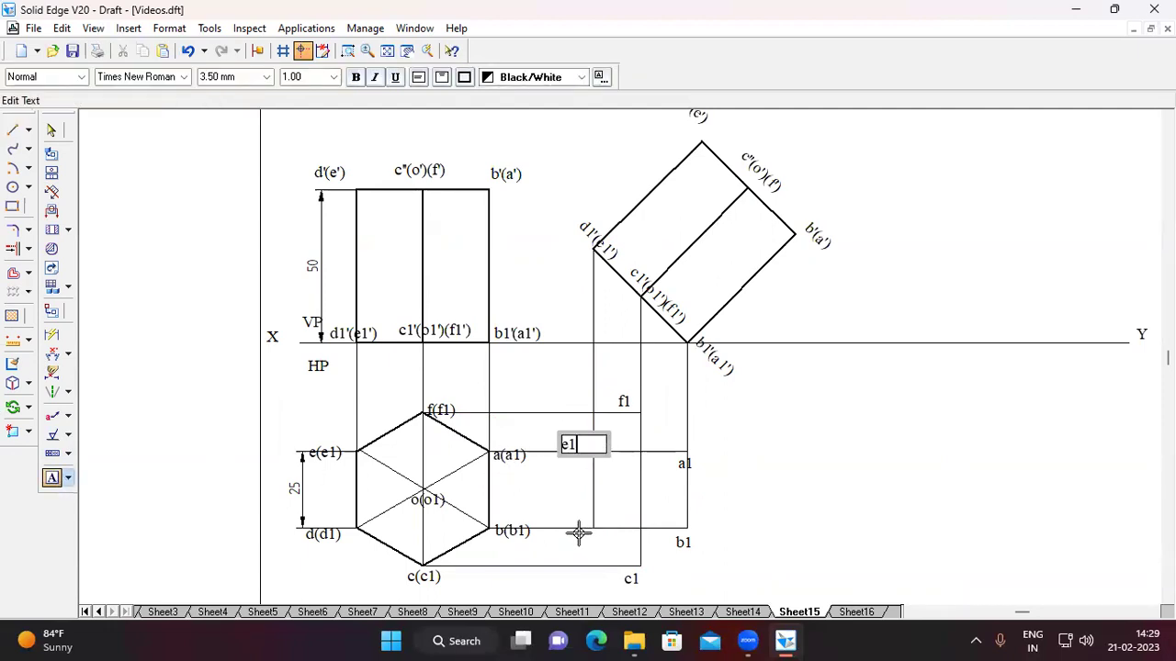
{"action": "left_click", "coordinate": [595, 540]}
{"action": "left_click", "coordinate": [610, 549]}
{"action": "type", "text": "d1"}
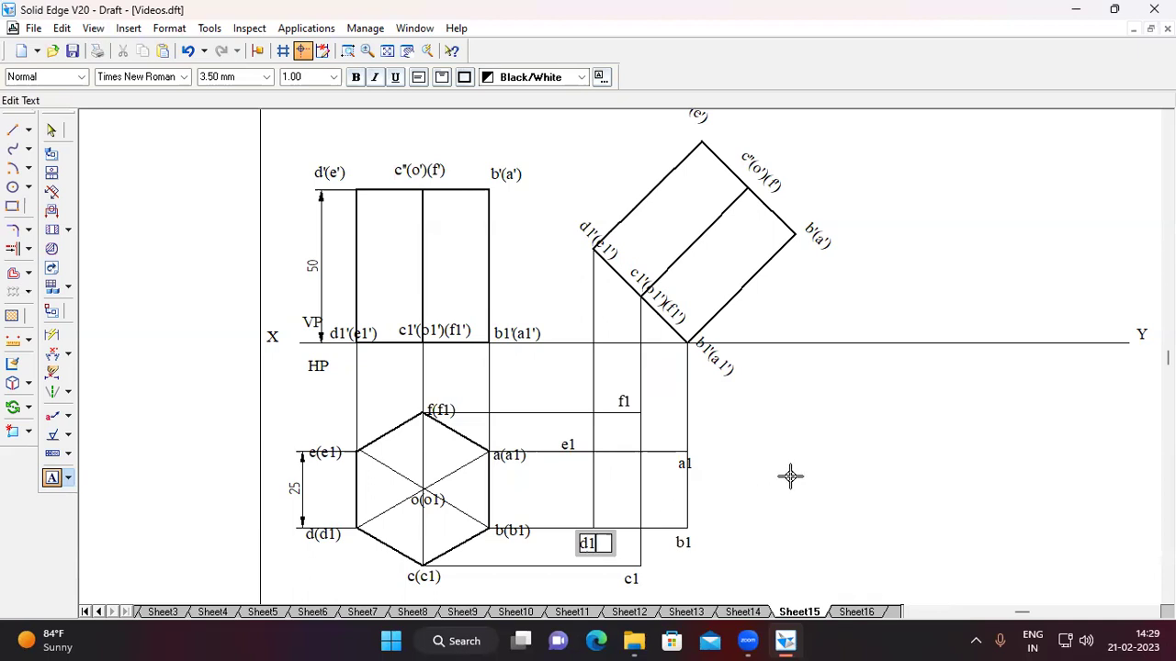
{"action": "left_click", "coordinate": [787, 475]}
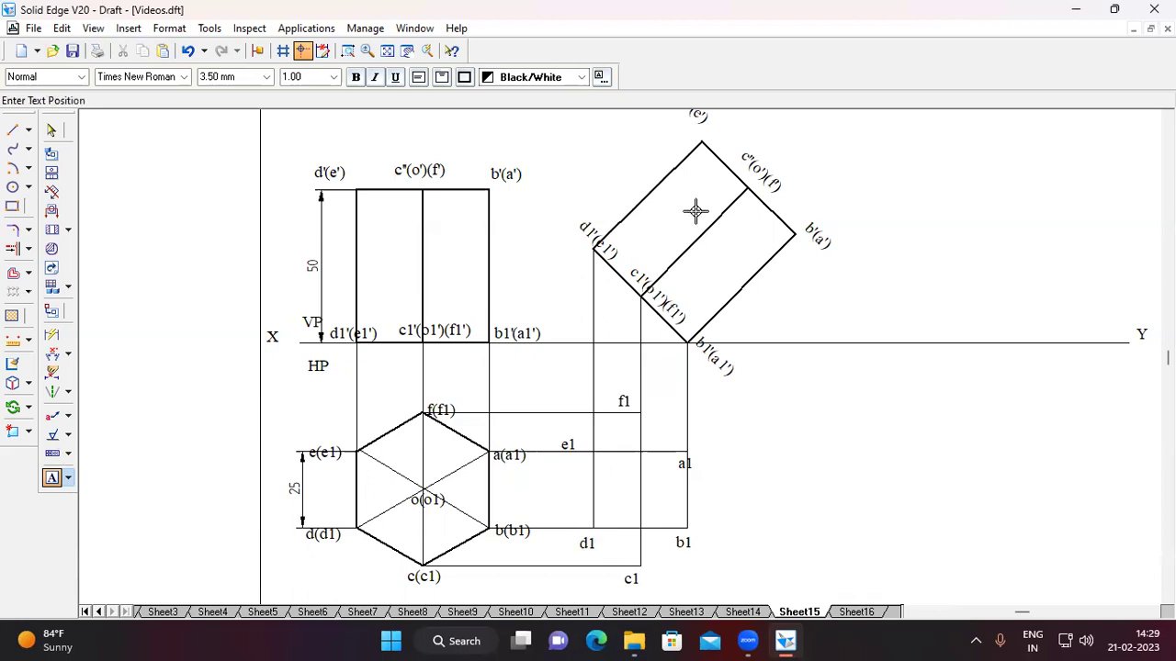
Step: Project b'(a') of the tilted view down to the level of b1, connect it horizontally to b1, and label the intersection b
{"action": "left_click", "coordinate": [21, 134]}
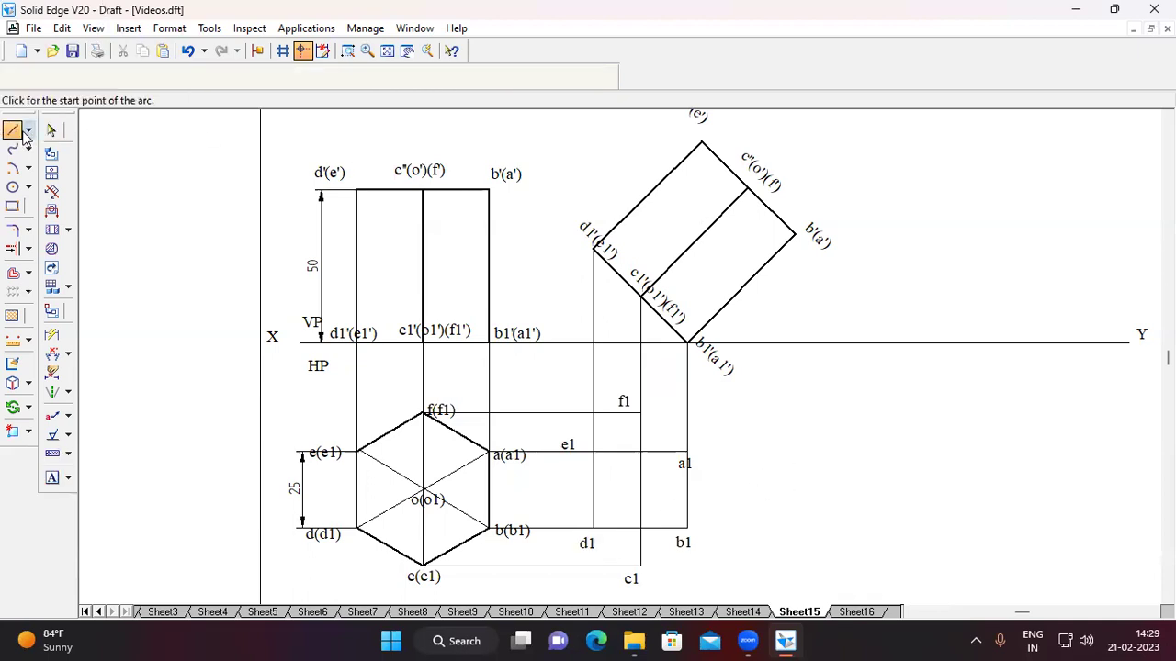
{"action": "left_click", "coordinate": [795, 234]}
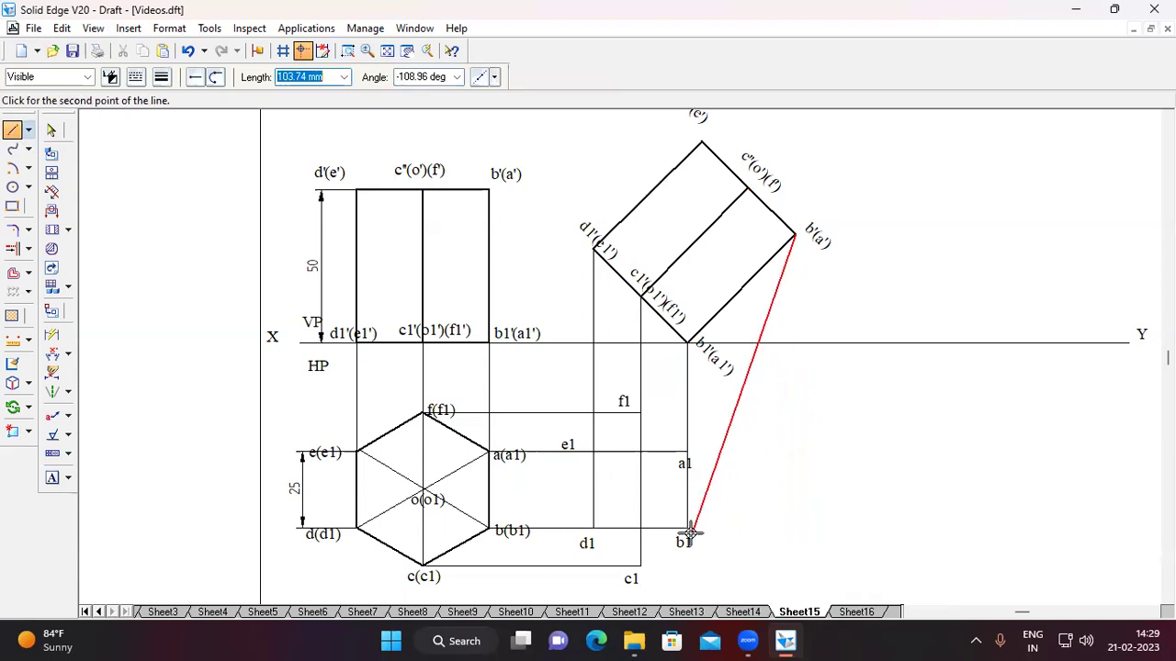
{"action": "left_click", "coordinate": [796, 528]}
{"action": "left_click", "coordinate": [687, 529]}
{"action": "right_click", "coordinate": [729, 512]}
{"action": "left_click", "coordinate": [51, 477]}
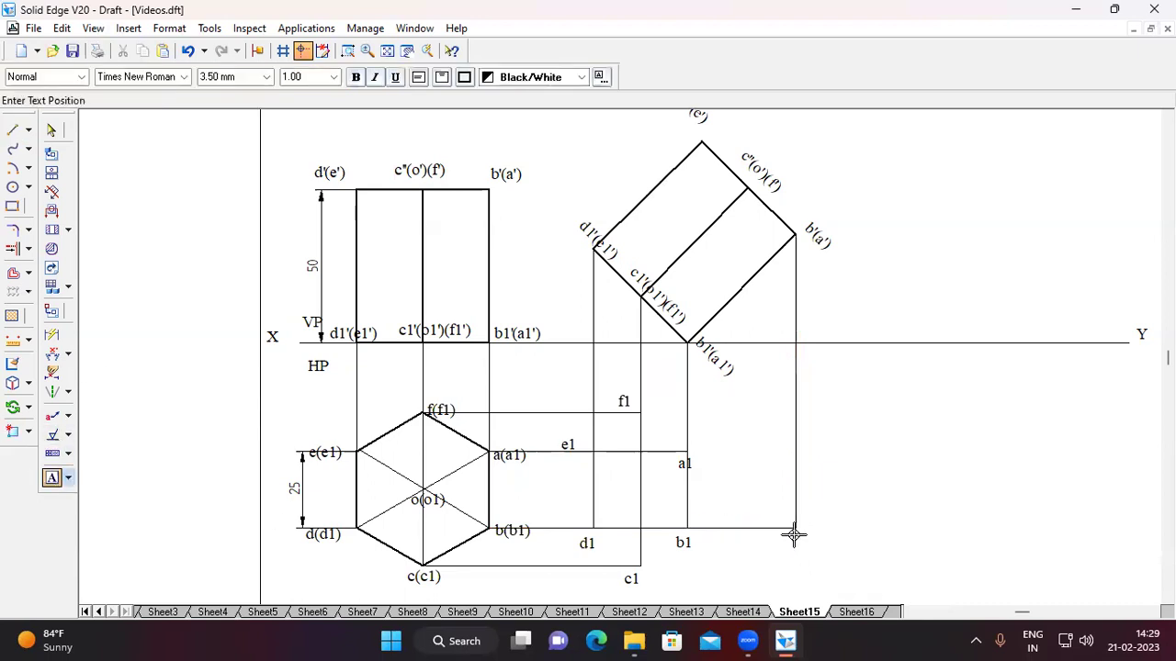
{"action": "left_click", "coordinate": [838, 544]}
{"action": "type", "text": "b"}
{"action": "left_click", "coordinate": [932, 504]}
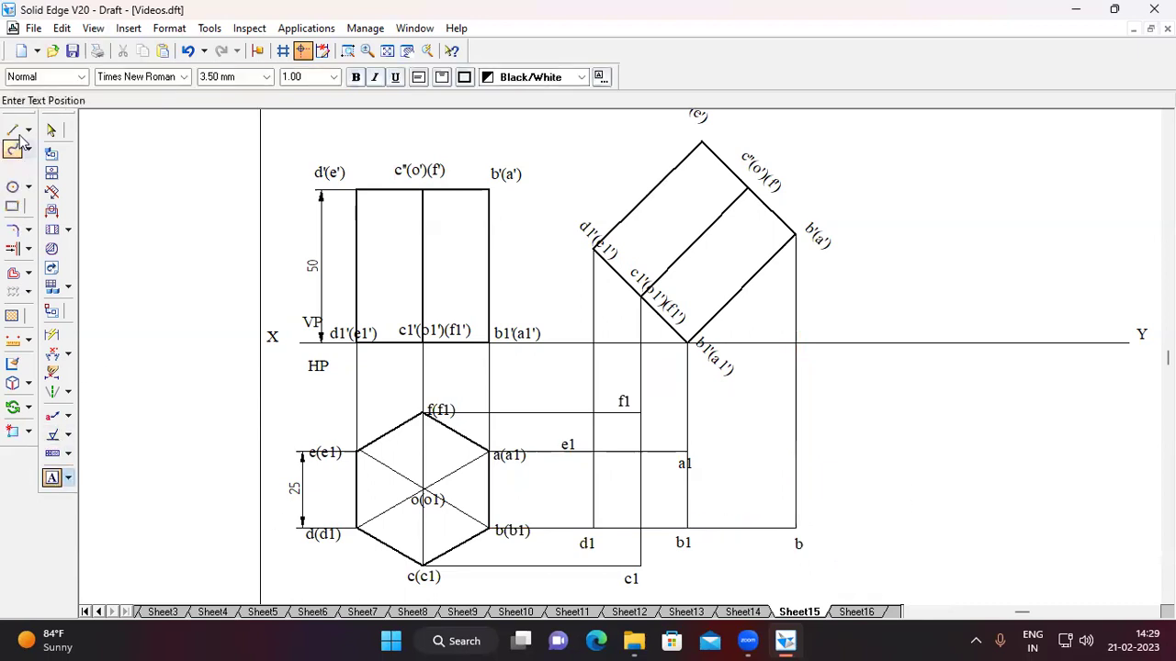
Step: Extend the horizontal line from a1 to the vertical projector above b and label the intersection a
{"action": "left_click", "coordinate": [13, 130]}
{"action": "left_click", "coordinate": [687, 452]}
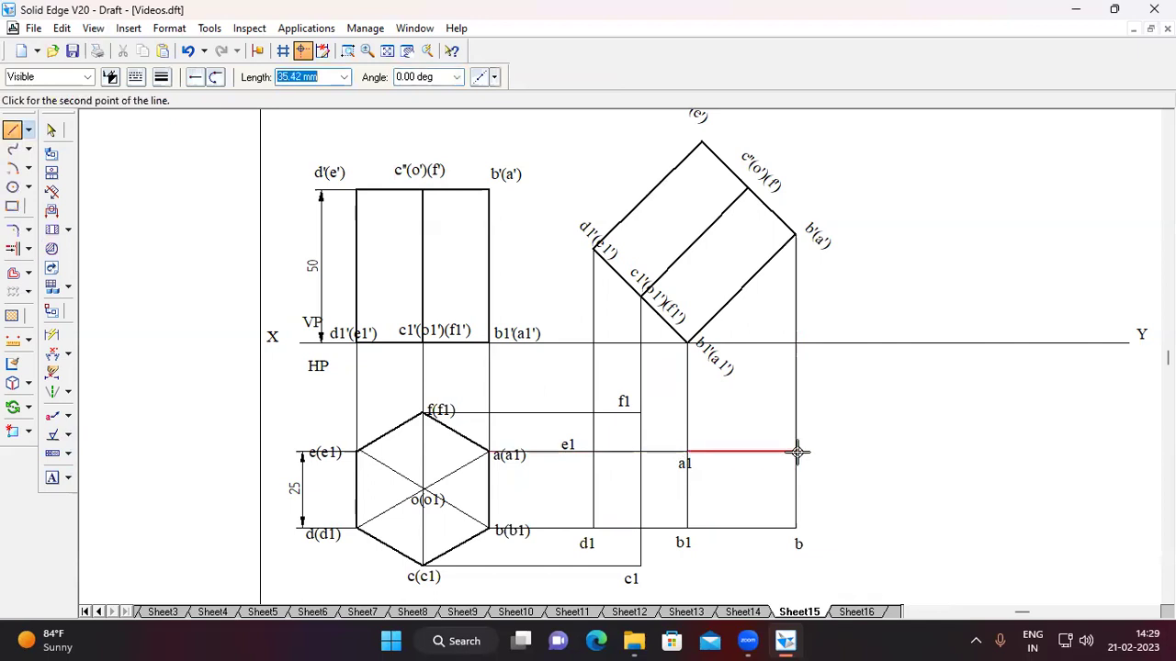
{"action": "left_click", "coordinate": [795, 452]}
{"action": "key", "text": "Escape"}
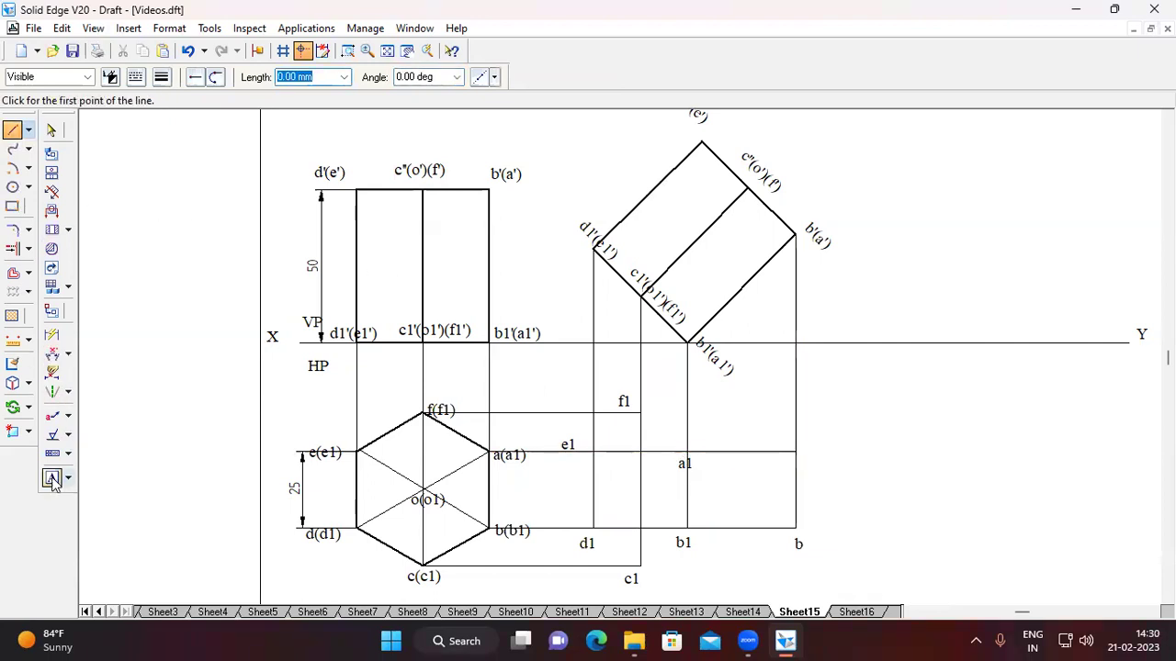
{"action": "left_click", "coordinate": [51, 478]}
{"action": "left_click", "coordinate": [826, 453]}
{"action": "type", "text": "a"}
{"action": "left_click", "coordinate": [885, 453]}
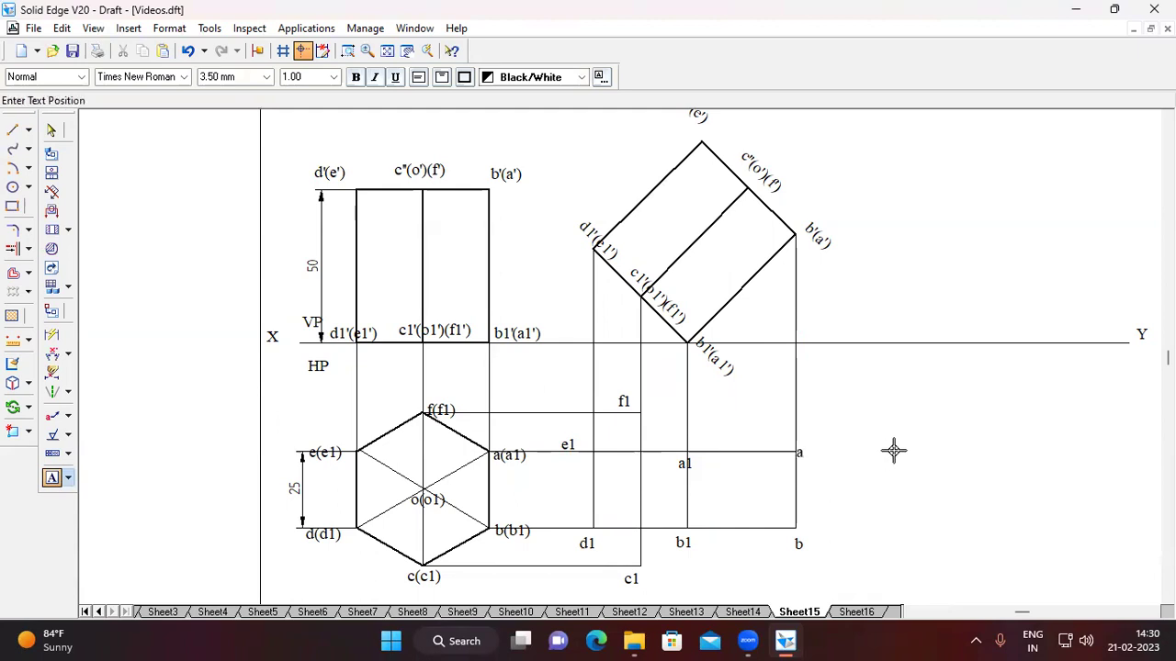
Step: Project c''(o')(f') of the tilted view down to the level of c1 and connect it with horizontal lines from c1 and f1
{"action": "left_click", "coordinate": [13, 131]}
{"action": "left_click", "coordinate": [749, 189]}
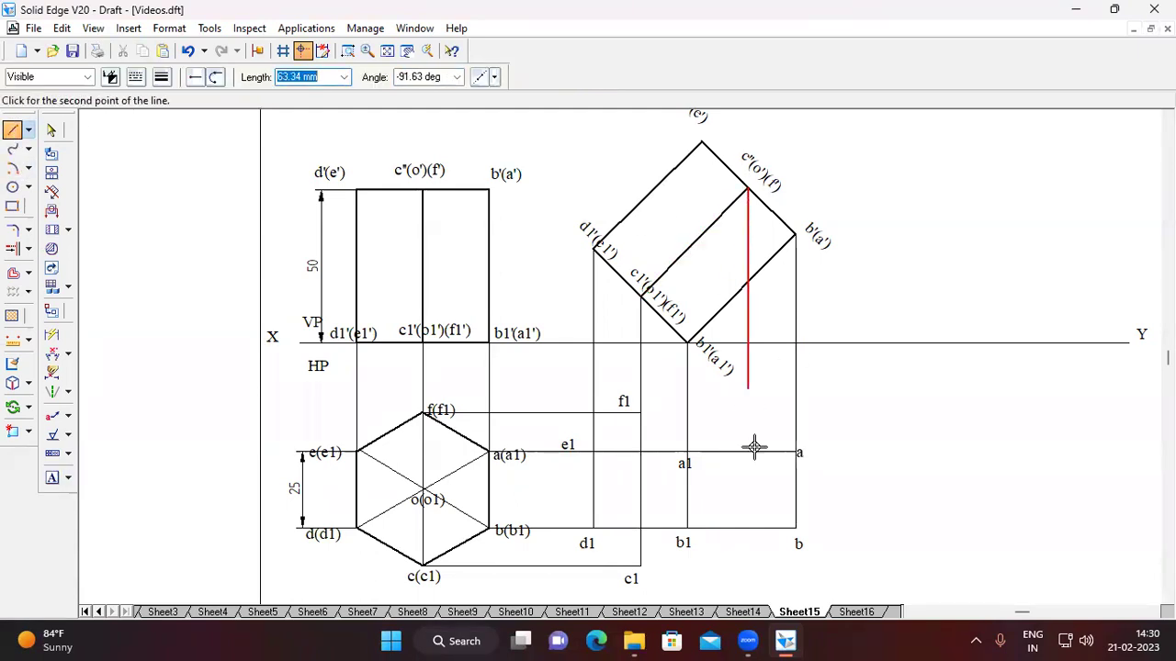
{"action": "left_click", "coordinate": [751, 566]}
{"action": "right_click", "coordinate": [835, 561]}
{"action": "left_click", "coordinate": [641, 413]}
{"action": "left_click", "coordinate": [751, 412]}
{"action": "right_click", "coordinate": [743, 389]}
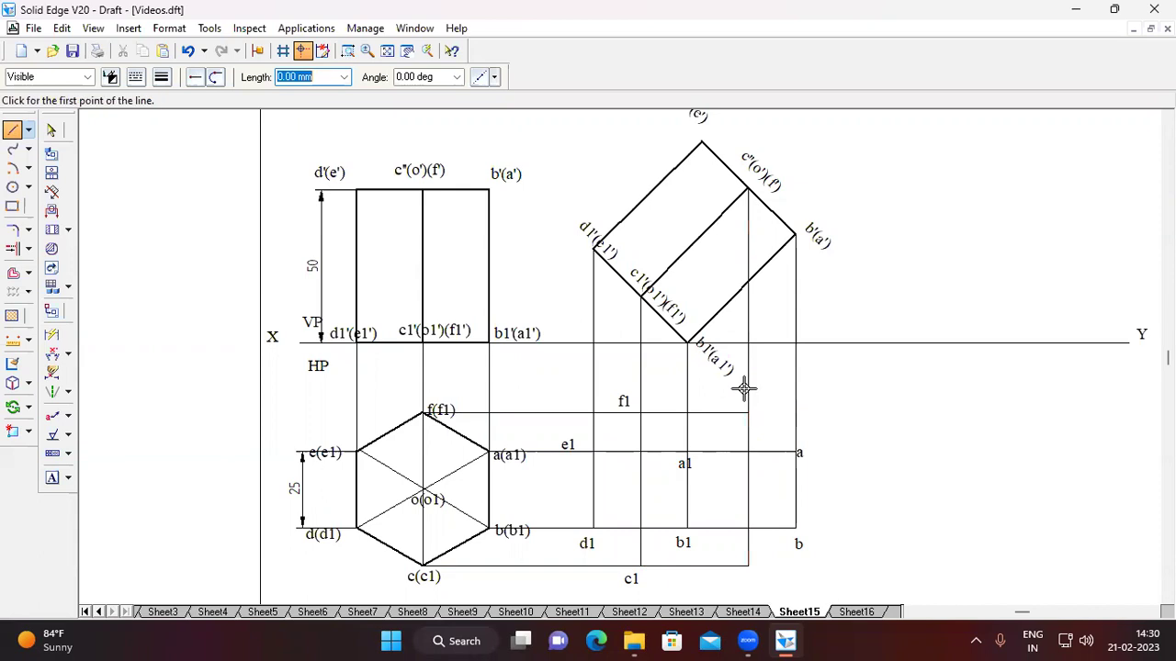
Step: Label the ends of the horizontals from c1 and f1 on the new projector as c and f
{"action": "left_click", "coordinate": [51, 478]}
{"action": "left_click", "coordinate": [733, 574]}
{"action": "type", "text": "c"}
{"action": "left_click", "coordinate": [740, 393]}
{"action": "left_click", "coordinate": [771, 410]}
{"action": "type", "text": "f"}
{"action": "key", "text": "Escape"}
Step: Project the topmost corner of the tilted view down to the horizontal line through b, and add the labels d and e along this projector
{"action": "left_click", "coordinate": [12, 130]}
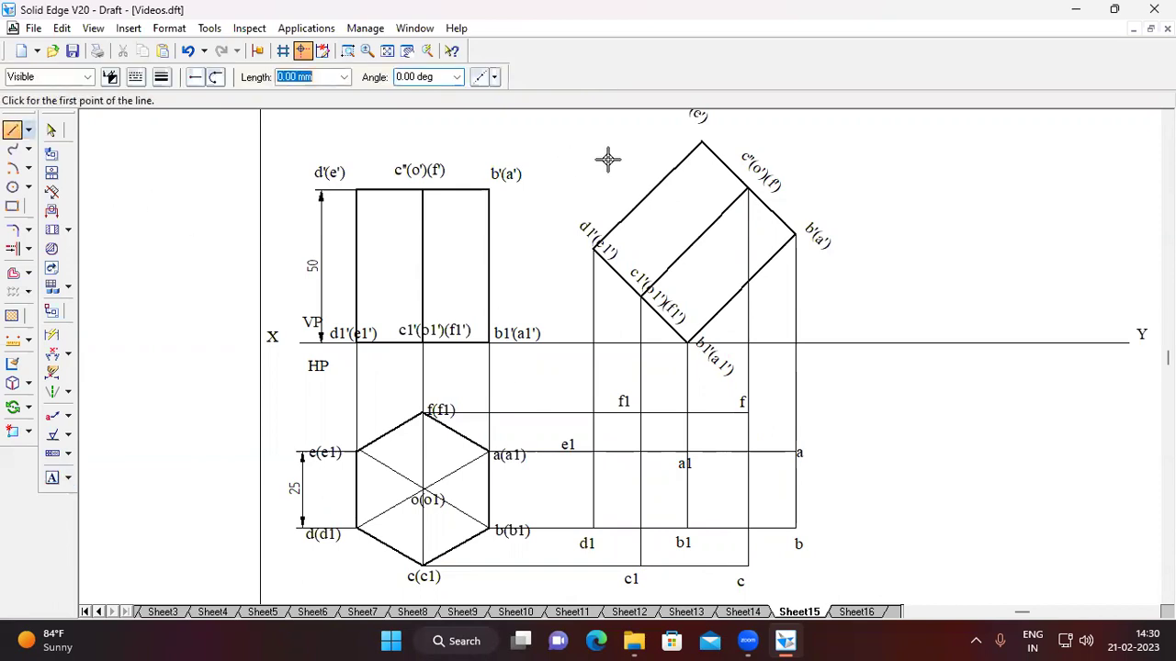
{"action": "left_click", "coordinate": [702, 141]}
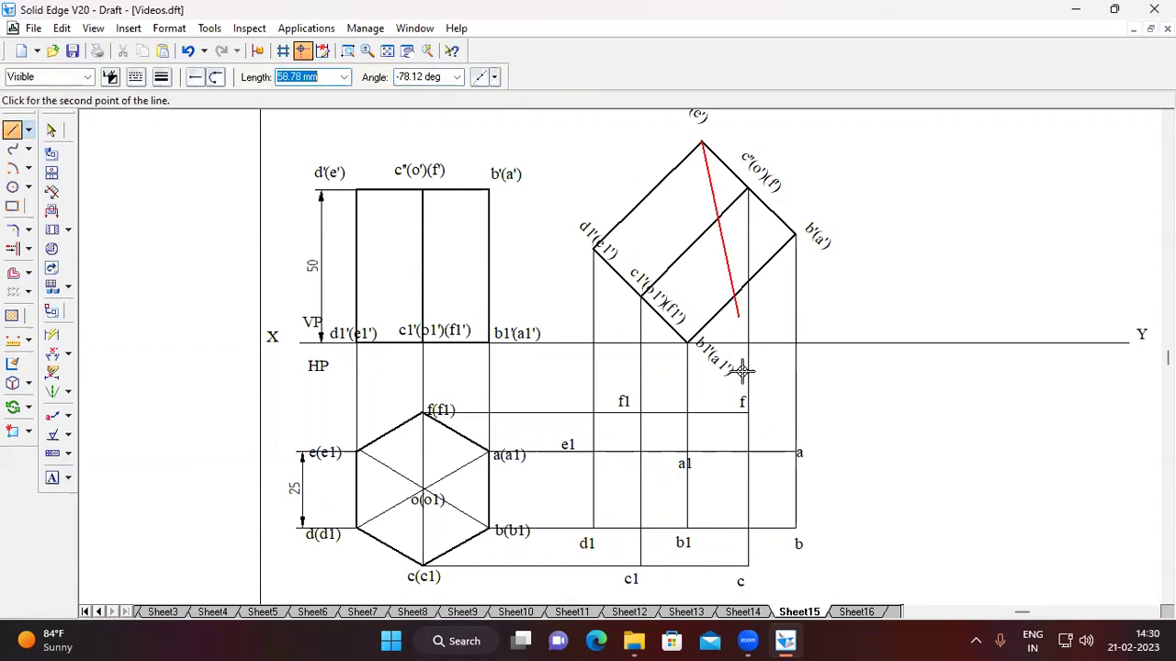
{"action": "left_click", "coordinate": [704, 527]}
{"action": "key", "text": "Escape"}
{"action": "left_click", "coordinate": [52, 479]}
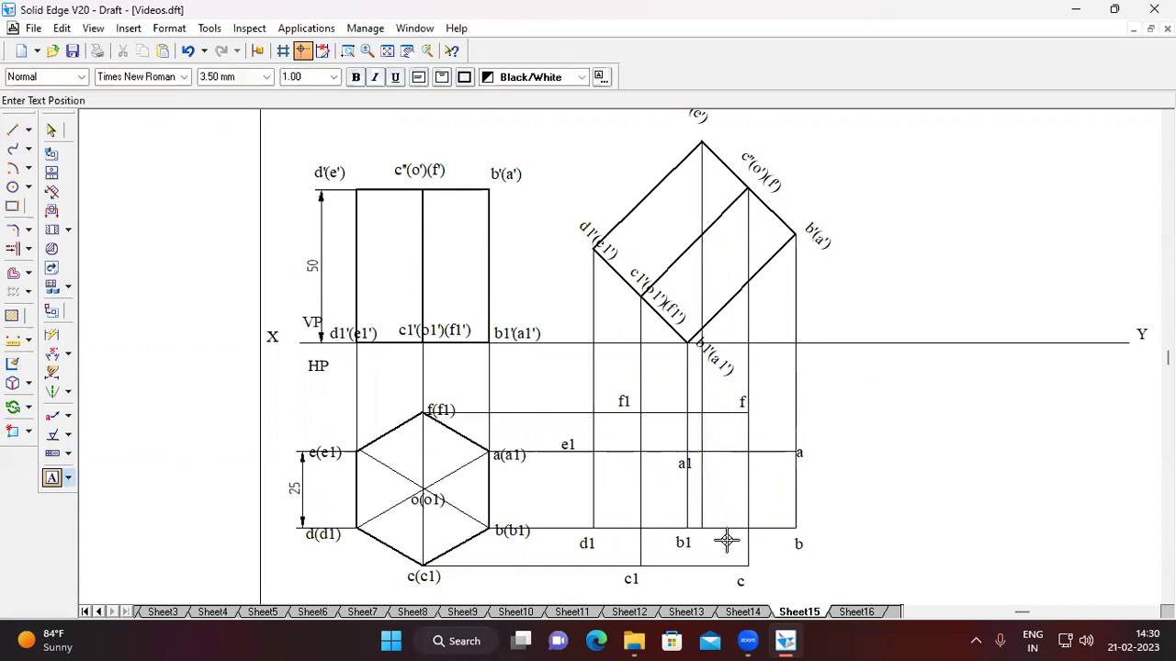
{"action": "left_click", "coordinate": [711, 543]}
{"action": "type", "text": "d"}
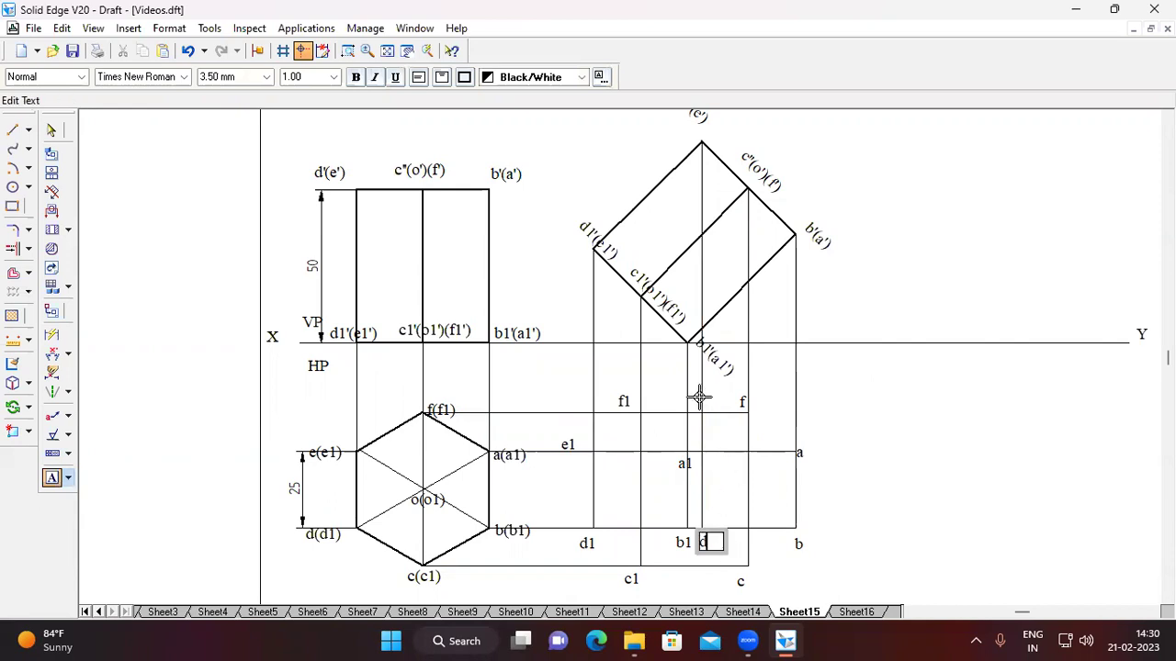
{"action": "key", "text": "Escape"}
{"action": "left_click", "coordinate": [725, 414]}
{"action": "type", "text": "e"}
{"action": "key", "text": "Escape"}
Step: Draw the outer outline of the second top view through a, b, c, c1, d1, e1, f1 and f with solid 0.50 mm lines
{"action": "left_click", "coordinate": [13, 129]}
{"action": "left_click", "coordinate": [136, 78]}
{"action": "left_click", "coordinate": [147, 103]}
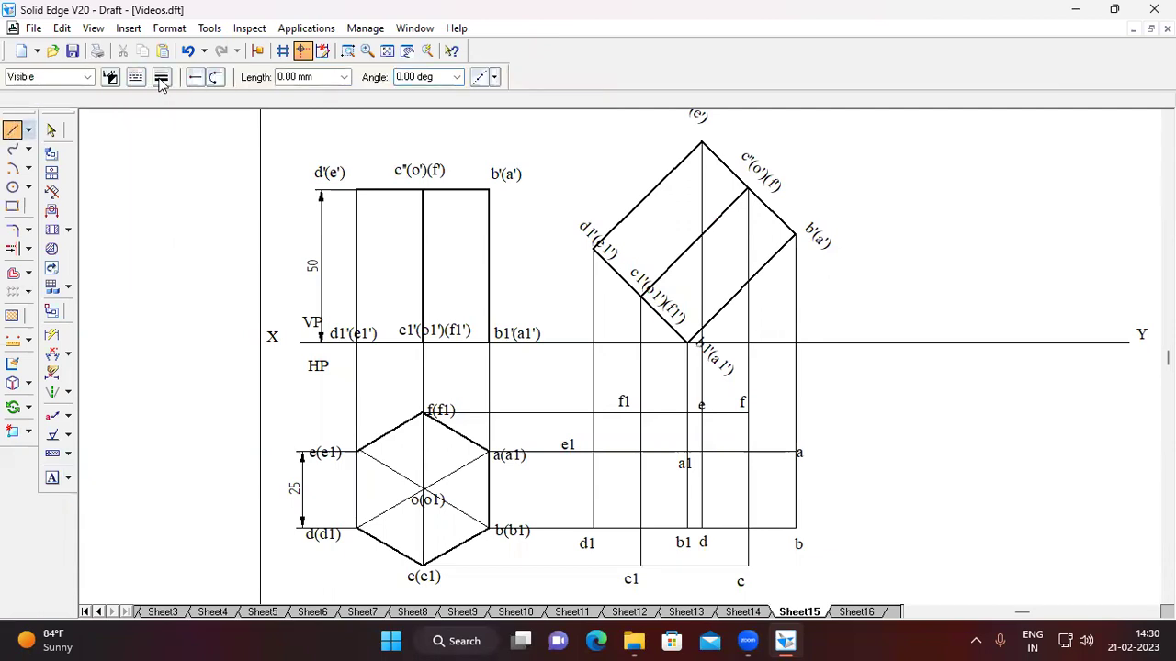
{"action": "left_click", "coordinate": [161, 78]}
{"action": "left_click", "coordinate": [179, 142]}
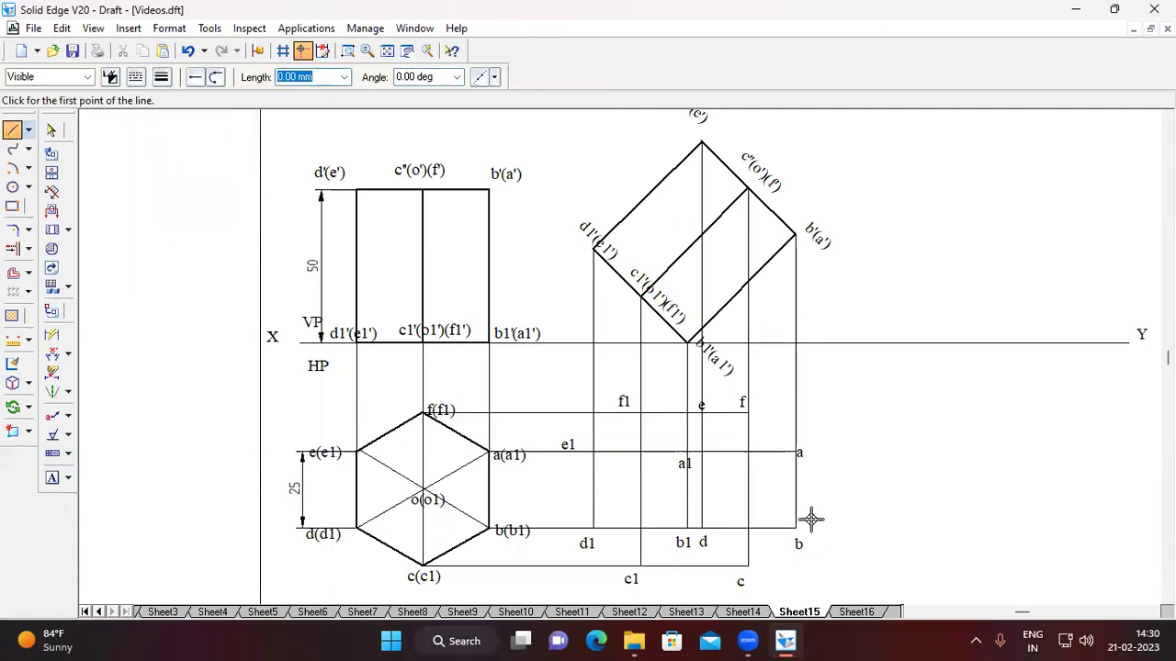
{"action": "left_click", "coordinate": [795, 452]}
{"action": "left_click", "coordinate": [796, 528]}
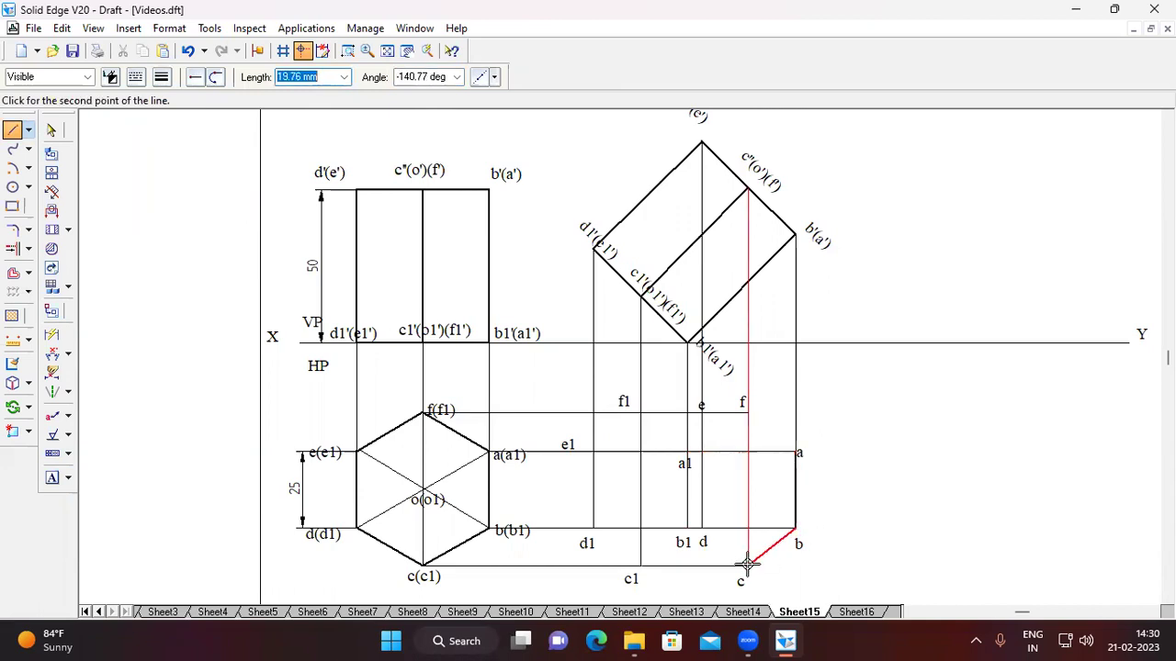
{"action": "left_click", "coordinate": [747, 564]}
{"action": "left_click", "coordinate": [641, 564]}
{"action": "left_click", "coordinate": [594, 528]}
{"action": "left_click", "coordinate": [593, 452]}
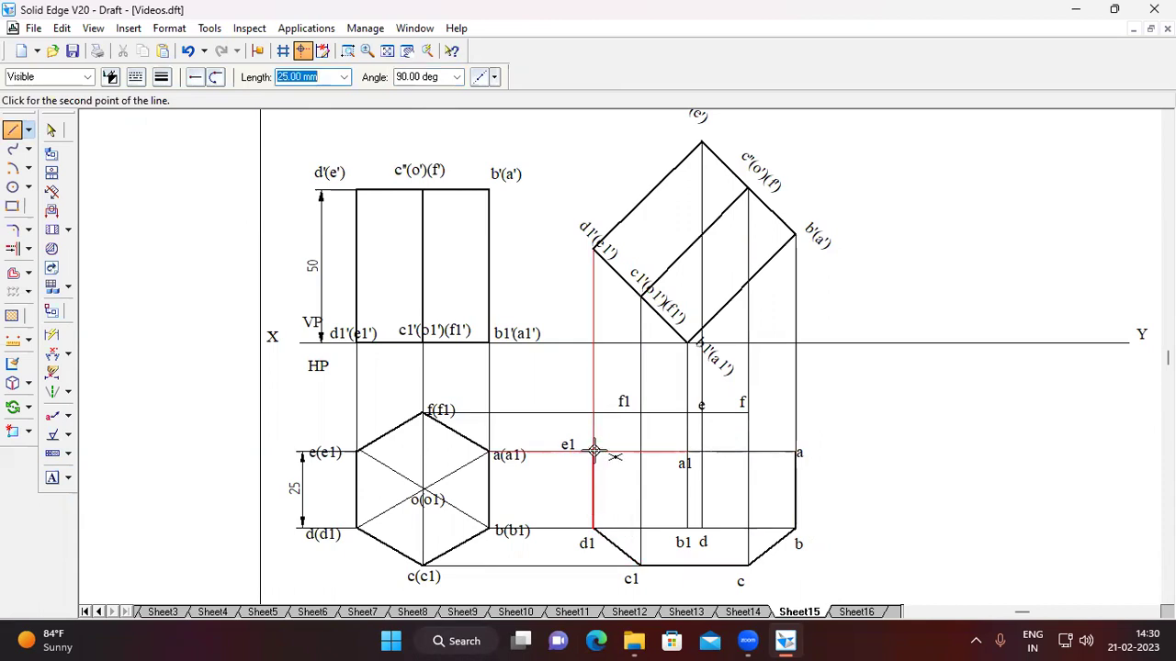
{"action": "left_click", "coordinate": [641, 413]}
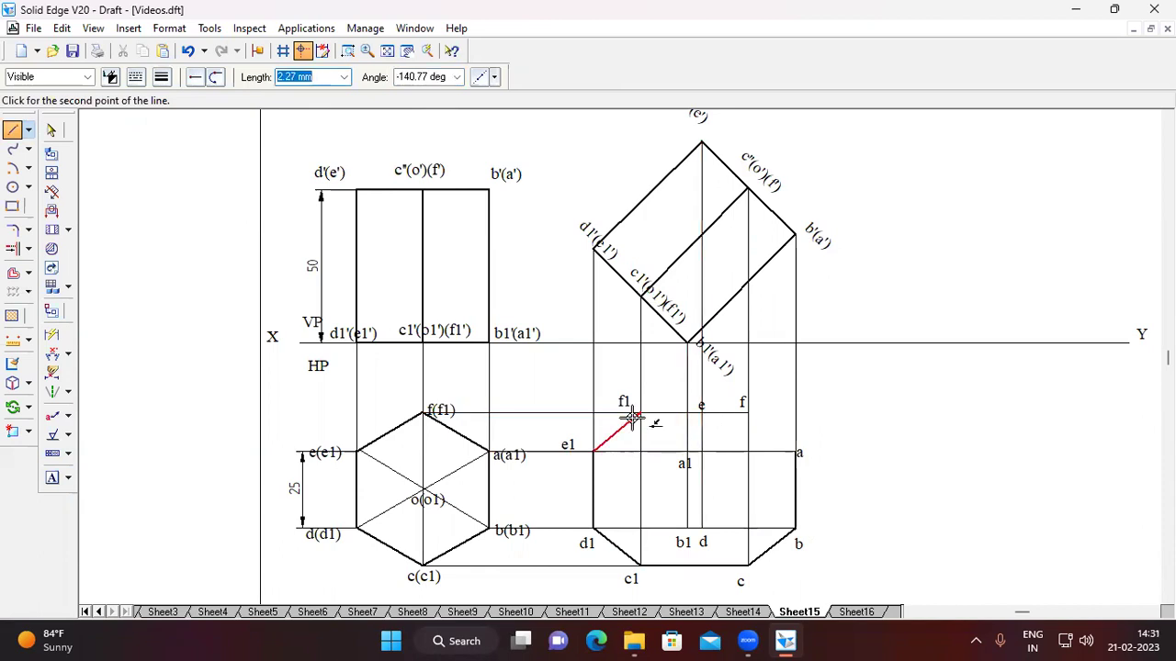
{"action": "left_click", "coordinate": [749, 413]}
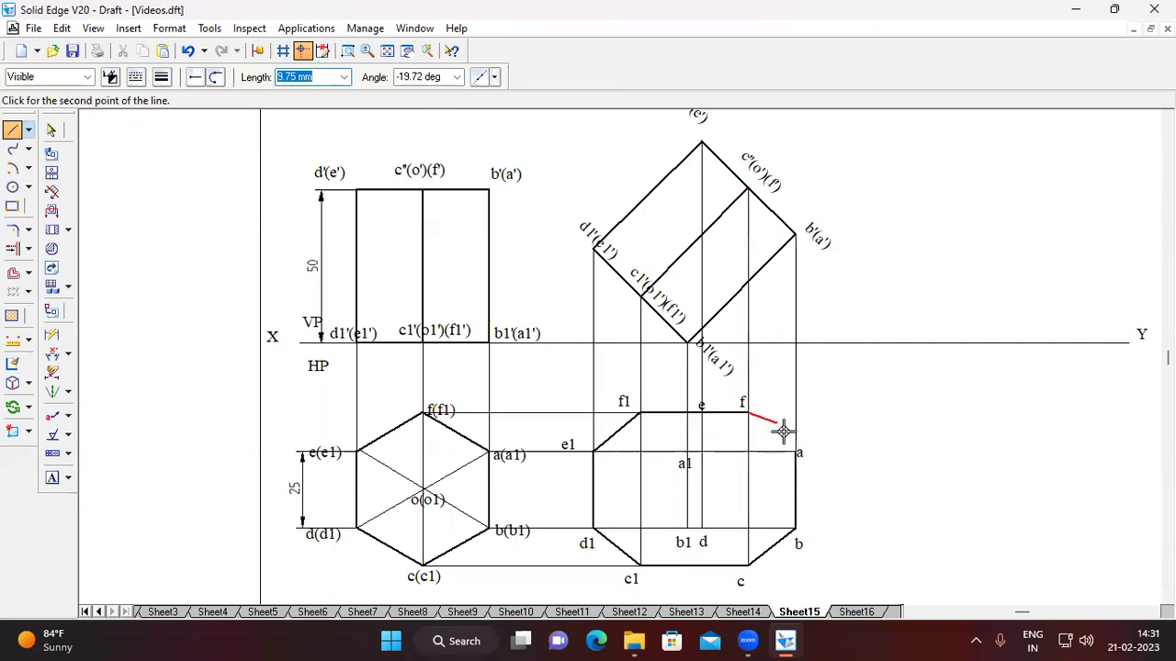
{"action": "left_click", "coordinate": [795, 453]}
{"action": "right_click", "coordinate": [796, 453]}
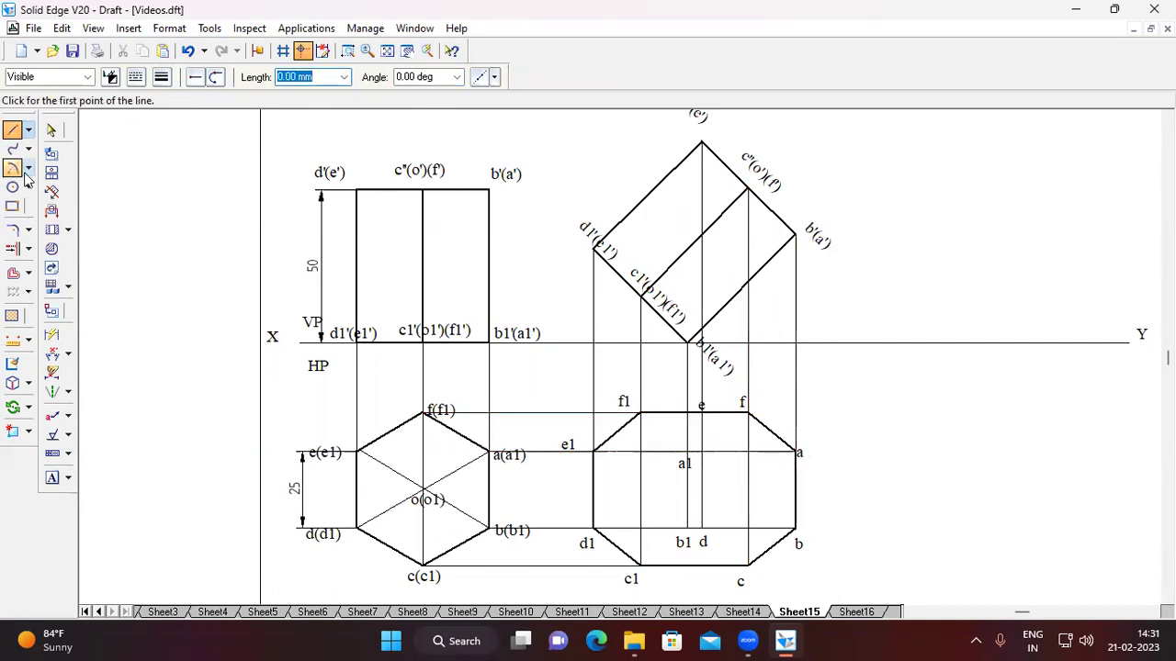
Step: Move the label e down to where its projector crosses the horizontal line through a
{"action": "left_click", "coordinate": [29, 408]}
{"action": "left_click", "coordinate": [76, 414]}
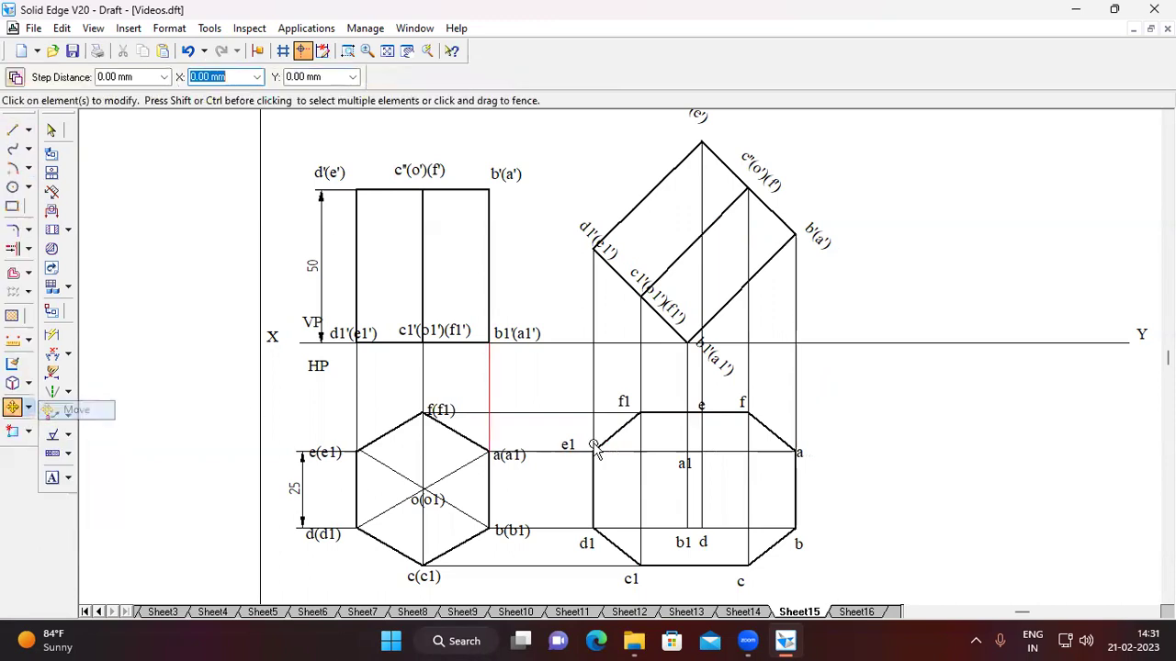
{"action": "left_click", "coordinate": [704, 405]}
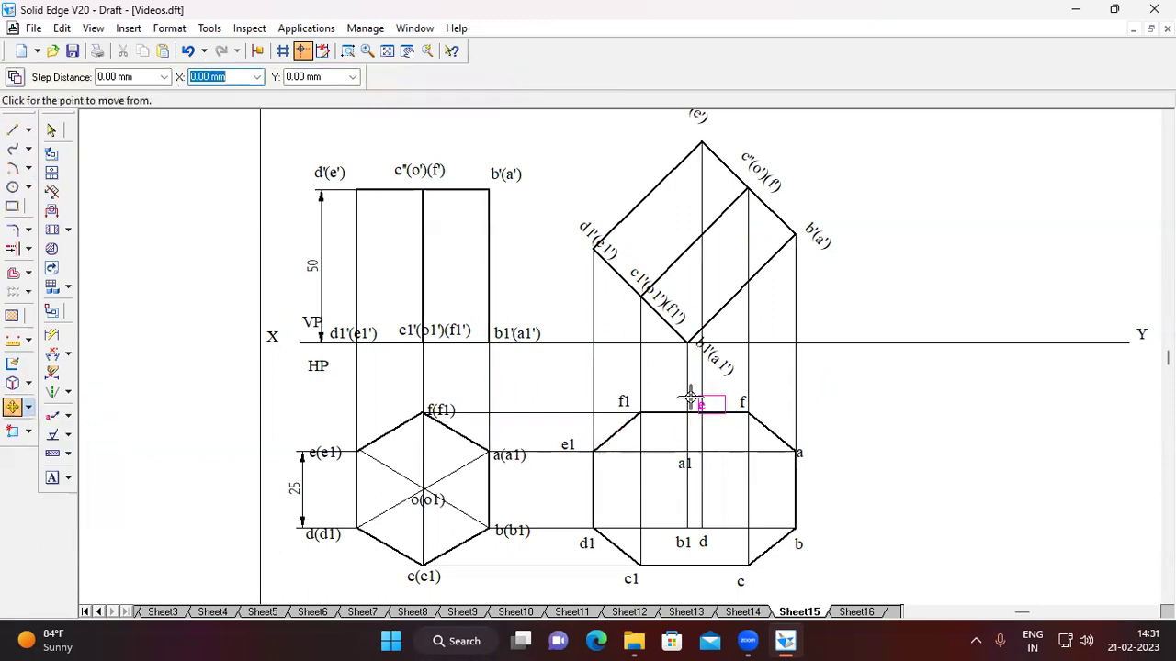
{"action": "left_click", "coordinate": [711, 400]}
{"action": "left_click", "coordinate": [716, 439]}
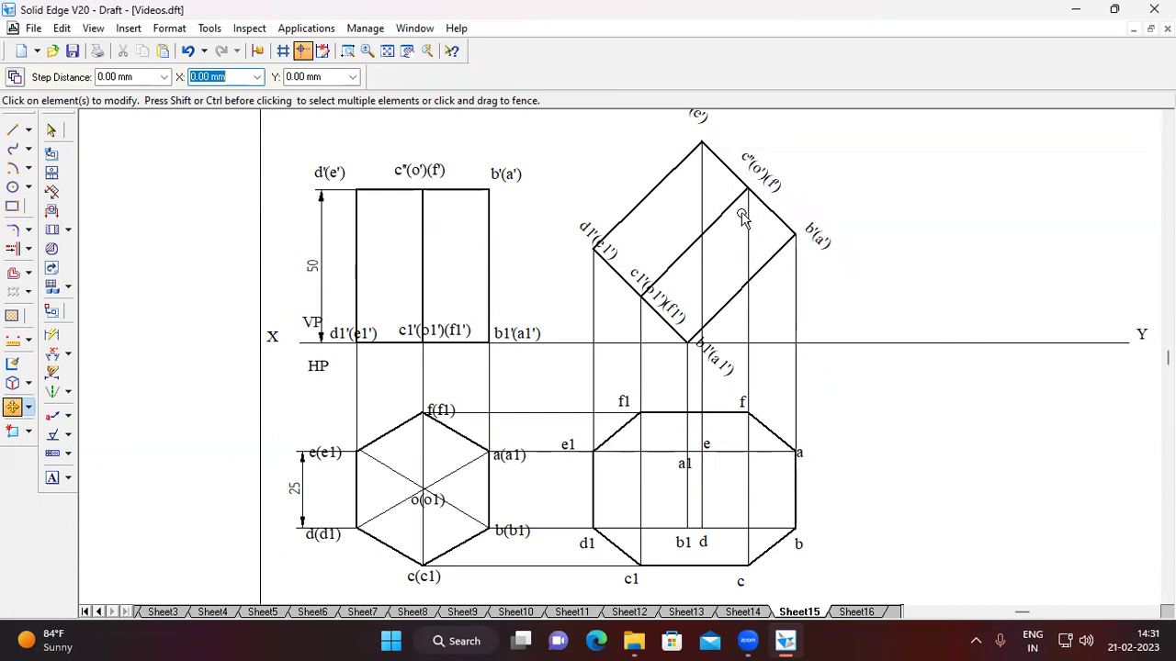
Step: Draw the visible top-face edges f-e, e-d and d-c in the second top view with solid 0.50 mm lines
{"action": "left_click", "coordinate": [12, 130]}
{"action": "left_click", "coordinate": [162, 78]}
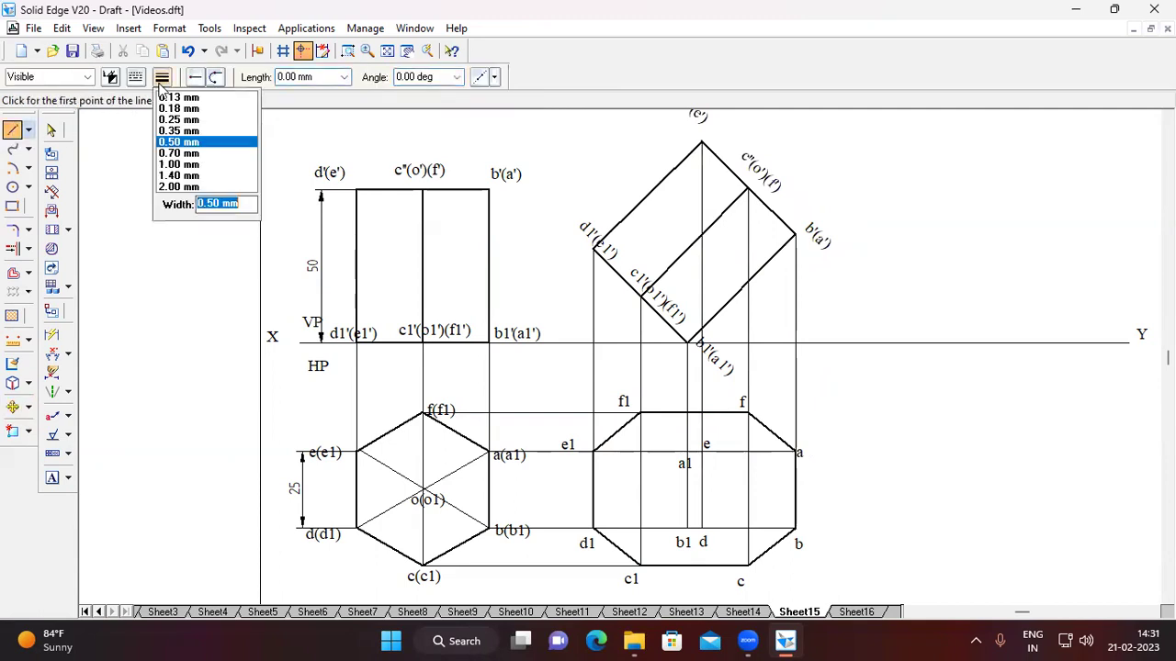
{"action": "left_click", "coordinate": [186, 143]}
{"action": "left_click", "coordinate": [135, 77]}
{"action": "left_click", "coordinate": [184, 103]}
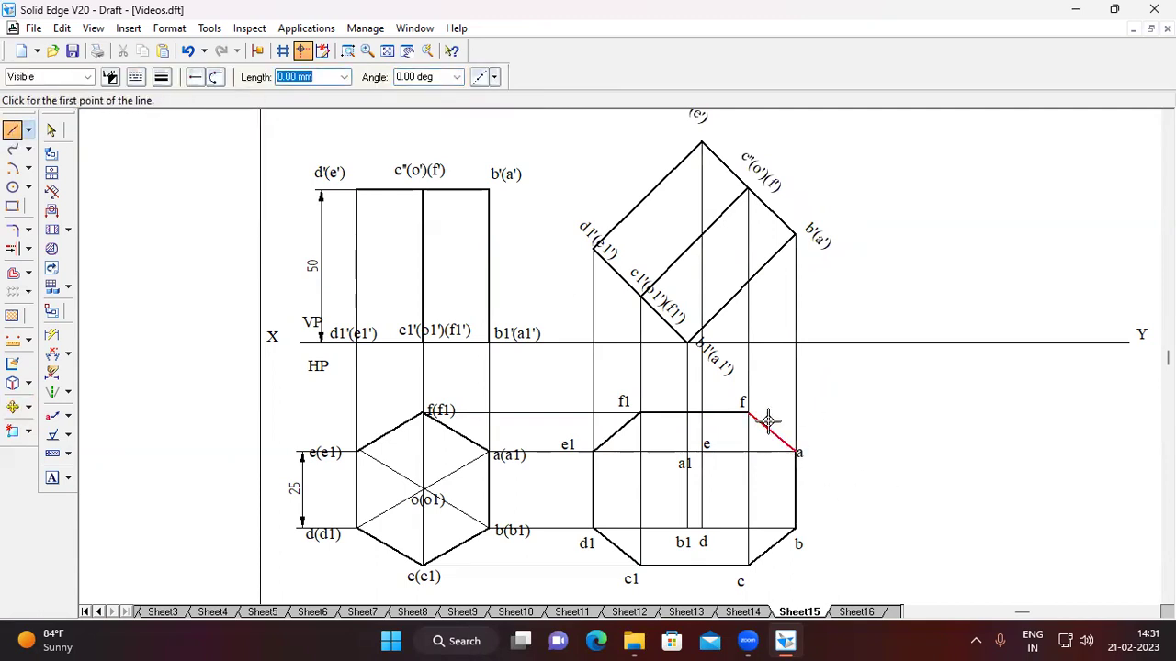
{"action": "left_click", "coordinate": [749, 414]}
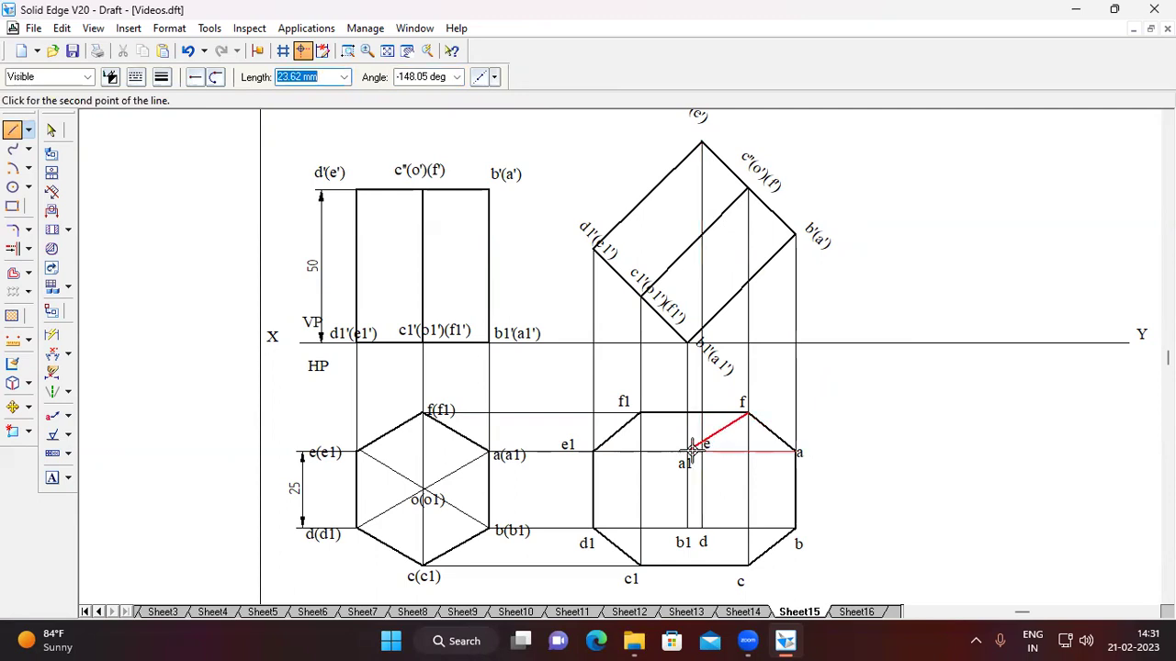
{"action": "left_click", "coordinate": [704, 448]}
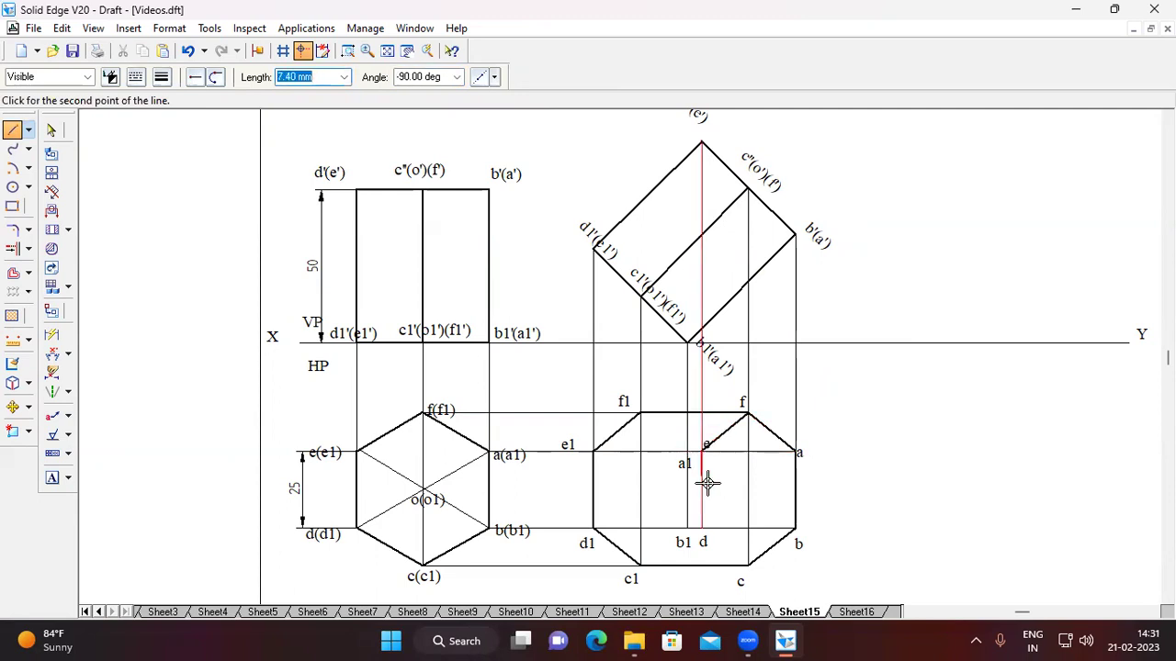
{"action": "left_click", "coordinate": [702, 530]}
{"action": "left_click", "coordinate": [749, 565]}
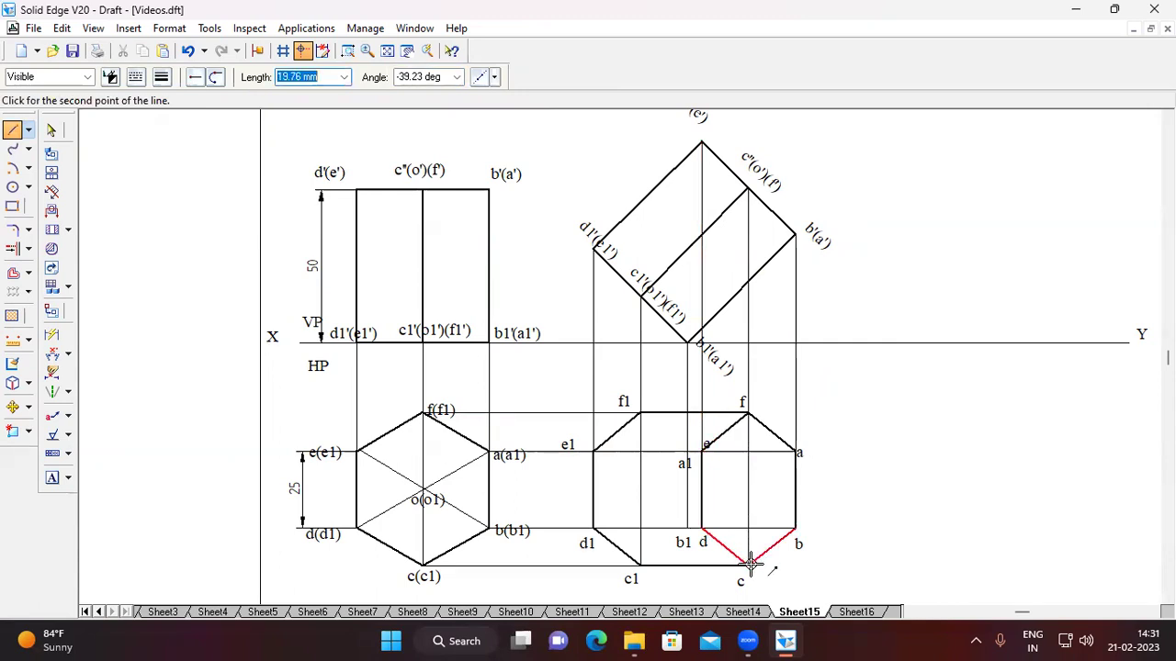
{"action": "key", "text": "Escape"}
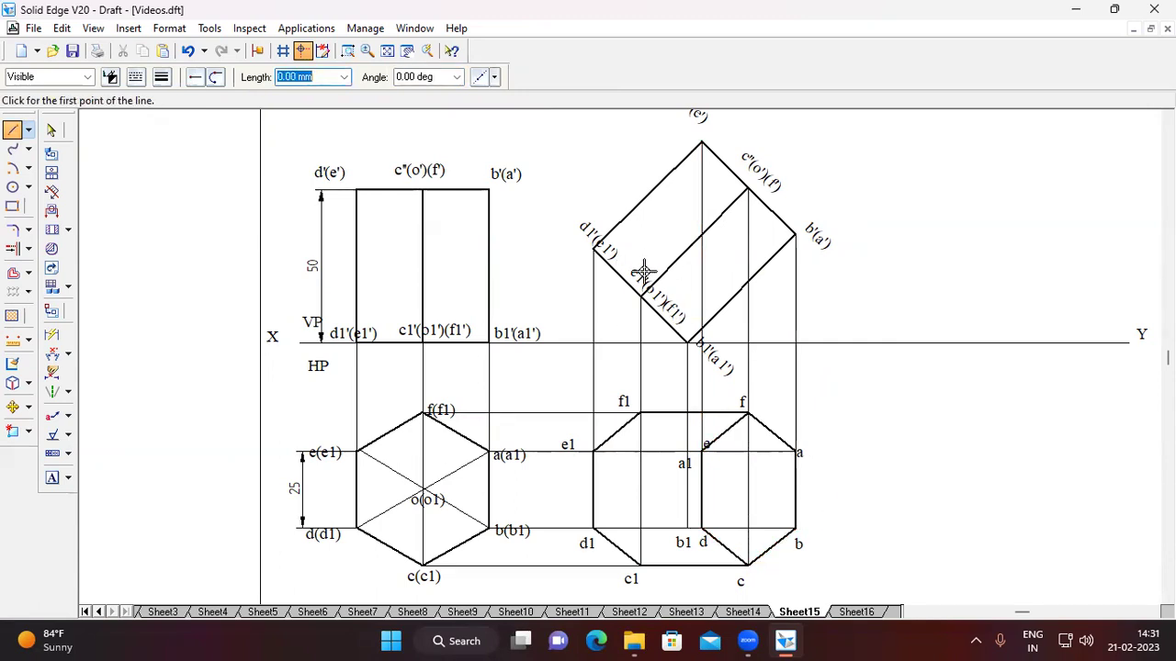
Step: Draw the hidden base edges f1-a1, a1-b1 and b1-c1 in the second top view with dashed lines
{"action": "left_click", "coordinate": [136, 77]}
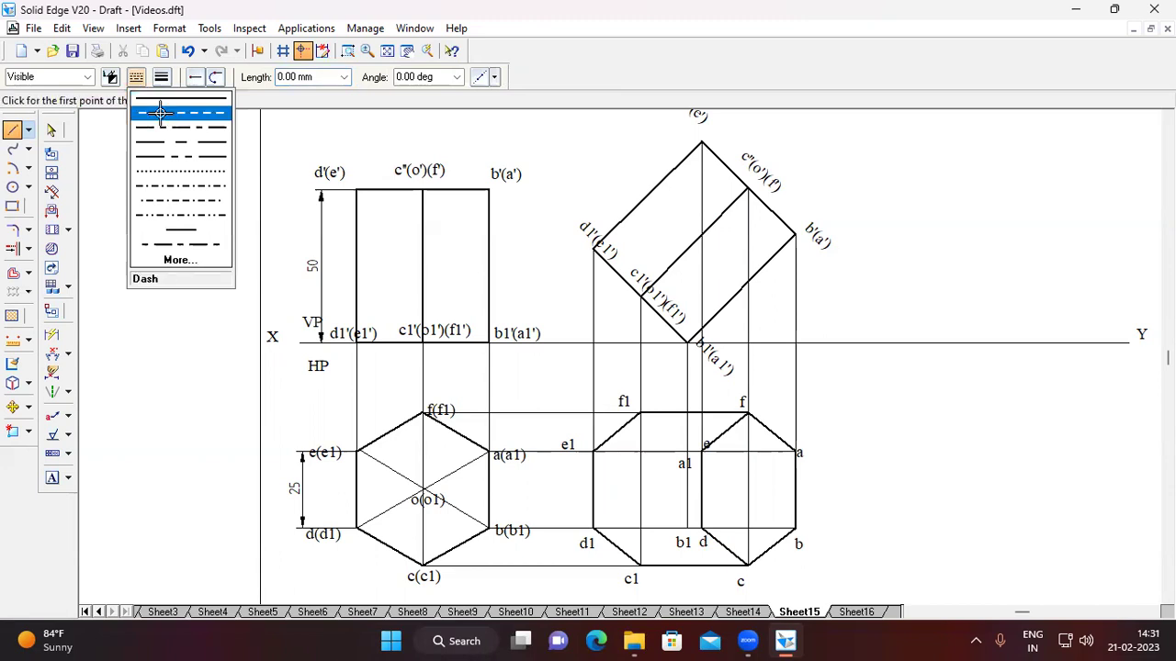
{"action": "left_click", "coordinate": [160, 114]}
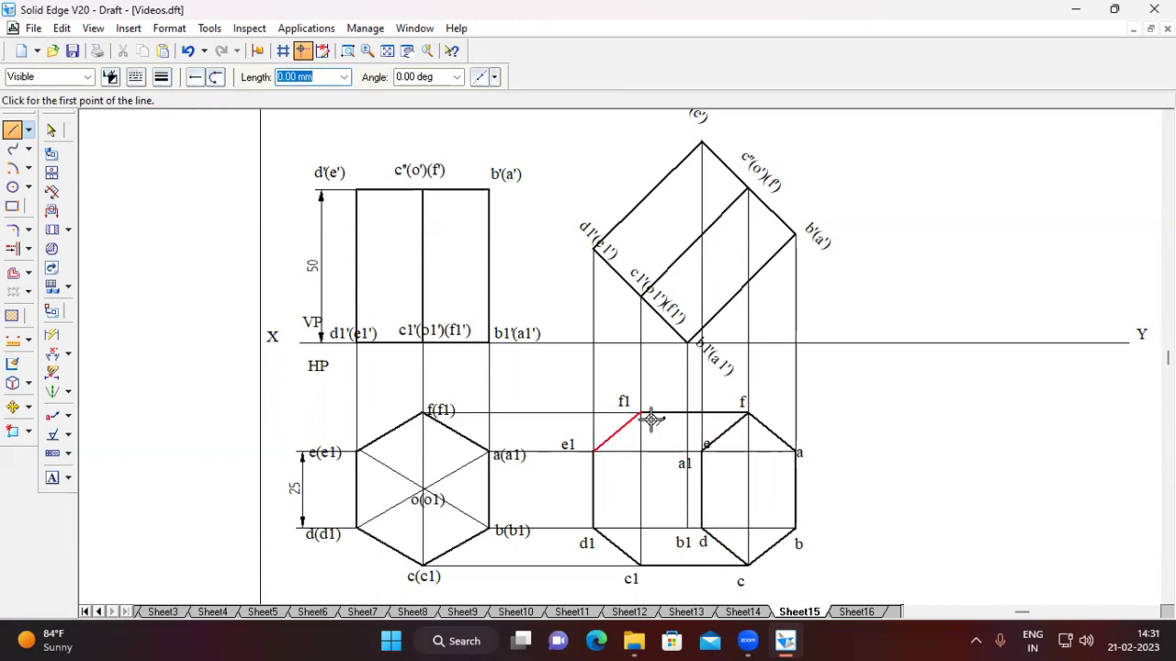
{"action": "left_click", "coordinate": [646, 417]}
{"action": "left_click", "coordinate": [686, 449]}
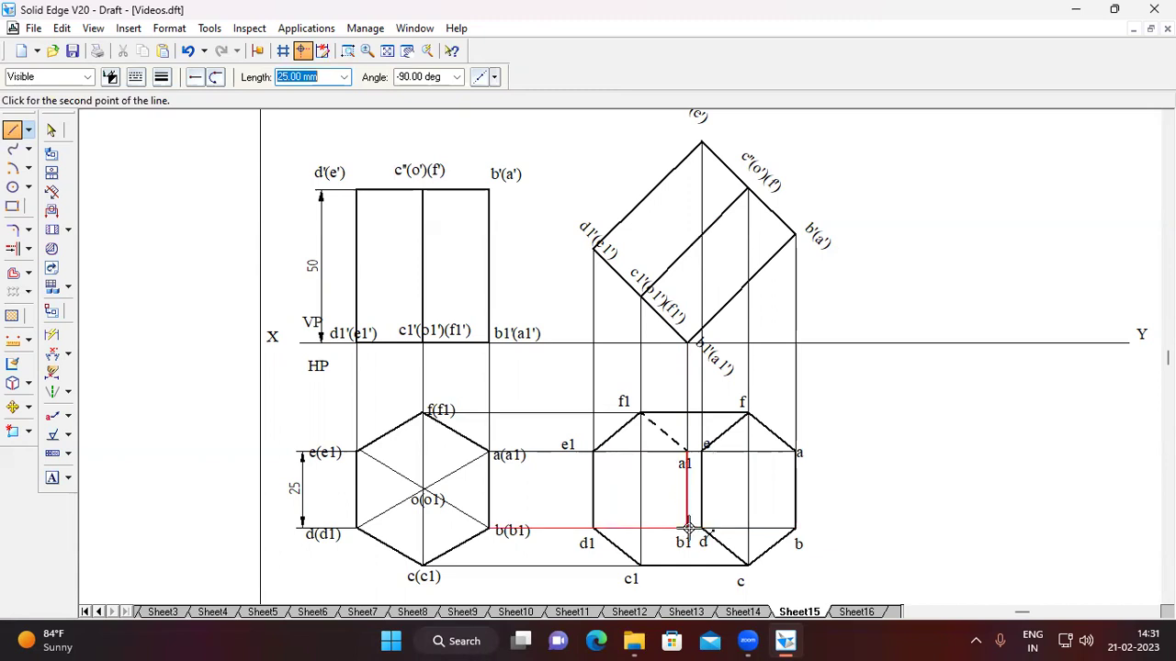
{"action": "left_click", "coordinate": [686, 530]}
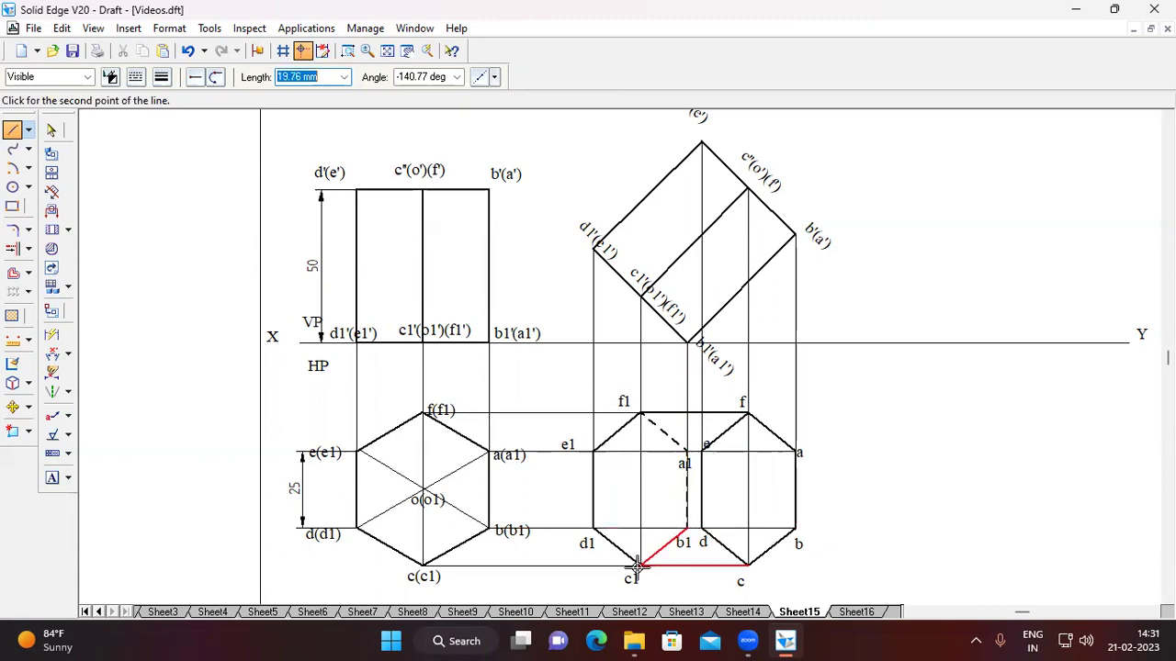
{"action": "left_click", "coordinate": [637, 565]}
{"action": "right_click", "coordinate": [853, 489]}
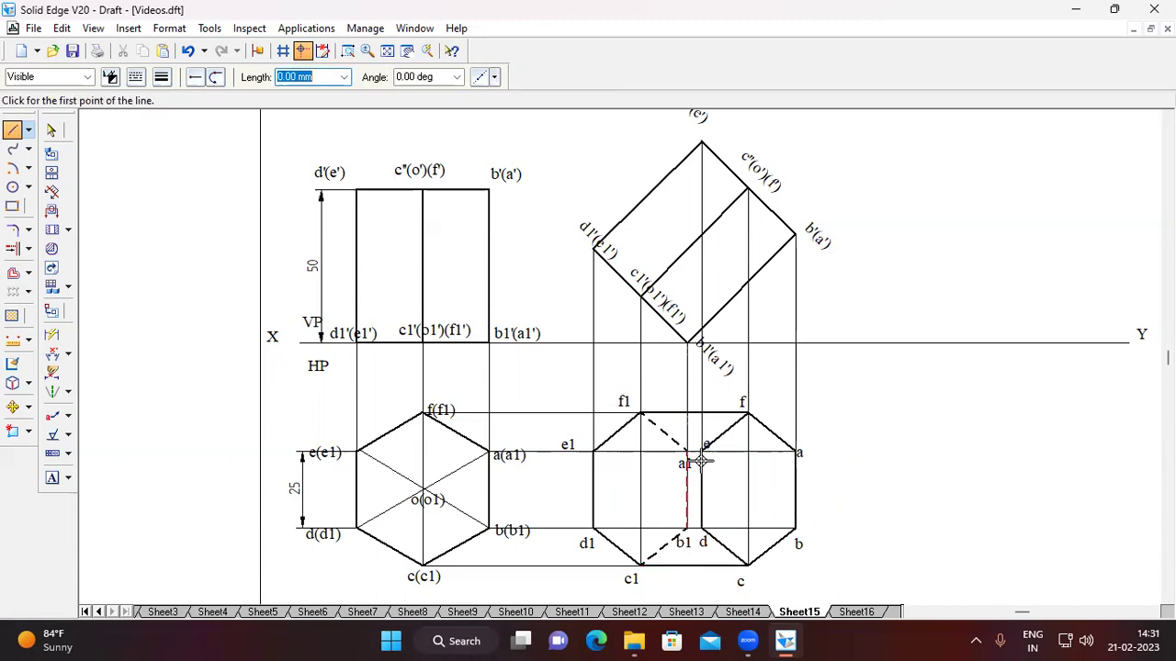
{"action": "scroll", "coordinate": [800, 340], "scroll_direction": "up", "scroll_amount": 1}
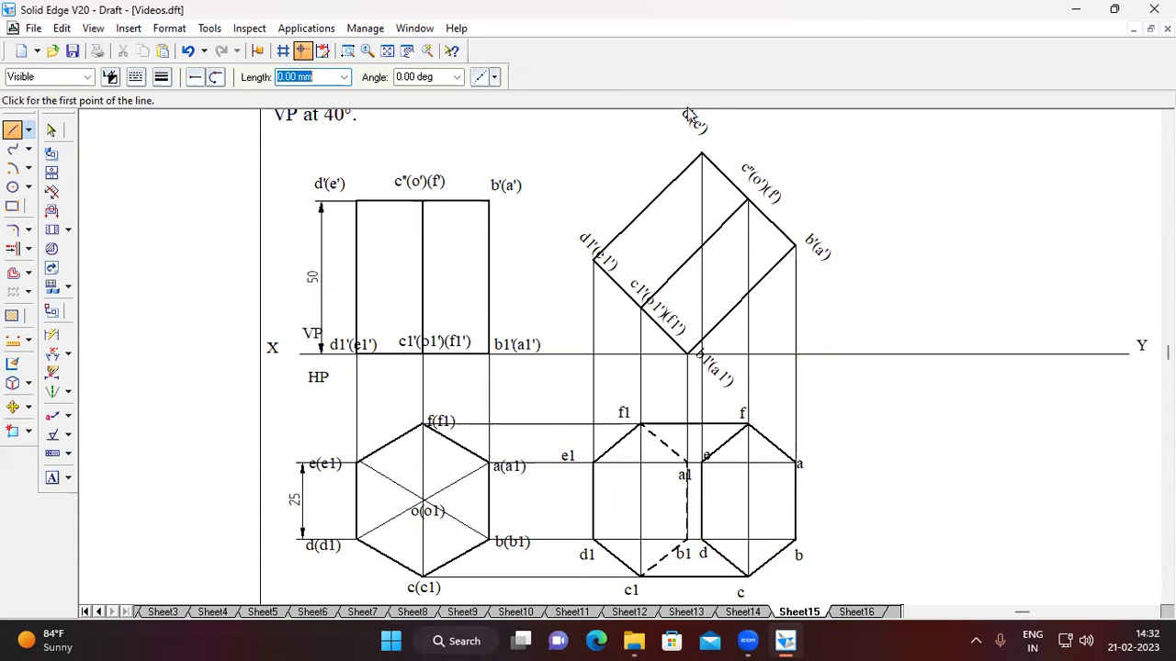
Step: Draw the visible lateral edges e-e1 and d-d1 in the second top view with thick solid lines
{"action": "left_click", "coordinate": [135, 76]}
{"action": "left_click", "coordinate": [161, 77]}
{"action": "left_click", "coordinate": [161, 76]}
{"action": "left_click", "coordinate": [189, 152]}
{"action": "left_click", "coordinate": [700, 459]}
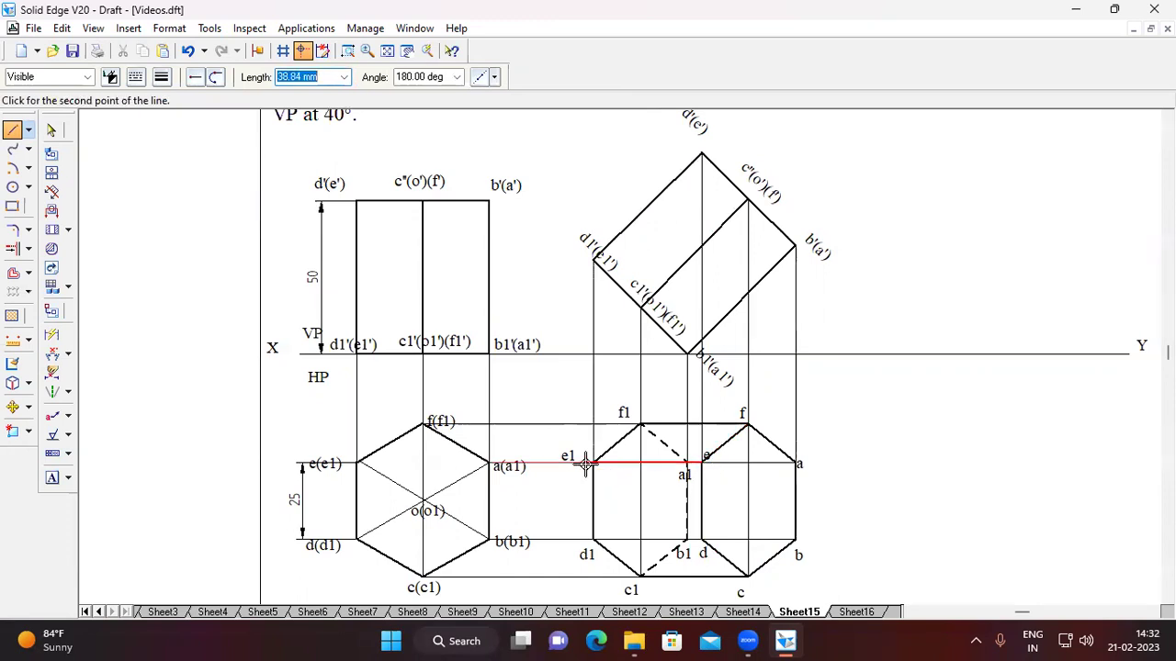
{"action": "left_click", "coordinate": [595, 464]}
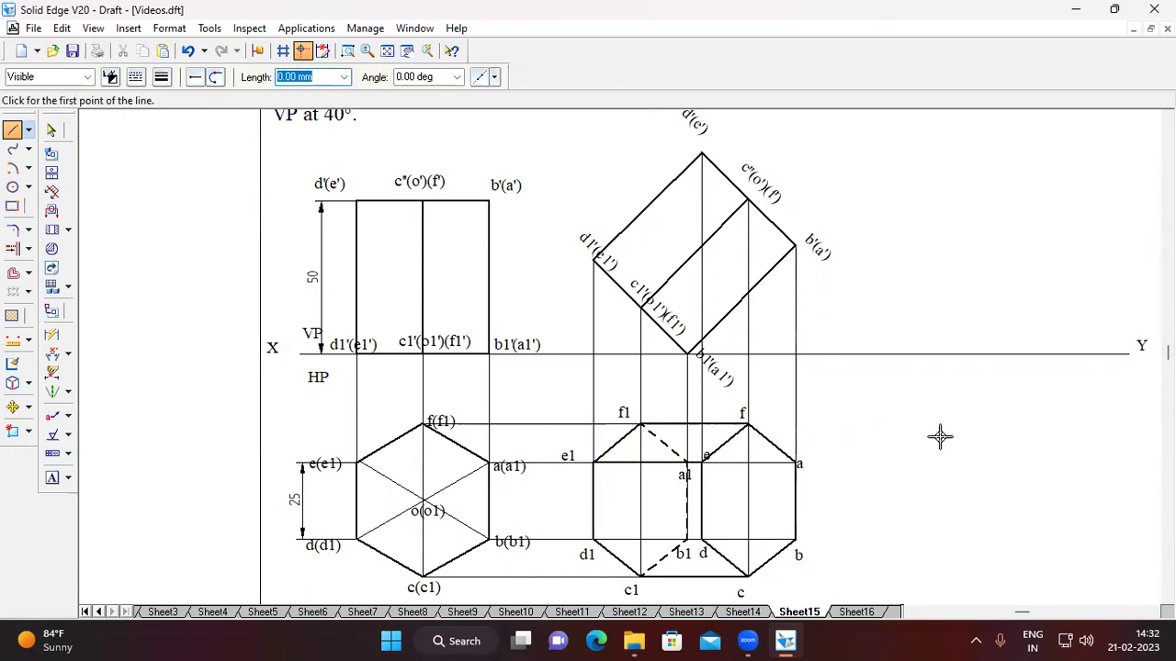
{"action": "left_click", "coordinate": [703, 538]}
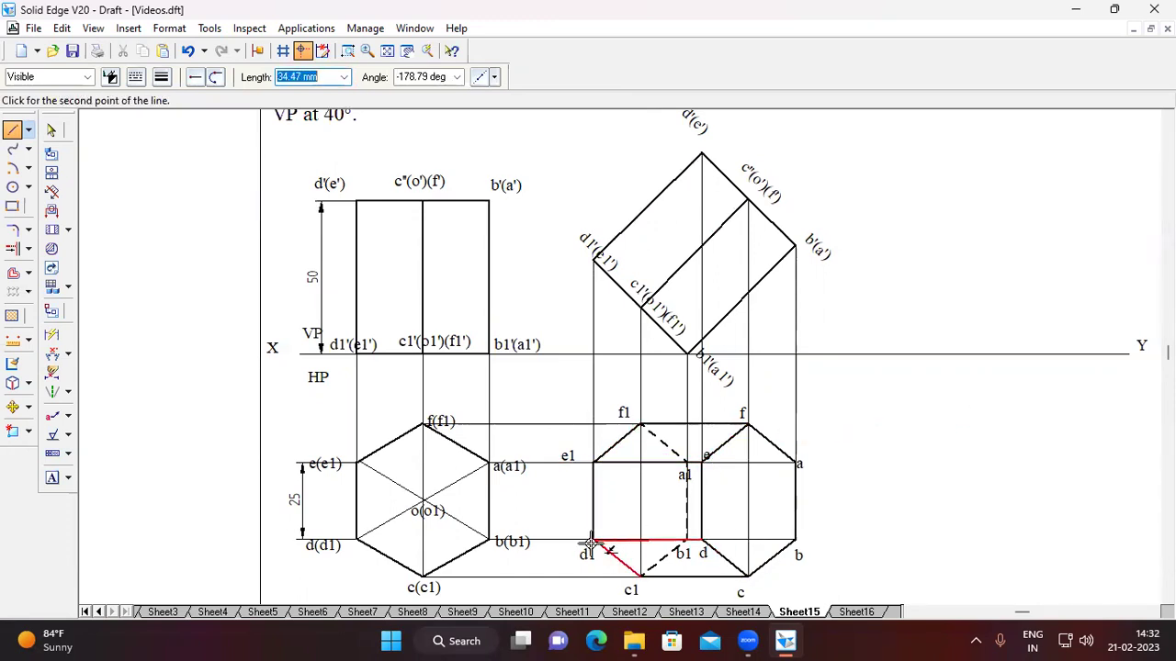
{"action": "key", "text": "Escape"}
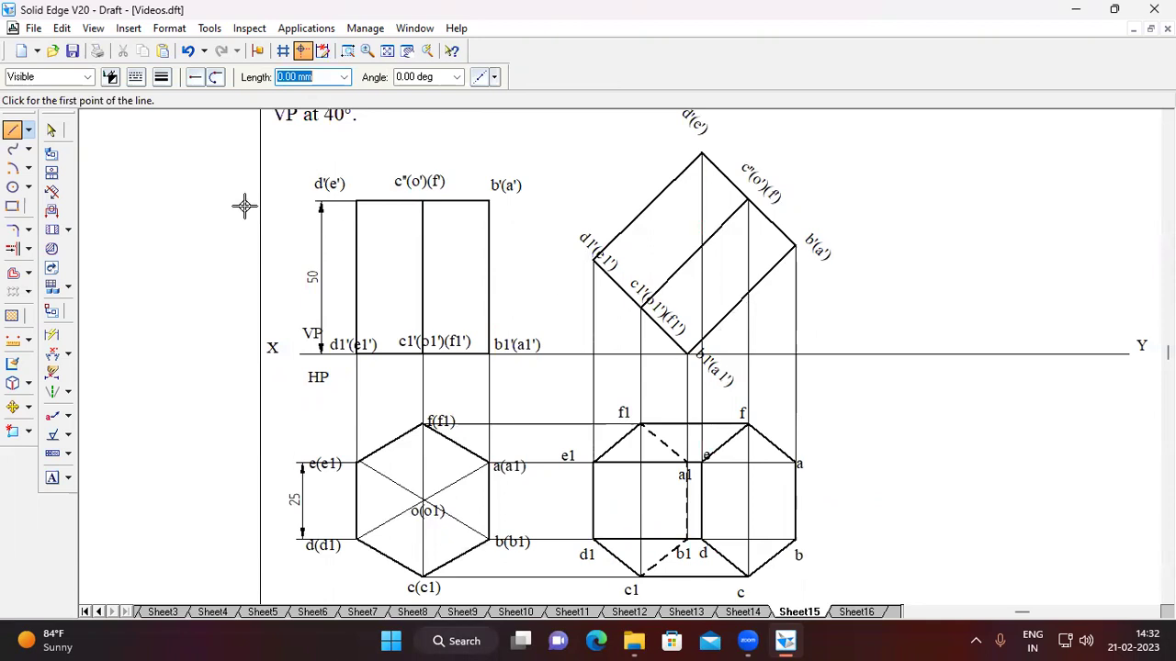
Step: Draw the hidden lateral edges in the second top view with dashed lines from a1 to a and from d to b
{"action": "left_click", "coordinate": [135, 76]}
{"action": "left_click", "coordinate": [221, 137]}
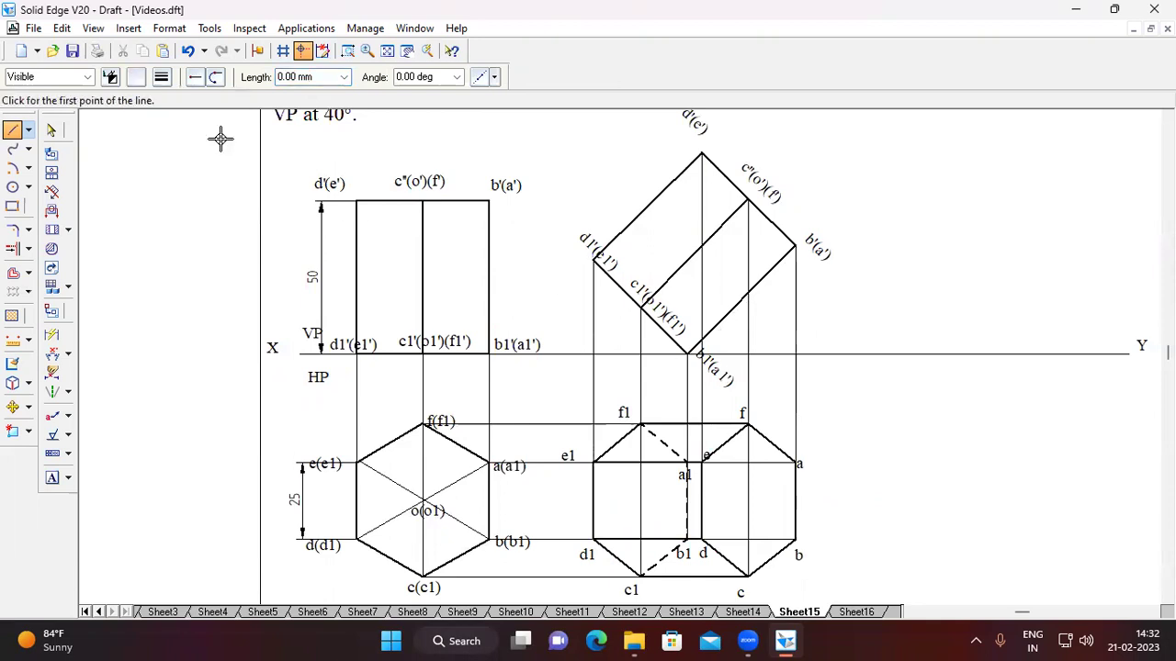
{"action": "left_click", "coordinate": [688, 462]}
{"action": "left_click", "coordinate": [795, 462]}
{"action": "left_click", "coordinate": [701, 539]}
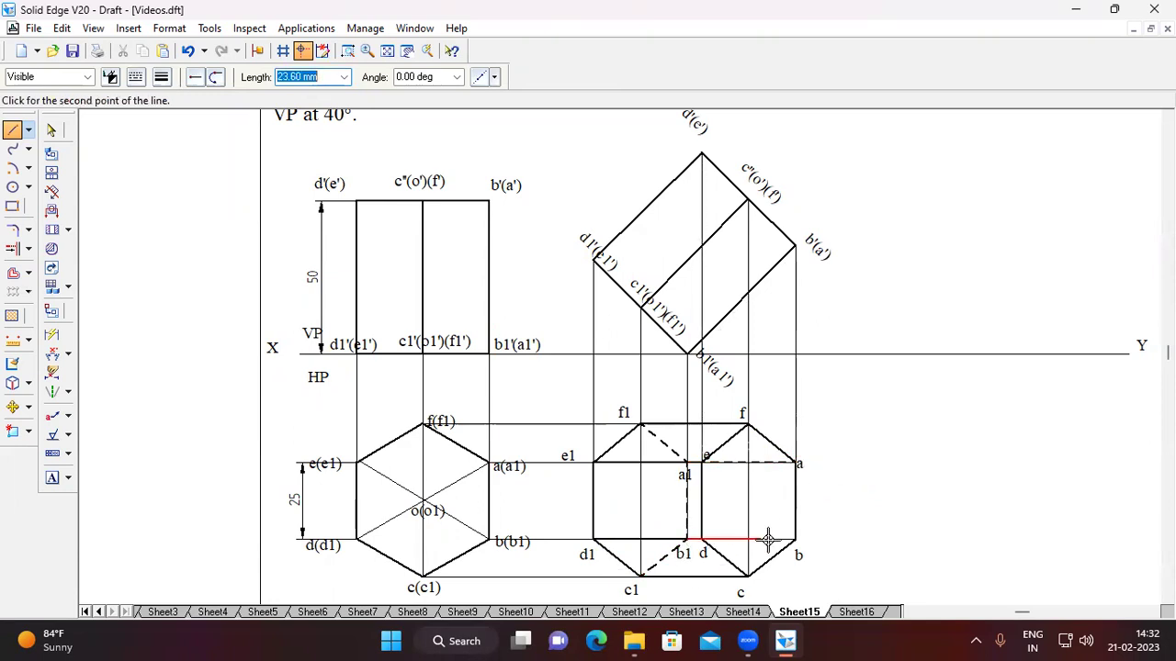
{"action": "left_click", "coordinate": [795, 539]}
{"action": "key", "text": "Escape"}
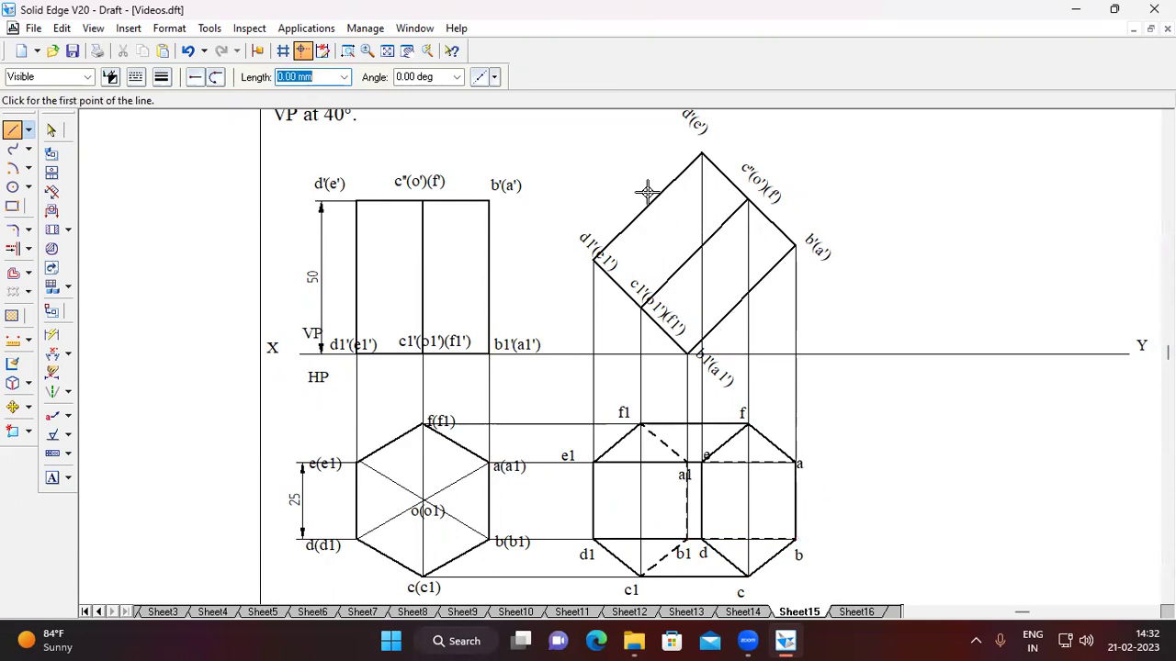
Step: Draw a horizontal line from o(o1) in the first top view to the f1-c1 projector and on to the f-c projector
{"action": "left_click", "coordinate": [158, 79]}
{"action": "left_click", "coordinate": [193, 112]}
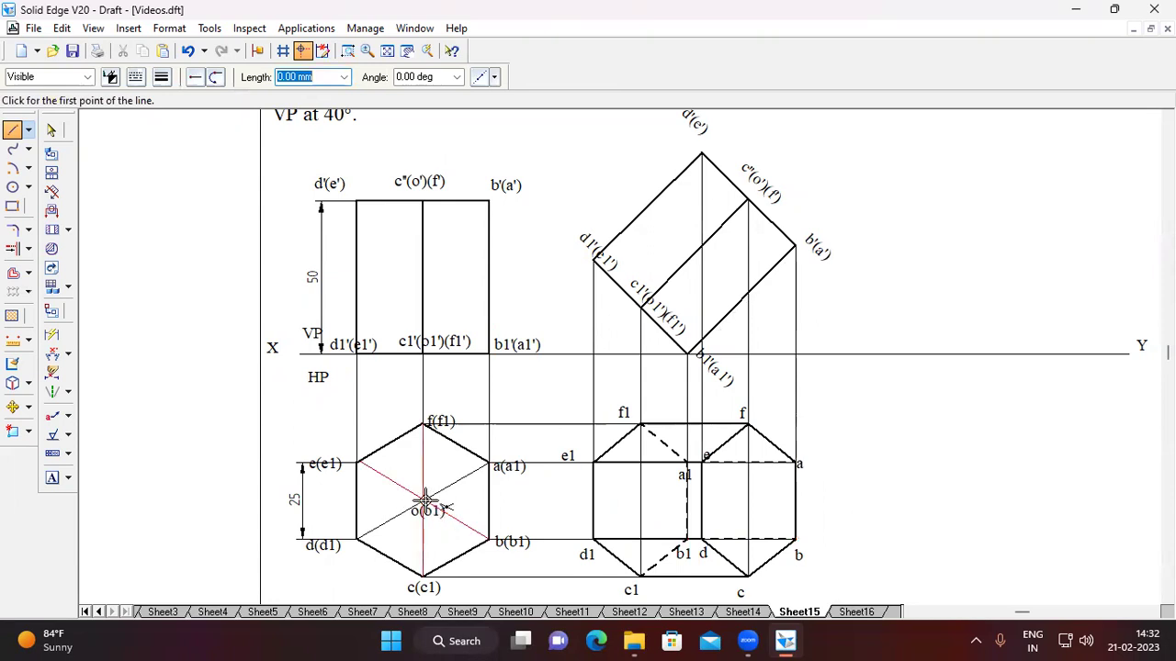
{"action": "left_click", "coordinate": [422, 500]}
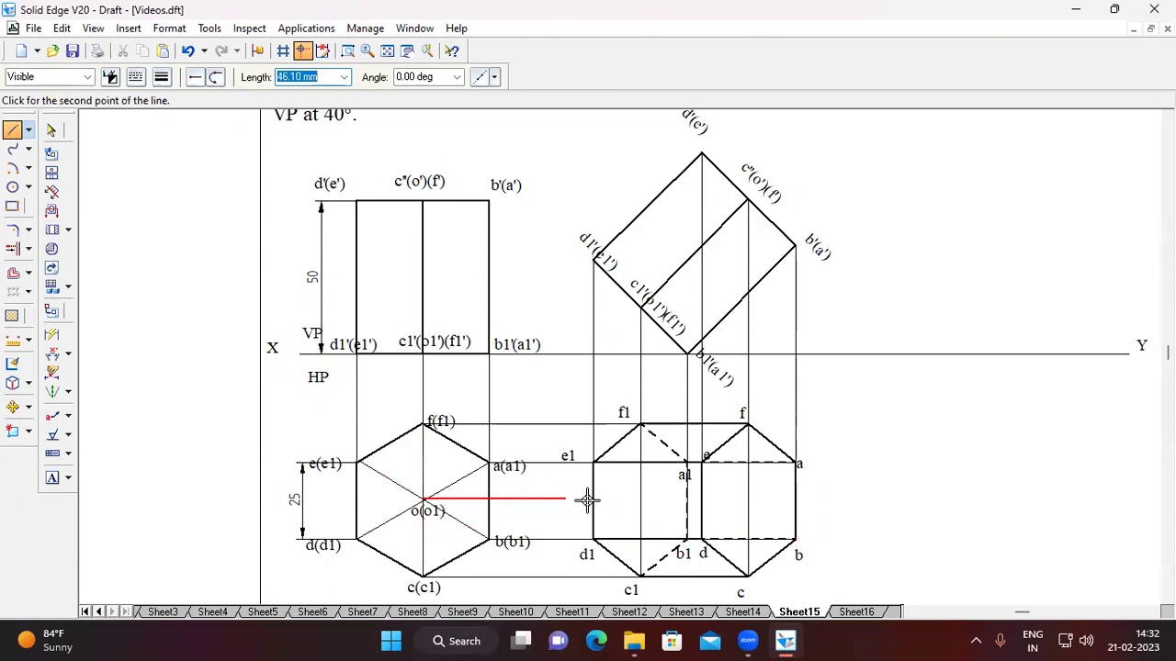
{"action": "left_click", "coordinate": [640, 500]}
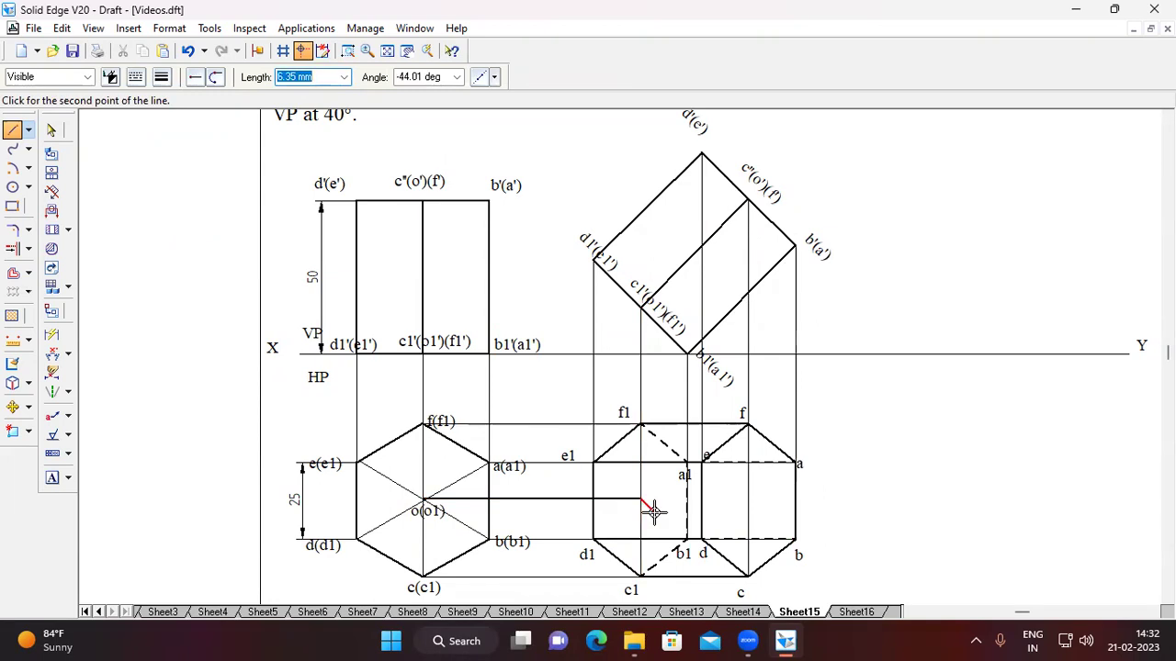
{"action": "left_click", "coordinate": [749, 500]}
{"action": "key", "text": "Escape"}
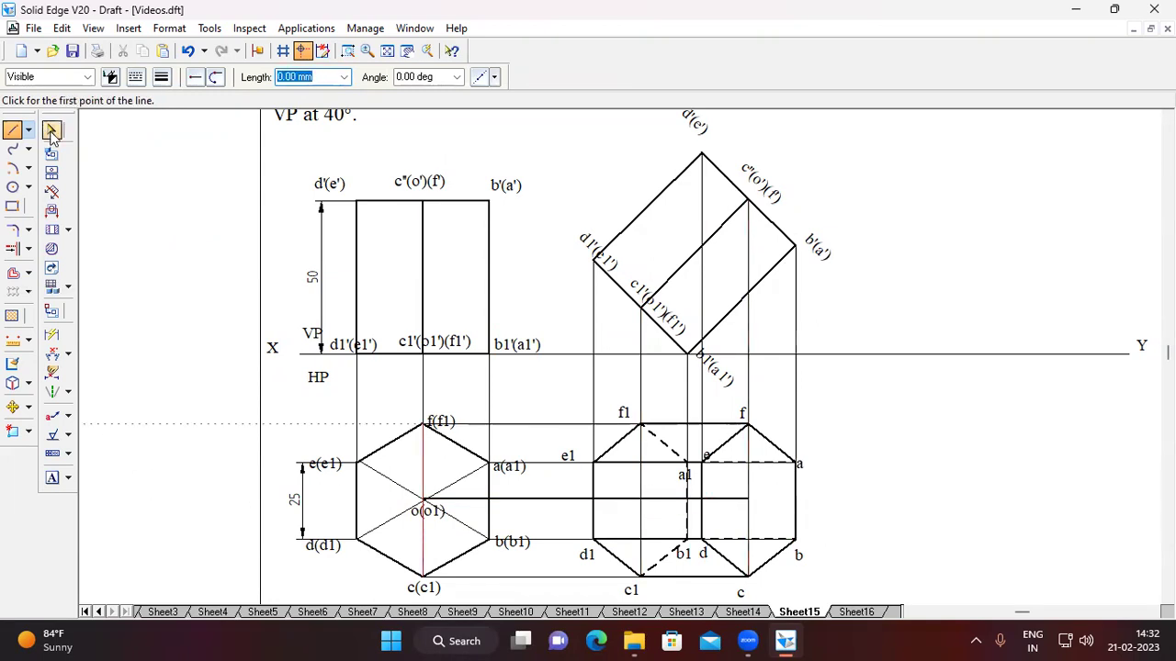
Step: Make both horizontal segments from o(o1) thin and give the axis segment in the second top view a chain line type
{"action": "key", "text": "Escape"}
{"action": "left_click", "coordinate": [560, 500]}
{"action": "left_click", "coordinate": [162, 78]}
{"action": "left_click", "coordinate": [184, 99]}
{"action": "left_click", "coordinate": [666, 500]}
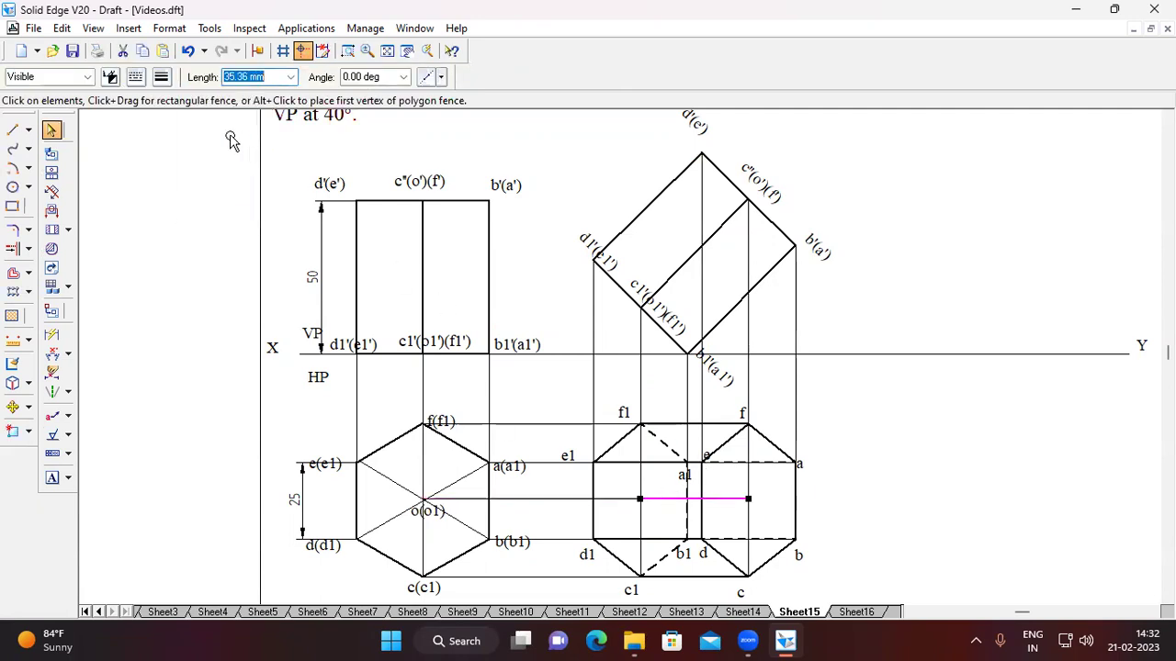
{"action": "left_click", "coordinate": [162, 77]}
{"action": "left_click", "coordinate": [136, 77]}
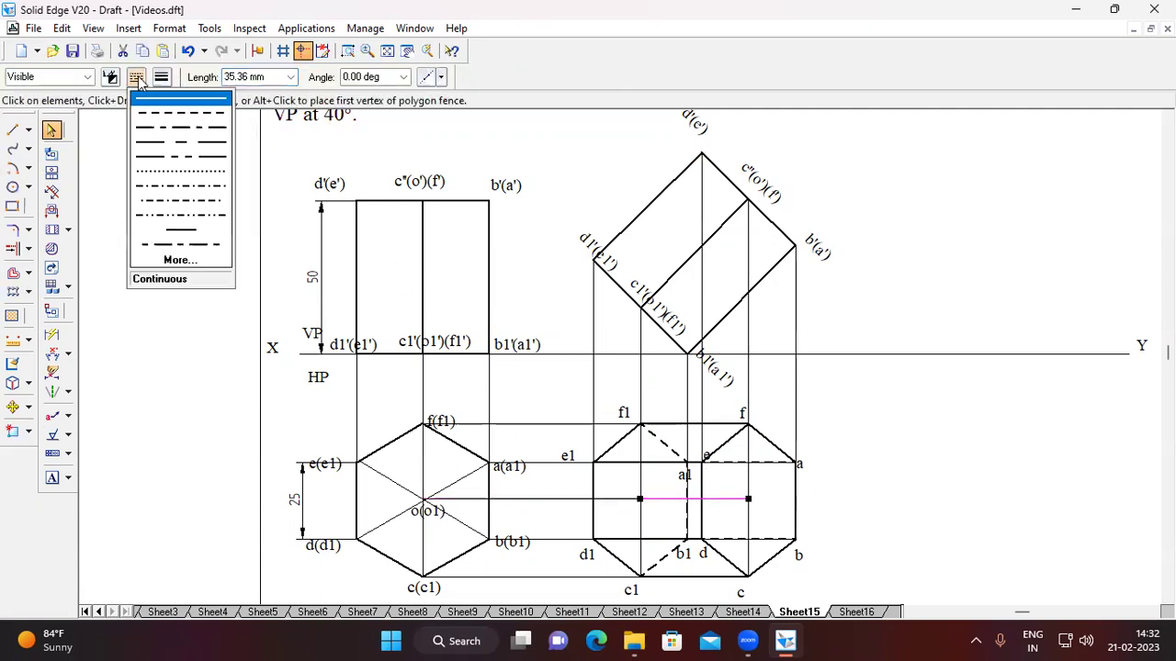
{"action": "left_click", "coordinate": [170, 128]}
{"action": "left_click", "coordinate": [879, 451]}
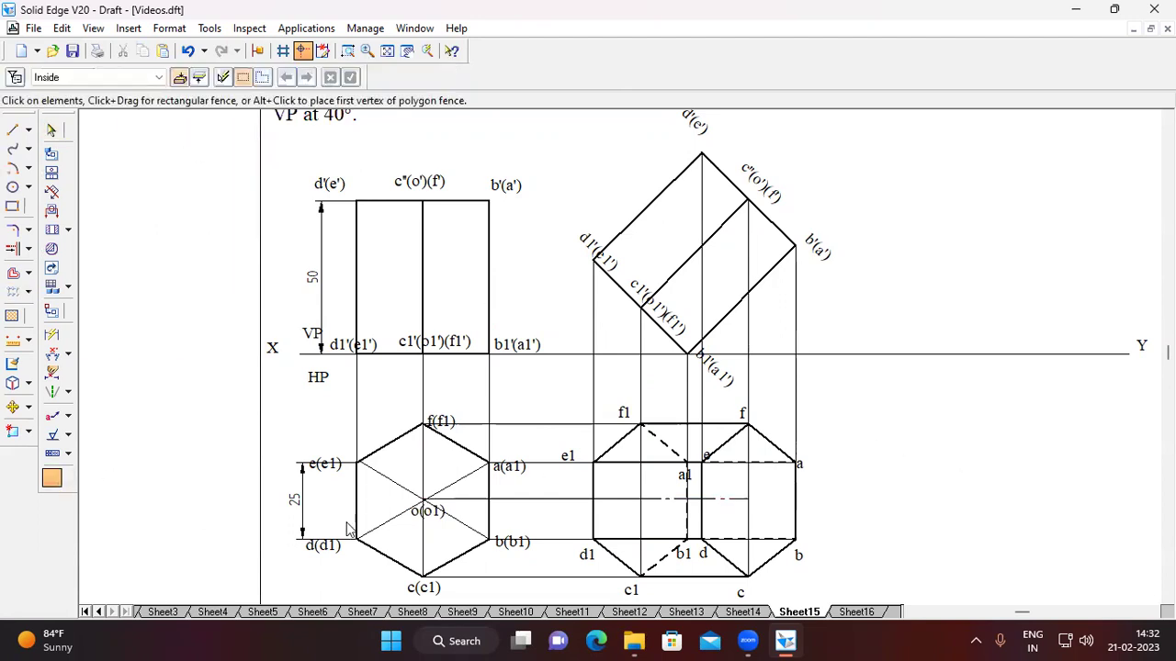
Step: Label the axis ends in the second top view o1 on the f1-c1 projector and o on the f-c projector
{"action": "left_click", "coordinate": [665, 517]}
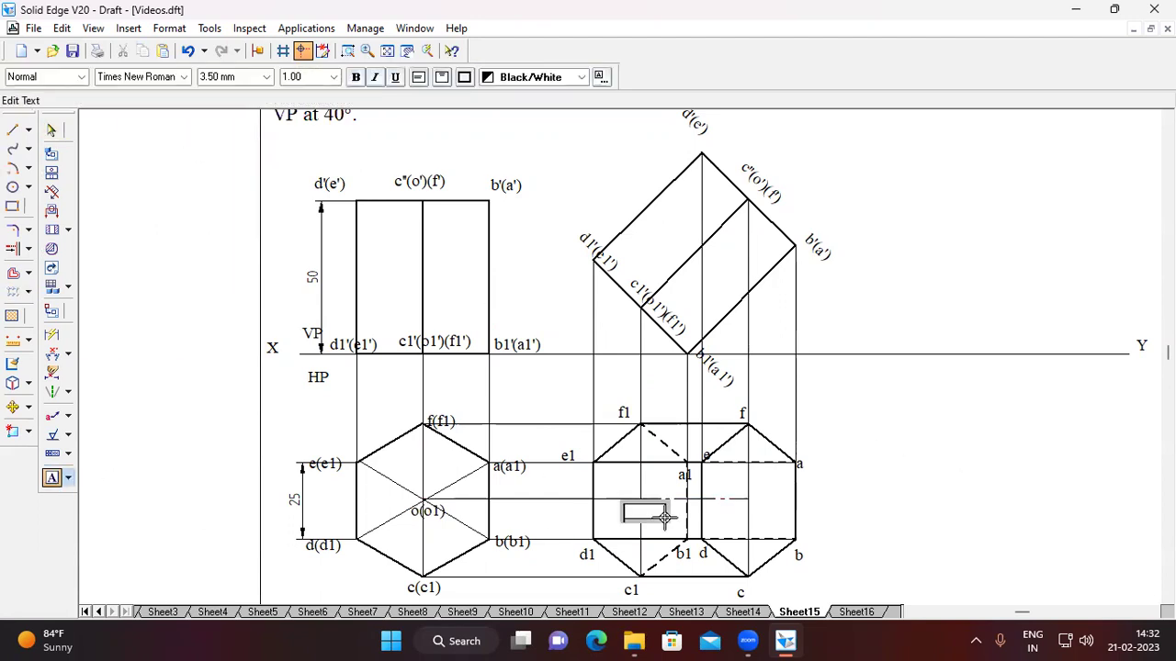
{"action": "type", "text": "o1"}
{"action": "left_click", "coordinate": [751, 512]}
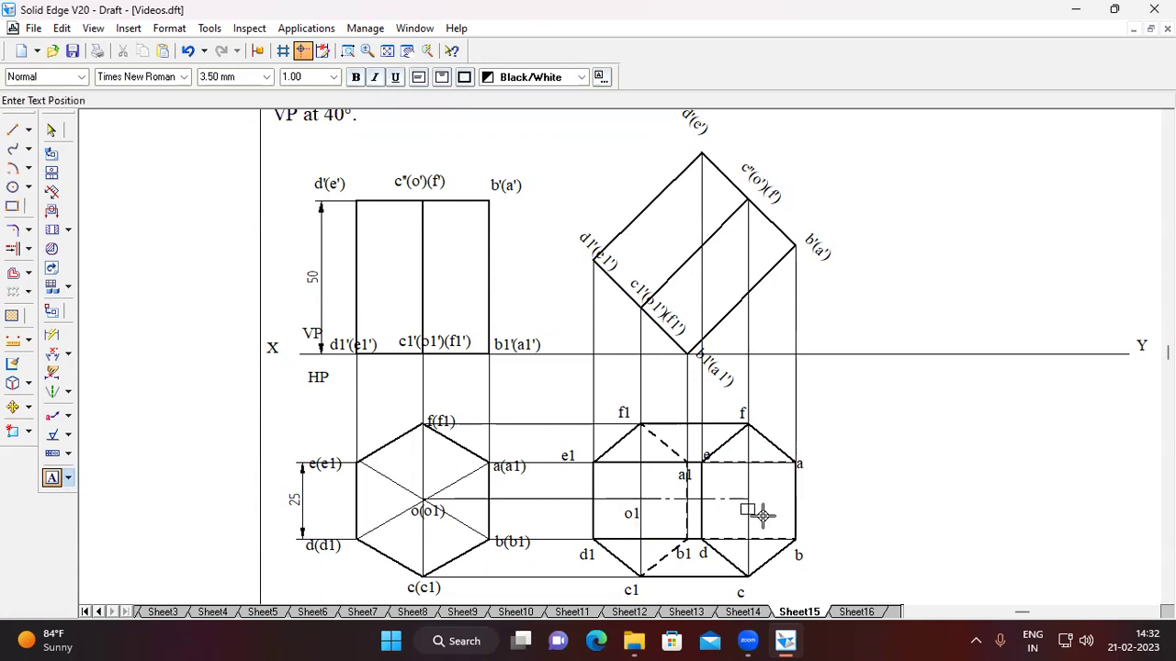
{"action": "left_click", "coordinate": [774, 517]}
{"action": "type", "text": "o"}
{"action": "left_click", "coordinate": [882, 487]}
Step: Draw a thin solid horizontal reference line below XY in the free space beside the second top view
{"action": "key", "text": "ctrl+shift+a"}
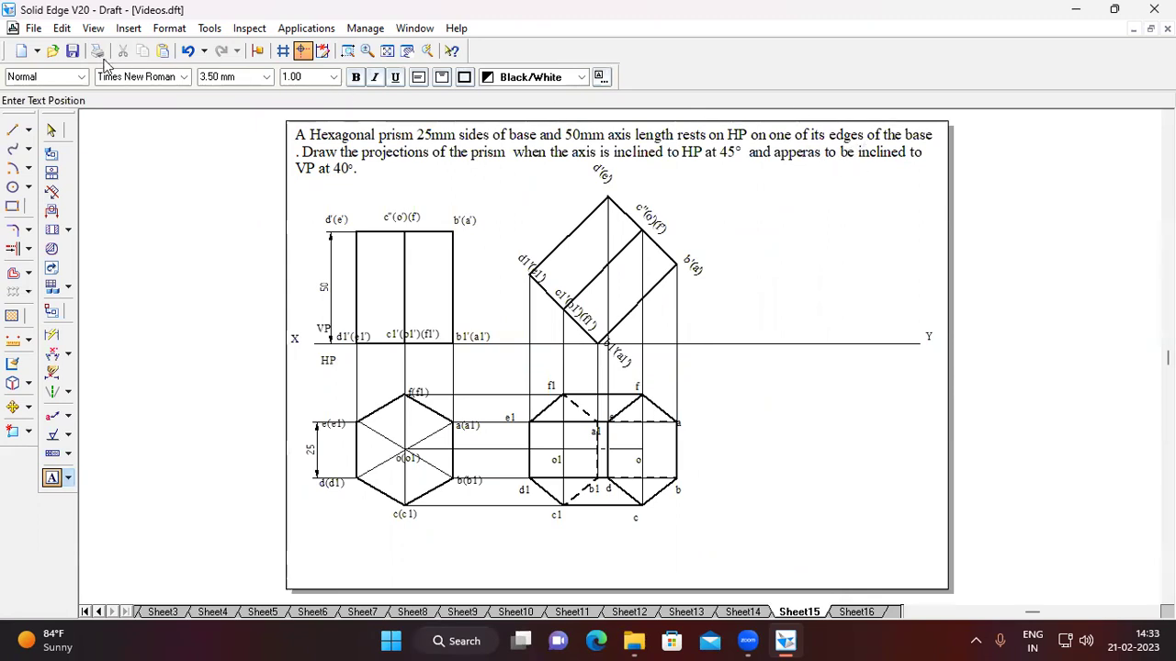
{"action": "left_click", "coordinate": [12, 131]}
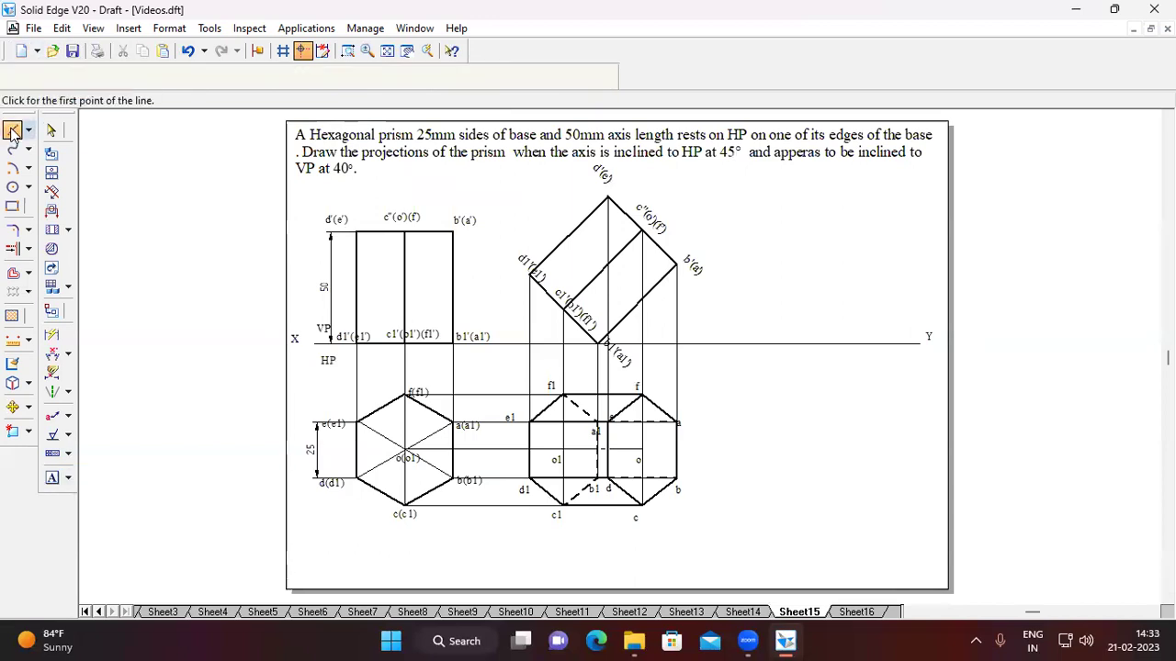
{"action": "left_click", "coordinate": [135, 76]}
{"action": "left_click", "coordinate": [161, 76]}
{"action": "left_click", "coordinate": [180, 98]}
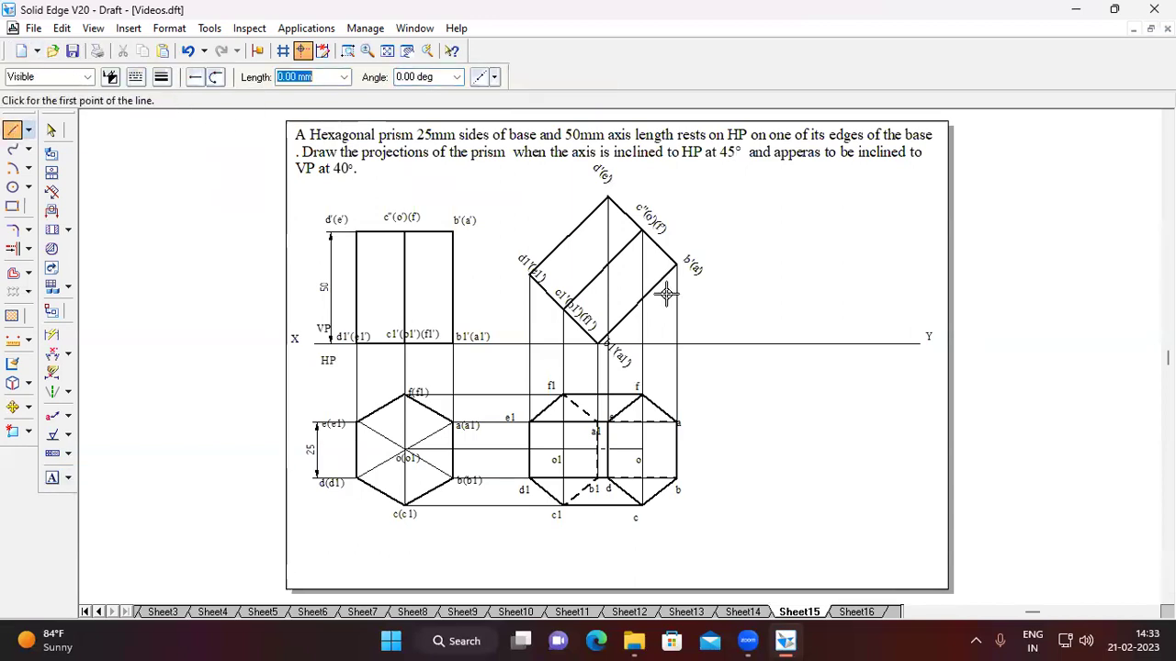
{"action": "left_click", "coordinate": [719, 407]}
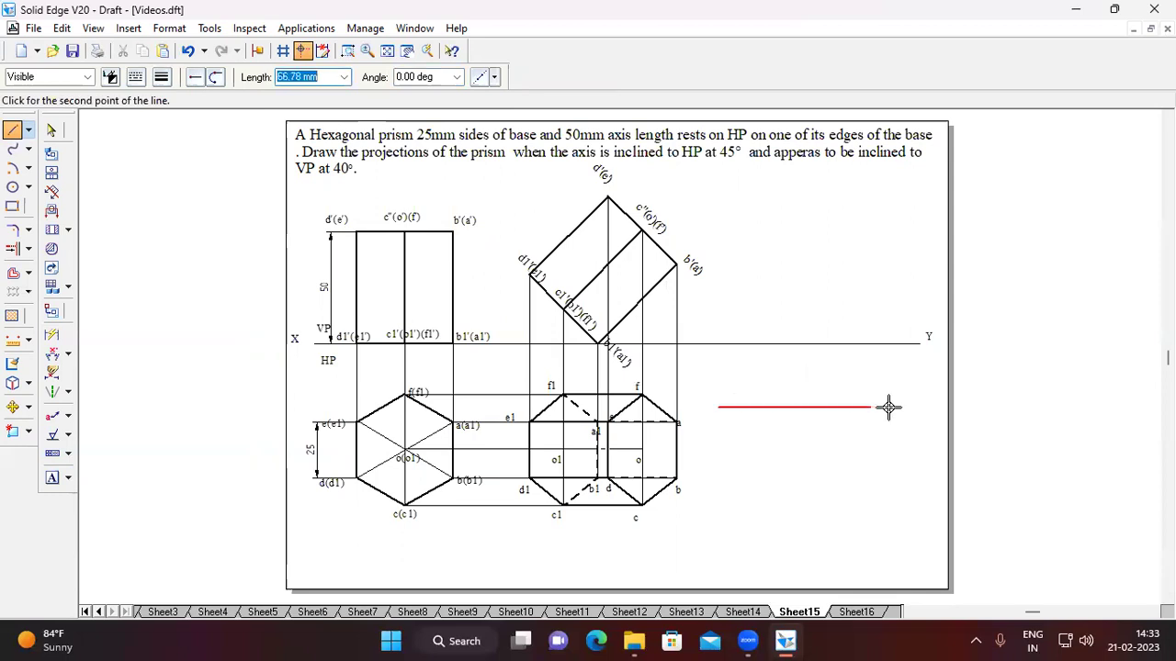
{"action": "left_click", "coordinate": [900, 407]}
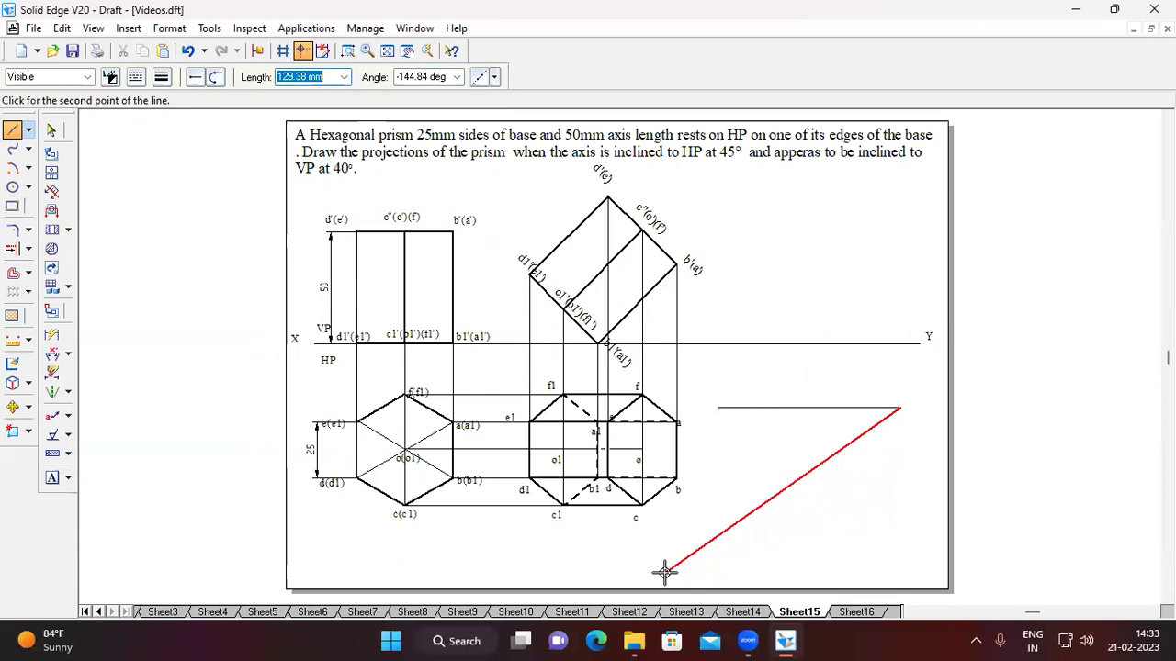
Step: Try to draw a line at -40° from the reference line's right end, and undo it
{"action": "key", "text": "Tab"}
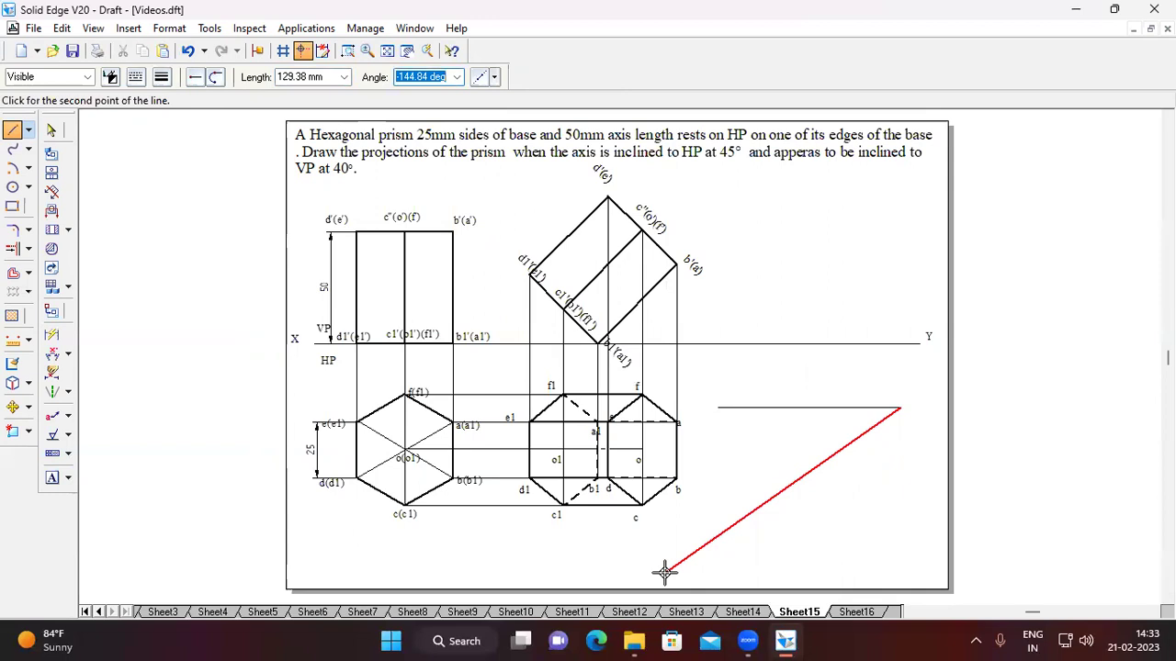
{"action": "type", "text": "-40"}
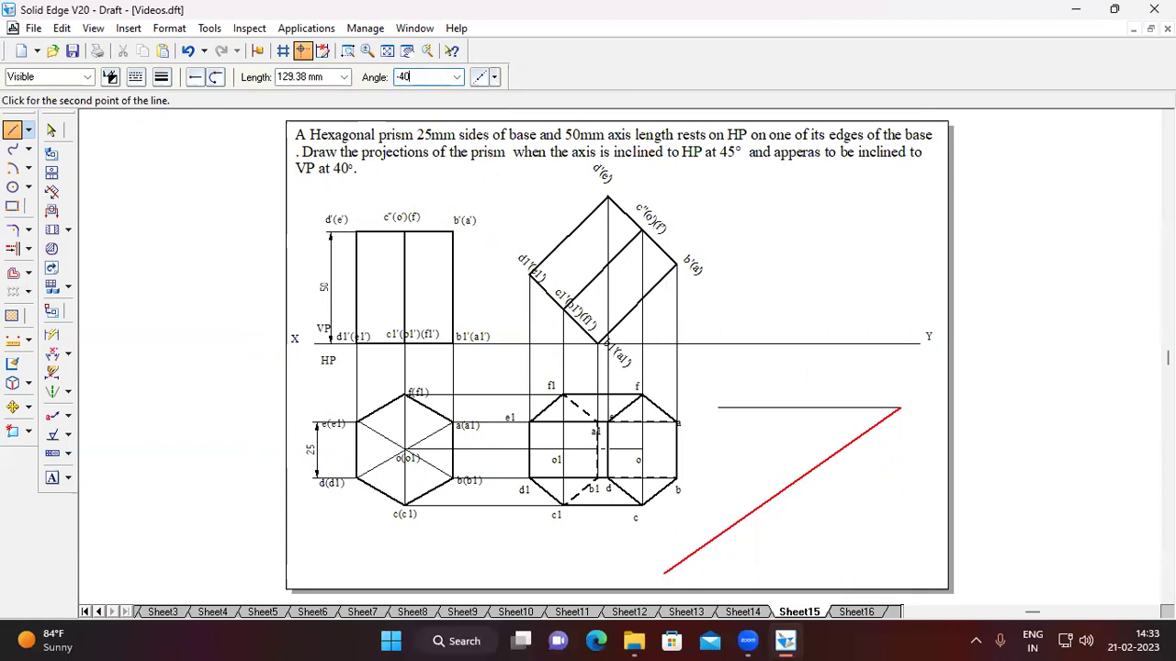
{"action": "key", "text": "Return"}
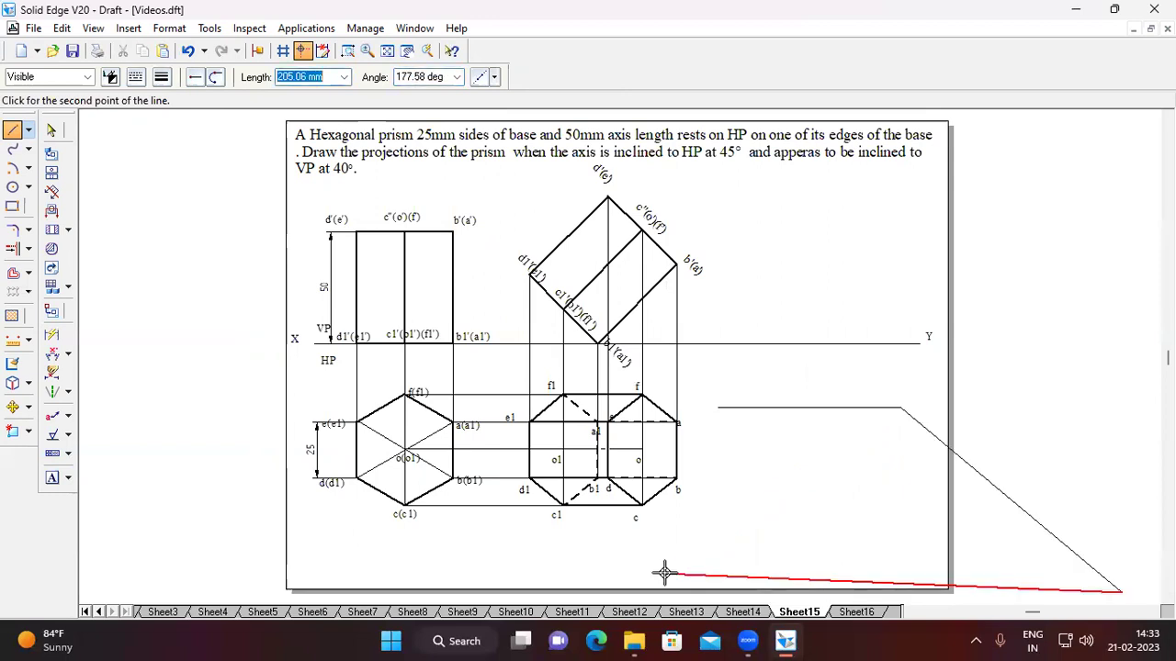
{"action": "key", "text": "ctrl+z"}
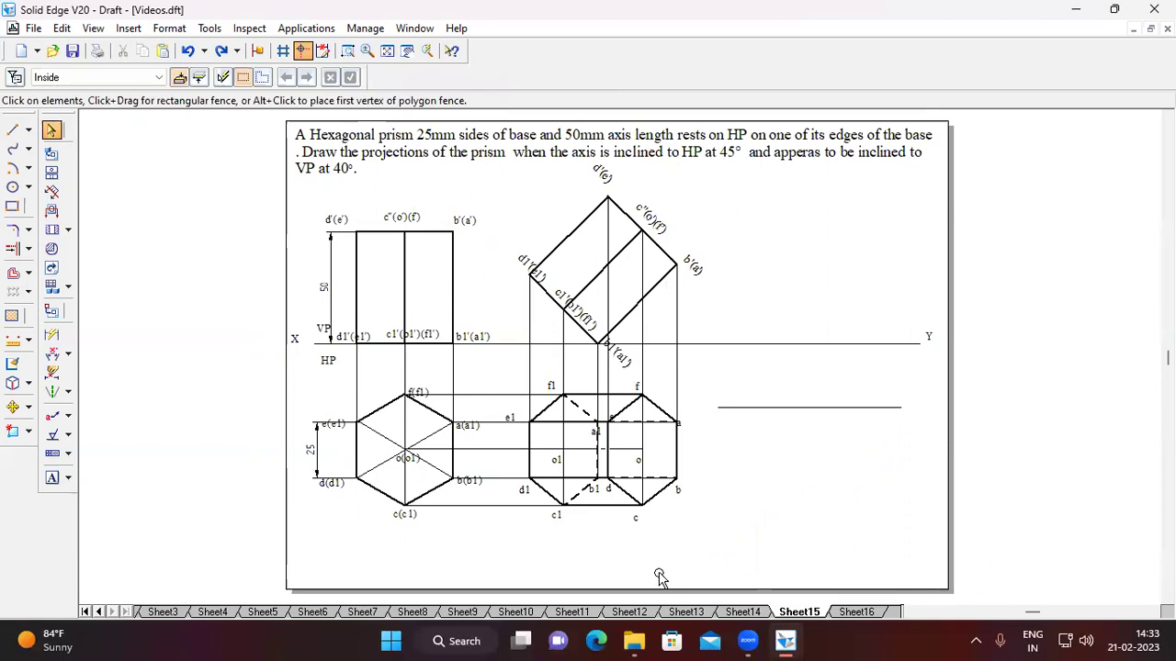
Step: Draw an inclined line from the reference line's right end down and left toward the sheet's lower edge
{"action": "left_click", "coordinate": [13, 129]}
{"action": "left_click", "coordinate": [901, 408]}
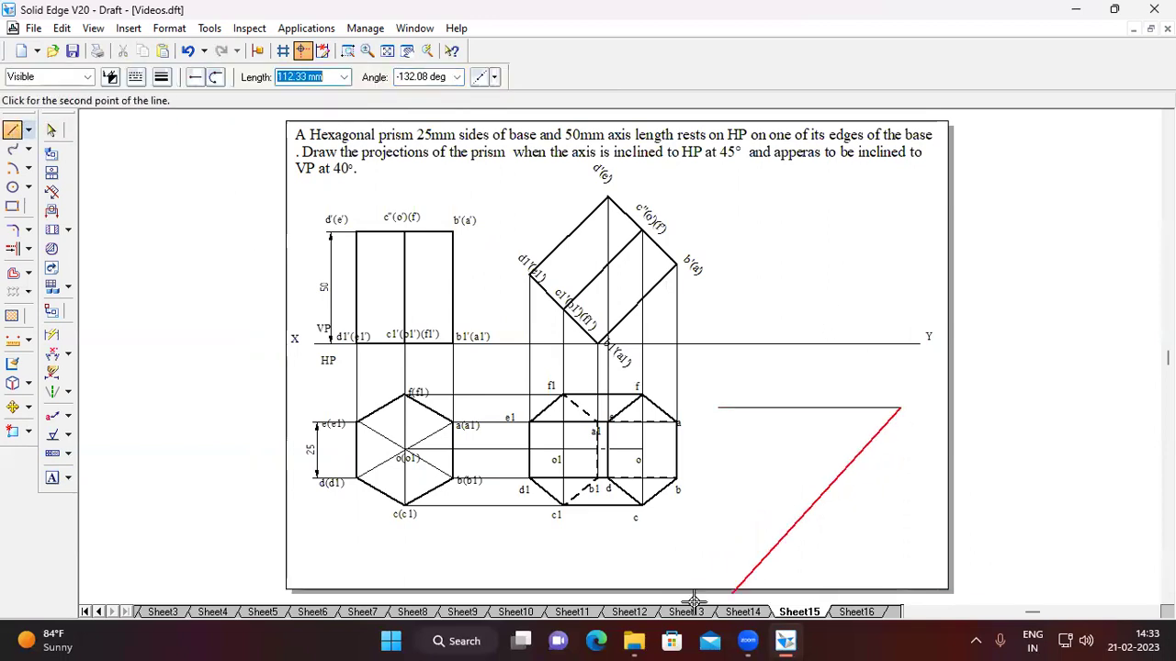
{"action": "left_click", "coordinate": [646, 569]}
{"action": "right_click", "coordinate": [782, 553]}
Step: Dimension the angle between the horizontal reference line and the inclined line and set it to 40°
{"action": "left_click", "coordinate": [68, 354]}
{"action": "left_click", "coordinate": [119, 374]}
{"action": "left_click", "coordinate": [867, 428]}
{"action": "left_click", "coordinate": [866, 409]}
{"action": "left_click", "coordinate": [859, 420]}
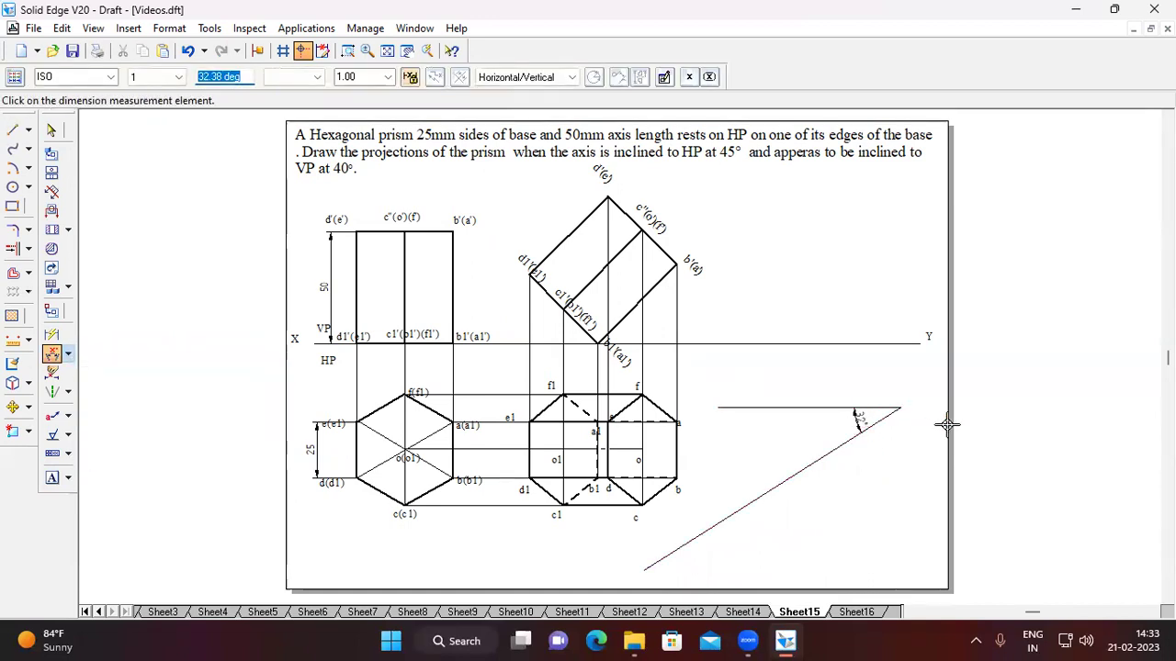
{"action": "type", "text": "40"}
{"action": "key", "text": "Return"}
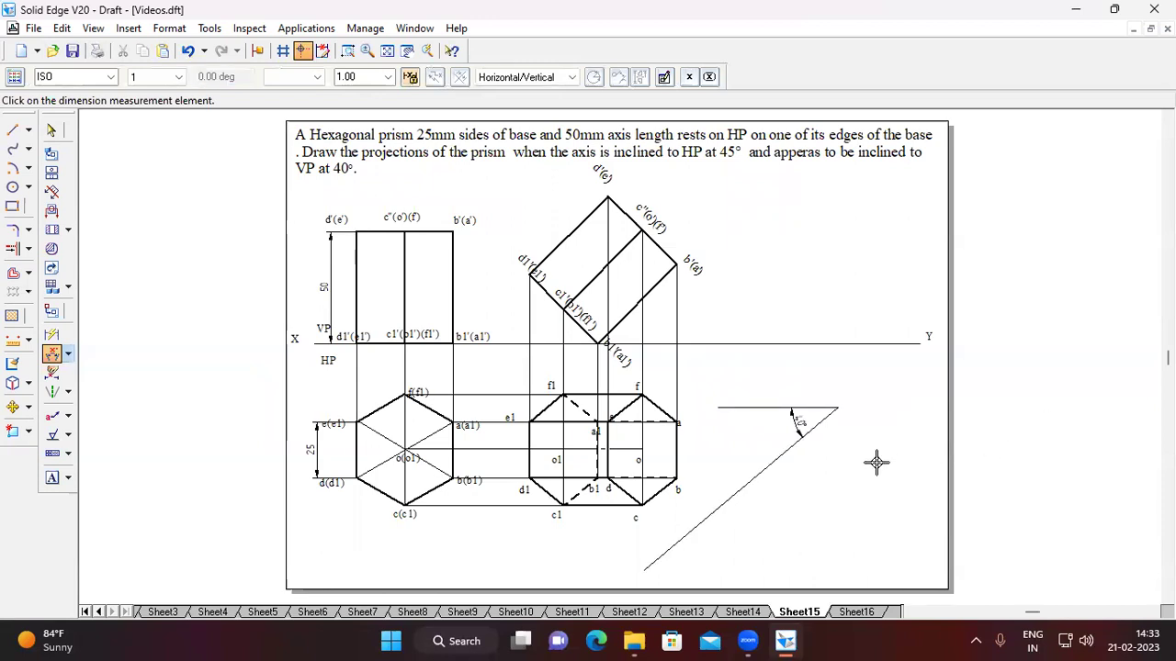
Step: Move the two construction lines and their 40° dimension horizontally to the right, toward the sheet's edge, without copying them
{"action": "left_click", "coordinate": [51, 131]}
{"action": "left_click_drag", "start_coordinate": [889, 564], "coordinate": [705, 367]}
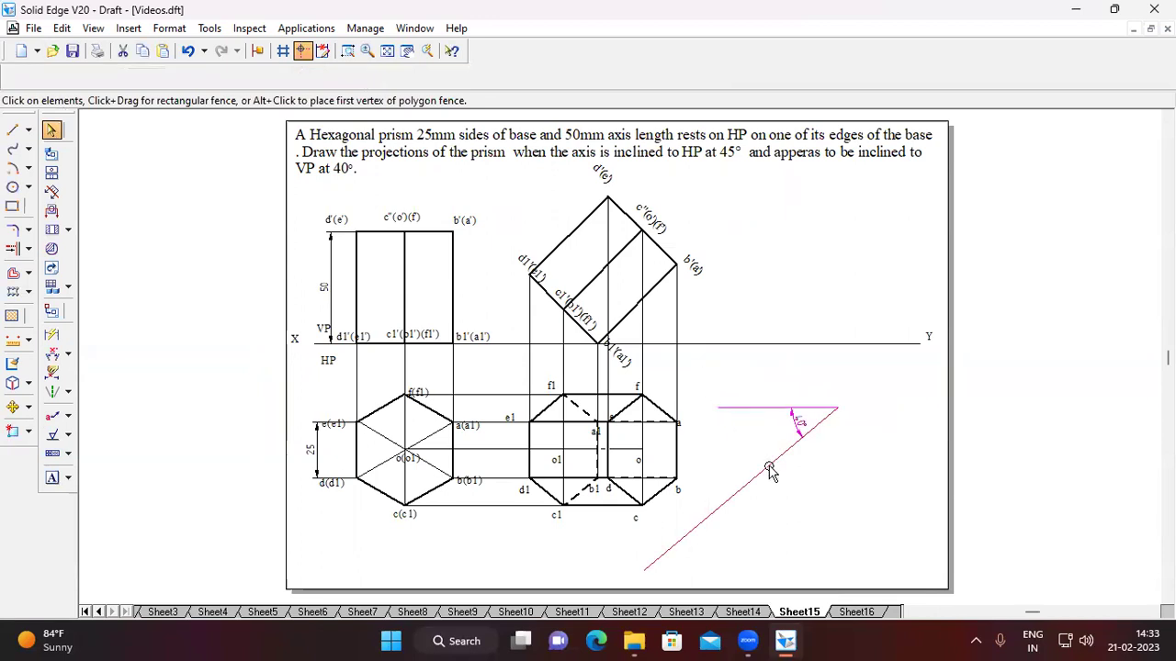
{"action": "left_click", "coordinate": [27, 406]}
{"action": "left_click", "coordinate": [64, 406]}
{"action": "left_click", "coordinate": [15, 78]}
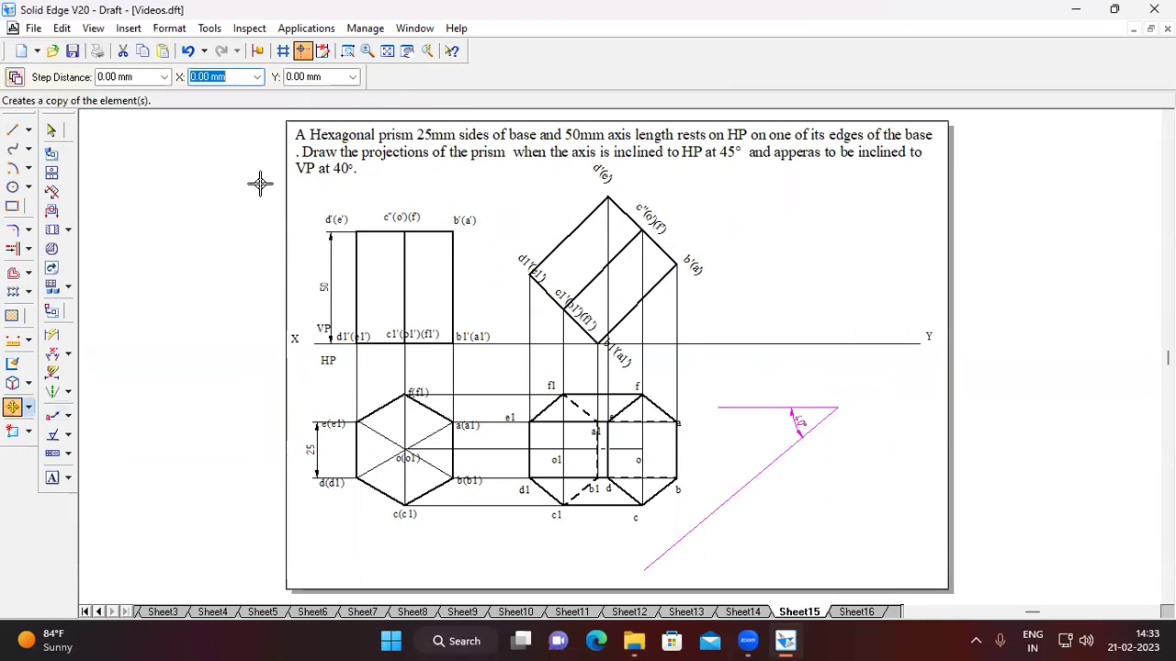
{"action": "left_click", "coordinate": [837, 407]}
{"action": "left_click", "coordinate": [897, 407]}
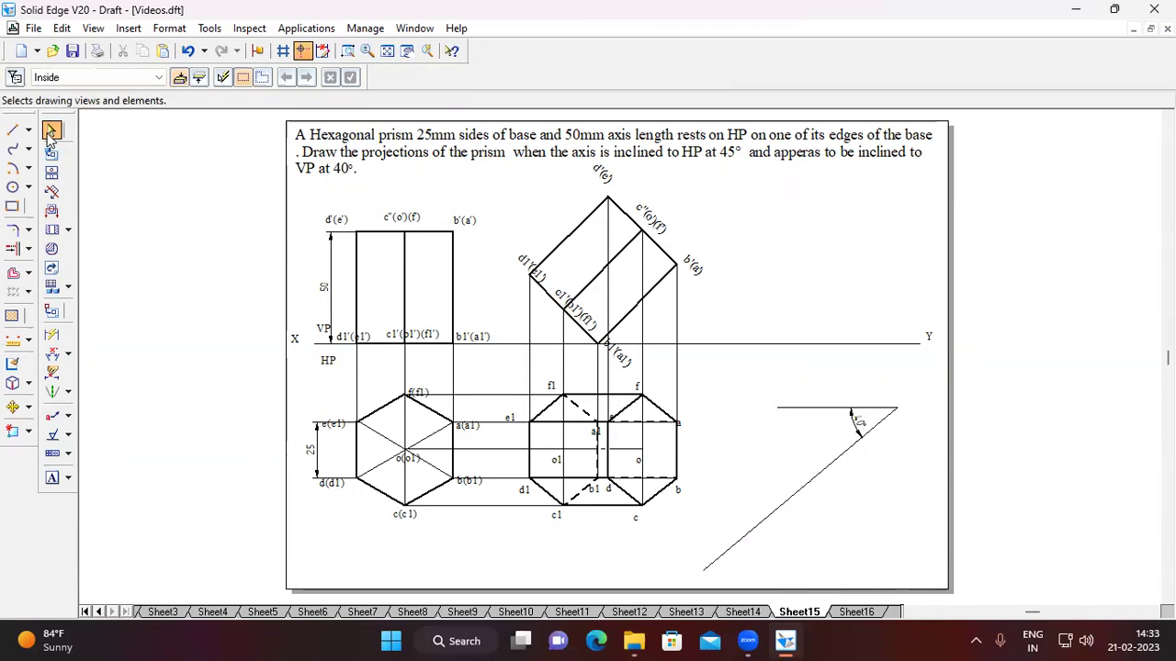
Step: Copy the second top view with its labels about 92 mm horizontally so its axis end o lands on the 40° inclined line
{"action": "left_click_drag", "start_coordinate": [700, 528], "coordinate": [500, 377]}
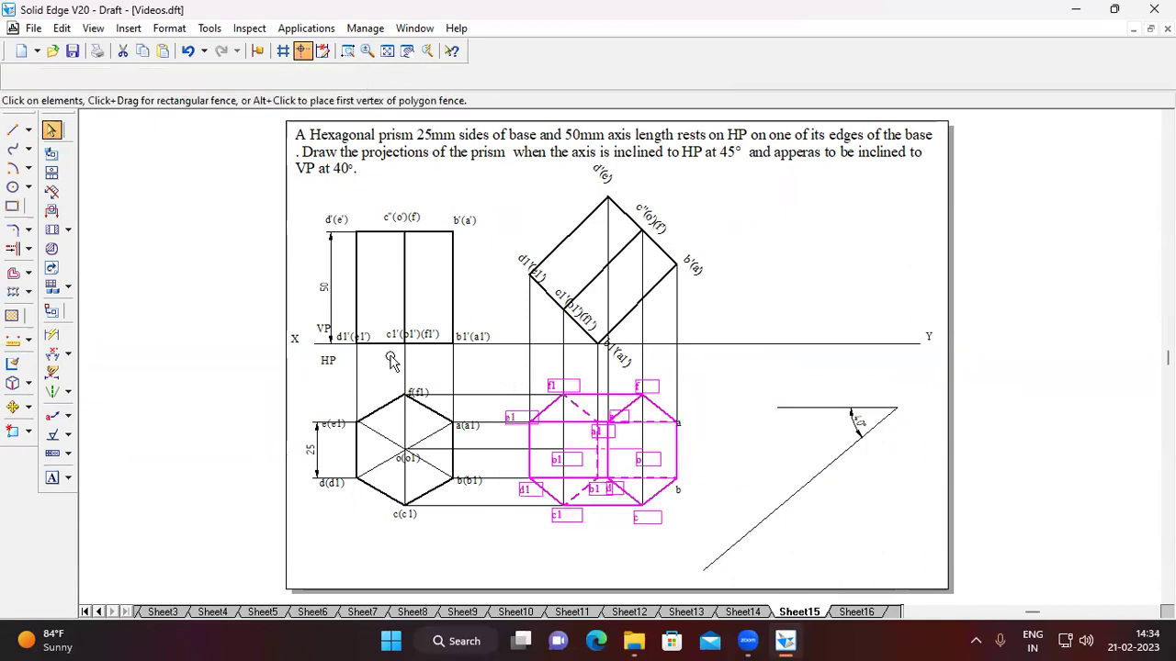
{"action": "left_click", "coordinate": [29, 407]}
{"action": "left_click", "coordinate": [60, 410]}
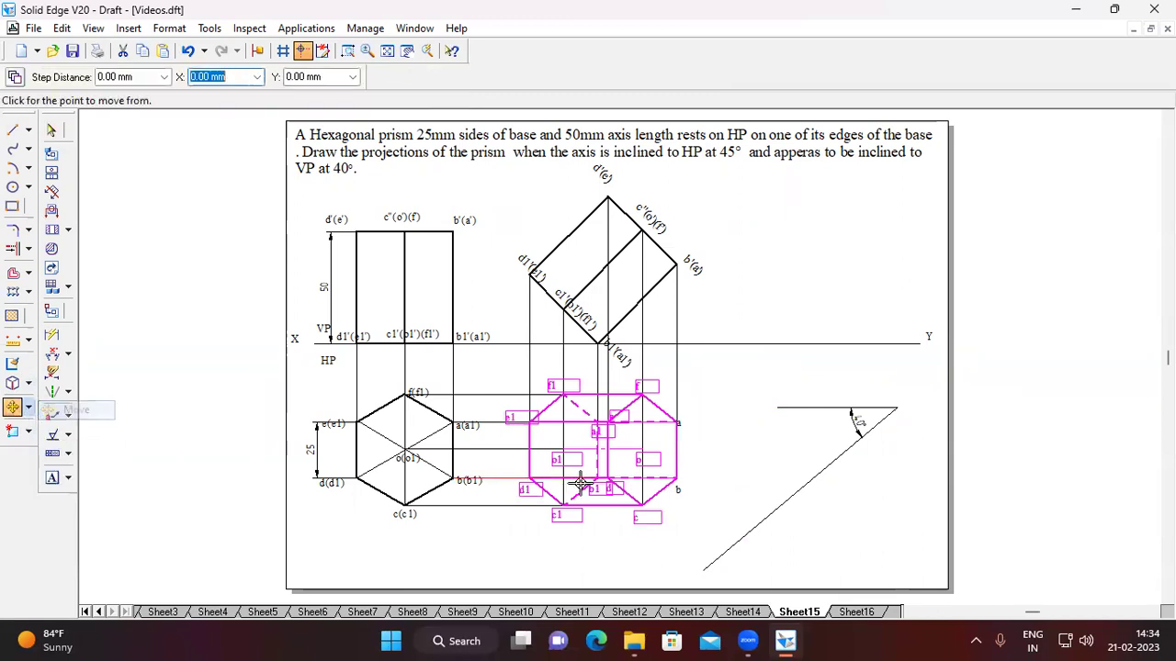
{"action": "left_click", "coordinate": [643, 454]}
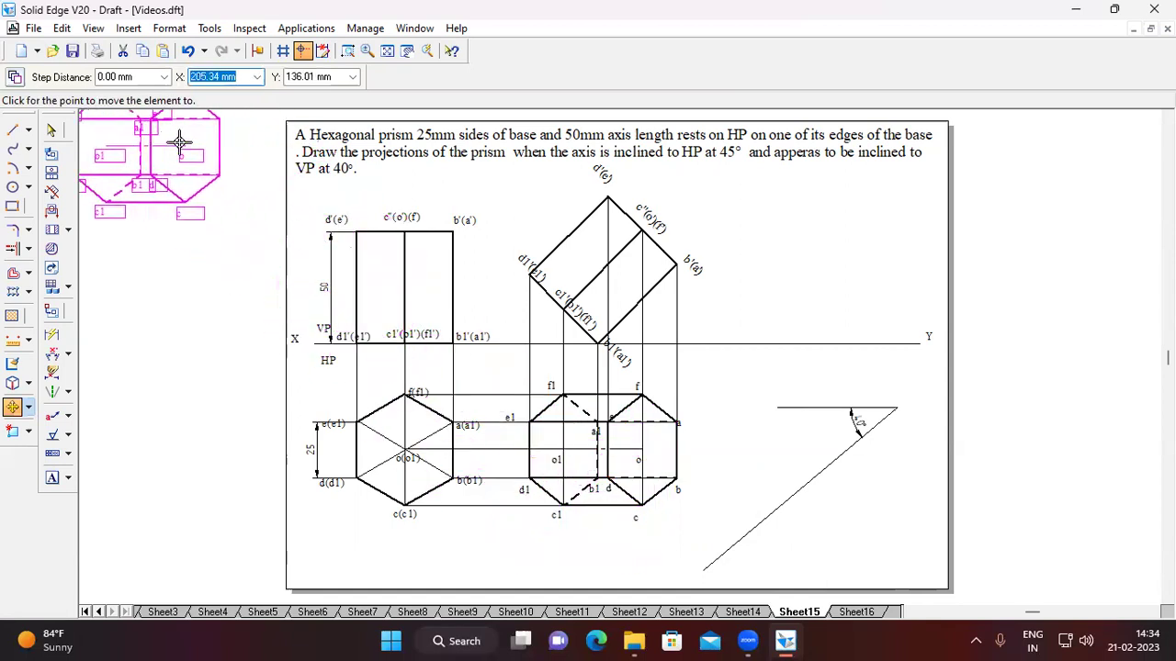
{"action": "left_click", "coordinate": [14, 78]}
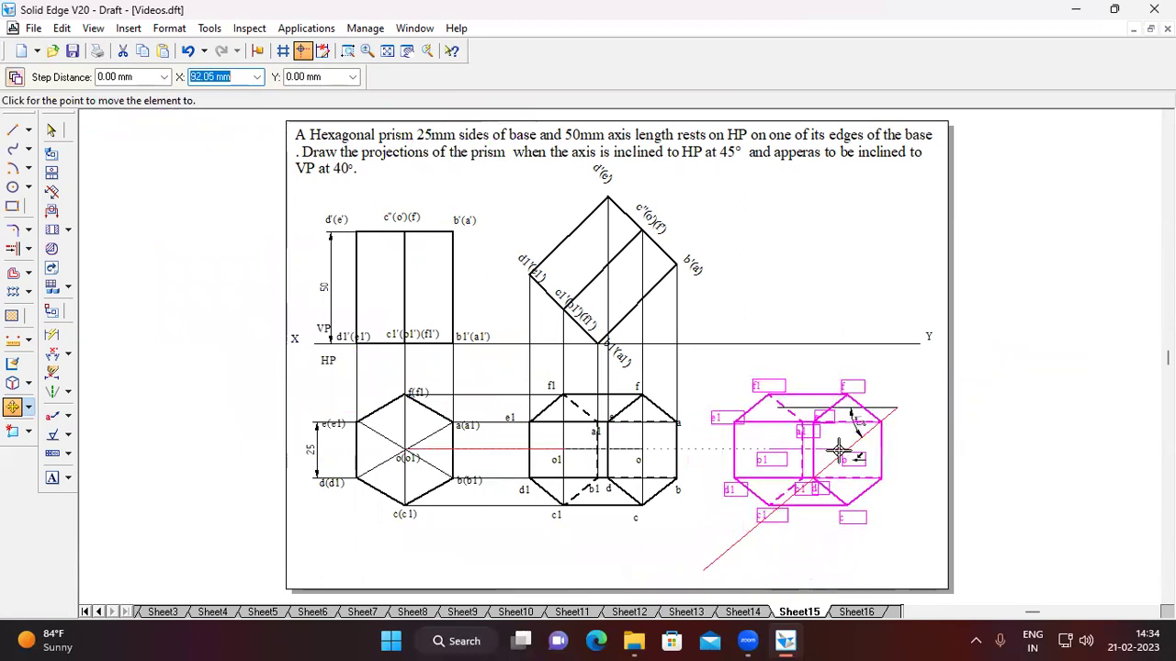
{"action": "left_click", "coordinate": [837, 450]}
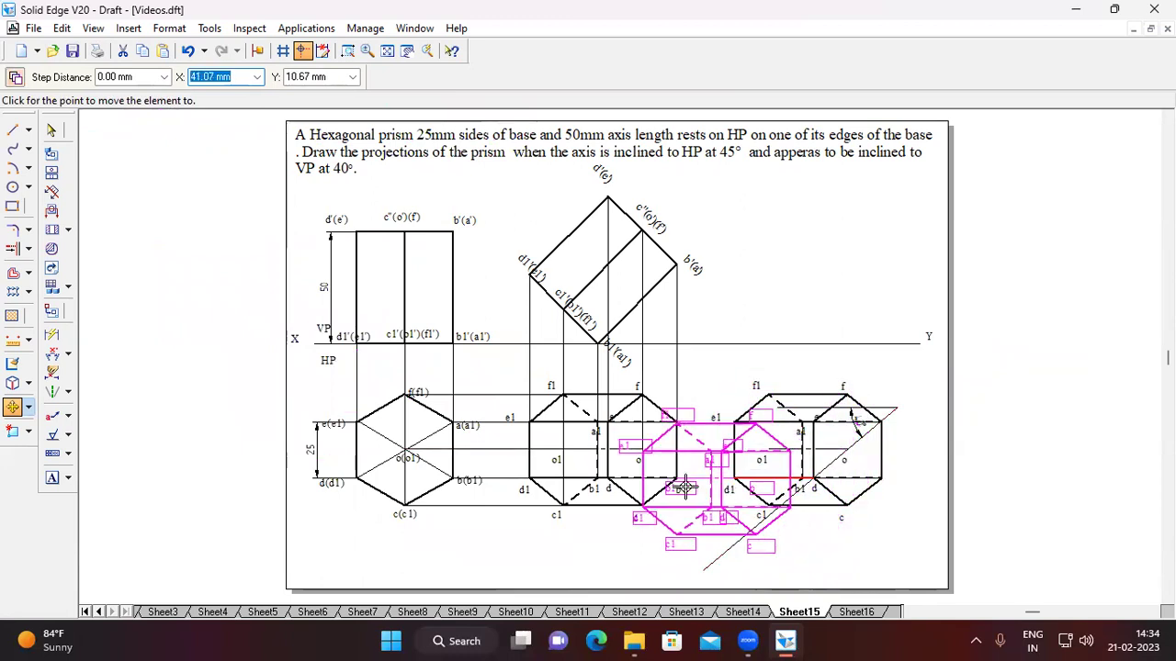
Step: Rotate the copied top view 40° about point o, without keeping a copy, so its axis lies along the inclined line
{"action": "left_click", "coordinate": [29, 411]}
{"action": "left_click", "coordinate": [64, 426]}
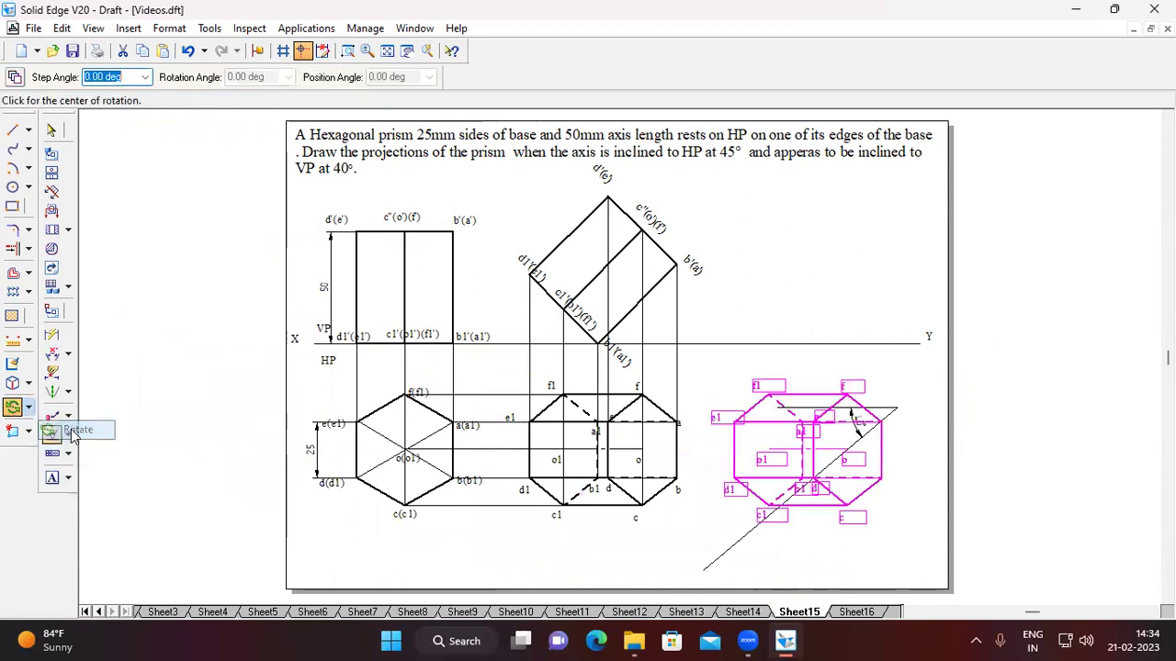
{"action": "left_click", "coordinate": [845, 448]}
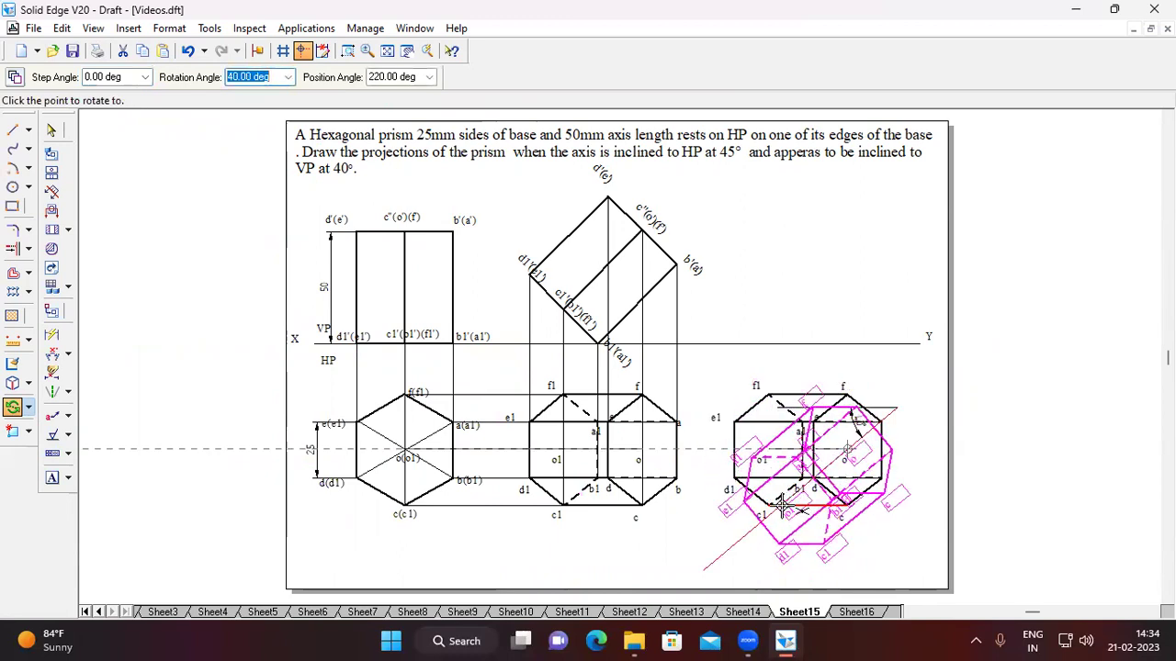
{"action": "key", "text": "Return"}
{"action": "key", "text": "Escape"}
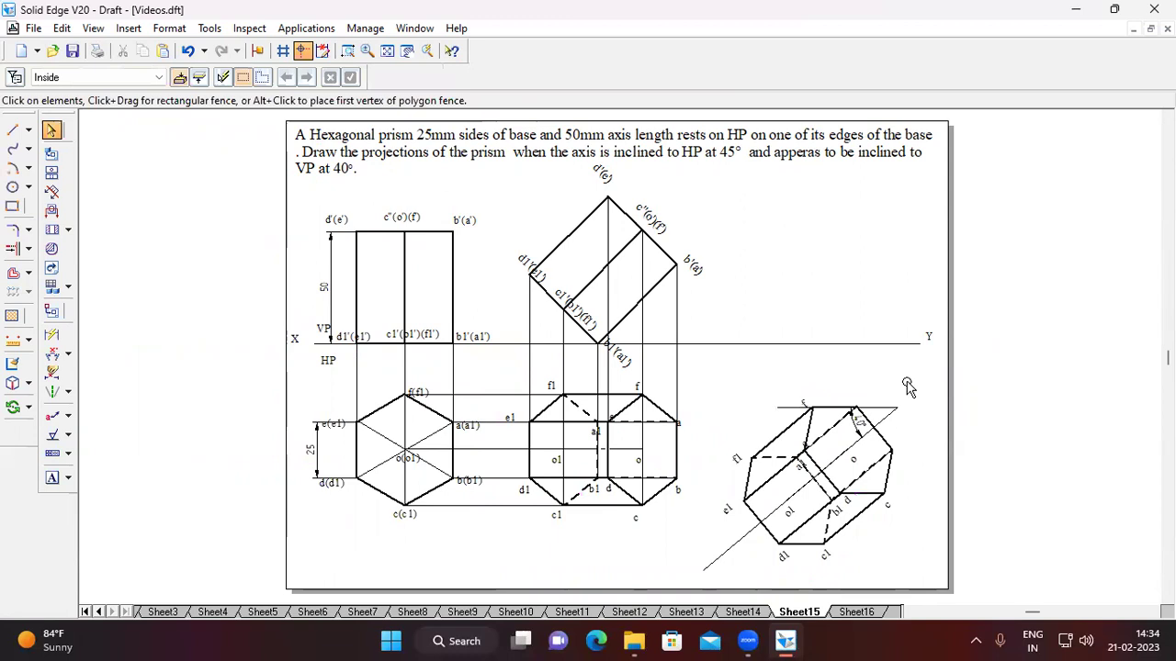
Step: Project point a of the rotated top view up to the level of b'(a') in the tilted front view and label the intersection a'
{"action": "left_click", "coordinate": [348, 50]}
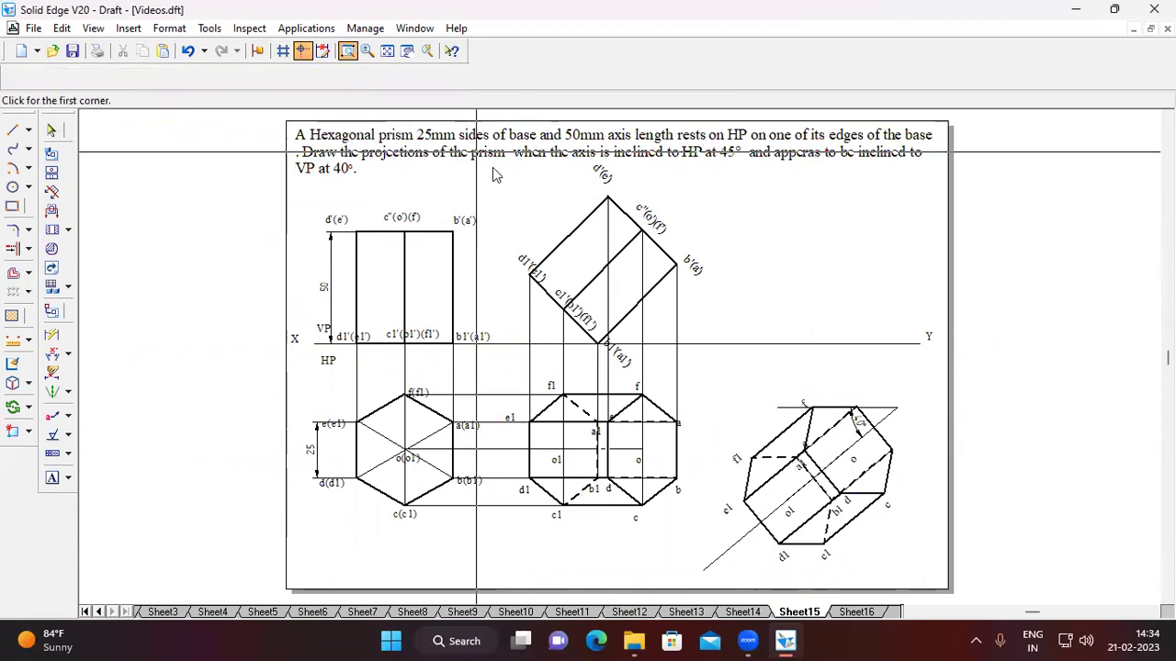
{"action": "left_click_drag", "start_coordinate": [498, 161], "coordinate": [840, 425]}
{"action": "left_click_drag", "start_coordinate": [926, 569], "coordinate": [946, 590]}
{"action": "key", "text": "Escape"}
{"action": "left_click", "coordinate": [13, 131]}
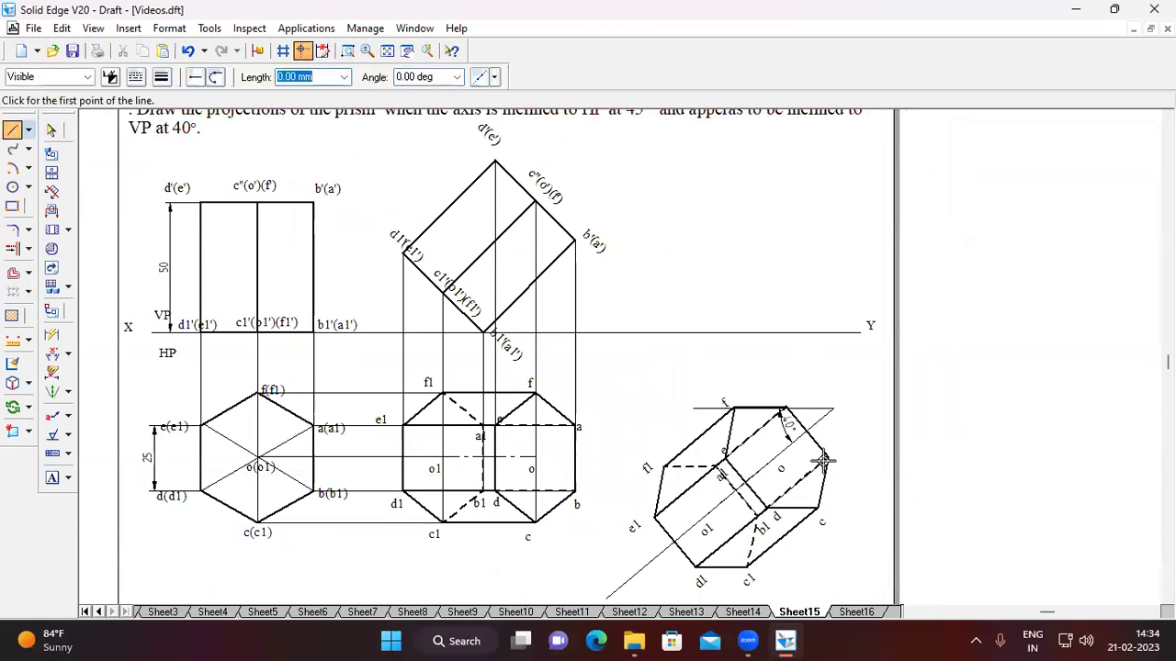
{"action": "left_click", "coordinate": [786, 405]}
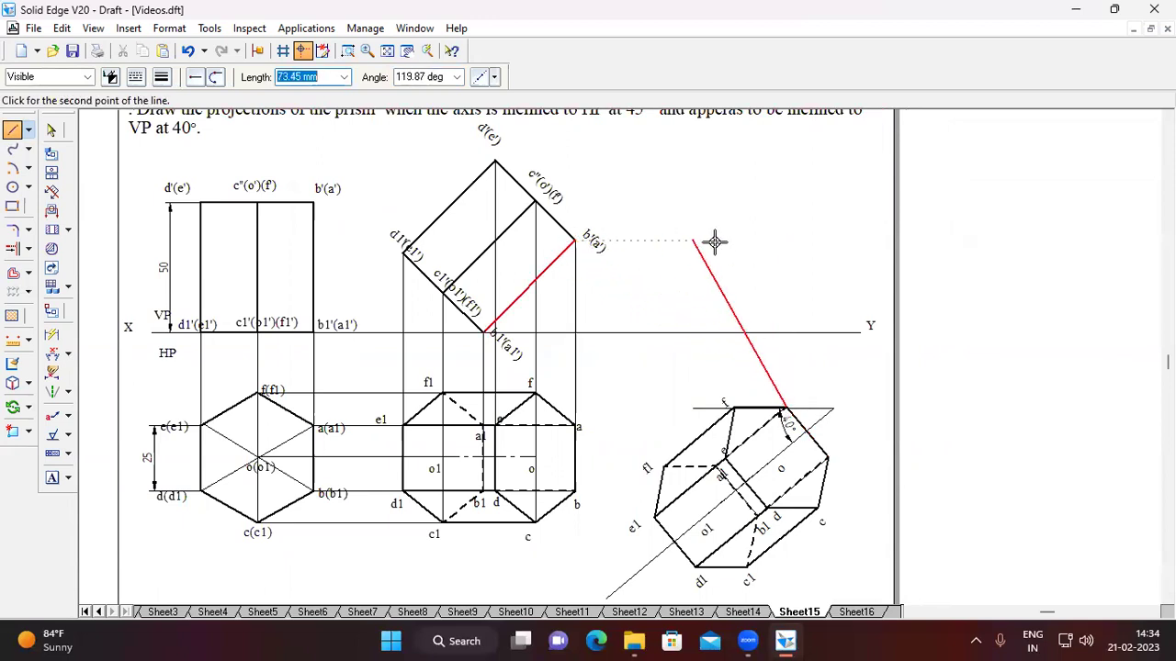
{"action": "left_click", "coordinate": [787, 242]}
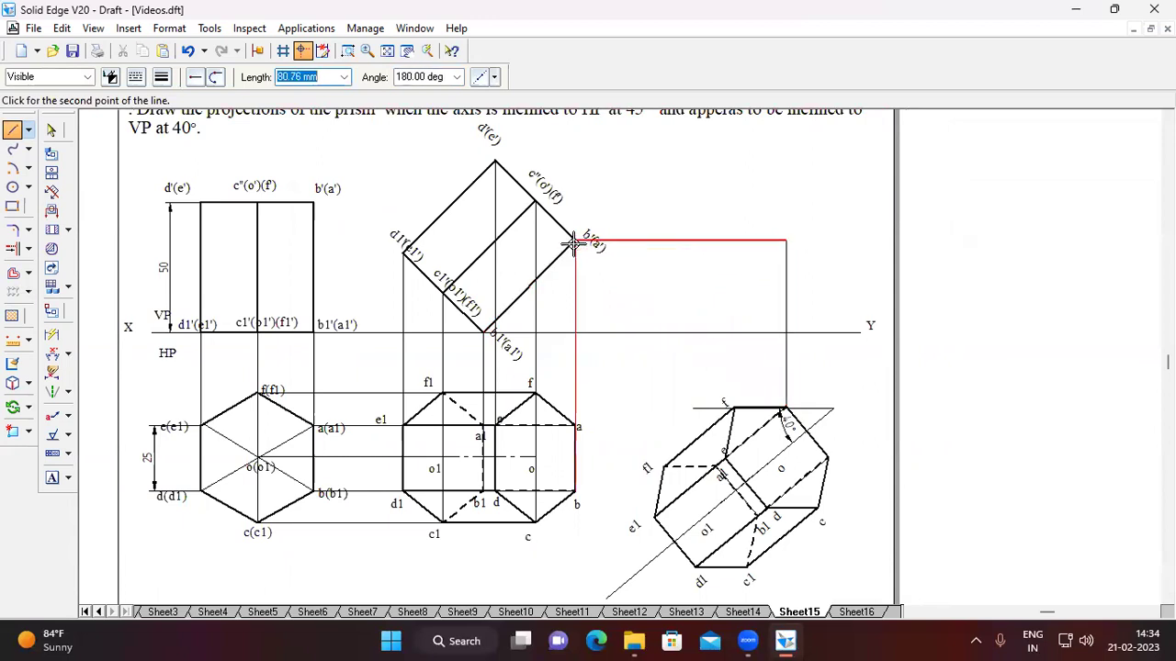
{"action": "left_click", "coordinate": [592, 240]}
{"action": "left_click", "coordinate": [52, 478]}
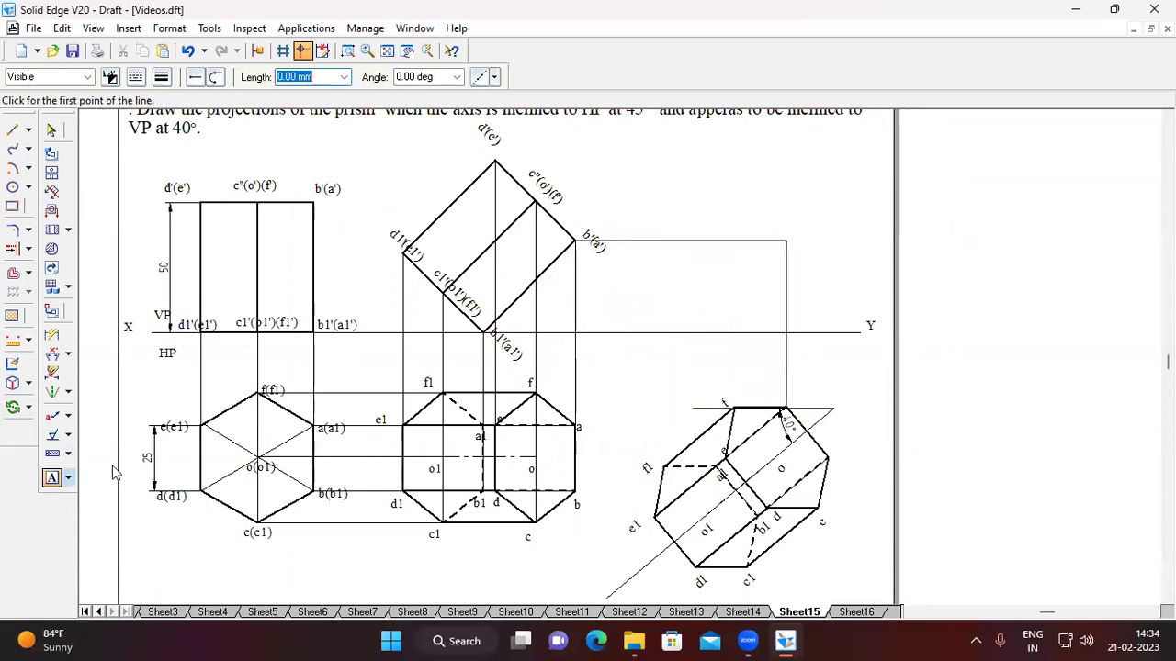
{"action": "left_click", "coordinate": [805, 242]}
{"action": "type", "text": "a'"}
{"action": "left_click", "coordinate": [840, 269]}
Step: Project point b of the rotated top view up to the level of a', extend the horizontal projector to it, and label it b'
{"action": "left_click", "coordinate": [13, 129]}
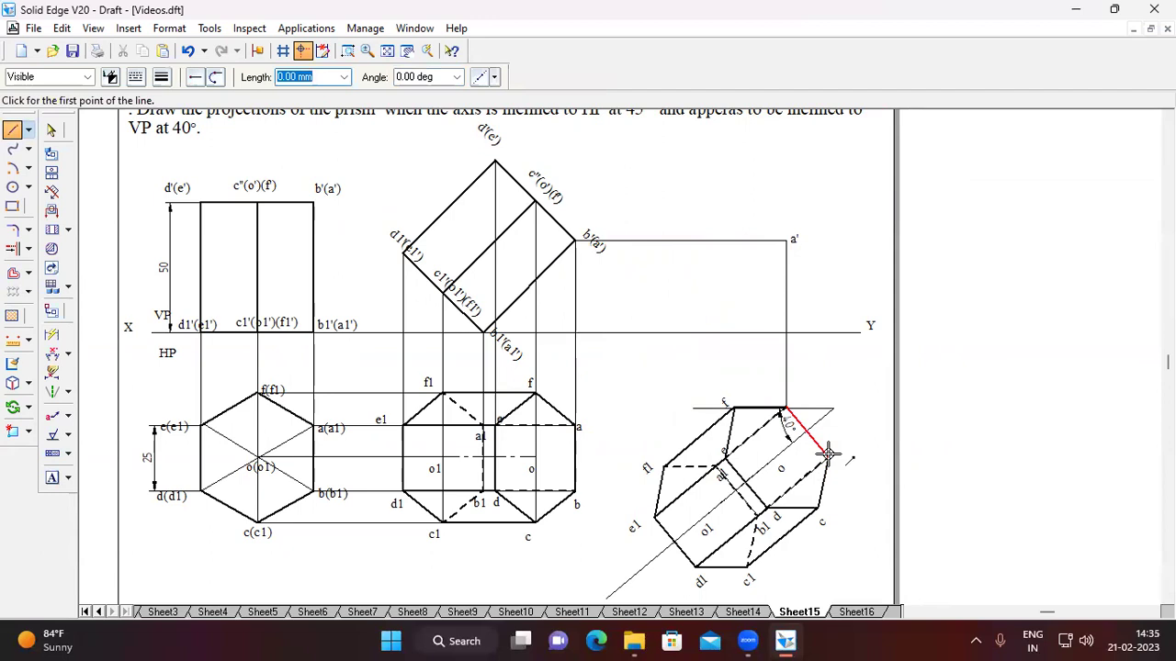
{"action": "left_click", "coordinate": [828, 456]}
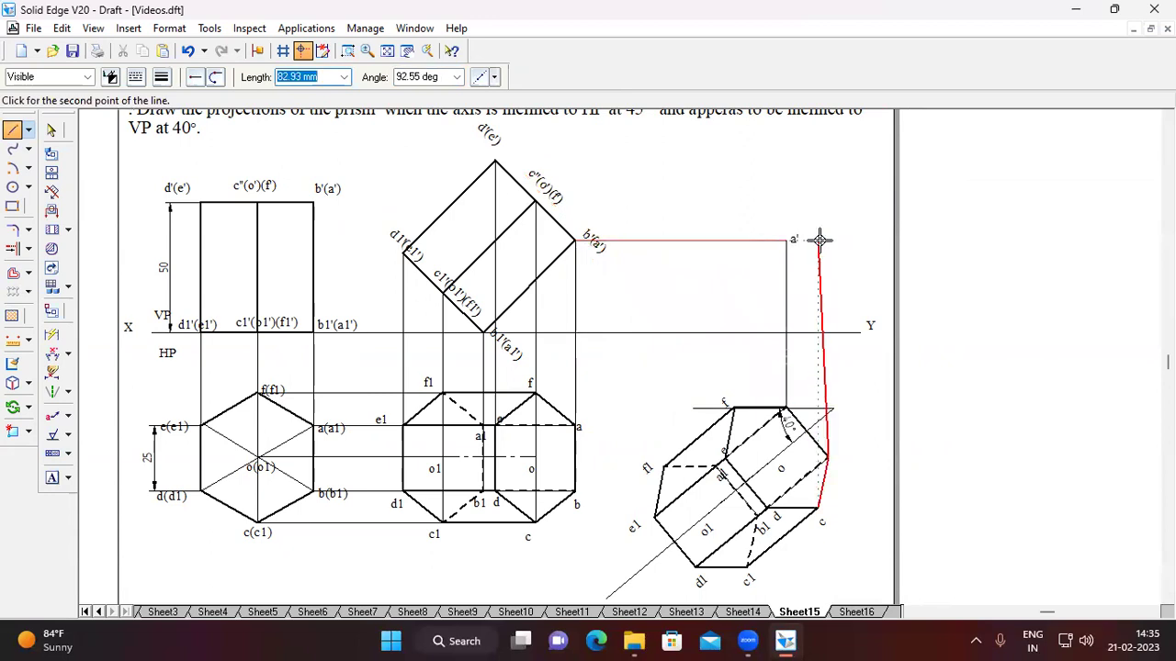
{"action": "left_click", "coordinate": [827, 242]}
{"action": "left_click", "coordinate": [787, 242]}
{"action": "key", "text": "Escape"}
{"action": "left_click", "coordinate": [52, 479]}
{"action": "left_click_drag", "start_coordinate": [835, 231], "coordinate": [867, 256]}
{"action": "type", "text": "'"}
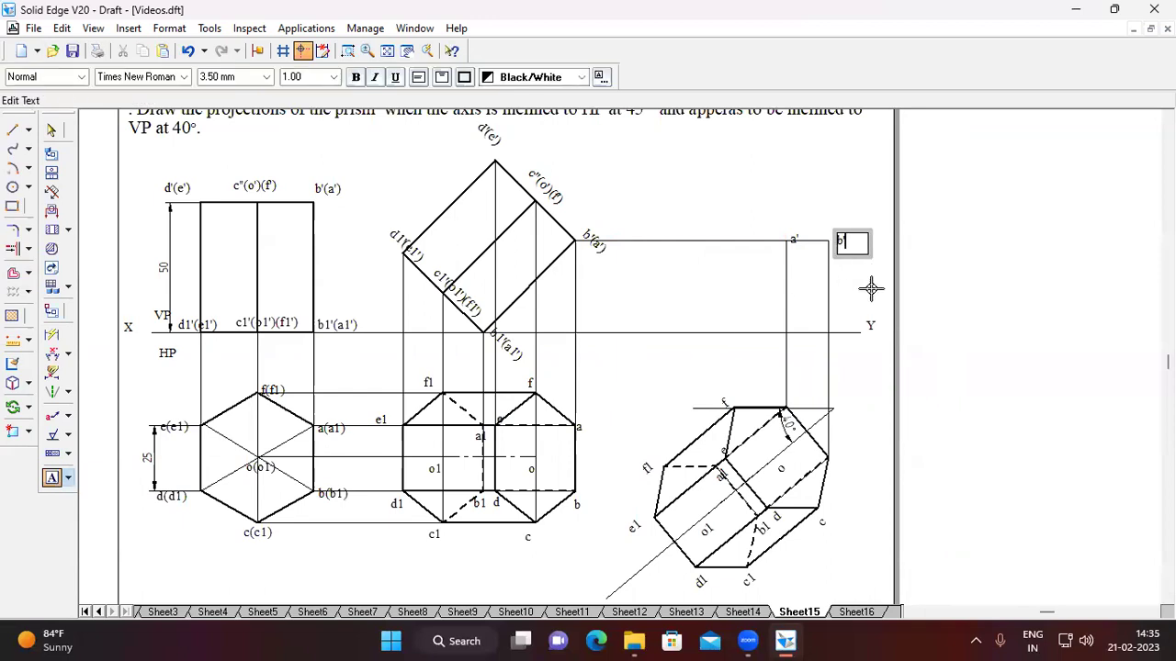
{"action": "left_click", "coordinate": [814, 325]}
Step: Project point c of the rotated top view up to the level of c''(o')(f'), connect it horizontally, and label the intersection c'
{"action": "left_click", "coordinate": [13, 131]}
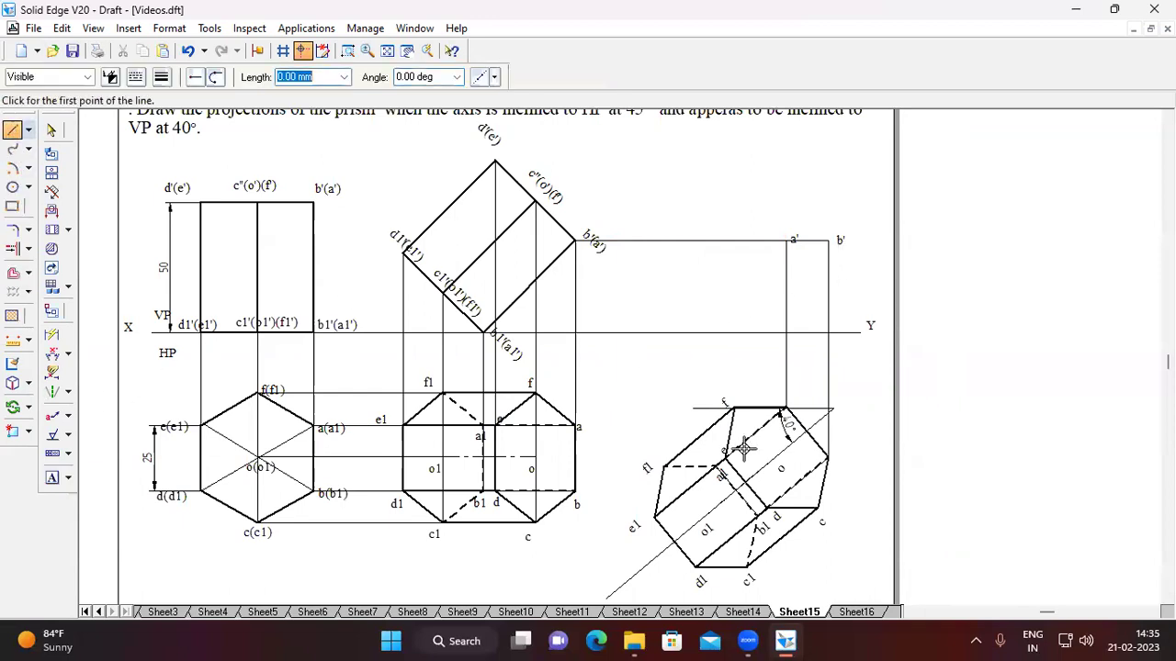
{"action": "left_click", "coordinate": [819, 507]}
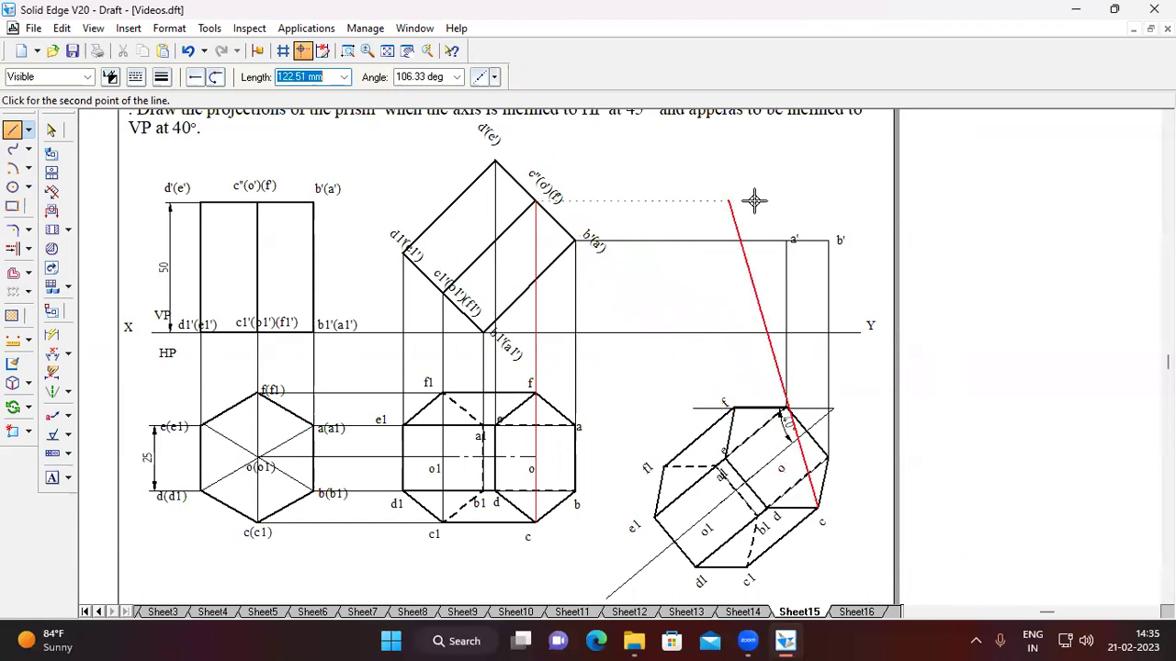
{"action": "left_click", "coordinate": [816, 201]}
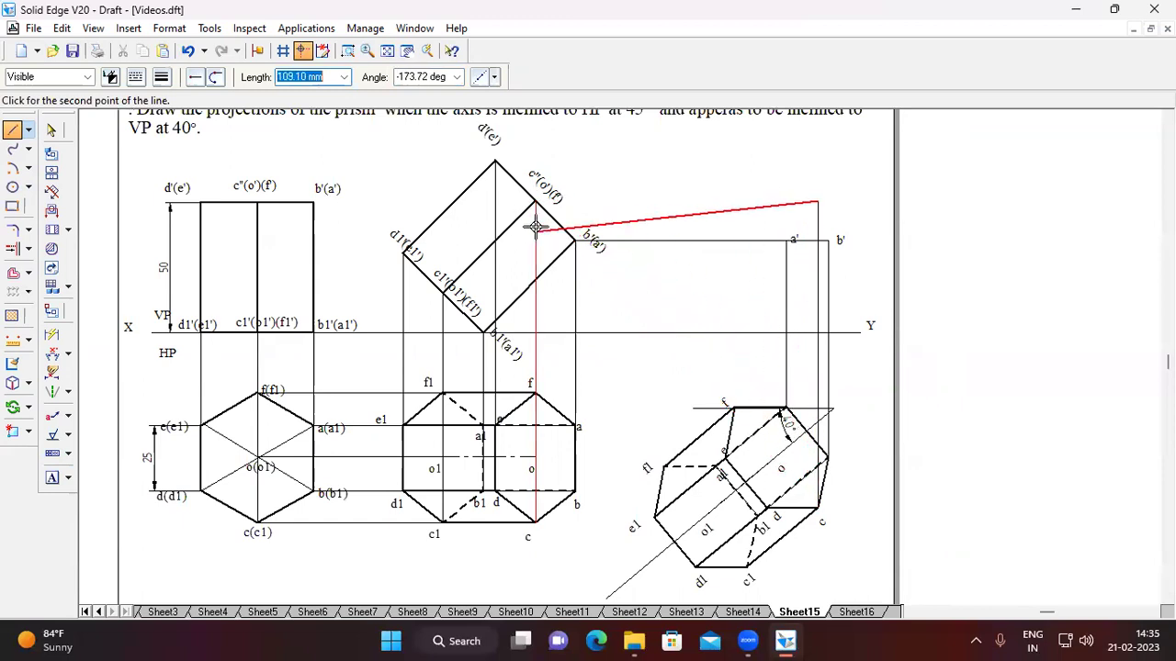
{"action": "left_click", "coordinate": [528, 206]}
{"action": "right_click", "coordinate": [664, 176]}
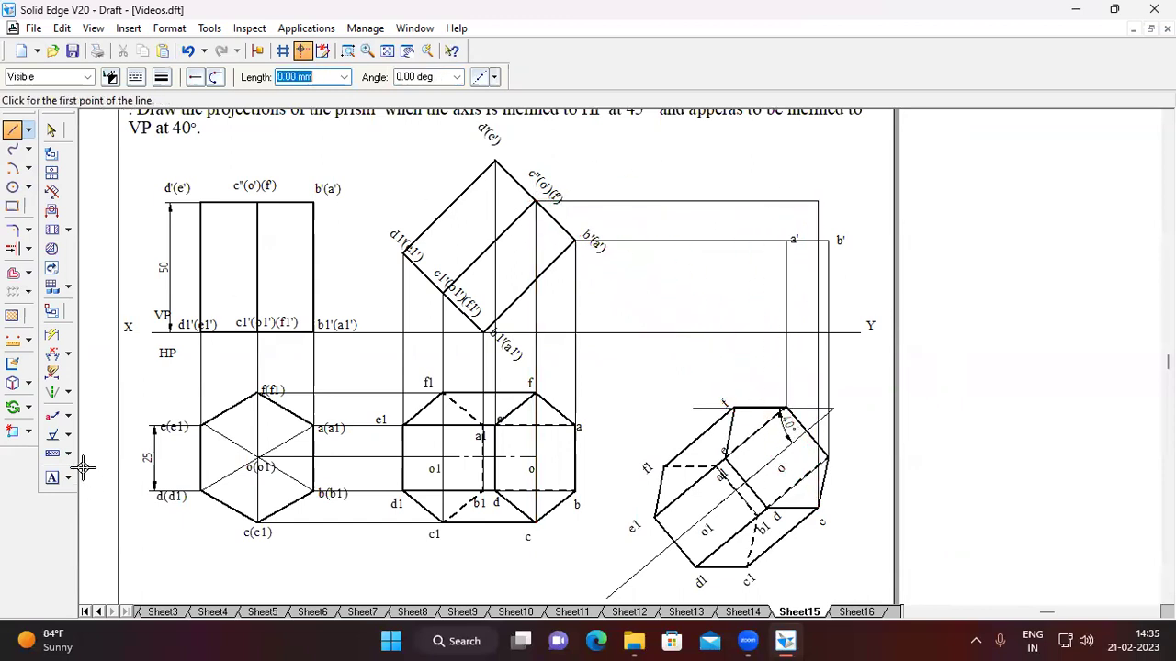
{"action": "left_click", "coordinate": [52, 478]}
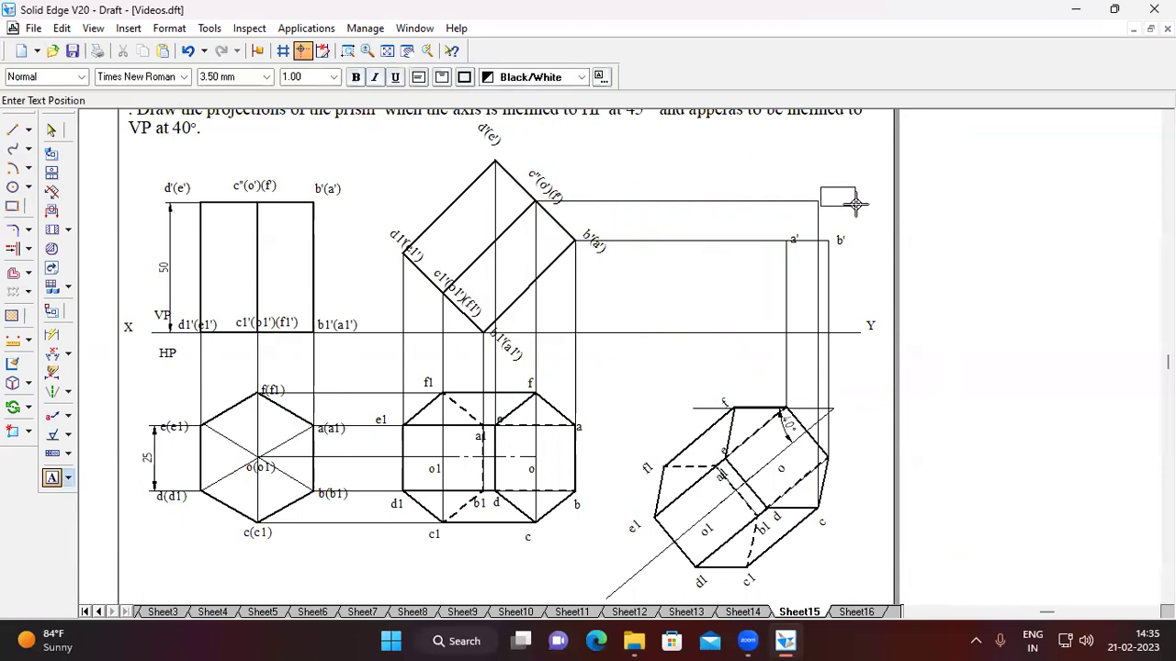
{"action": "left_click", "coordinate": [855, 204]}
{"action": "type", "text": "c'"}
{"action": "key", "text": "Escape"}
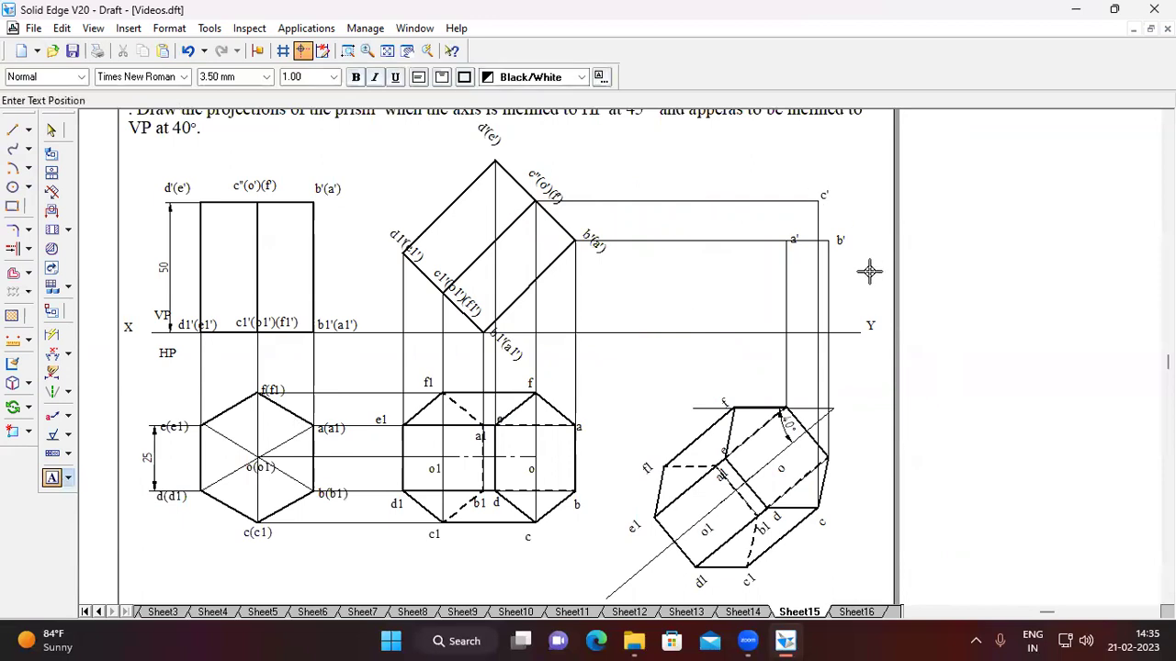
Step: Project point d of the rotated top view up to the level of d'(e'), connect it horizontally, and label the intersection d'
{"action": "left_click", "coordinate": [14, 132]}
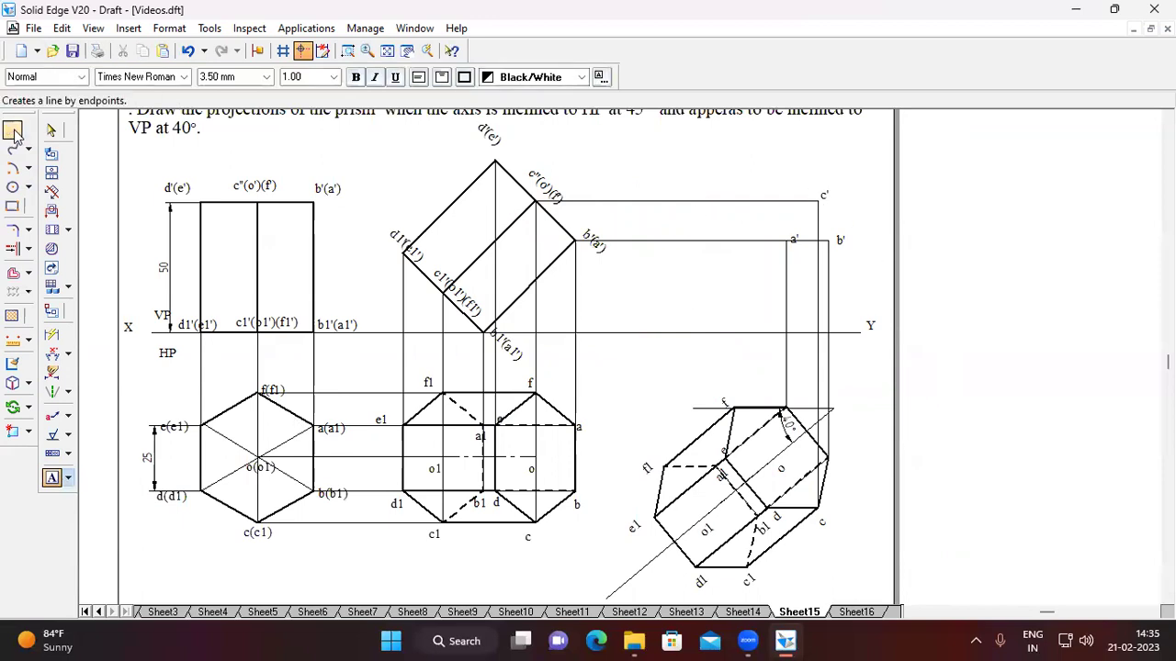
{"action": "left_click", "coordinate": [768, 508]}
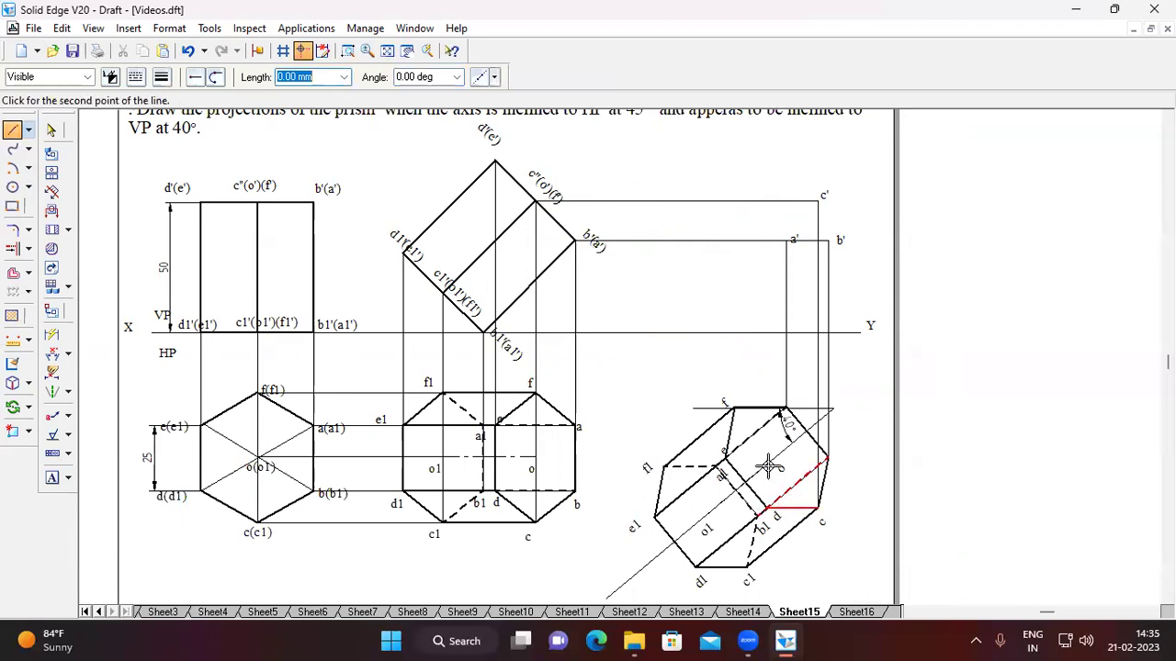
{"action": "left_click", "coordinate": [767, 160]}
{"action": "left_click", "coordinate": [496, 160]}
{"action": "right_click", "coordinate": [570, 143]}
{"action": "left_click", "coordinate": [52, 477]}
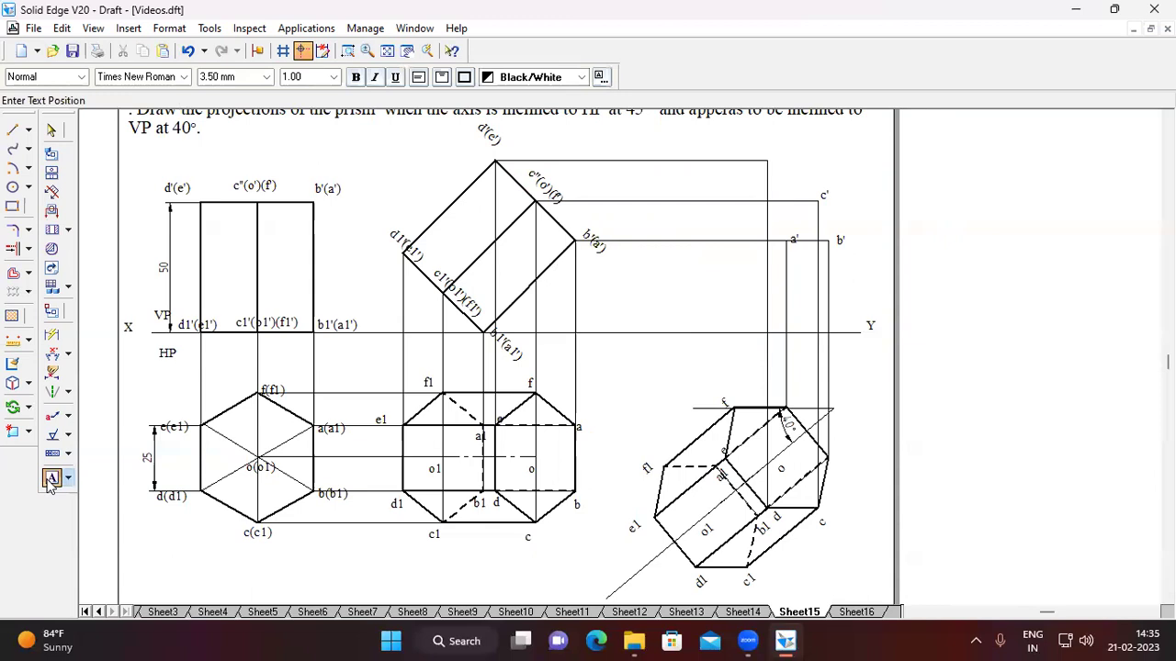
{"action": "left_click_drag", "start_coordinate": [749, 138], "coordinate": [787, 154]}
{"action": "type", "text": "d'"}
{"action": "left_click", "coordinate": [845, 167]}
Step: Project point e of the rotated top view up to the horizontal projector through d' and label the intersection e'
{"action": "left_click", "coordinate": [12, 131]}
{"action": "left_click", "coordinate": [725, 456]}
{"action": "left_click", "coordinate": [725, 161]}
{"action": "left_click", "coordinate": [51, 478]}
{"action": "left_click_drag", "start_coordinate": [713, 138], "coordinate": [745, 154]}
{"action": "type", "text": "e'"}
{"action": "left_click", "coordinate": [837, 168]}
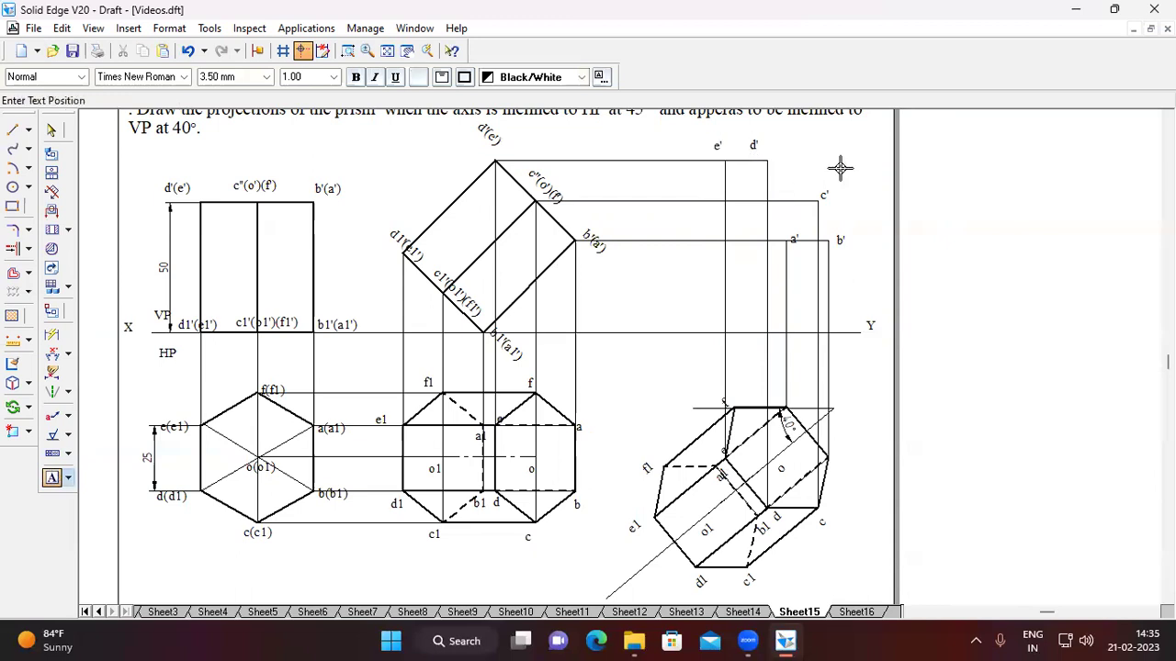
Step: Project point f of the rotated top view up to the horizontal projector through c' and label the intersection f'
{"action": "left_click", "coordinate": [13, 131]}
{"action": "left_click", "coordinate": [734, 407]}
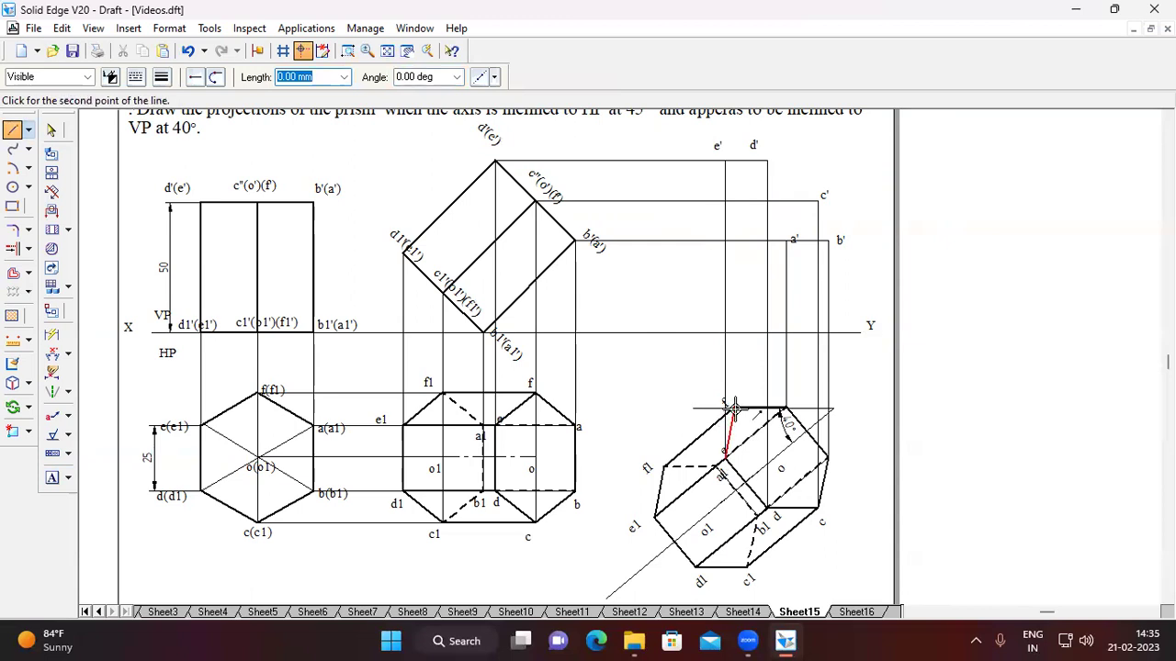
{"action": "left_click", "coordinate": [734, 202]}
{"action": "left_click", "coordinate": [52, 477]}
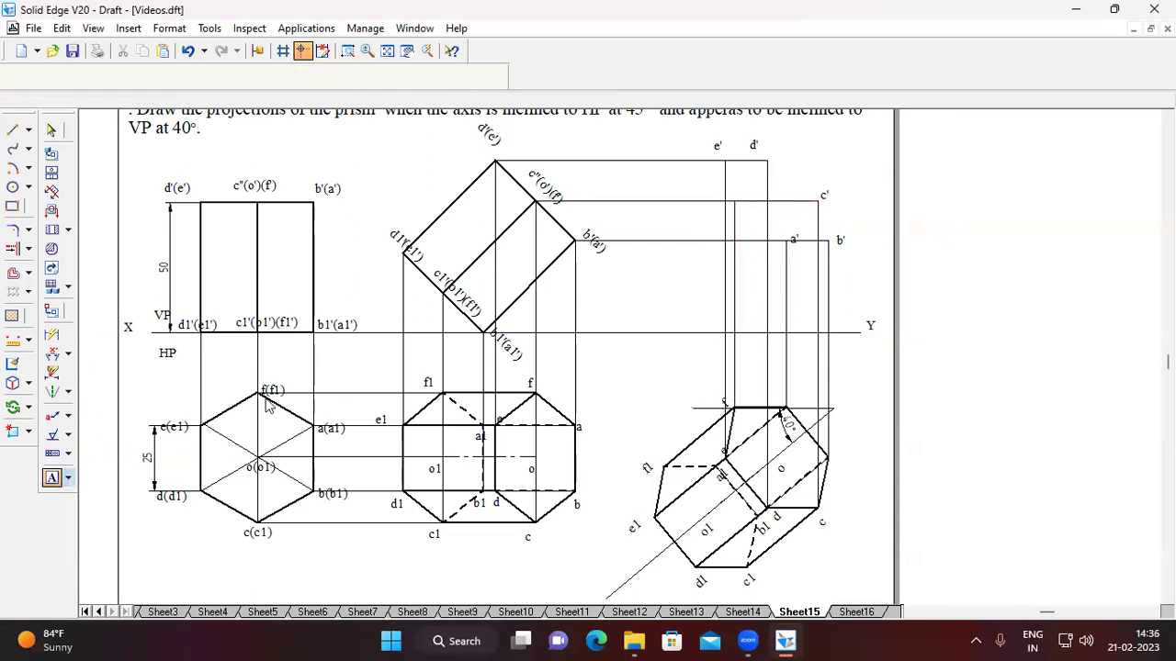
{"action": "left_click", "coordinate": [762, 201]}
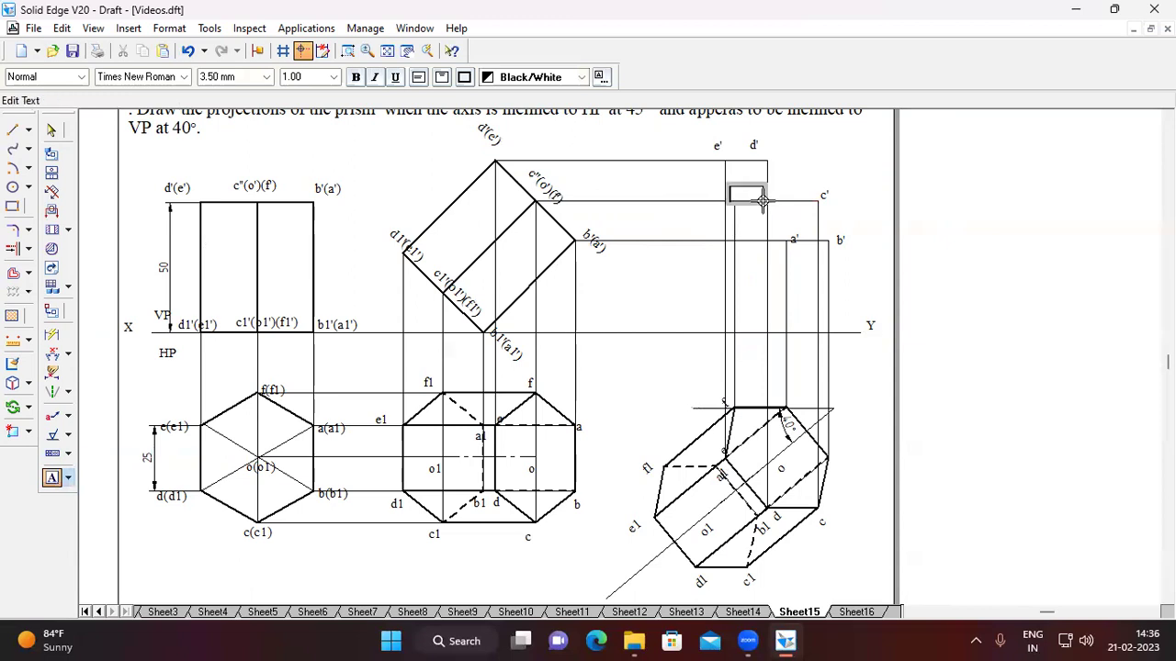
{"action": "left_click", "coordinate": [835, 164]}
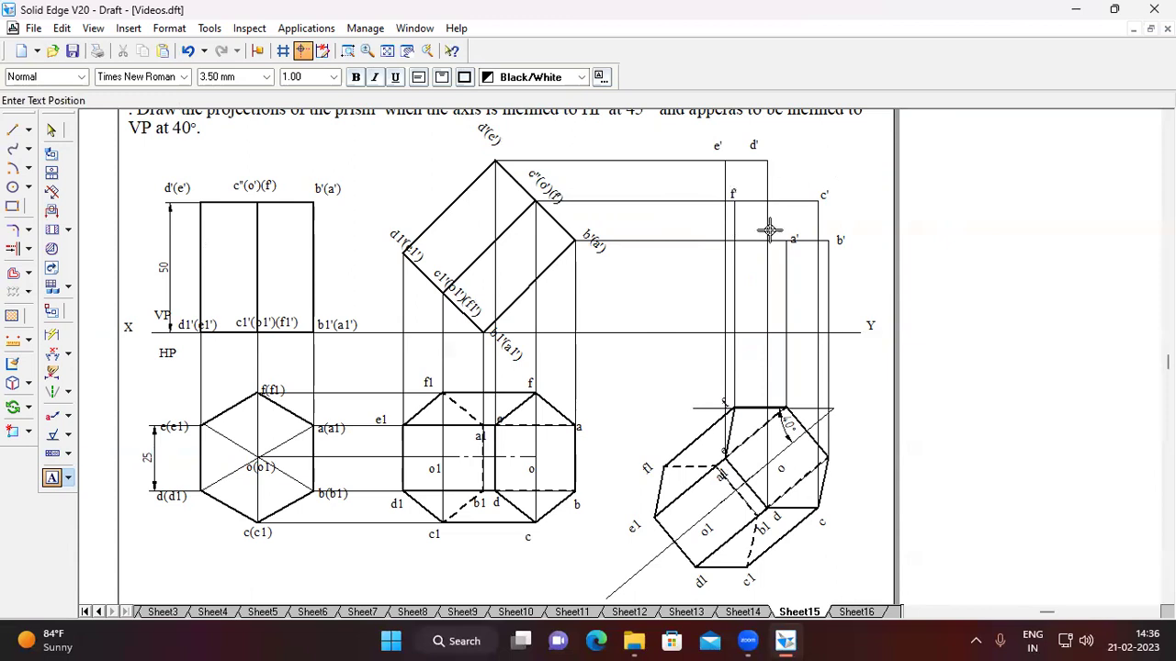
Step: Project point a1 of the rotated top view up to the XY line and label the intersection a1'
{"action": "left_click", "coordinate": [13, 129]}
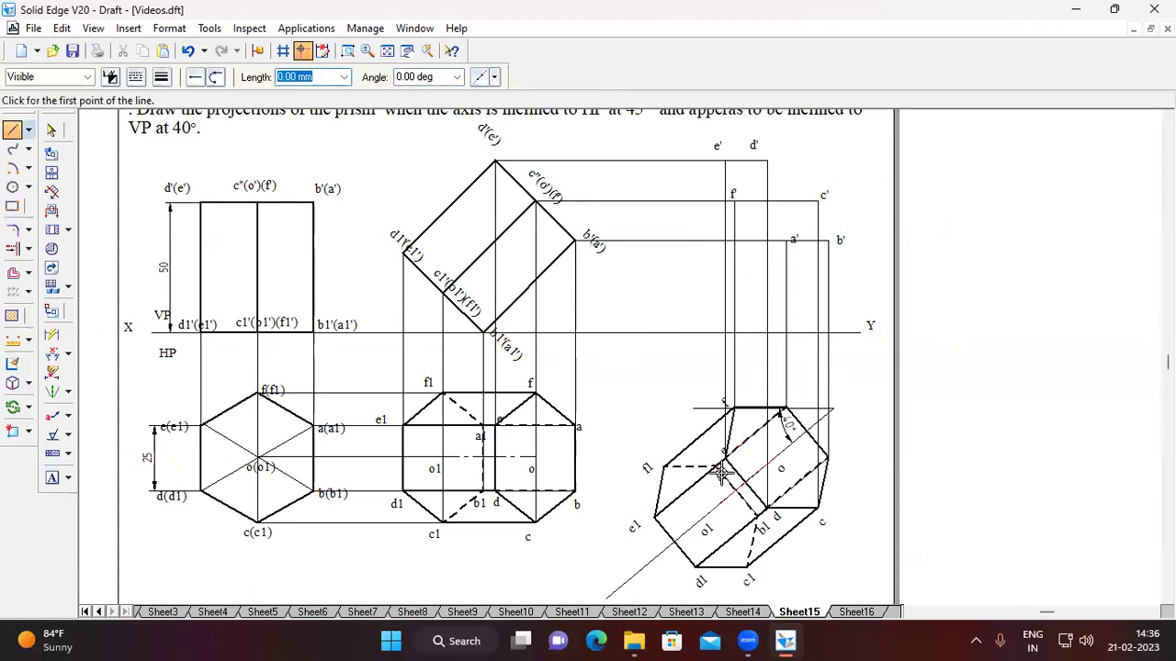
{"action": "left_click", "coordinate": [717, 468]}
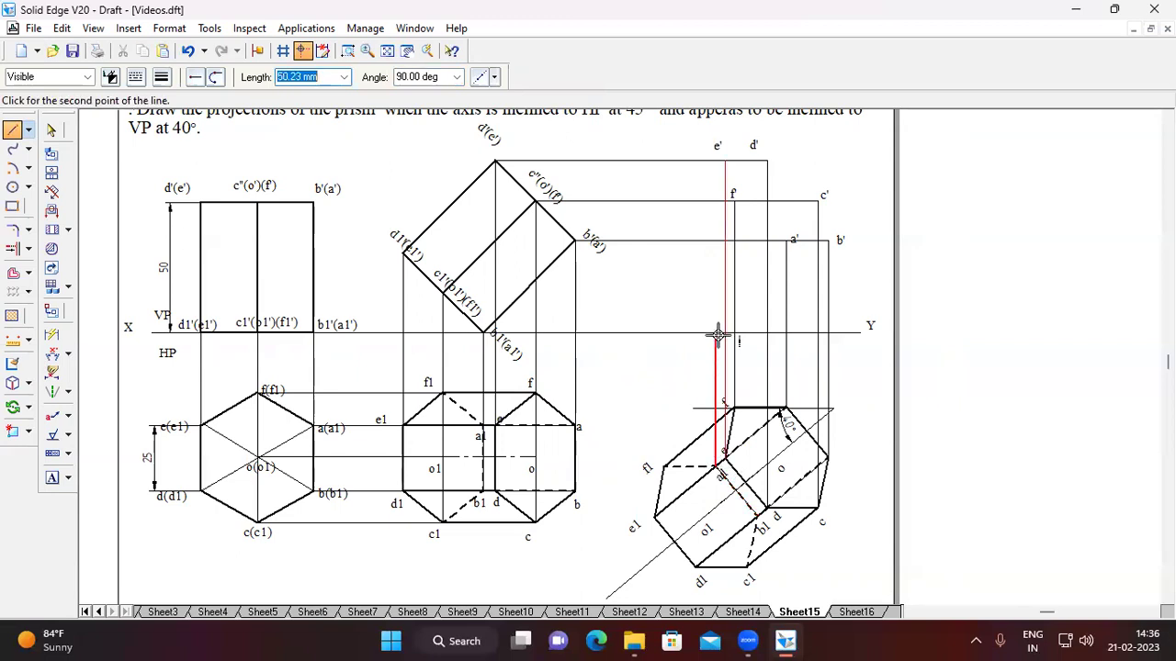
{"action": "left_click", "coordinate": [717, 334]}
{"action": "key", "text": "Escape"}
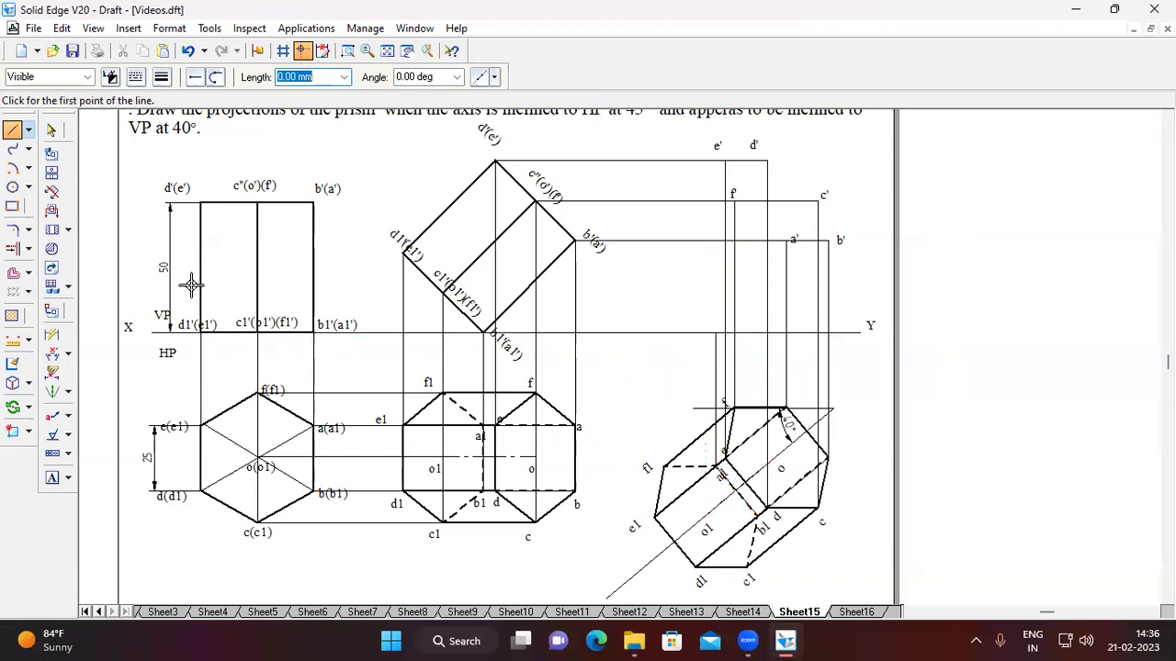
{"action": "left_click", "coordinate": [52, 478]}
{"action": "left_click_drag", "start_coordinate": [705, 312], "coordinate": [746, 332]}
{"action": "type", "text": "a1'"}
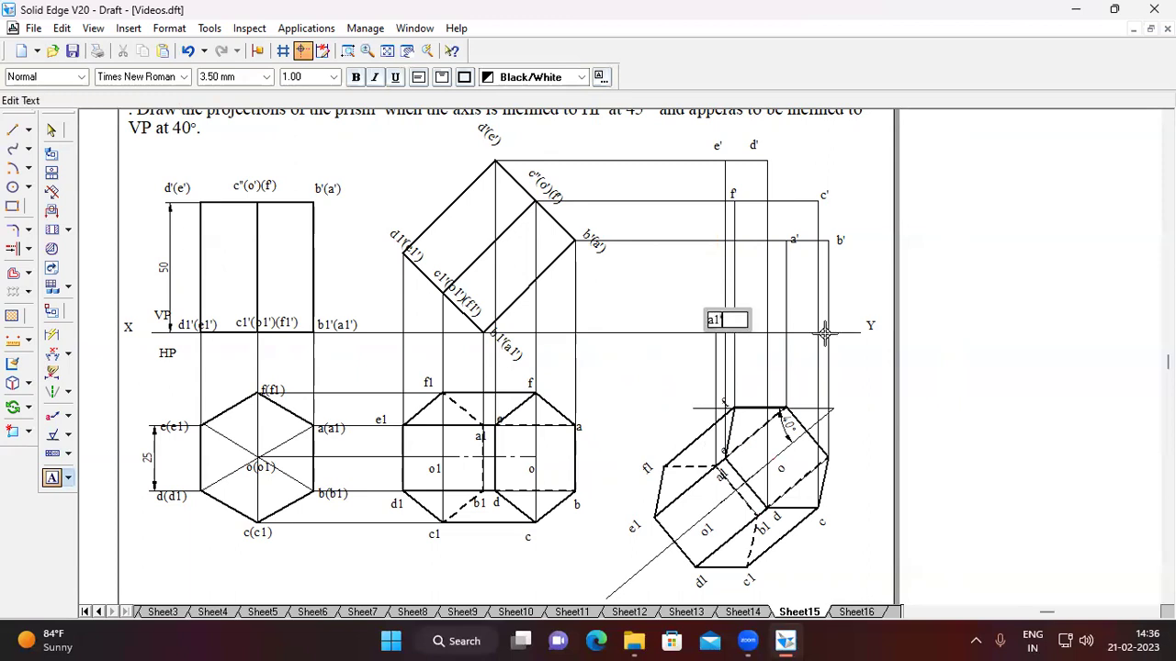
{"action": "left_click", "coordinate": [861, 377]}
Step: Project point b1 of the rotated top view up to the XY line and label the intersection b1'
{"action": "left_click", "coordinate": [13, 129]}
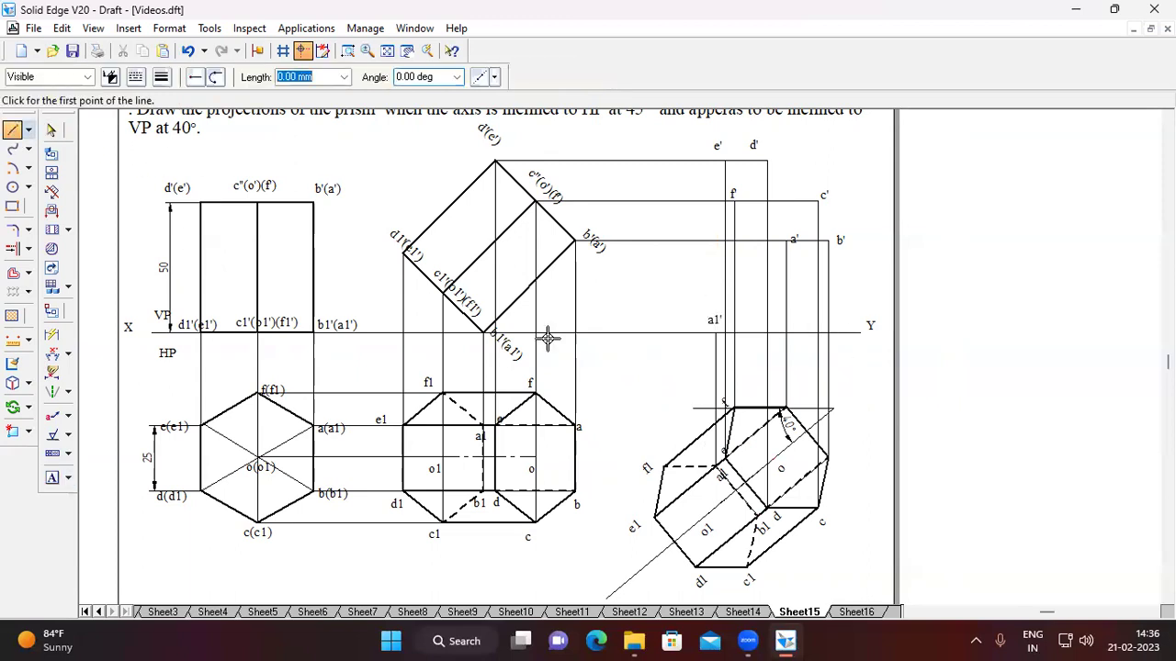
{"action": "left_click", "coordinate": [756, 517]}
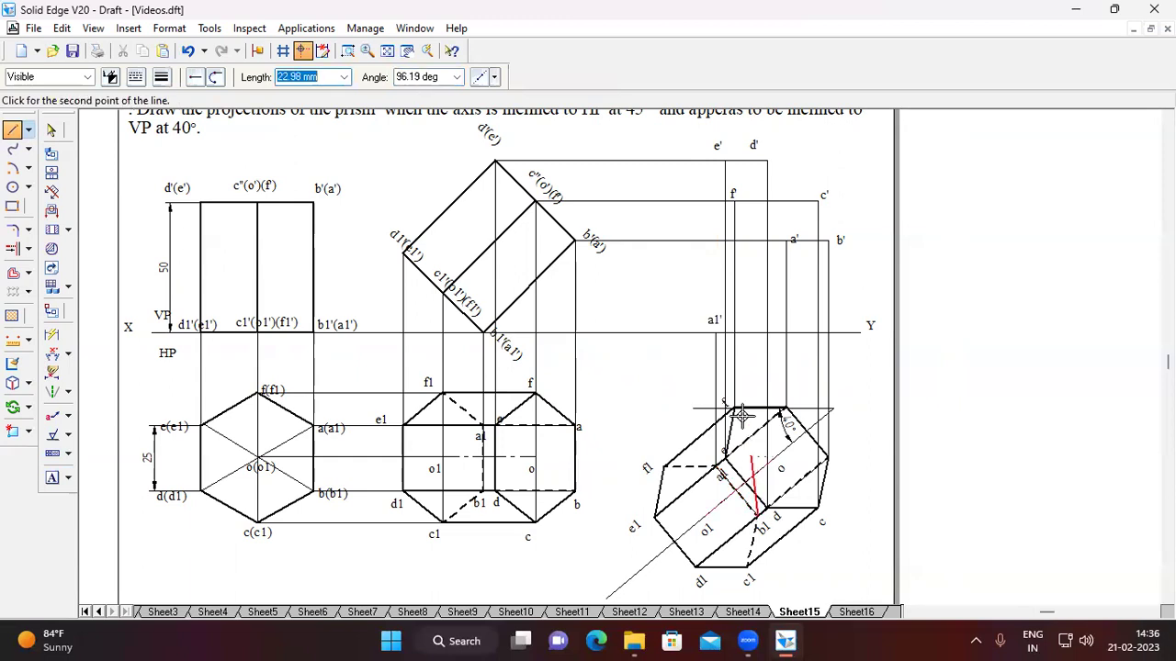
{"action": "left_click", "coordinate": [757, 325]}
{"action": "left_click", "coordinate": [52, 477]}
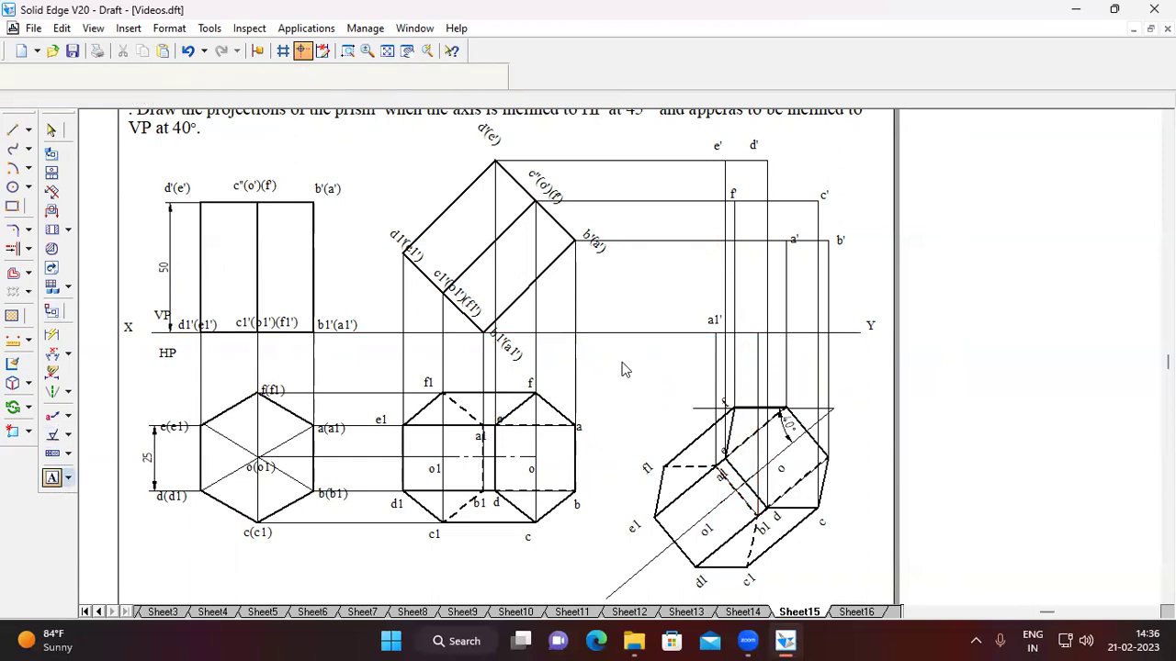
{"action": "left_click_drag", "start_coordinate": [746, 316], "coordinate": [779, 330]}
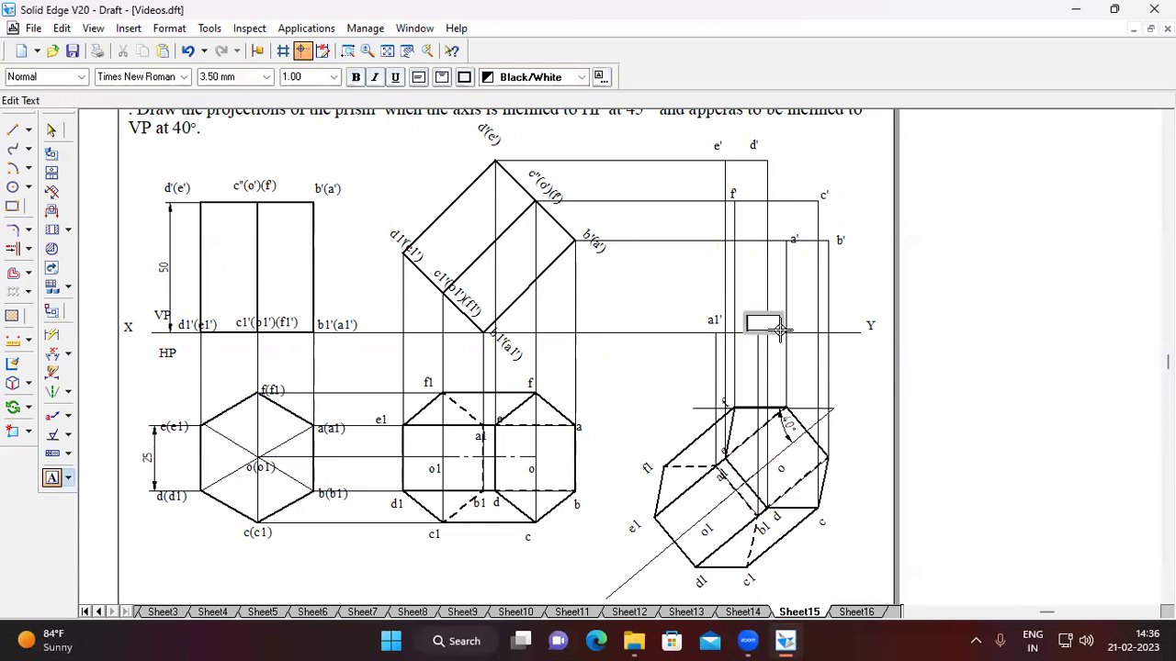
{"action": "type", "text": "b1'"}
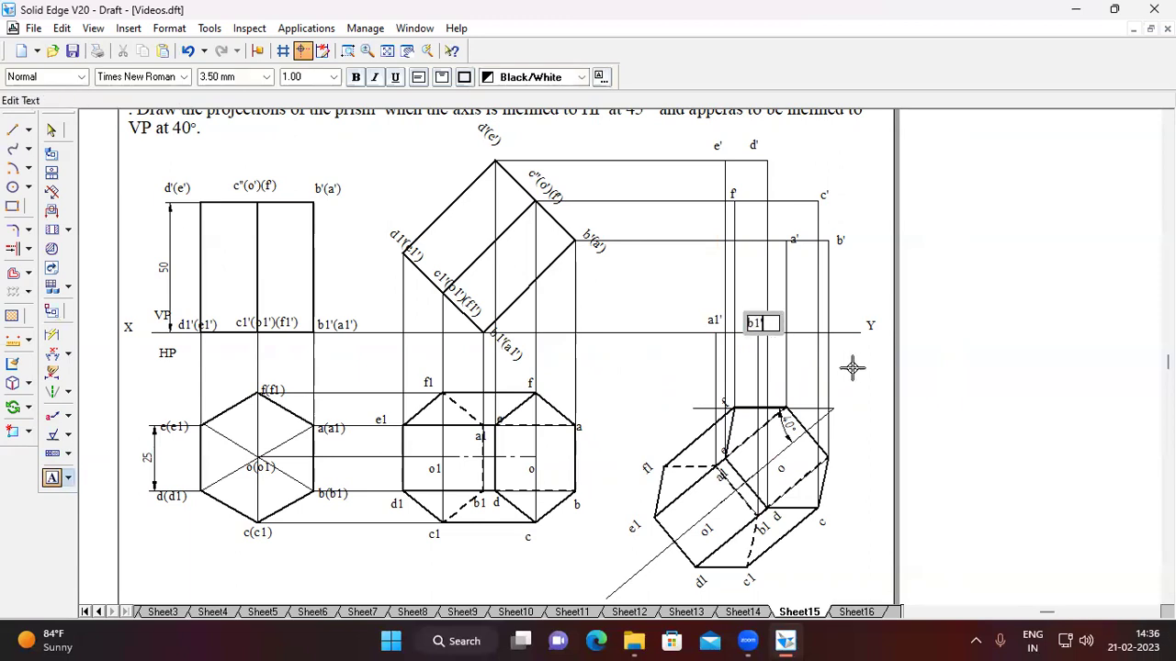
{"action": "left_click", "coordinate": [854, 367]}
Step: Project point c1 of the rotated top view up to the level of c1' in the tilted front view, connect it horizontally, and label the intersection c1'
{"action": "left_click", "coordinate": [13, 130]}
{"action": "left_click", "coordinate": [757, 510]}
{"action": "left_click", "coordinate": [749, 566]}
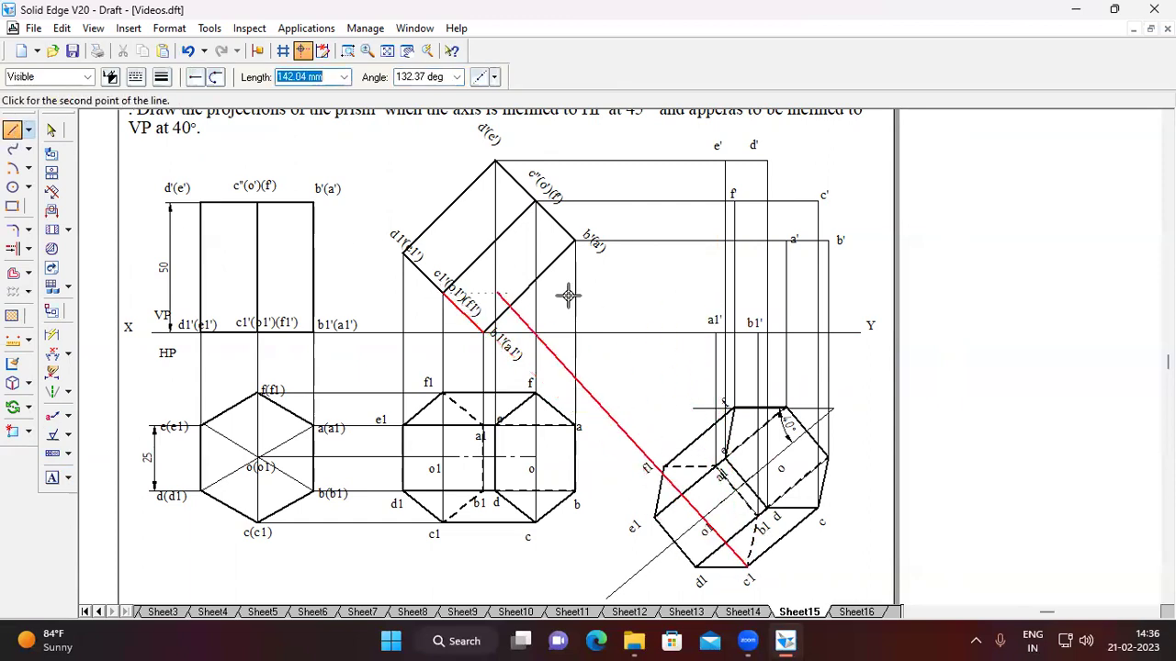
{"action": "left_click", "coordinate": [748, 292]}
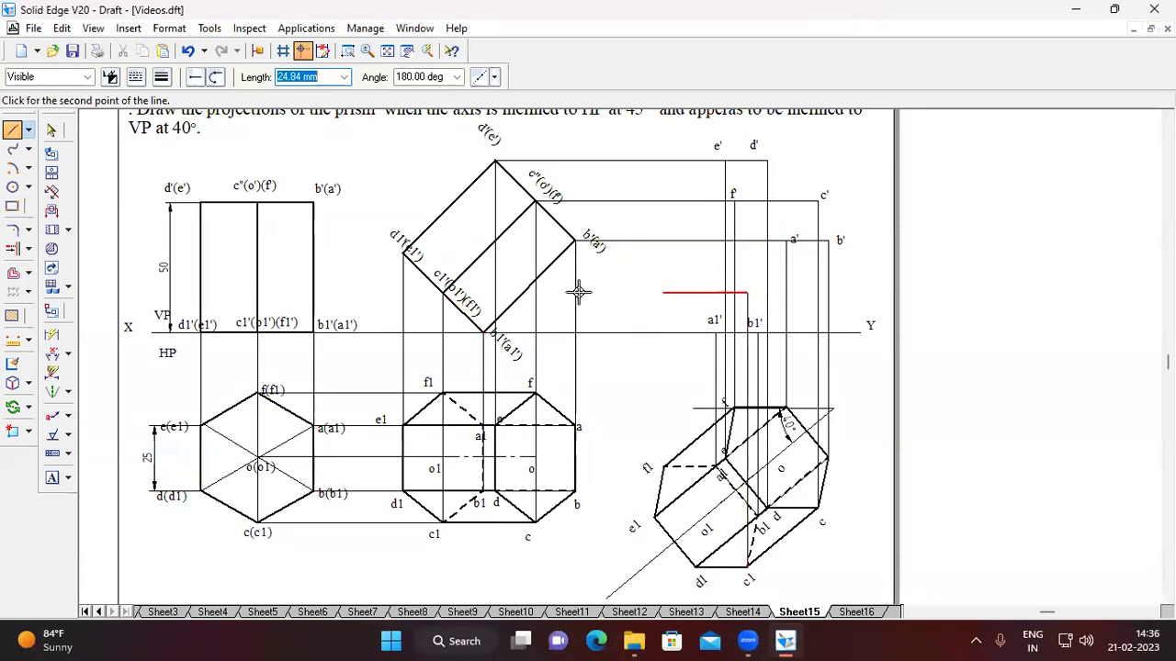
{"action": "left_click", "coordinate": [442, 292]}
{"action": "key", "text": "Escape"}
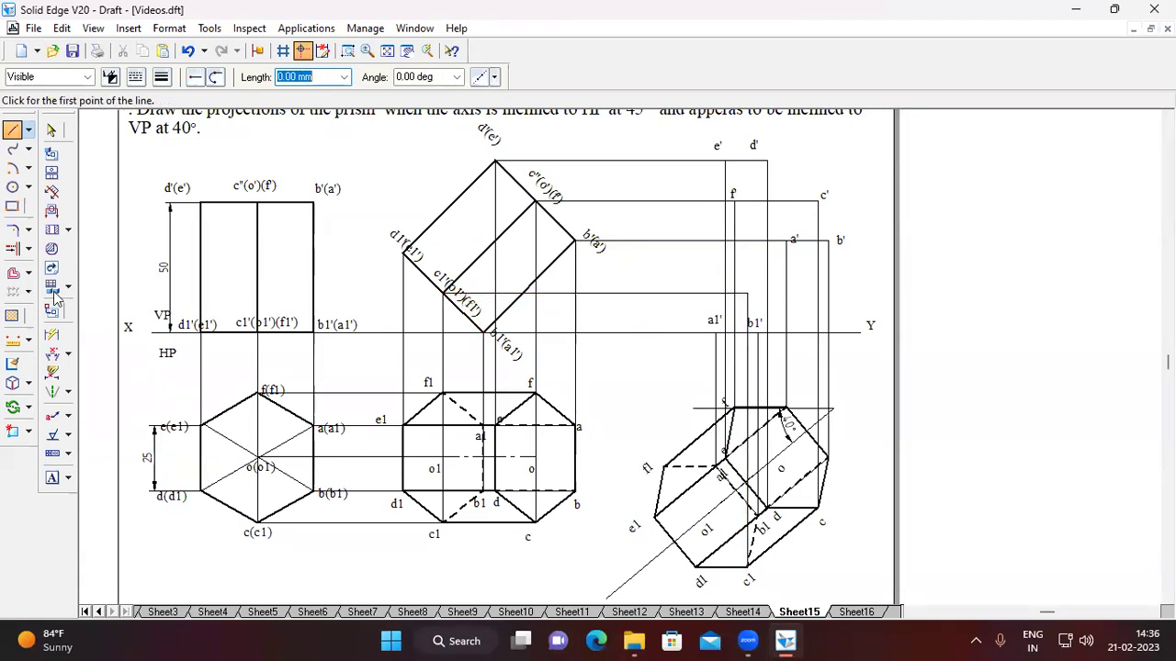
{"action": "left_click", "coordinate": [52, 478]}
{"action": "left_click", "coordinate": [735, 276]}
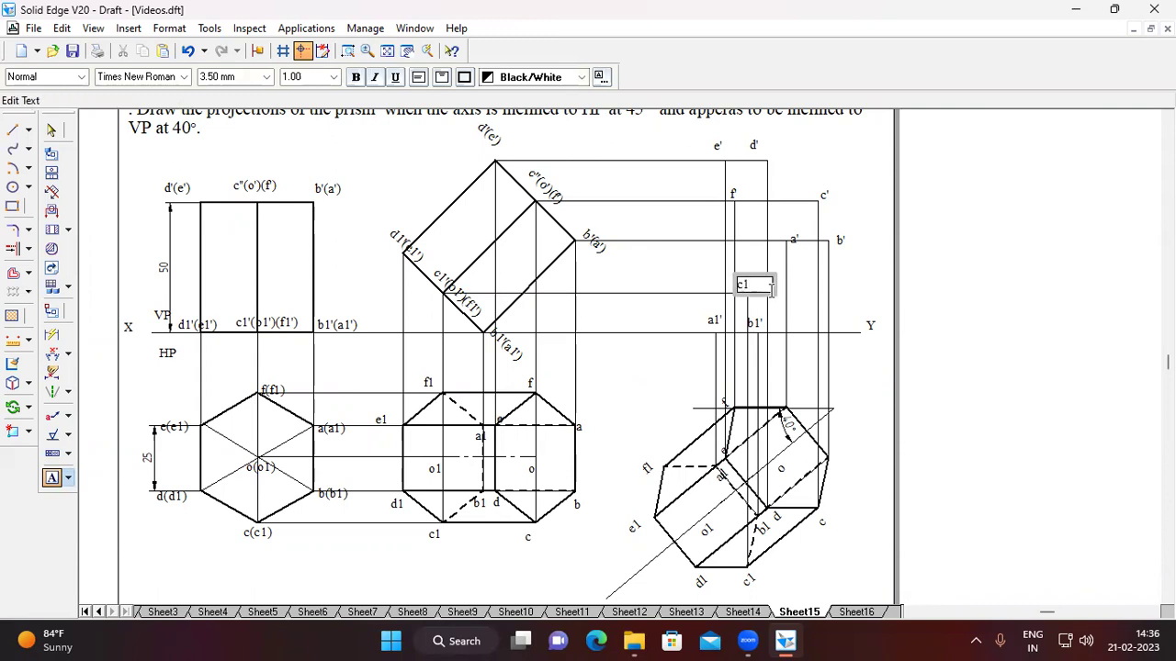
{"action": "key", "text": "Escape"}
{"action": "left_click", "coordinate": [12, 130]}
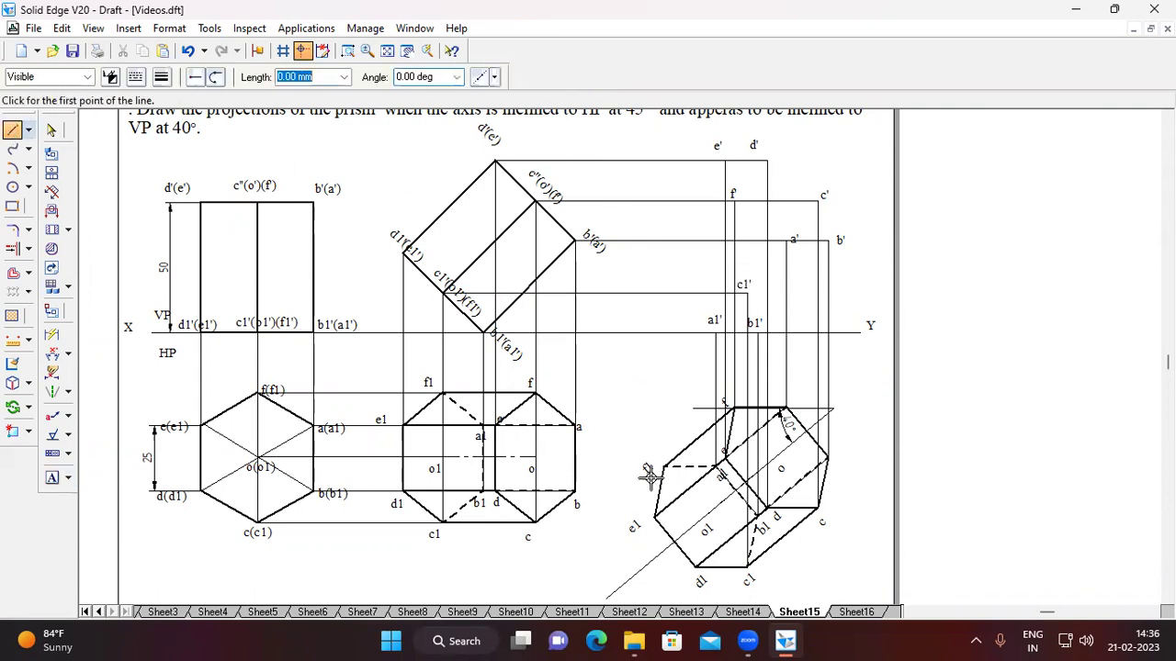
{"action": "left_click", "coordinate": [695, 567]}
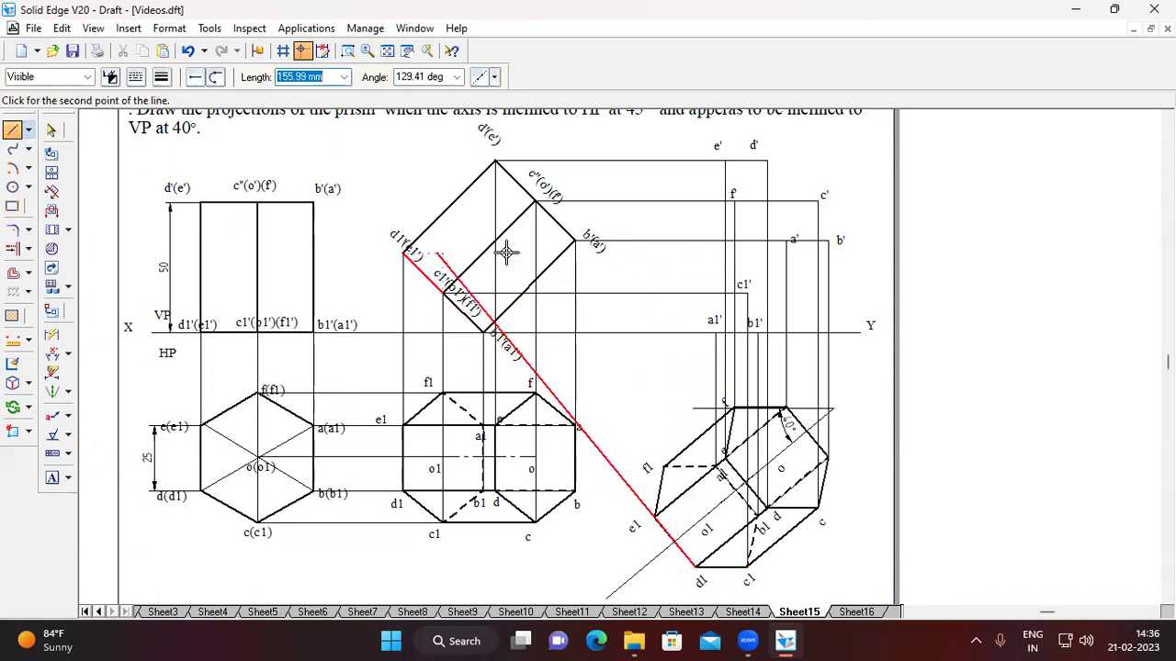
{"action": "left_click", "coordinate": [692, 254]}
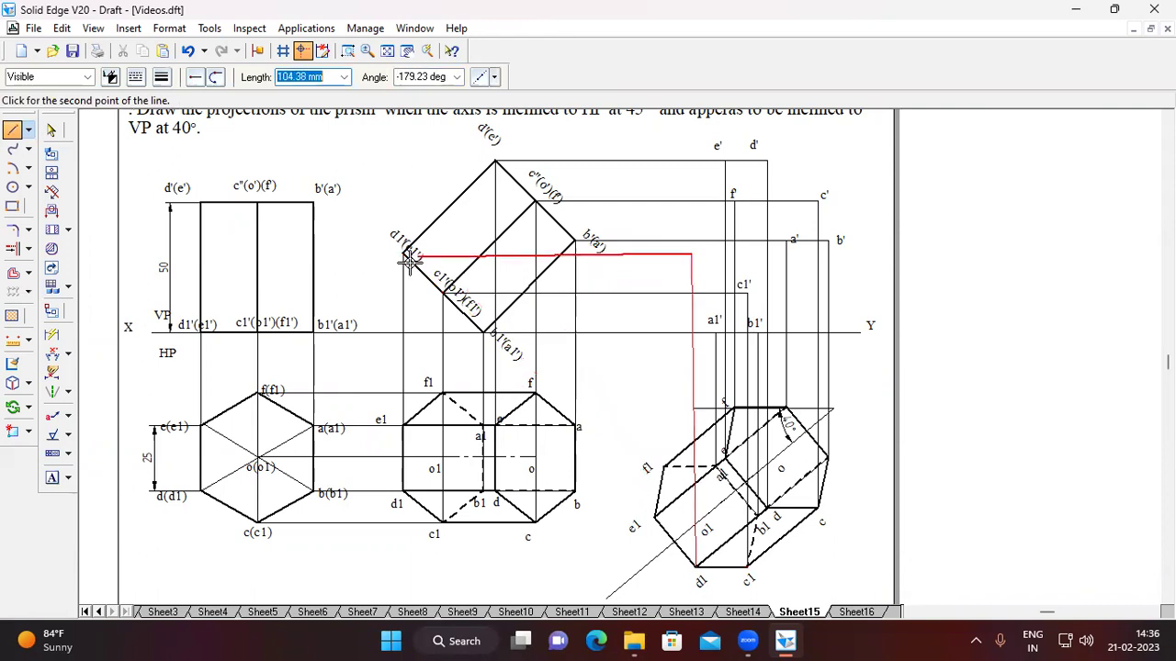
{"action": "left_click", "coordinate": [404, 254]}
{"action": "key", "text": "Escape"}
{"action": "left_click", "coordinate": [51, 132]}
{"action": "left_click", "coordinate": [639, 257]}
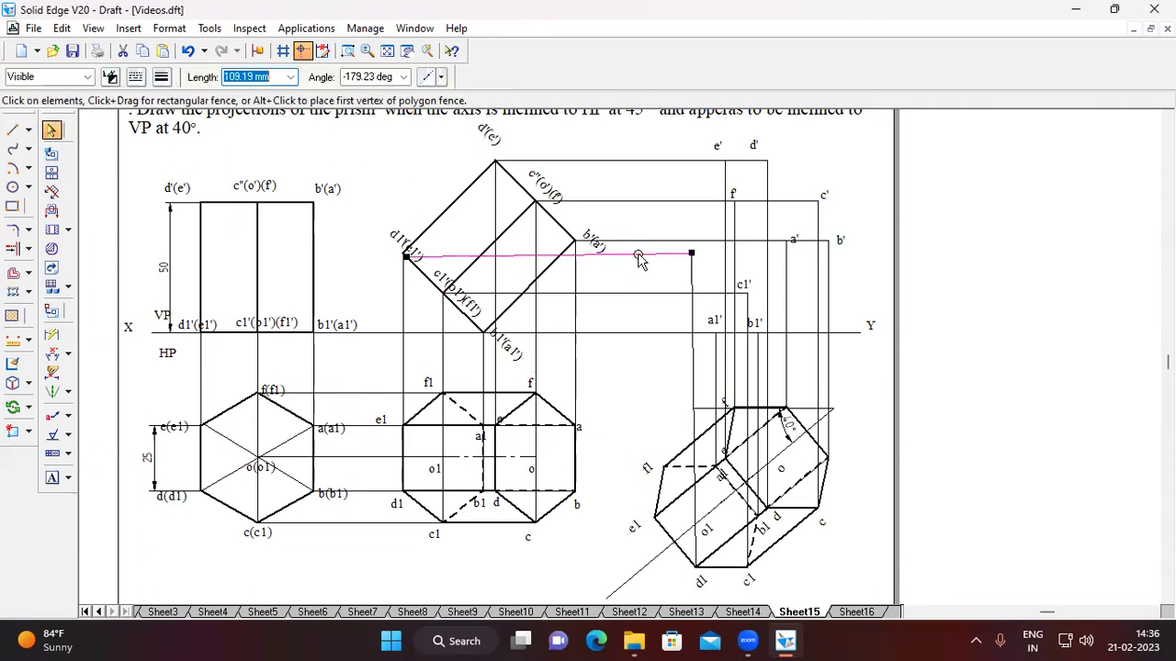
{"action": "key", "text": "Delete"}
Step: Project point d1 of the rotated top view up to the level of d1'(e1'), connect it horizontally, and label the intersection d1'
{"action": "left_click", "coordinate": [15, 131]}
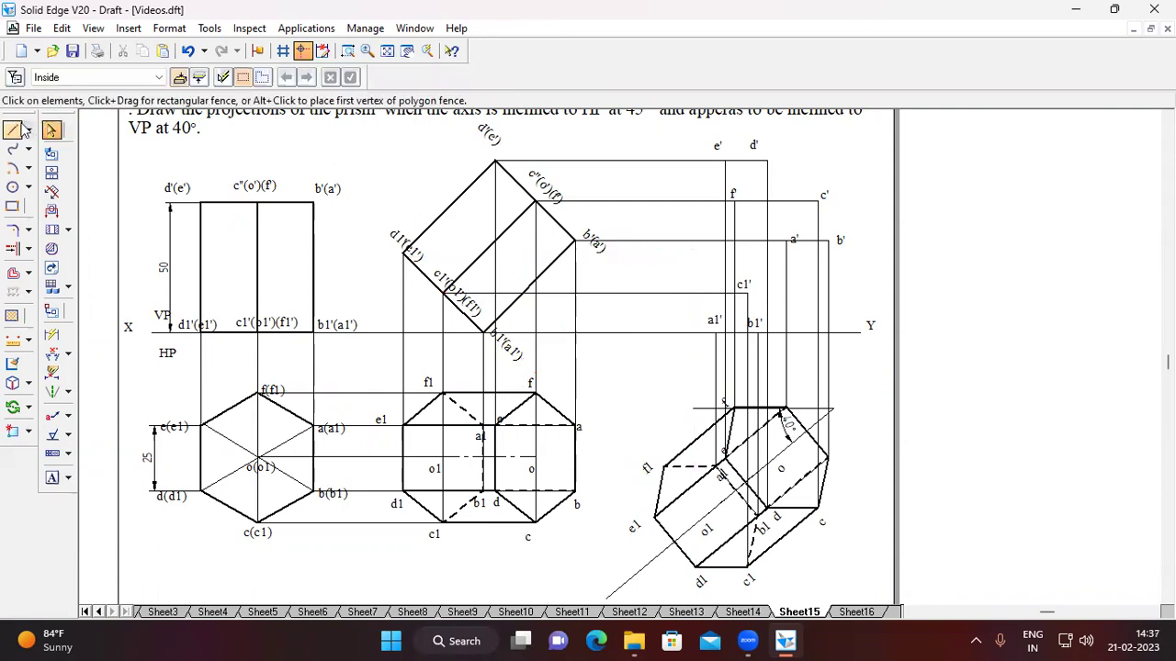
{"action": "left_click", "coordinate": [698, 566]}
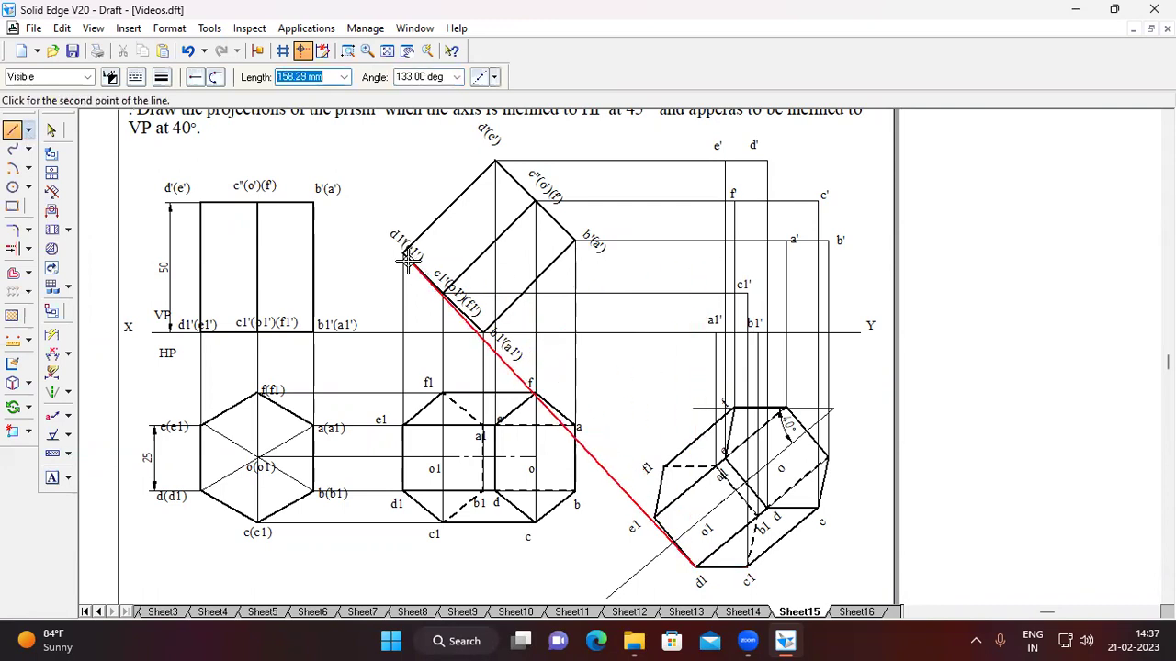
{"action": "left_click", "coordinate": [698, 256]}
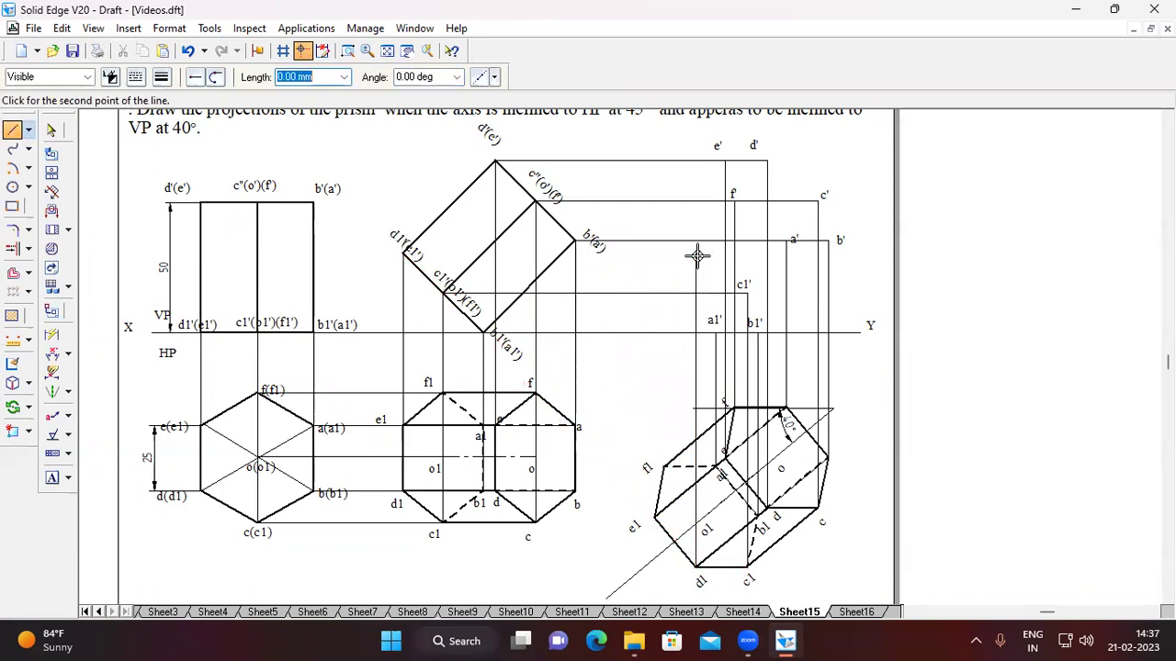
{"action": "left_click", "coordinate": [402, 255]}
{"action": "key", "text": "Escape"}
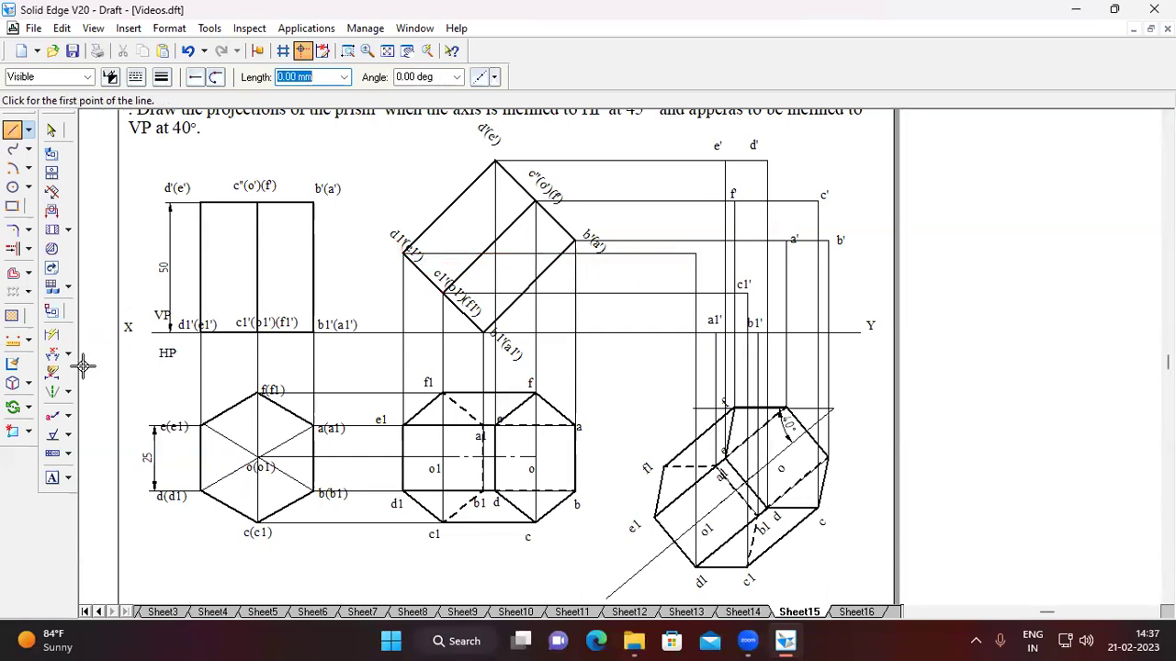
{"action": "left_click", "coordinate": [52, 478]}
{"action": "left_click_drag", "start_coordinate": [685, 236], "coordinate": [715, 250]}
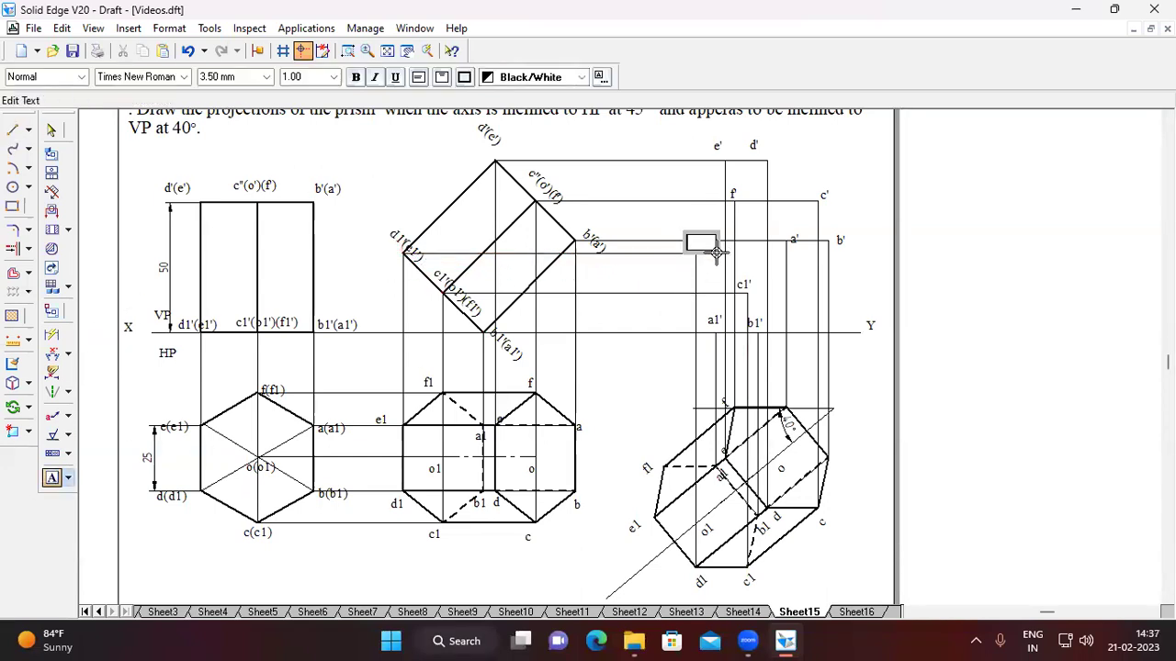
{"action": "type", "text": "d1'"}
{"action": "left_click", "coordinate": [965, 374]}
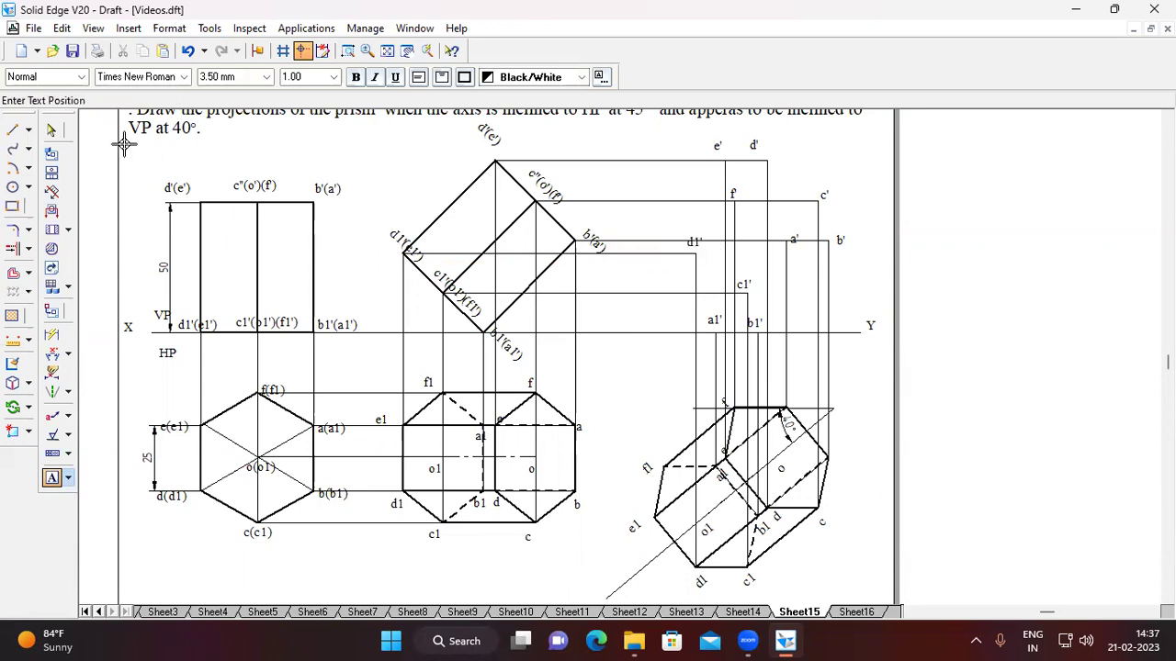
Step: Project point e1 of the rotated top view up to the horizontal projector through d1' and label the intersection e1'
{"action": "left_click", "coordinate": [13, 130]}
{"action": "left_click", "coordinate": [653, 517]}
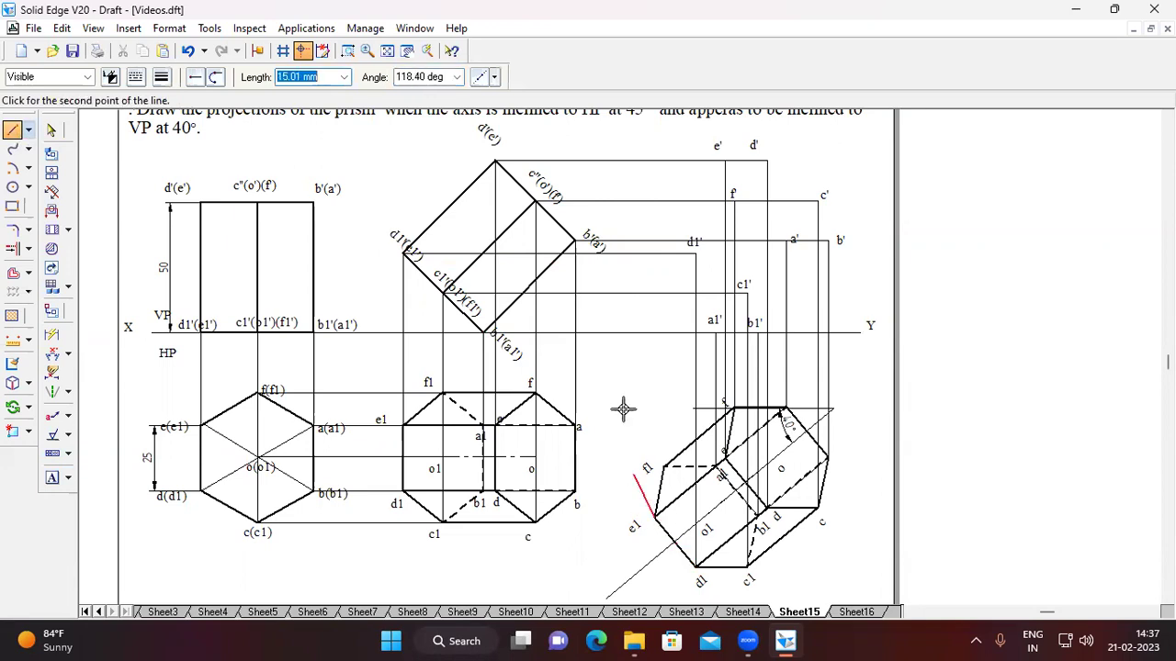
{"action": "left_click", "coordinate": [655, 253]}
{"action": "right_click", "coordinate": [667, 254]}
{"action": "left_click", "coordinate": [52, 478]}
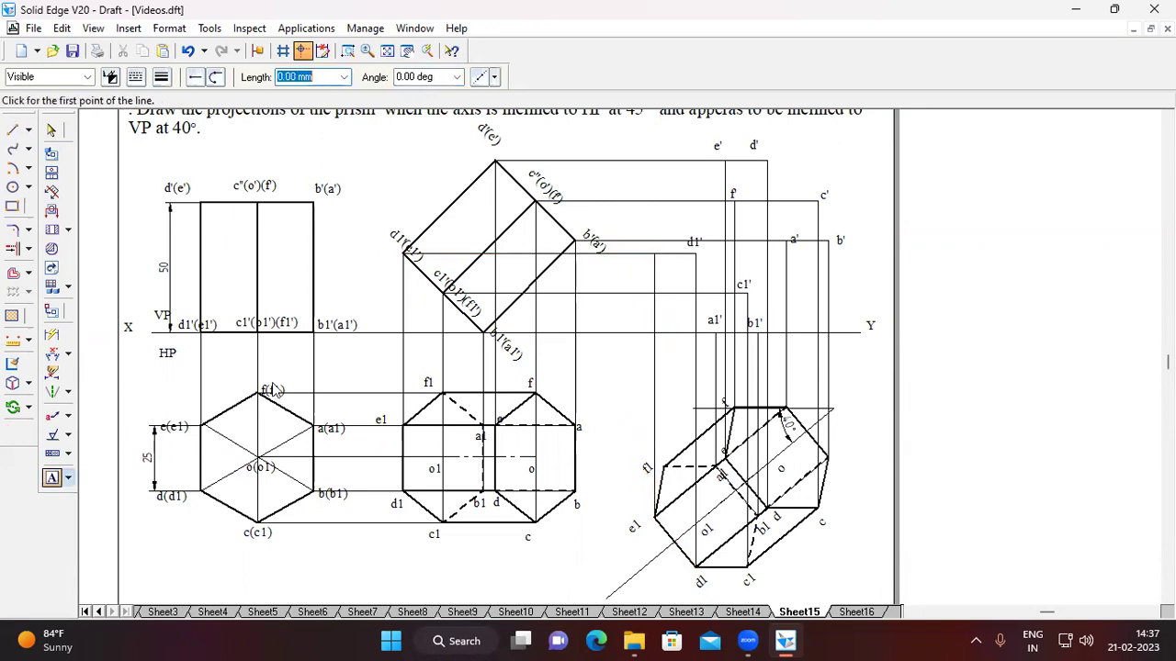
{"action": "left_click", "coordinate": [676, 249]}
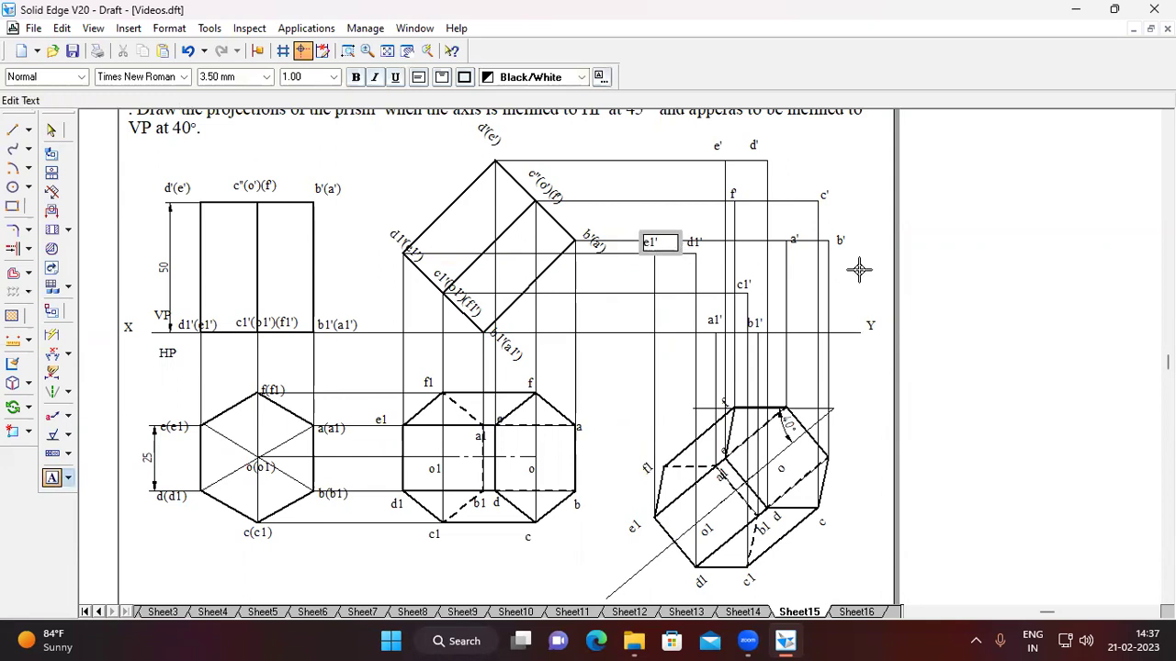
{"action": "key", "text": "Escape"}
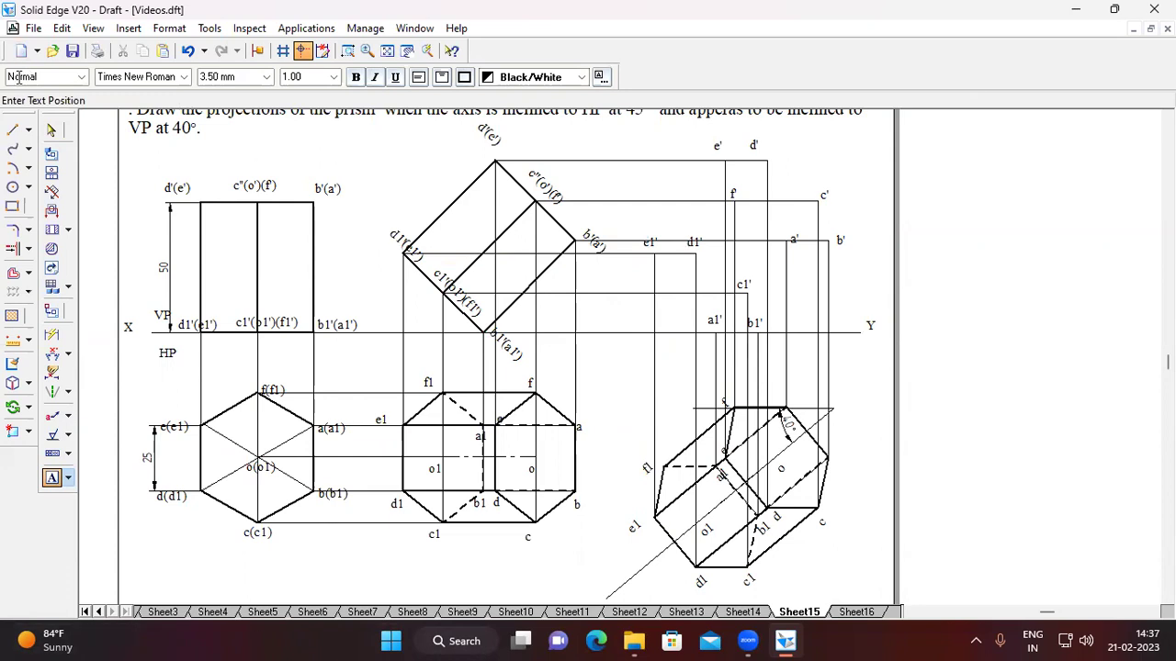
Step: Project point f1 of the rotated top view up to the horizontal projector through c1' and label the intersection f1'
{"action": "left_click", "coordinate": [12, 129]}
{"action": "left_click", "coordinate": [663, 467]}
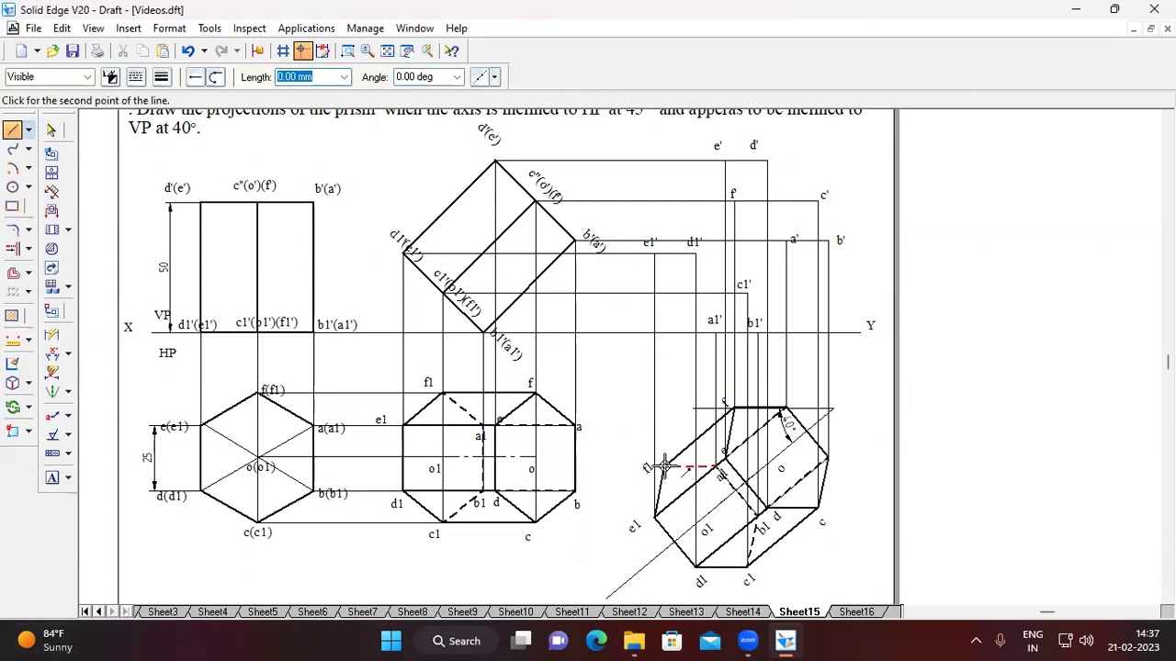
{"action": "left_click", "coordinate": [666, 294]}
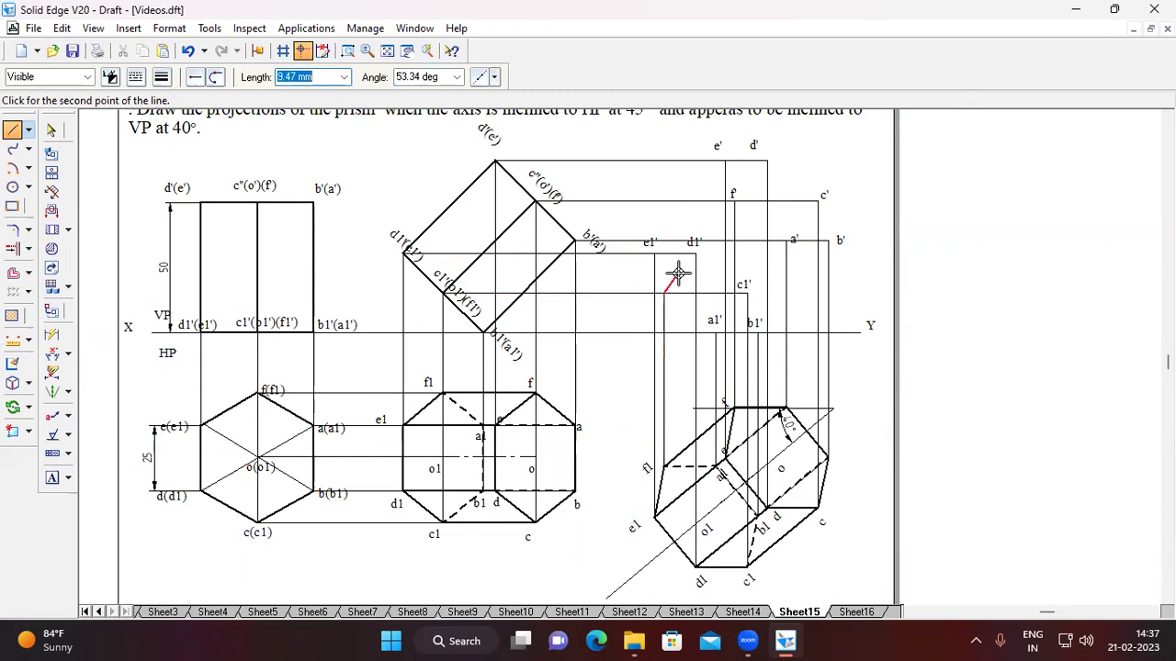
{"action": "left_click", "coordinate": [52, 478]}
{"action": "left_click_drag", "start_coordinate": [654, 273], "coordinate": [689, 292]}
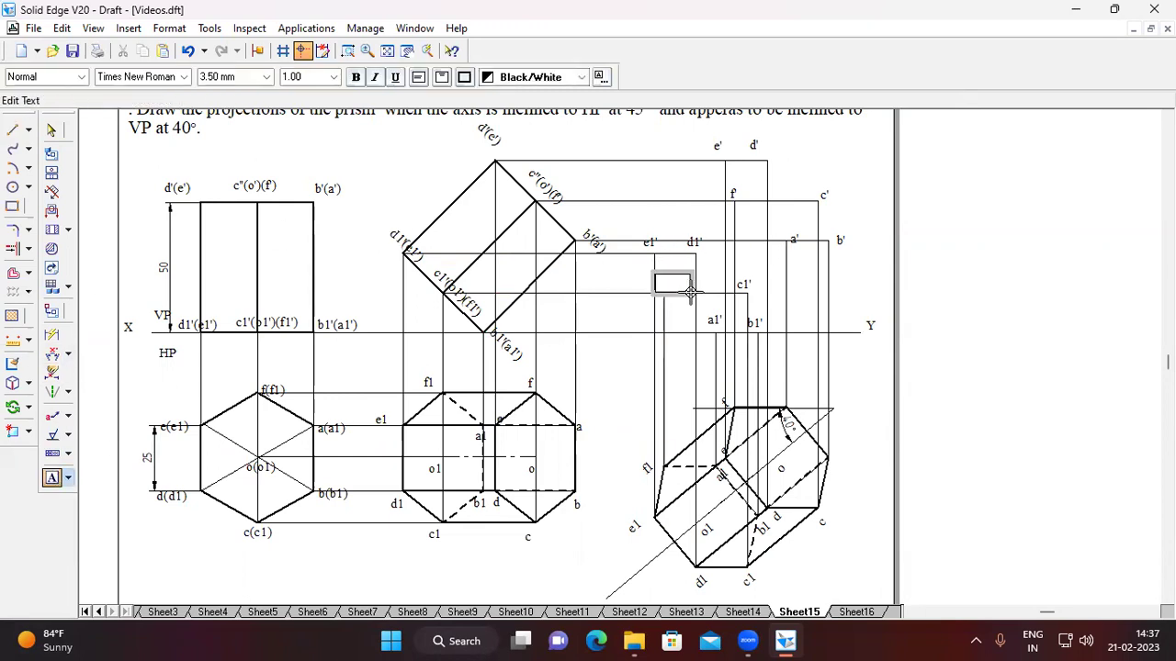
{"action": "type", "text": "f1'"}
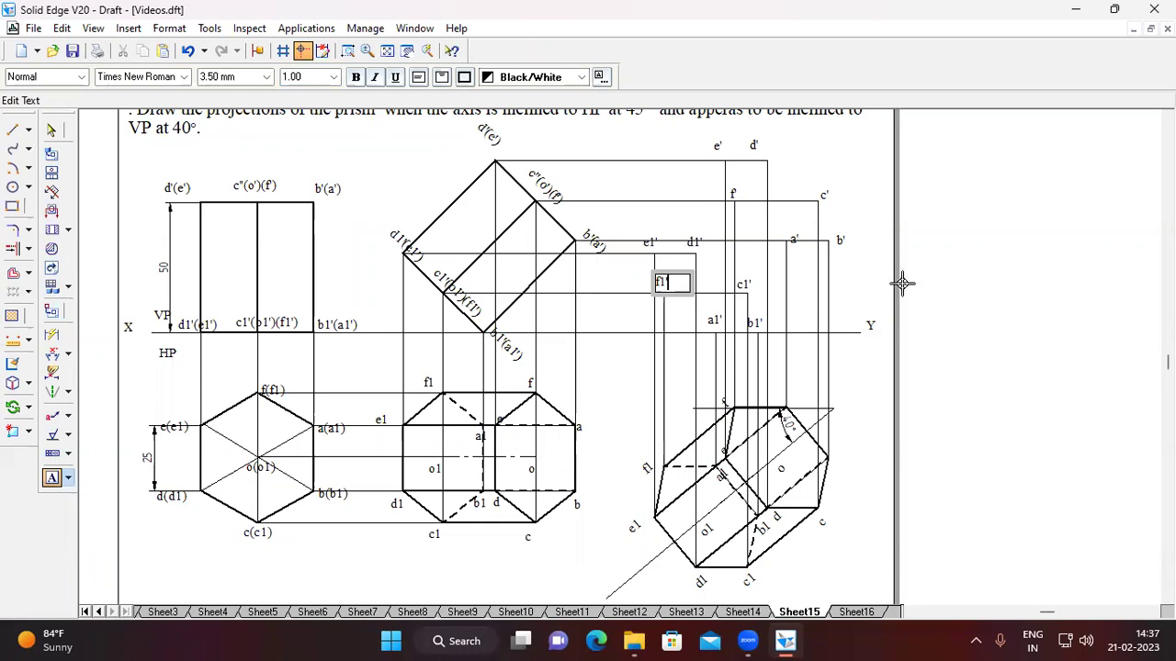
{"action": "left_click", "coordinate": [872, 278]}
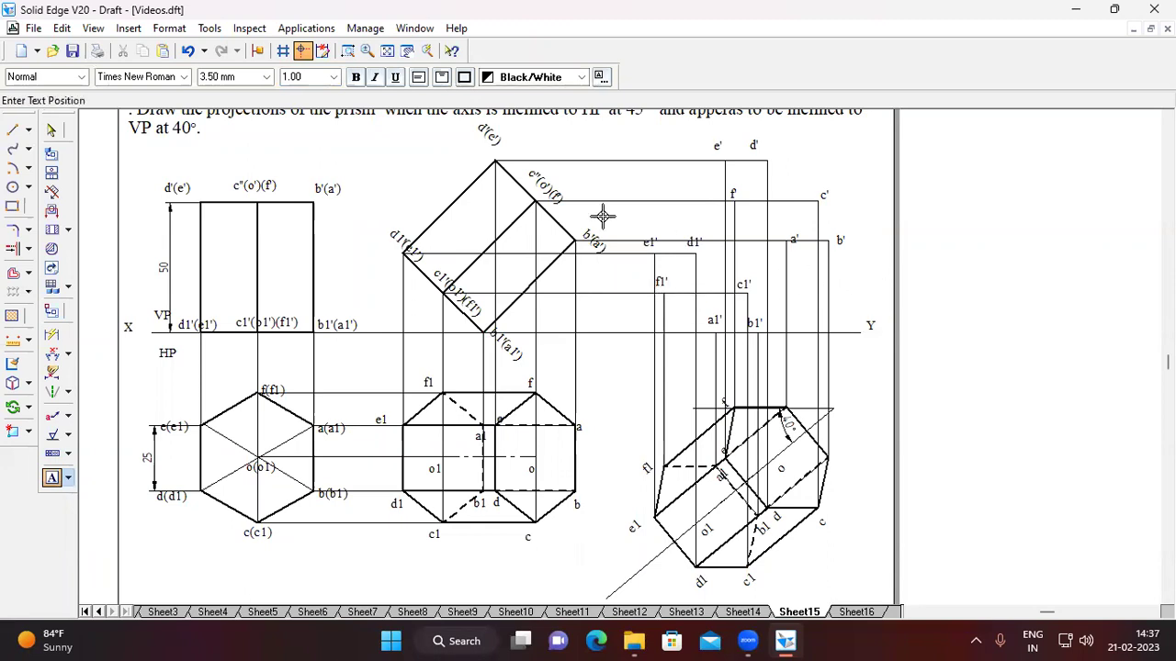
Step: Draw the final front view's closed outline with 0.50 mm visible lines through a1', b1', b', c', d', e', e1', f1' and back to a1'
{"action": "left_click", "coordinate": [13, 129]}
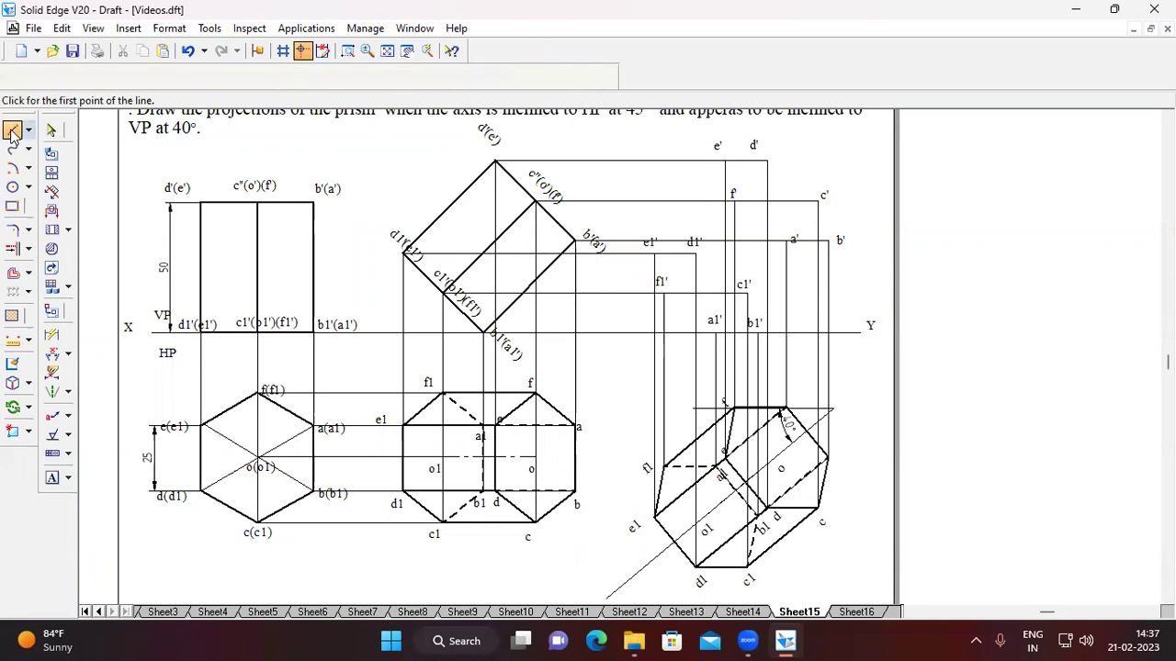
{"action": "left_click", "coordinate": [136, 77]}
{"action": "left_click", "coordinate": [162, 77]}
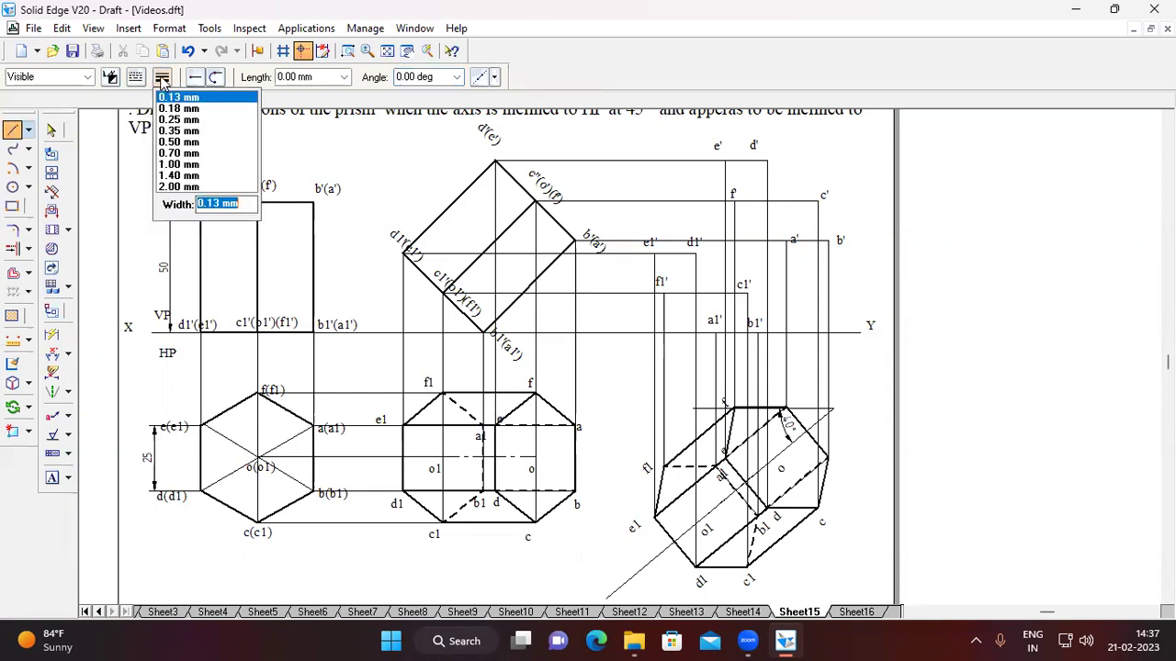
{"action": "left_click", "coordinate": [186, 143]}
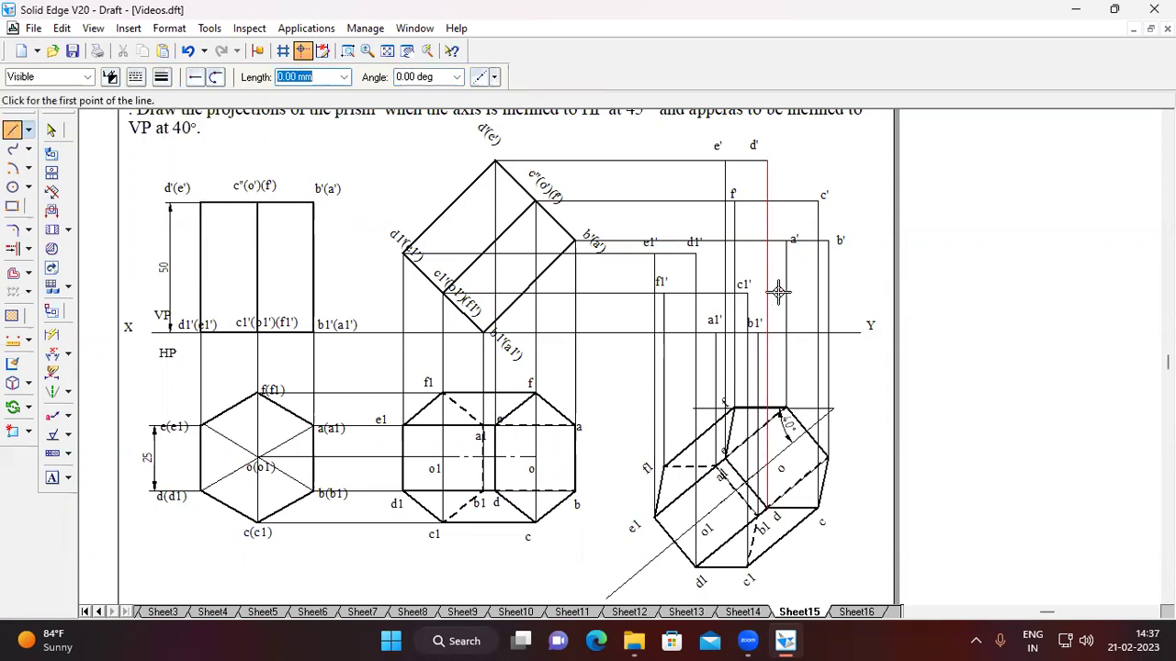
{"action": "left_click", "coordinate": [715, 333]}
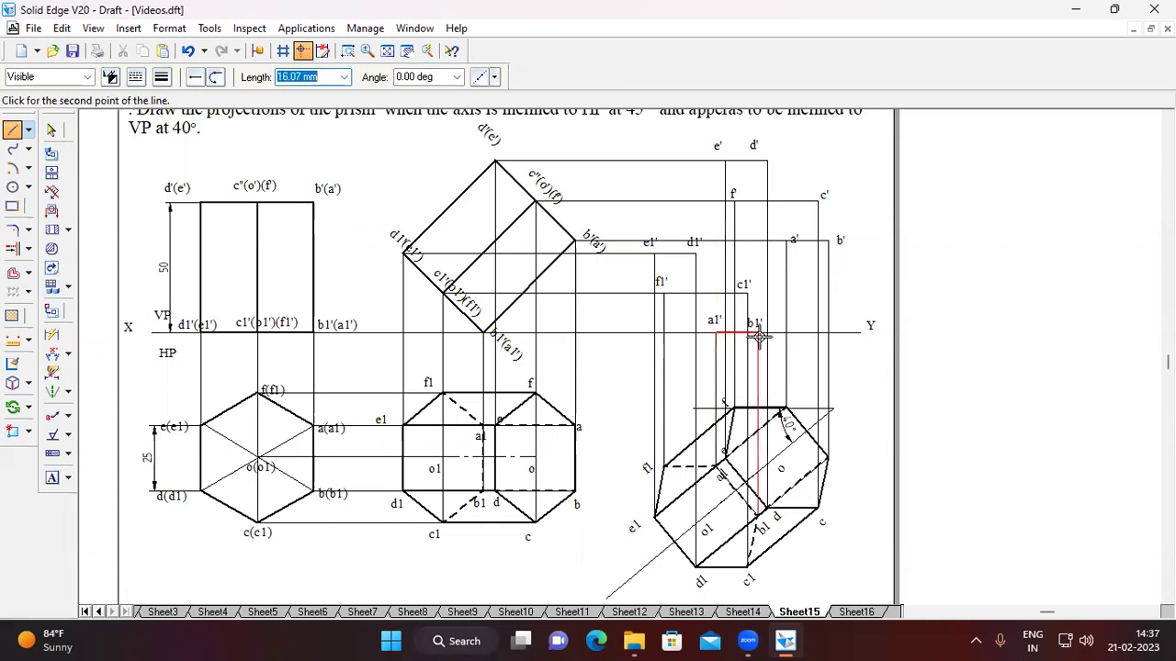
{"action": "left_click", "coordinate": [757, 333]}
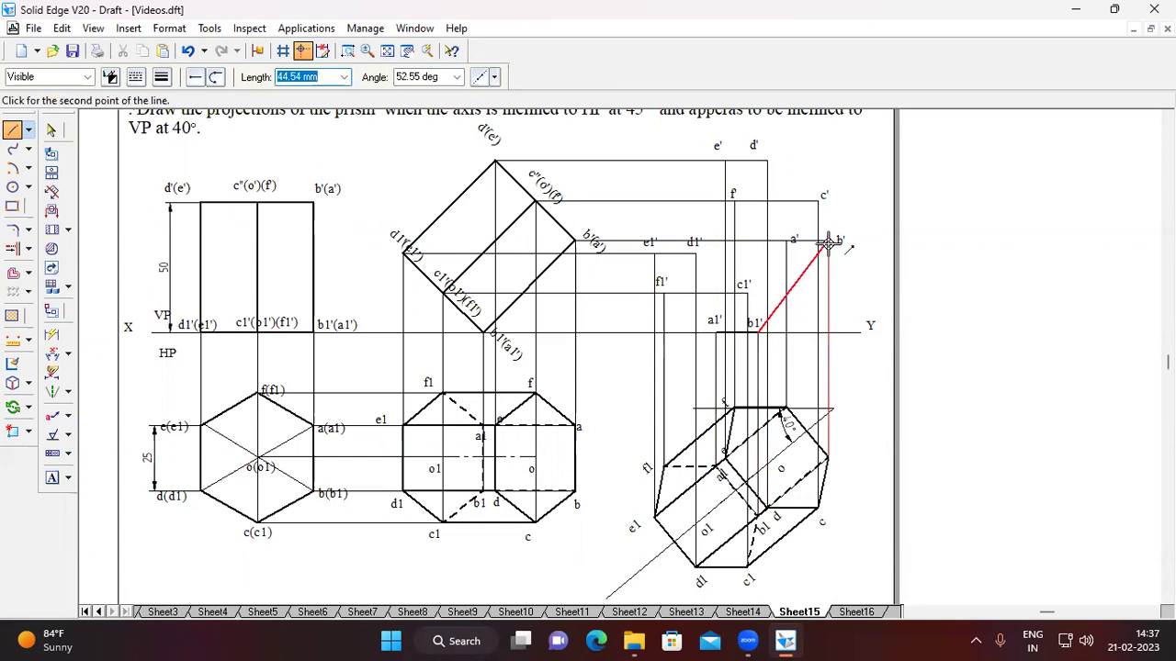
{"action": "left_click", "coordinate": [827, 240]}
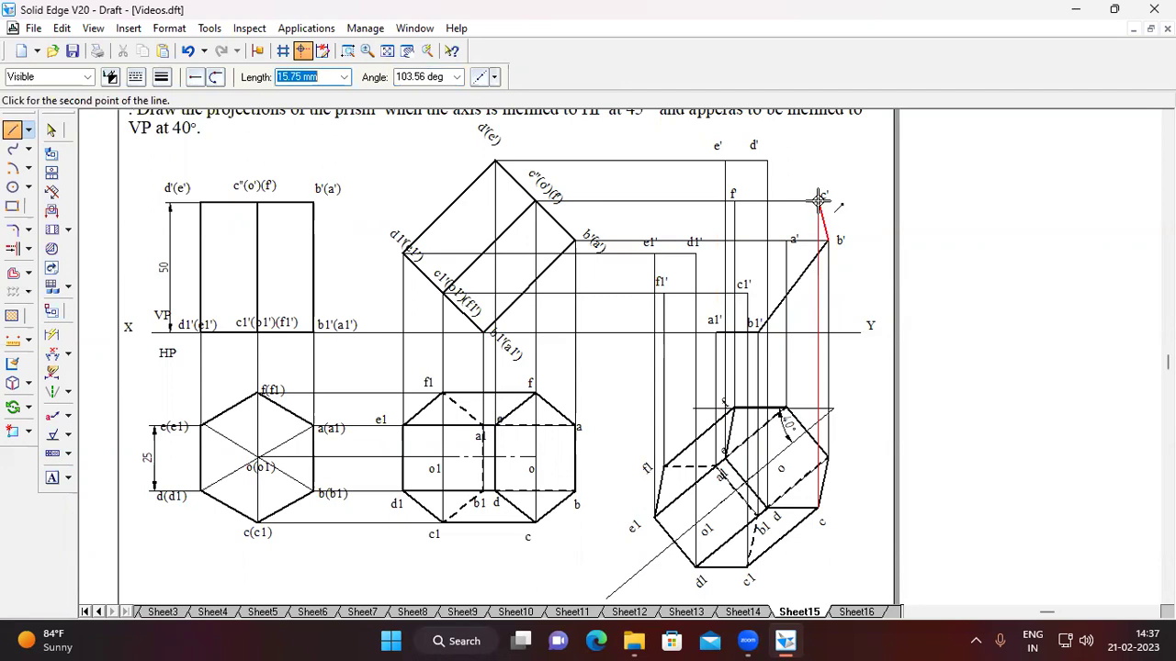
{"action": "left_click", "coordinate": [818, 199]}
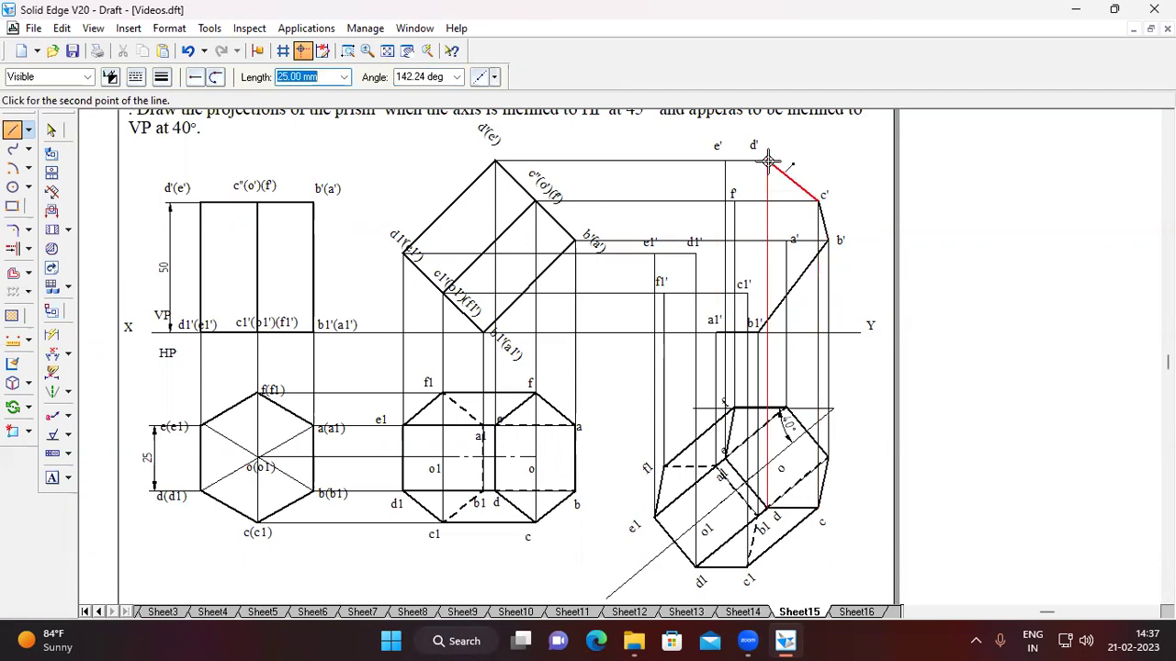
{"action": "left_click", "coordinate": [767, 162]}
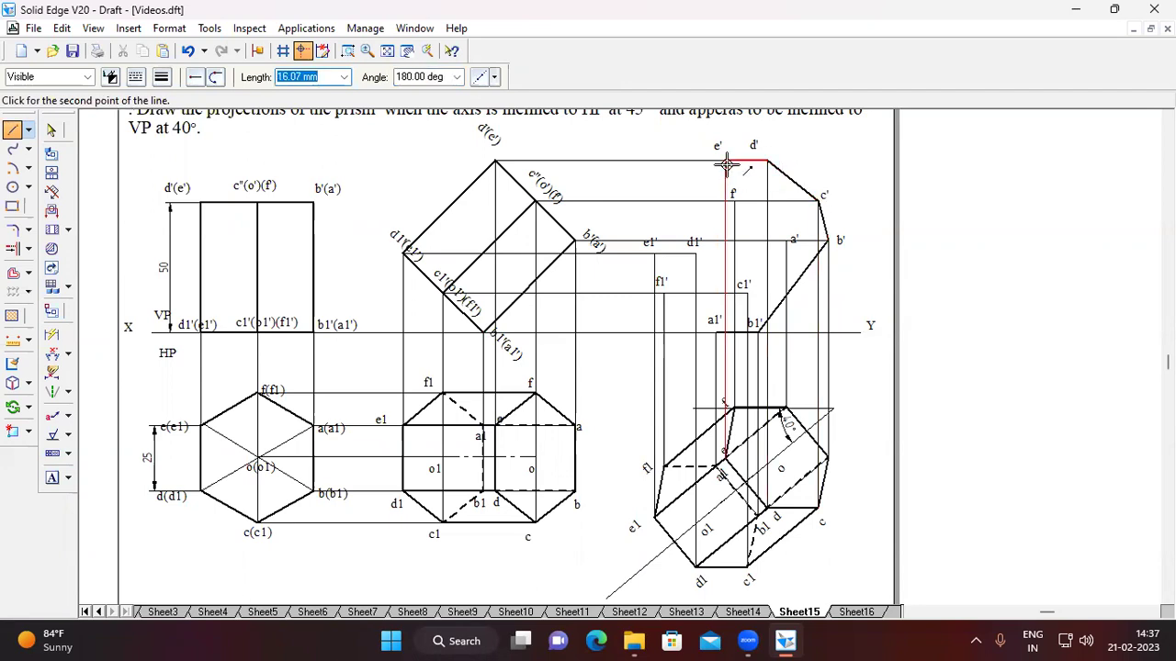
{"action": "left_click", "coordinate": [725, 162]}
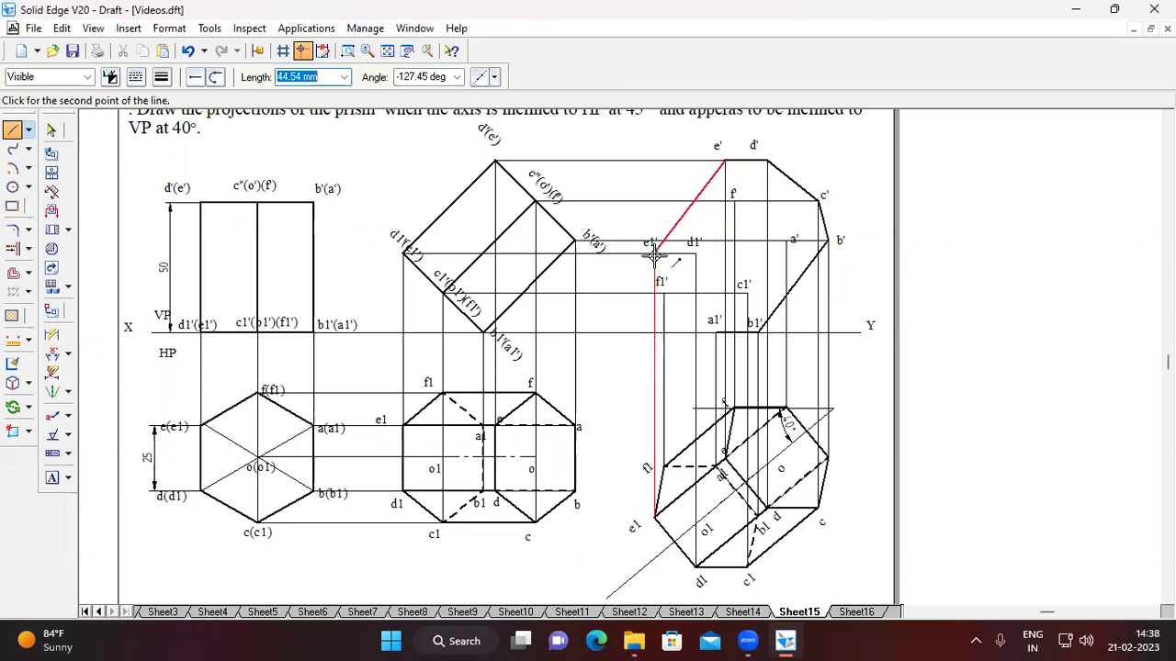
{"action": "left_click", "coordinate": [654, 253]}
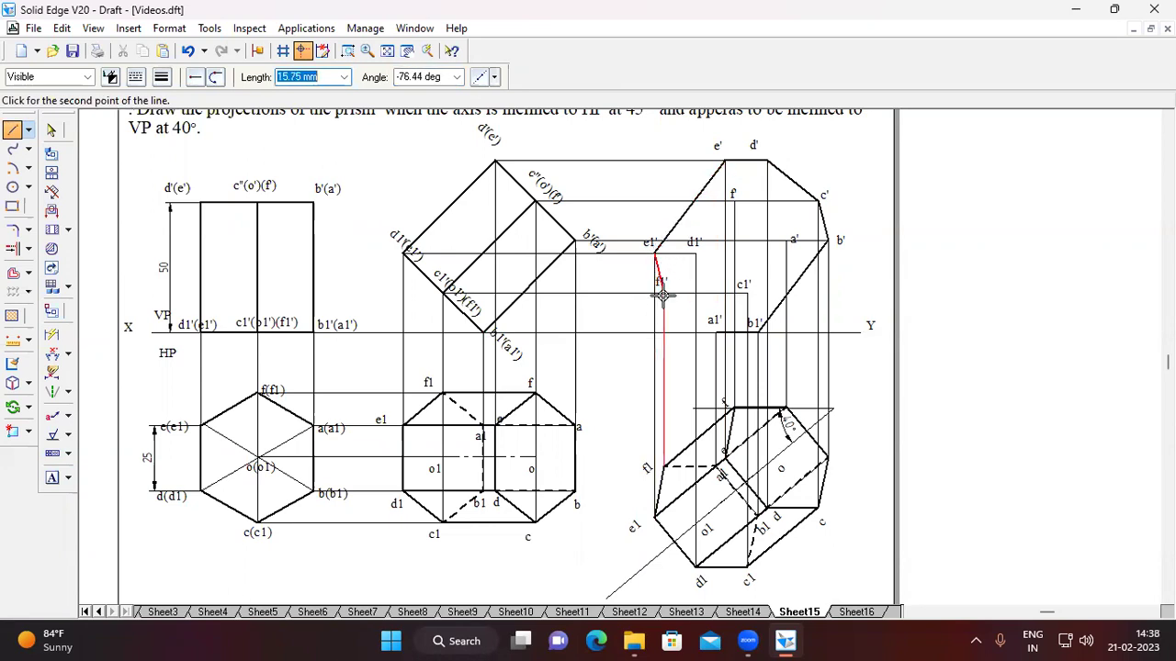
{"action": "left_click", "coordinate": [662, 293]}
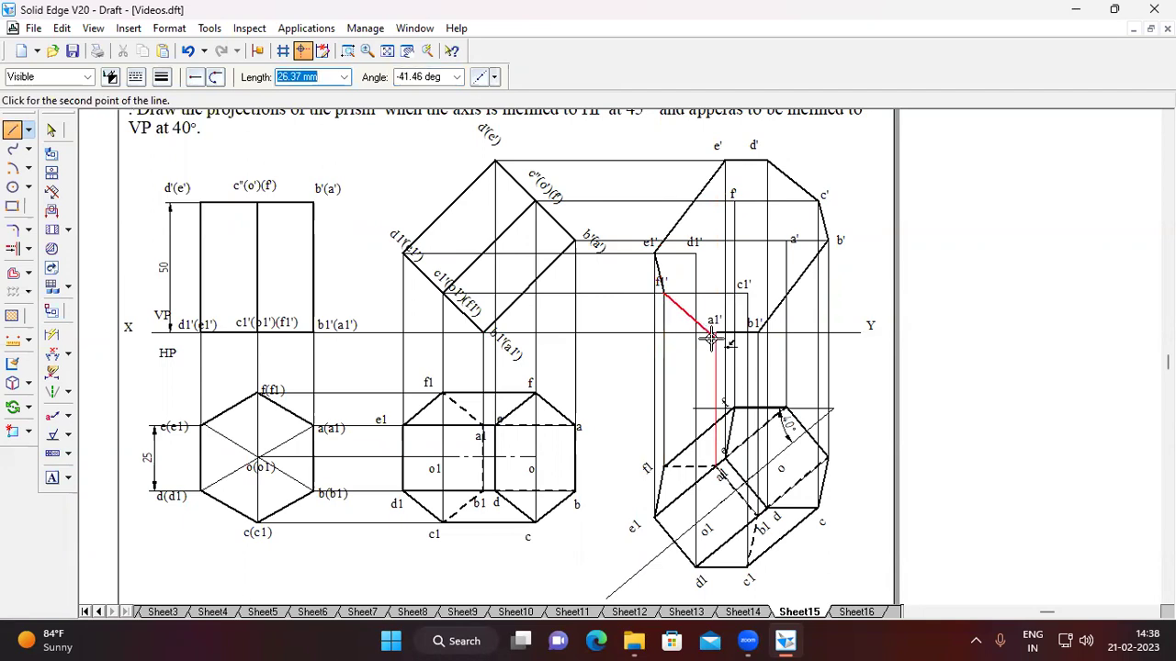
{"action": "double_click", "coordinate": [715, 330]}
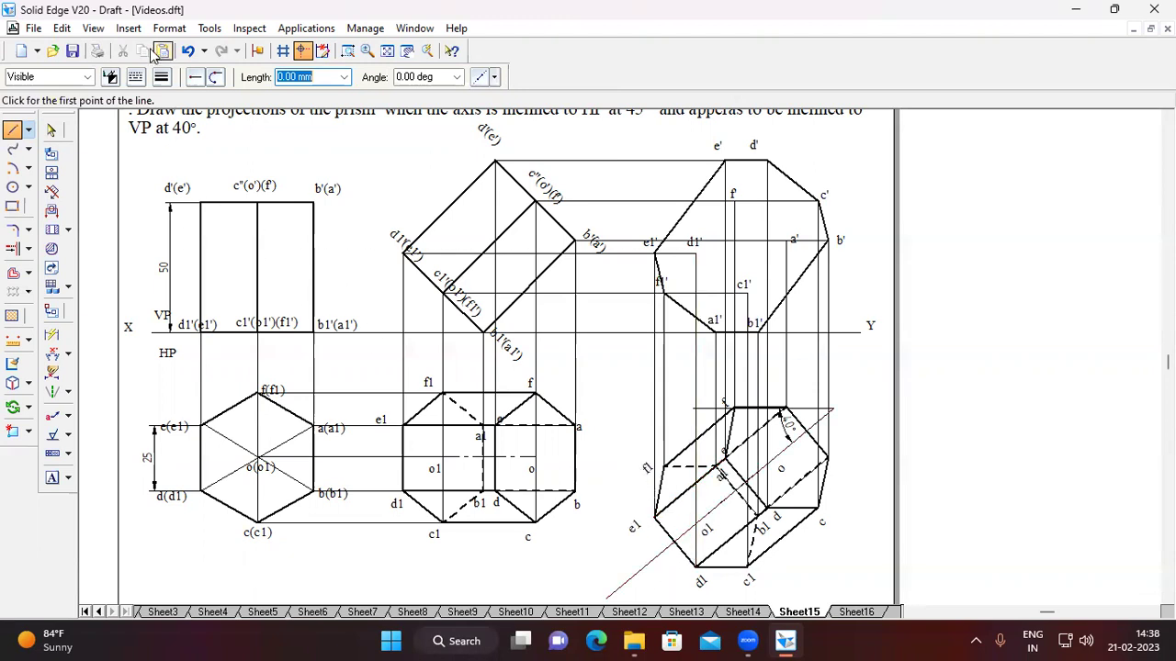
Step: Draw the remaining visible base edges of the final front view from b1' through c1' and d1' to e1'
{"action": "left_click", "coordinate": [756, 330]}
{"action": "left_click", "coordinate": [746, 292]}
{"action": "left_click", "coordinate": [695, 253]}
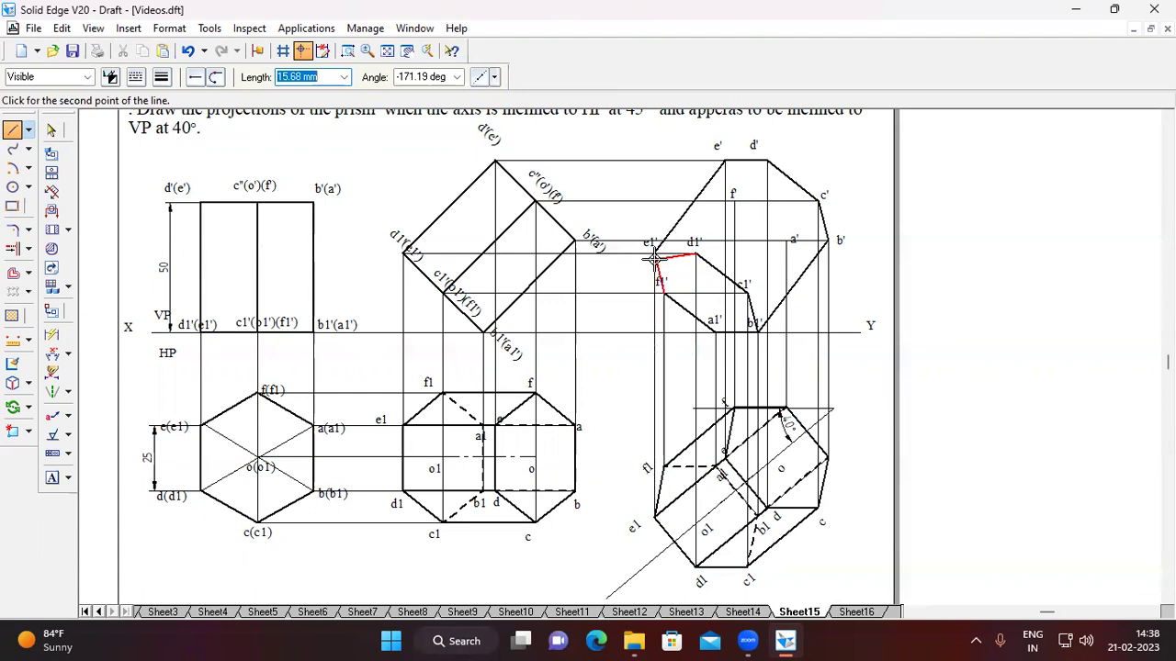
{"action": "left_click", "coordinate": [653, 253]}
{"action": "right_click", "coordinate": [630, 157]}
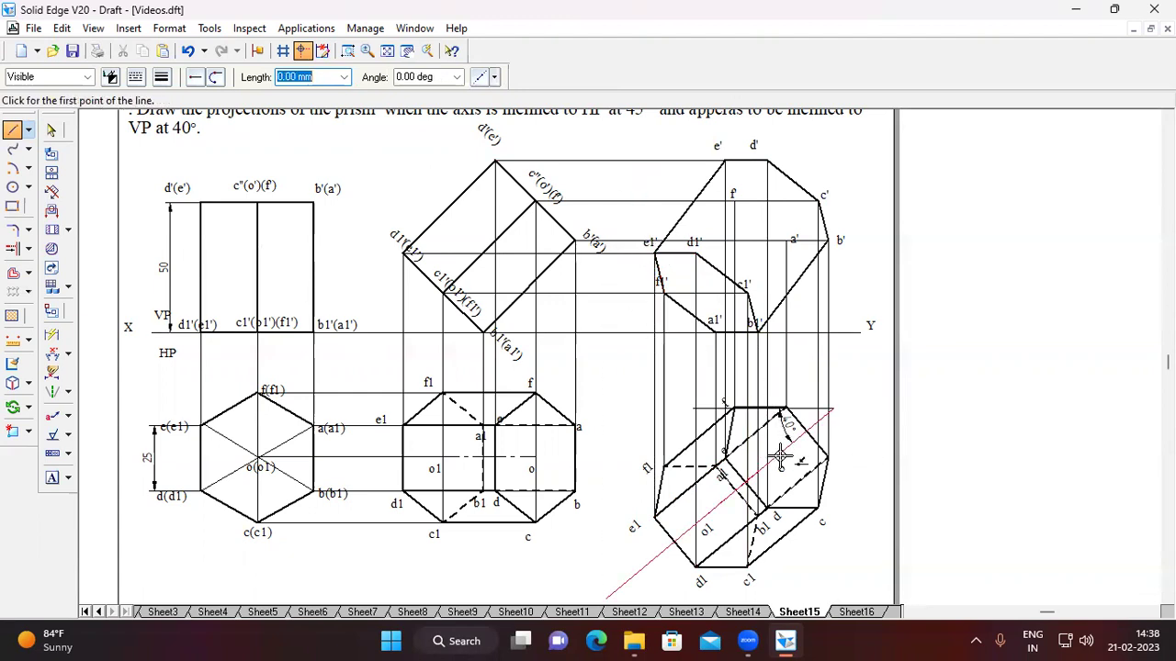
Step: Draw the hidden top-face edges of the final front view as dashed lines from e' through f' and a' to b'
{"action": "left_click", "coordinate": [136, 76]}
{"action": "left_click", "coordinate": [174, 118]}
{"action": "left_click", "coordinate": [724, 160]}
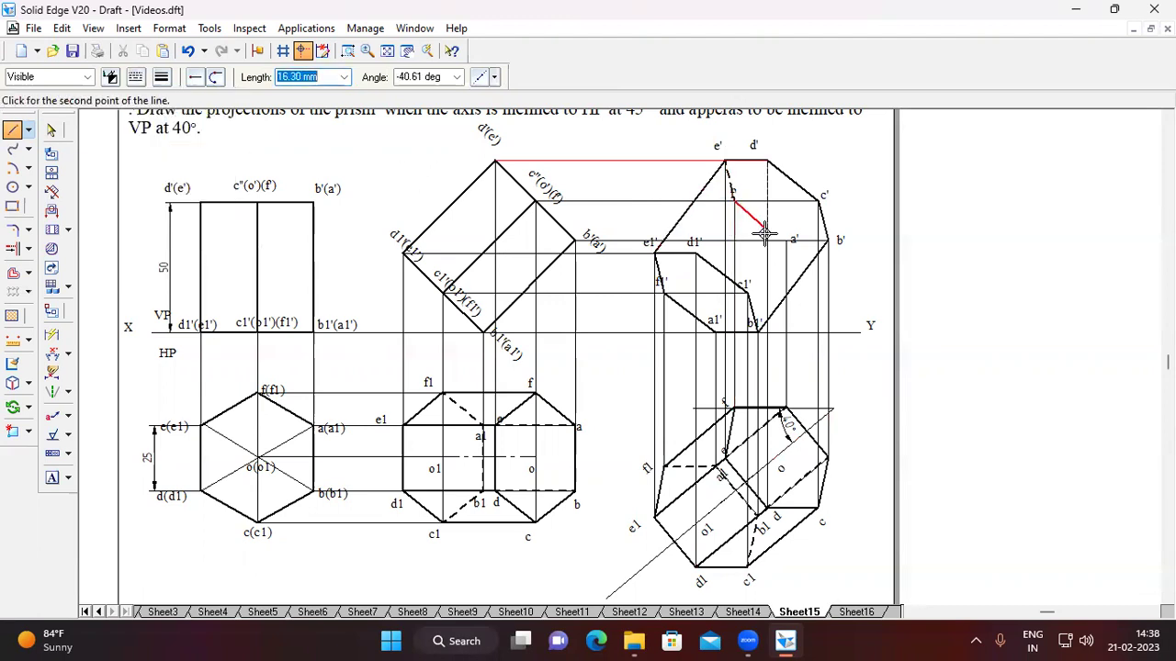
{"action": "left_click", "coordinate": [796, 241]}
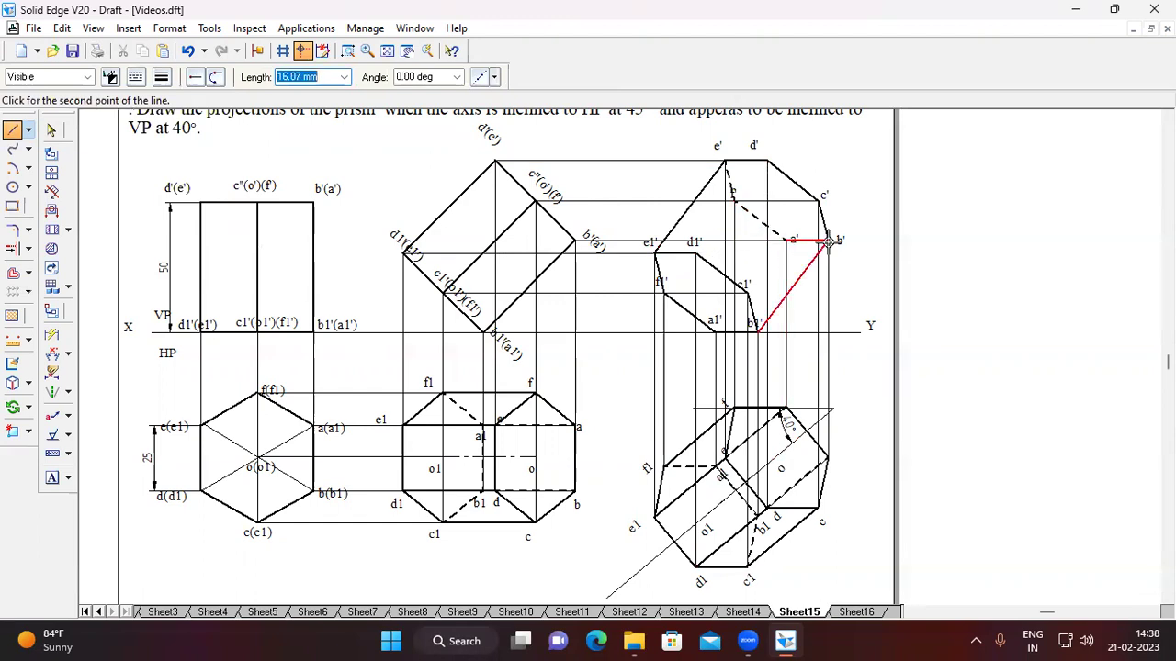
{"action": "left_click", "coordinate": [828, 240]}
{"action": "right_click", "coordinate": [847, 205]}
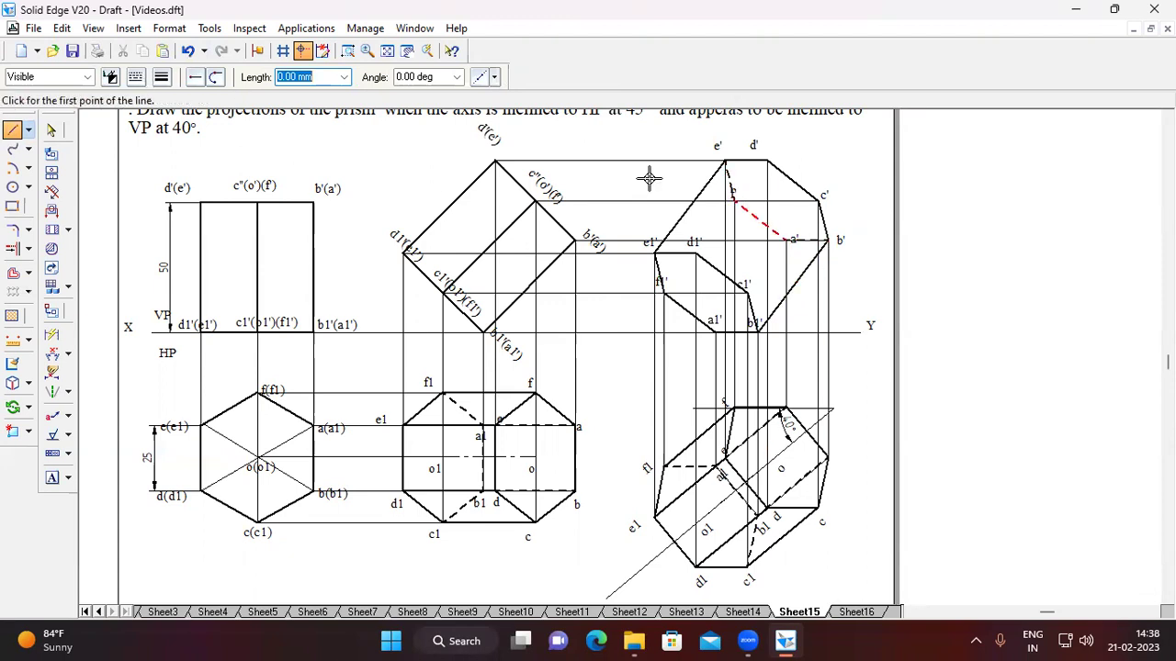
Step: Draw the hidden longer edges f'-f1' and a'-a1' of the final front view as dashed lines
{"action": "left_click", "coordinate": [134, 79]}
{"action": "left_click", "coordinate": [182, 125]}
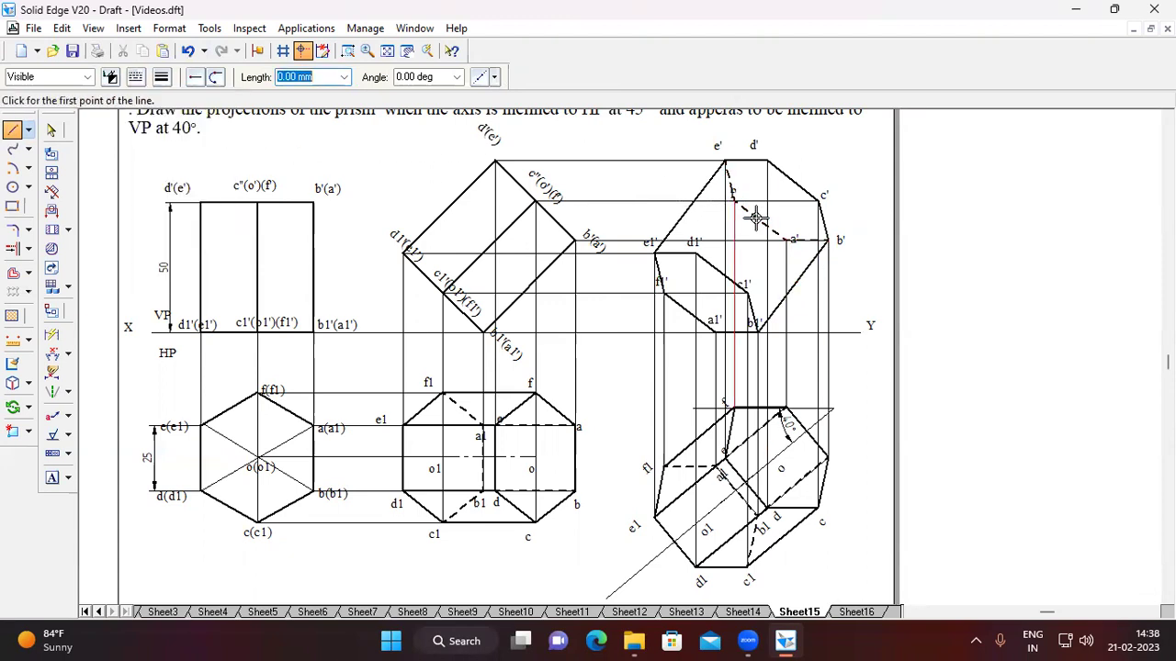
{"action": "left_click", "coordinate": [663, 286]}
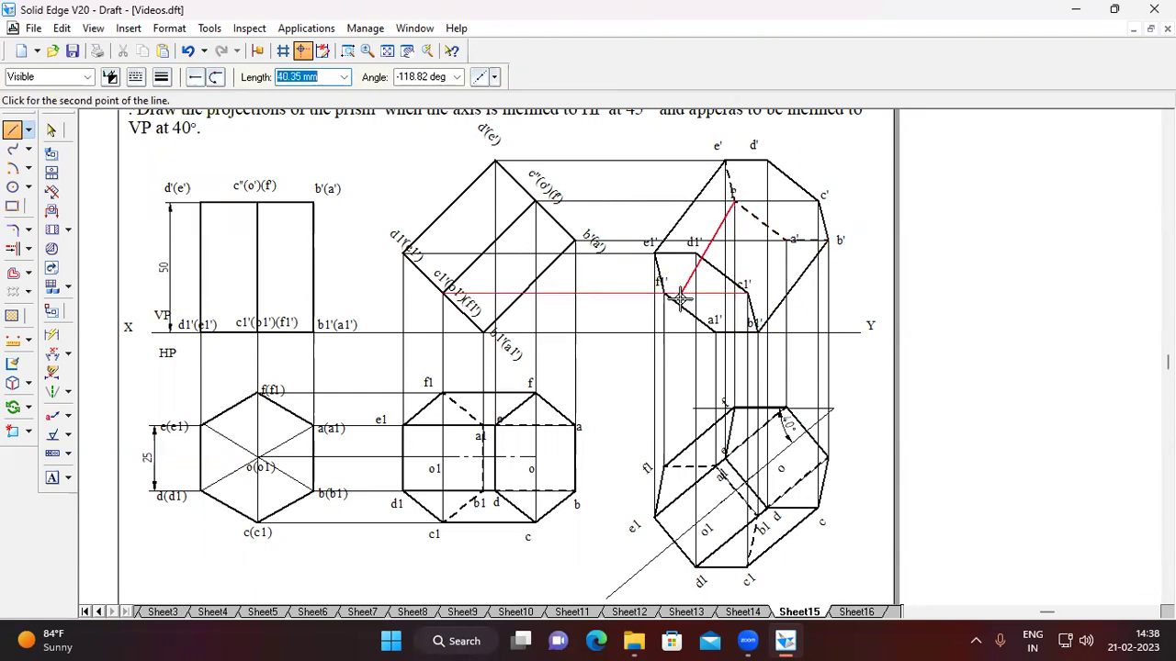
{"action": "left_click", "coordinate": [661, 160]}
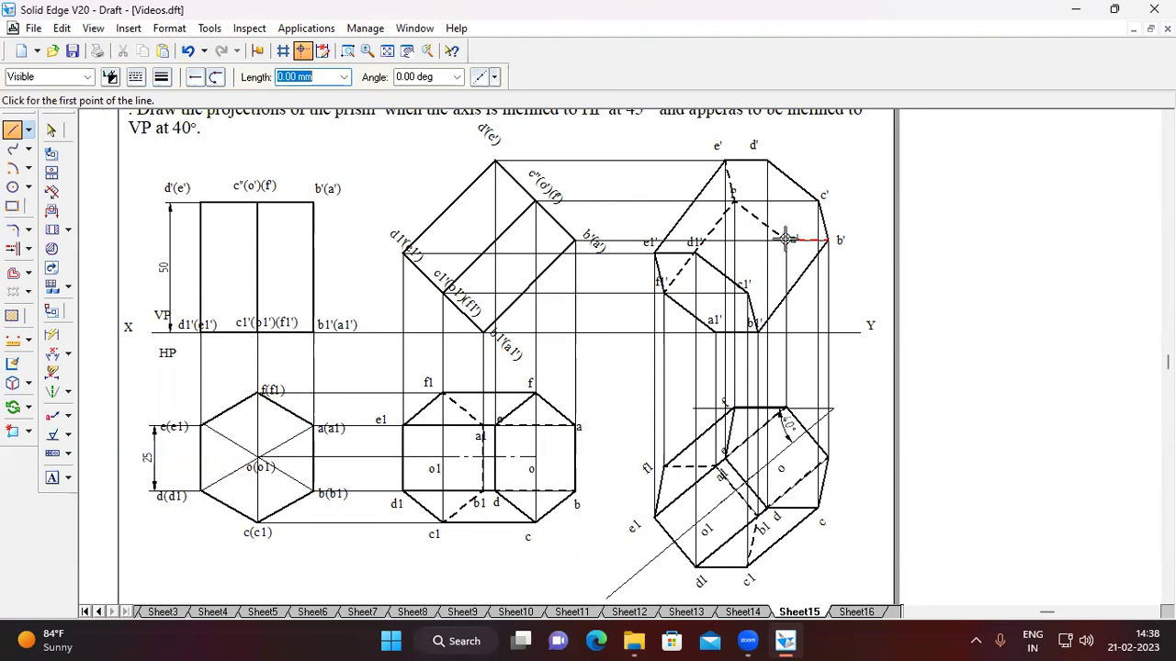
{"action": "left_click", "coordinate": [788, 241]}
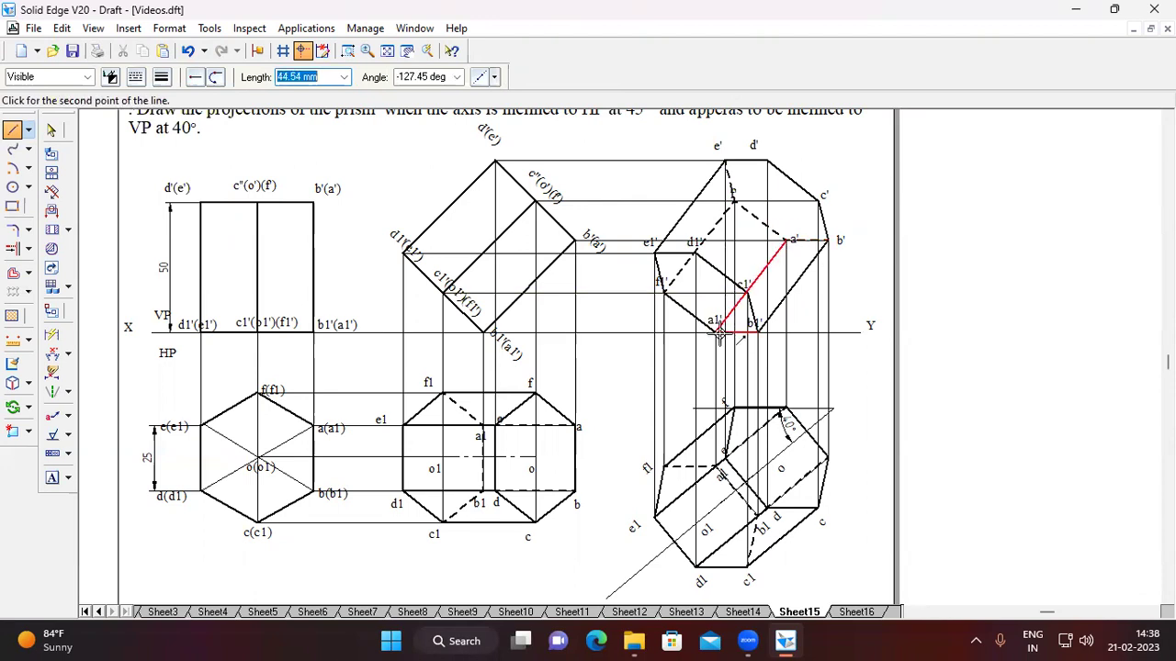
{"action": "right_click", "coordinate": [842, 292]}
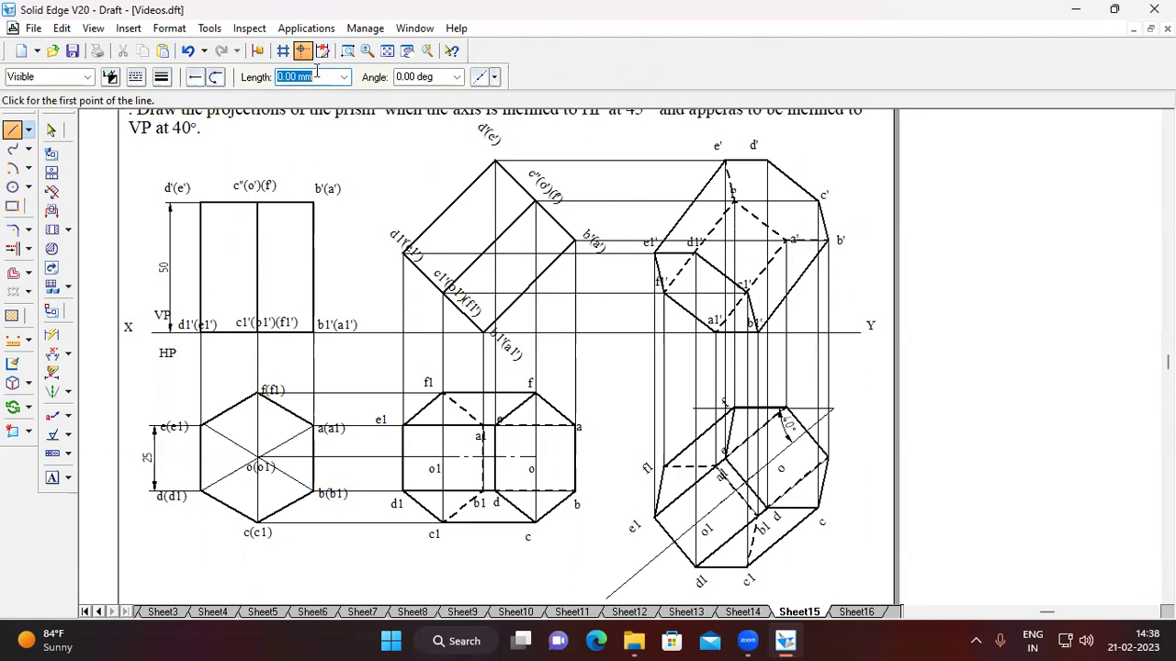
Step: Draw the visible longer edges d1'-d' and c1'-c' of the final front view as solid 0.50 mm lines
{"action": "left_click", "coordinate": [347, 50]}
{"action": "left_click_drag", "start_coordinate": [634, 157], "coordinate": [897, 386]}
{"action": "key", "text": "Escape"}
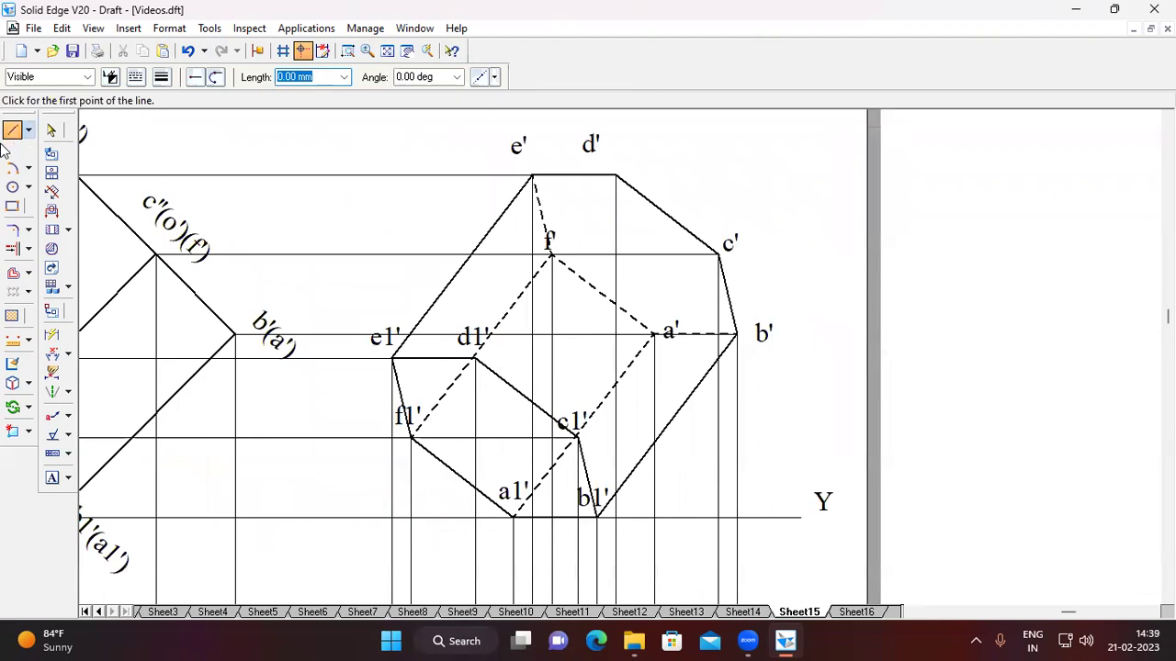
{"action": "left_click", "coordinate": [136, 76]}
{"action": "left_click", "coordinate": [147, 112]}
{"action": "left_click", "coordinate": [162, 77]}
{"action": "left_click", "coordinate": [184, 146]}
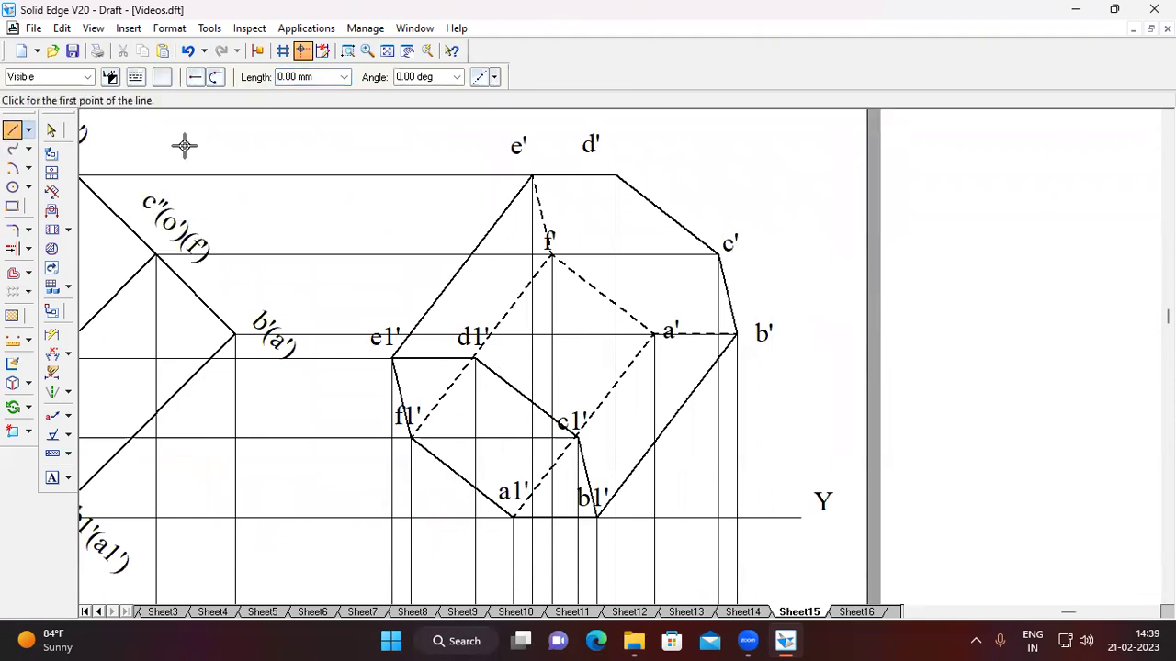
{"action": "left_click", "coordinate": [477, 358]}
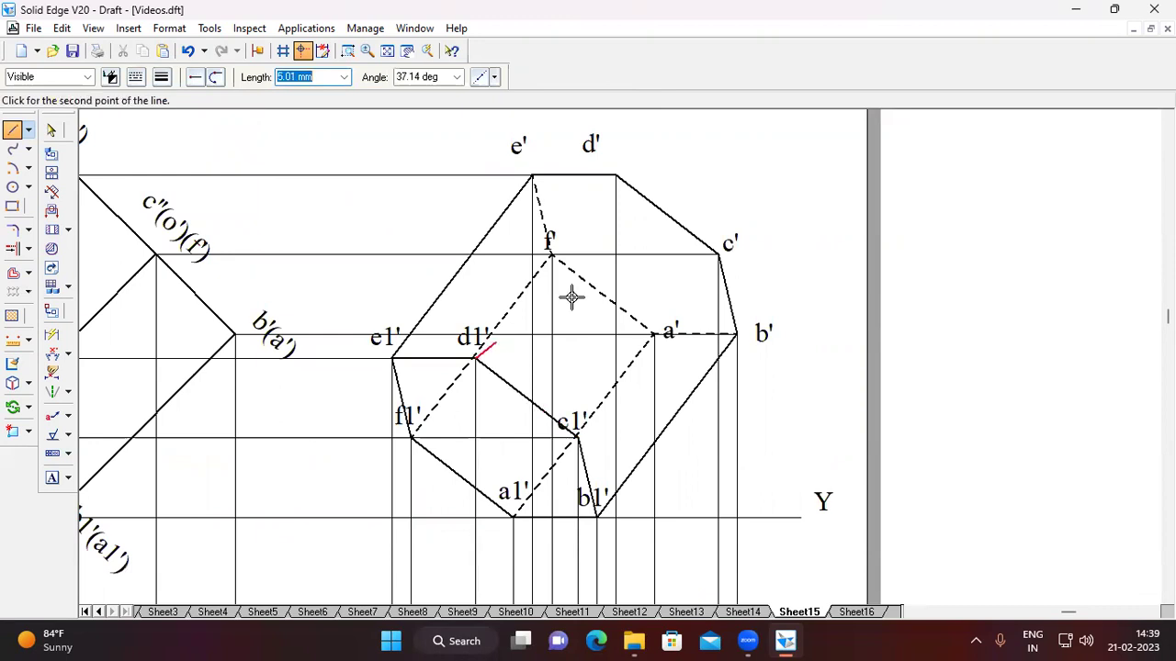
{"action": "left_click", "coordinate": [616, 175]}
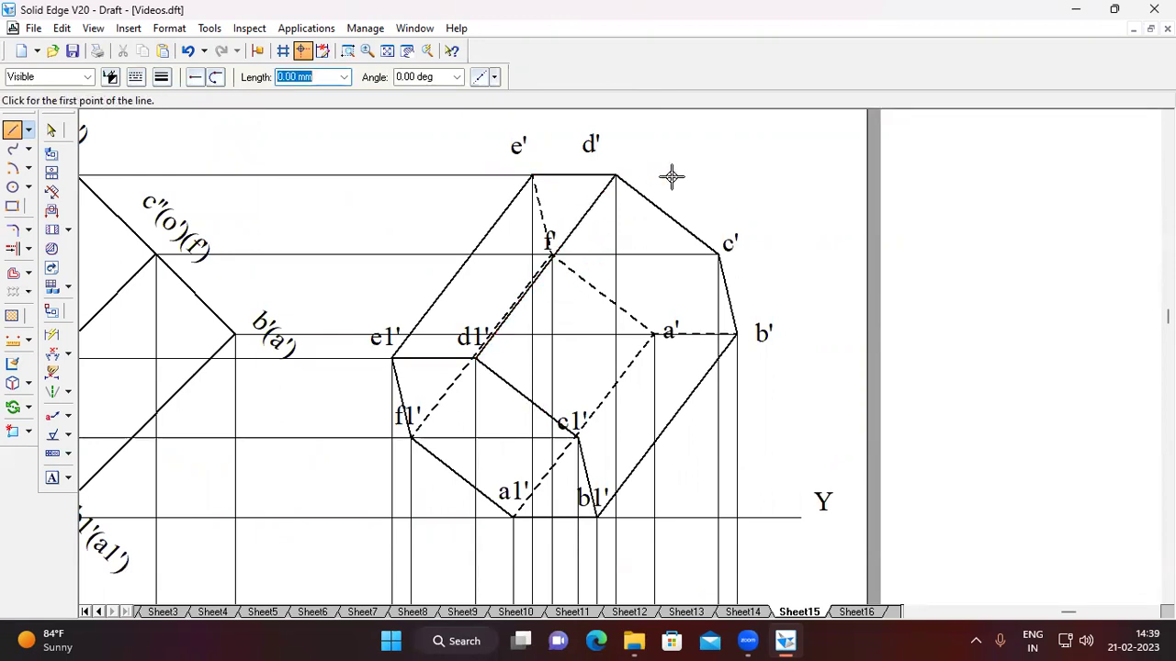
{"action": "left_click", "coordinate": [578, 437]}
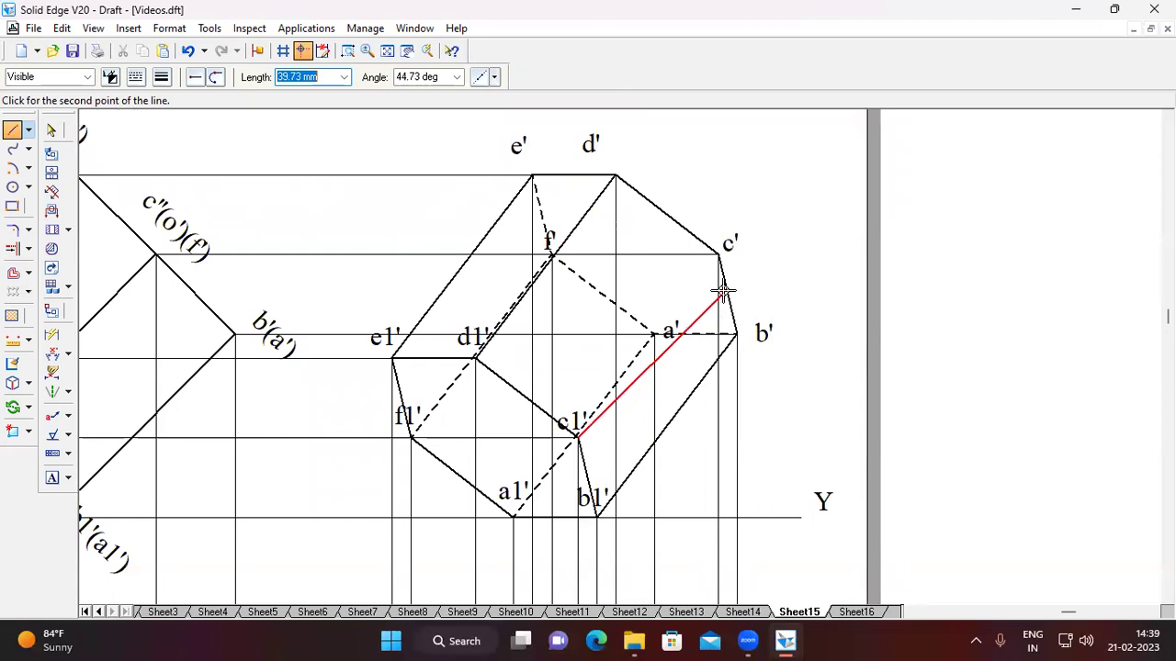
{"action": "left_click", "coordinate": [719, 254]}
{"action": "right_click", "coordinate": [778, 263]}
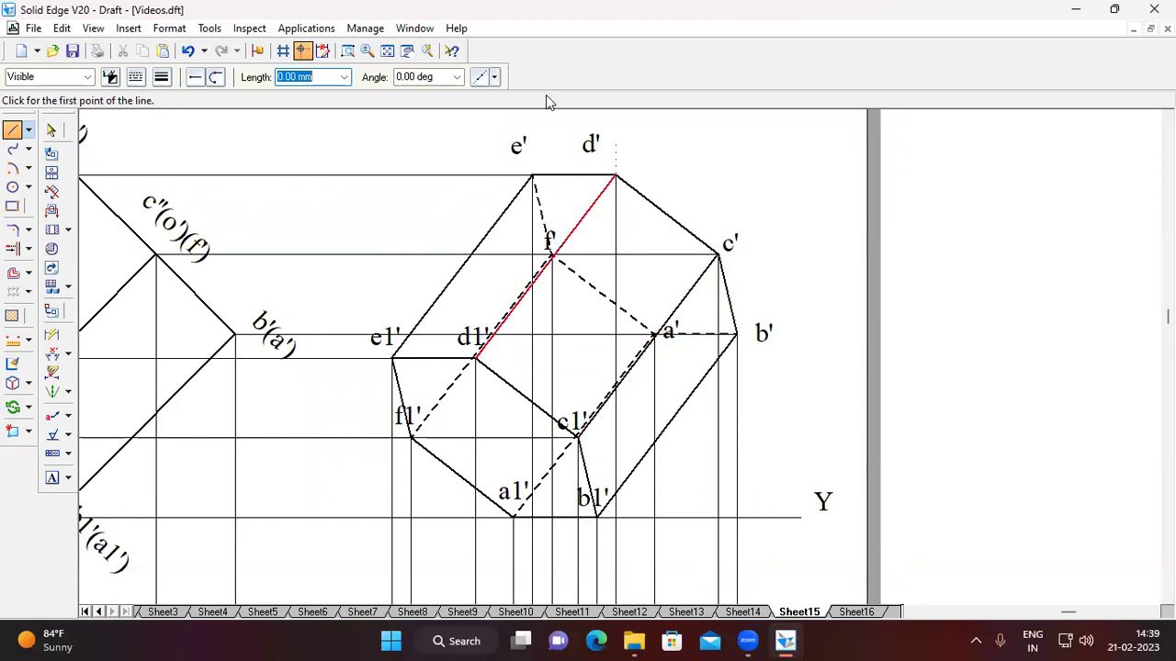
Step: Label the first two stages STAGE1 and STAGE2 below their top views and place a text box below the third stage's top view
{"action": "left_click", "coordinate": [387, 51]}
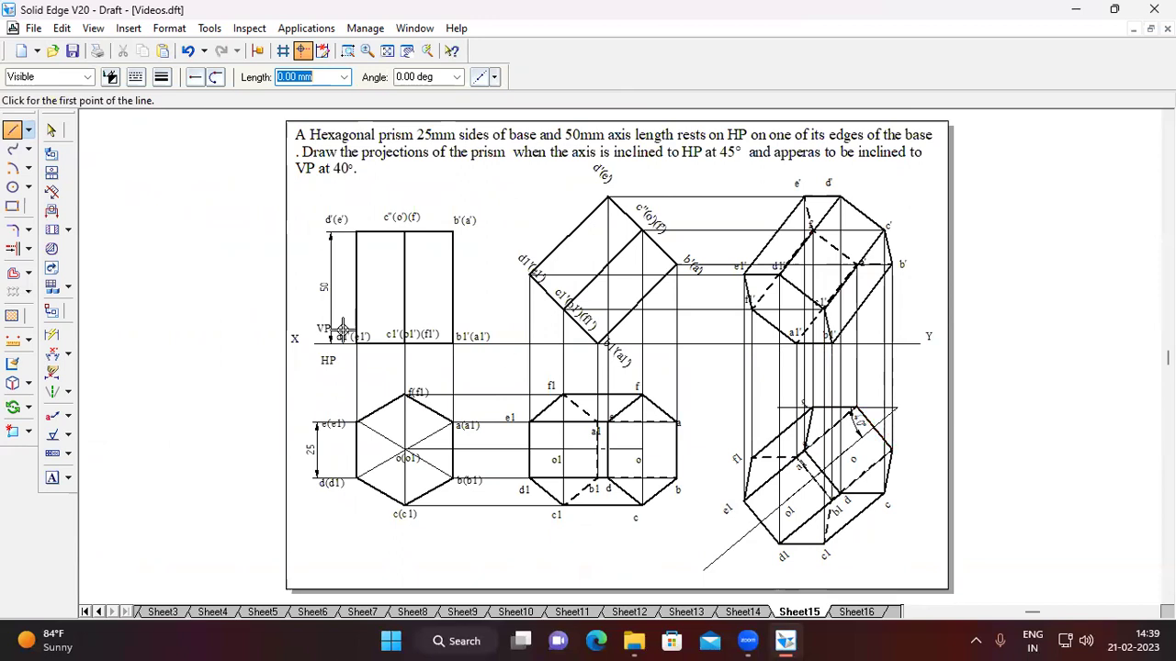
{"action": "left_click", "coordinate": [52, 479]}
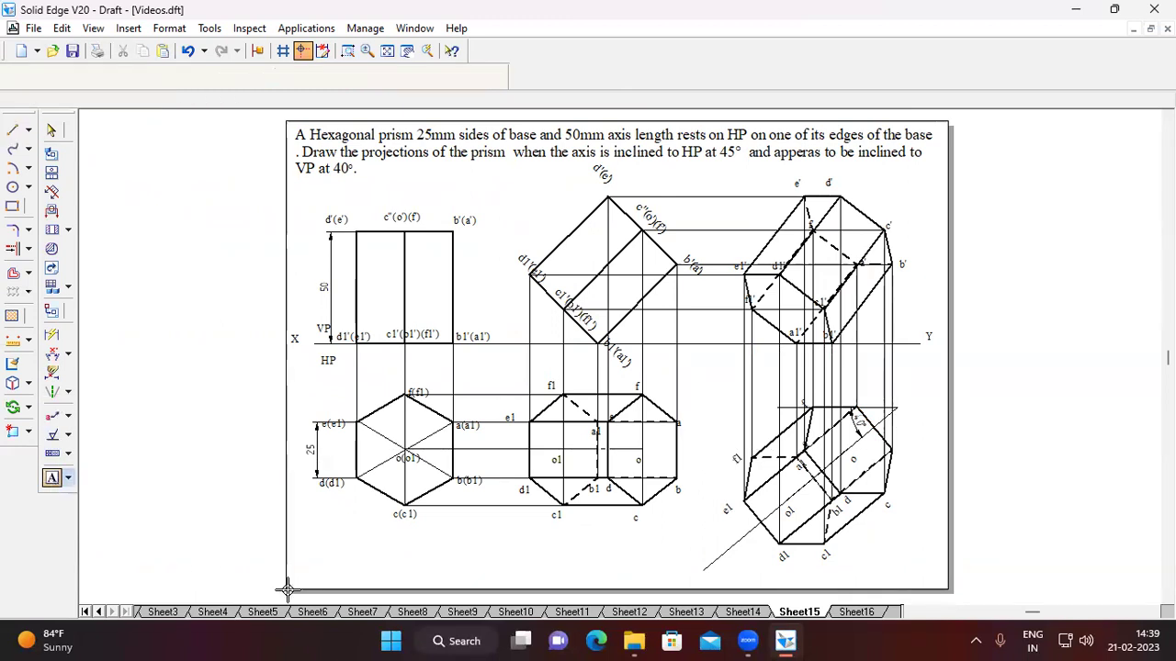
{"action": "left_click_drag", "start_coordinate": [334, 540], "coordinate": [487, 562]}
{"action": "left_click", "coordinate": [487, 562]}
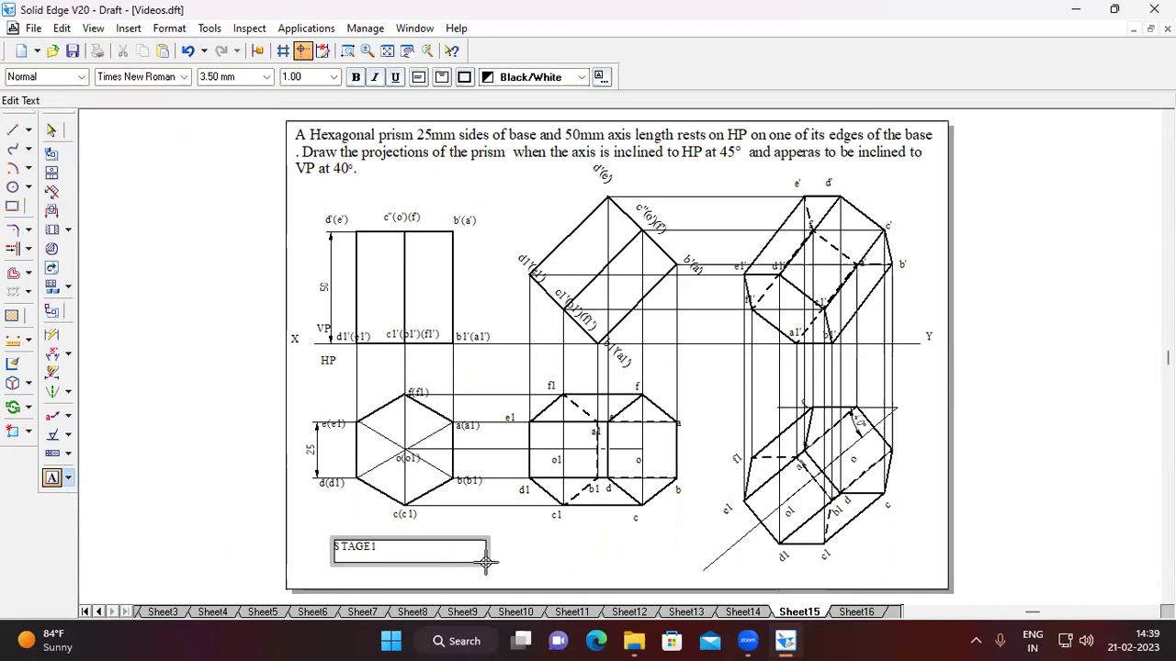
{"action": "left_click", "coordinate": [555, 542]}
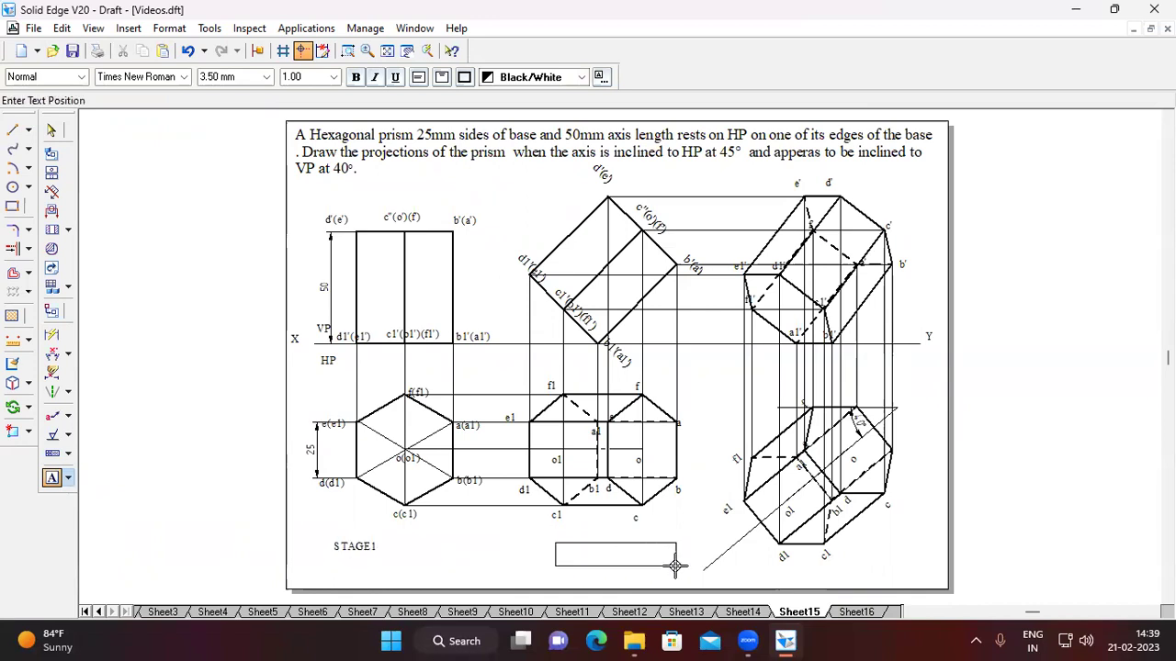
{"action": "left_click", "coordinate": [676, 566]}
{"action": "type", "text": "STAGE2"}
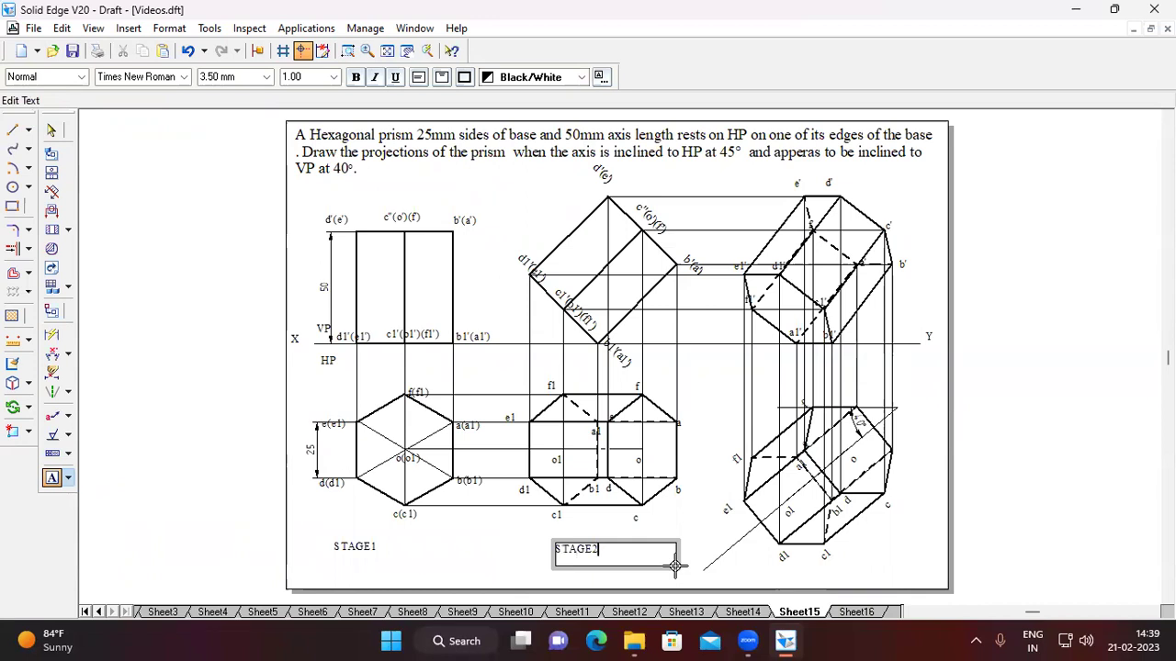
{"action": "left_click", "coordinate": [807, 567]}
{"action": "left_click", "coordinate": [911, 581]}
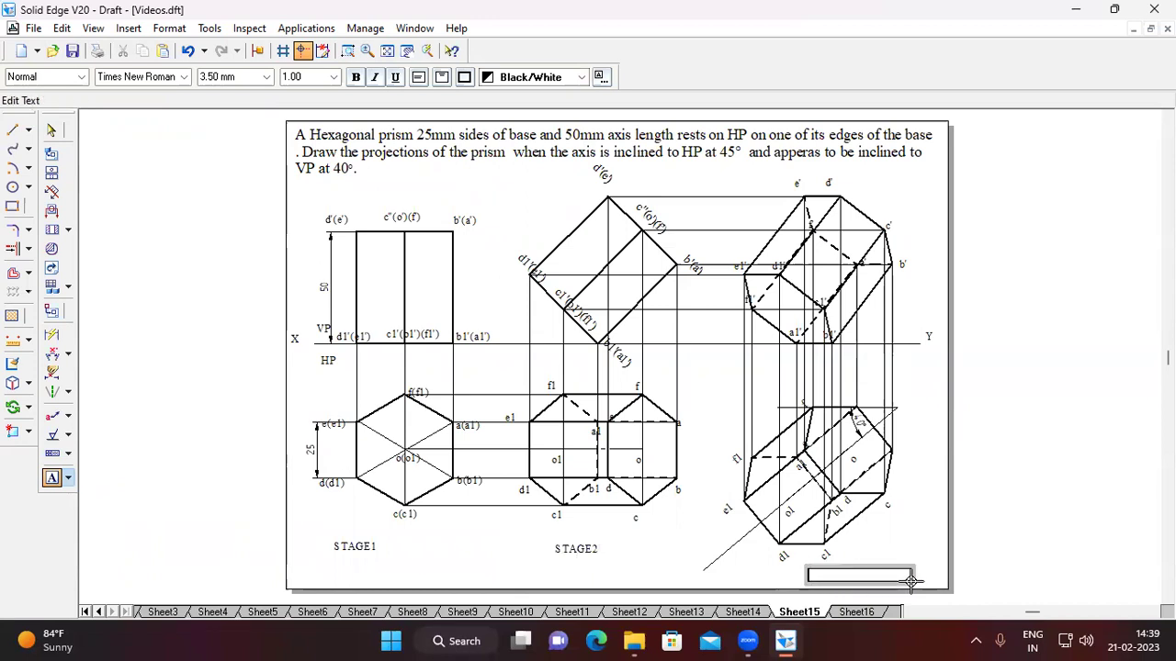